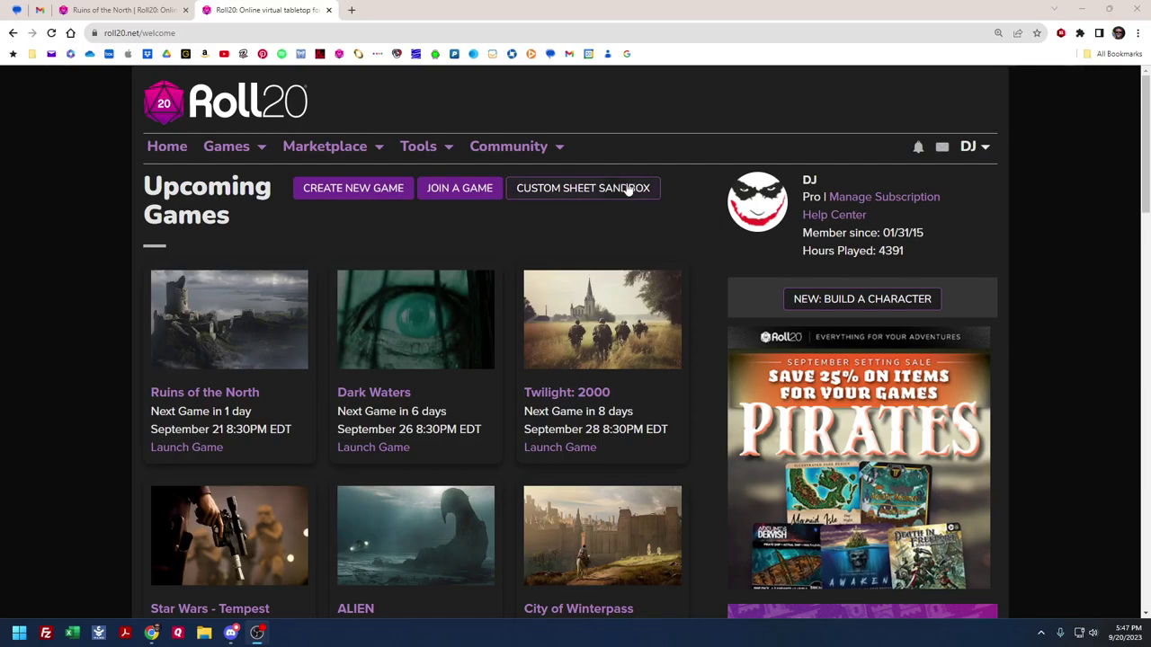
Start setting up a new game and look over its character sheet and module options
{"action": "left_click", "coordinate": [353, 189]}
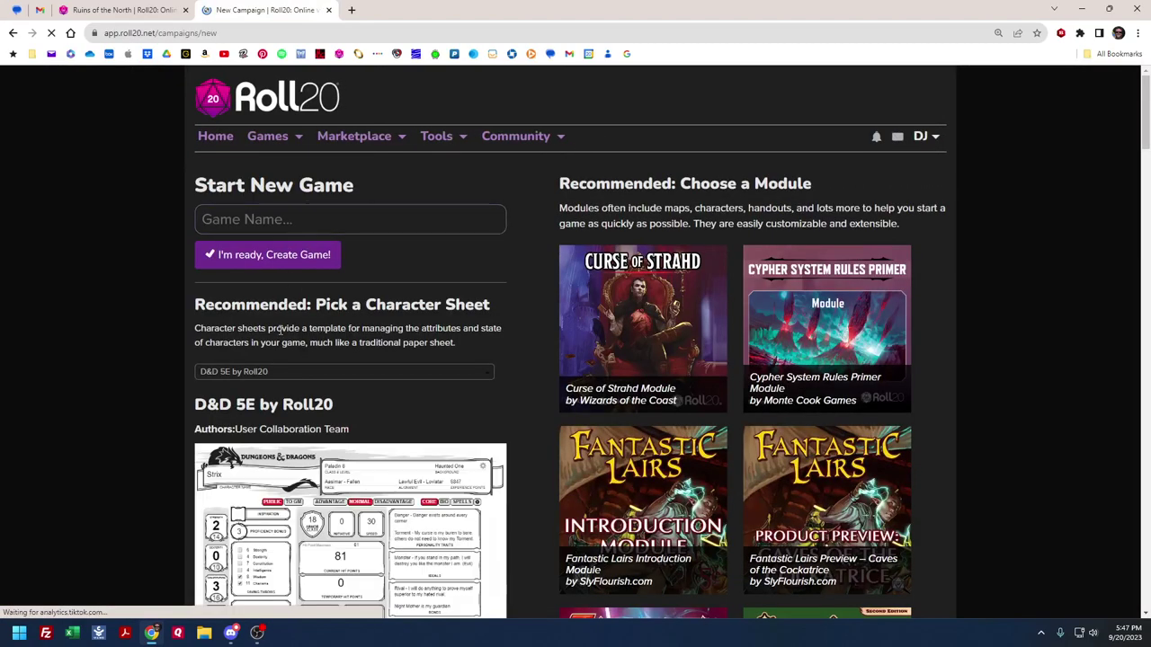
{"action": "scroll", "coordinate": [280, 330], "scroll_direction": "down", "scroll_amount": 9}
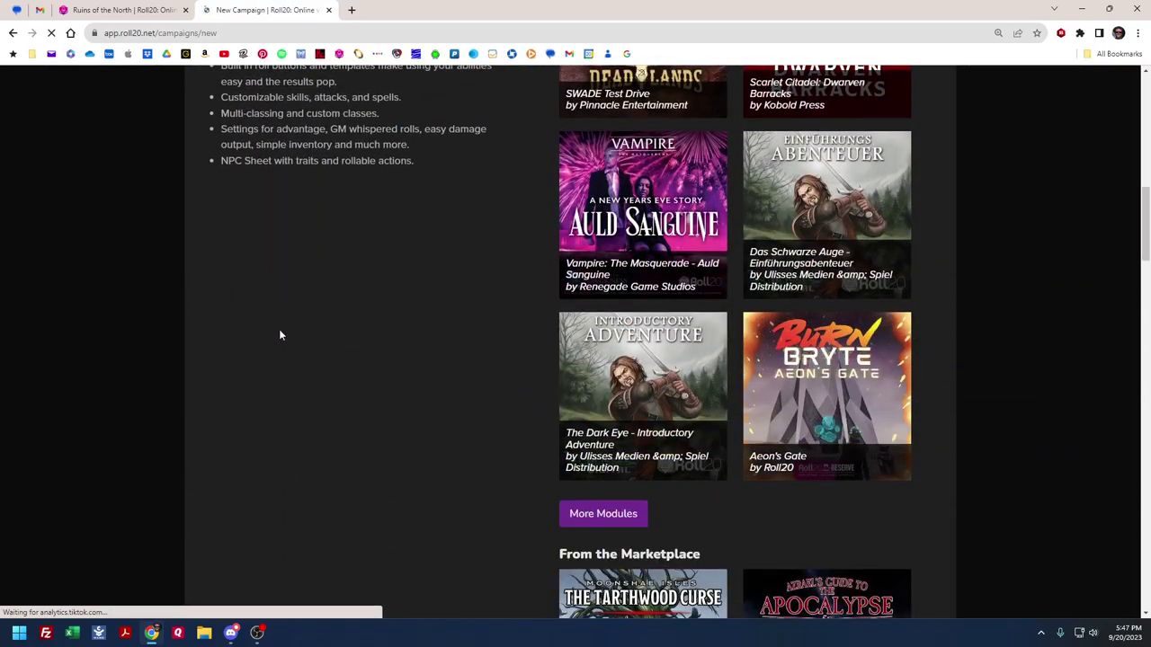
{"action": "scroll", "coordinate": [280, 332], "scroll_direction": "up", "scroll_amount": 5}
{"action": "scroll", "coordinate": [280, 330], "scroll_direction": "up", "scroll_amount": 3}
Choose The One Ring 2e (Advanced) as the character sheet for the new game
{"action": "left_click", "coordinate": [284, 314]}
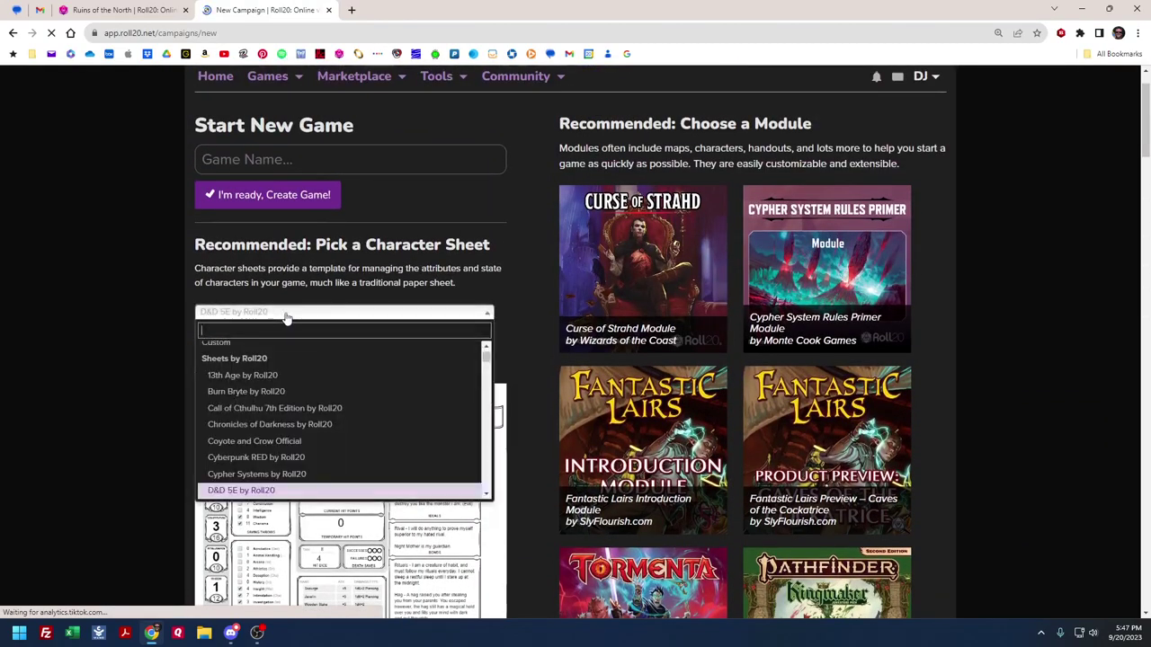
{"action": "scroll", "coordinate": [277, 385], "scroll_direction": "down", "scroll_amount": 5}
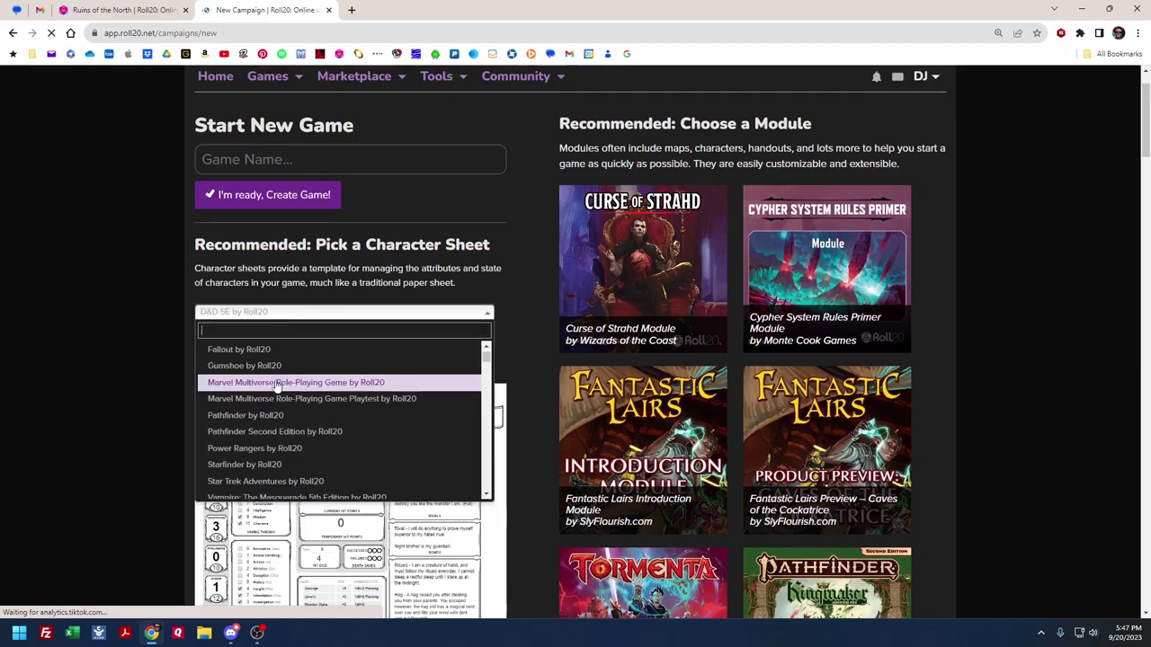
{"action": "scroll", "coordinate": [277, 385], "scroll_direction": "down", "scroll_amount": 10}
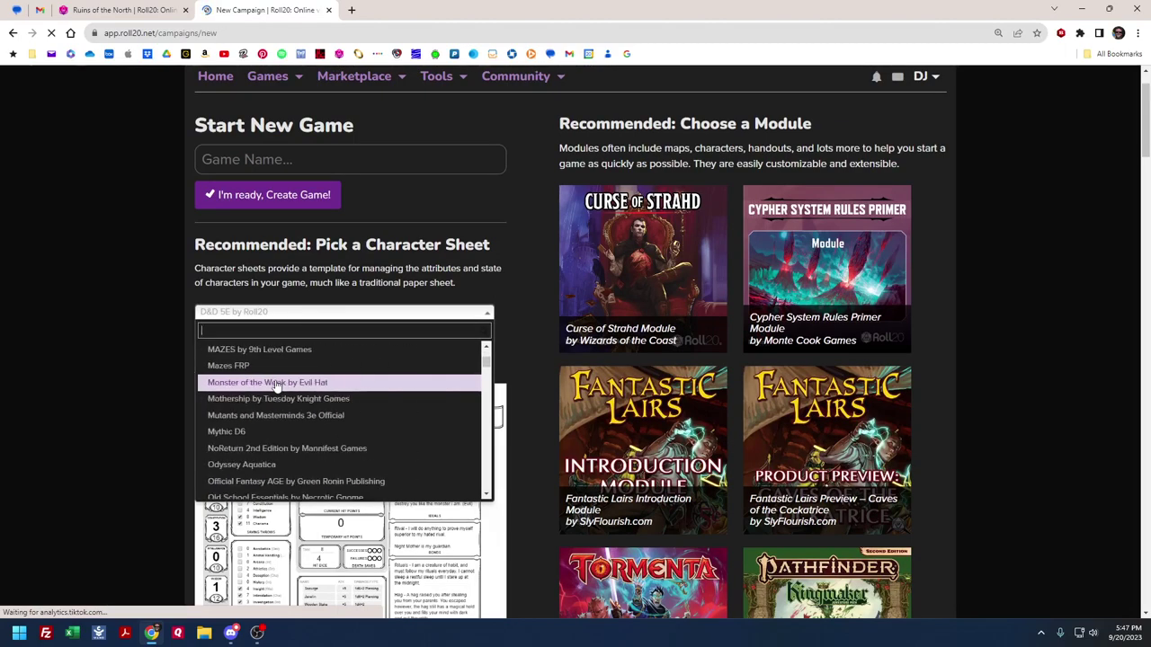
{"action": "scroll", "coordinate": [276, 385], "scroll_direction": "down", "scroll_amount": 15}
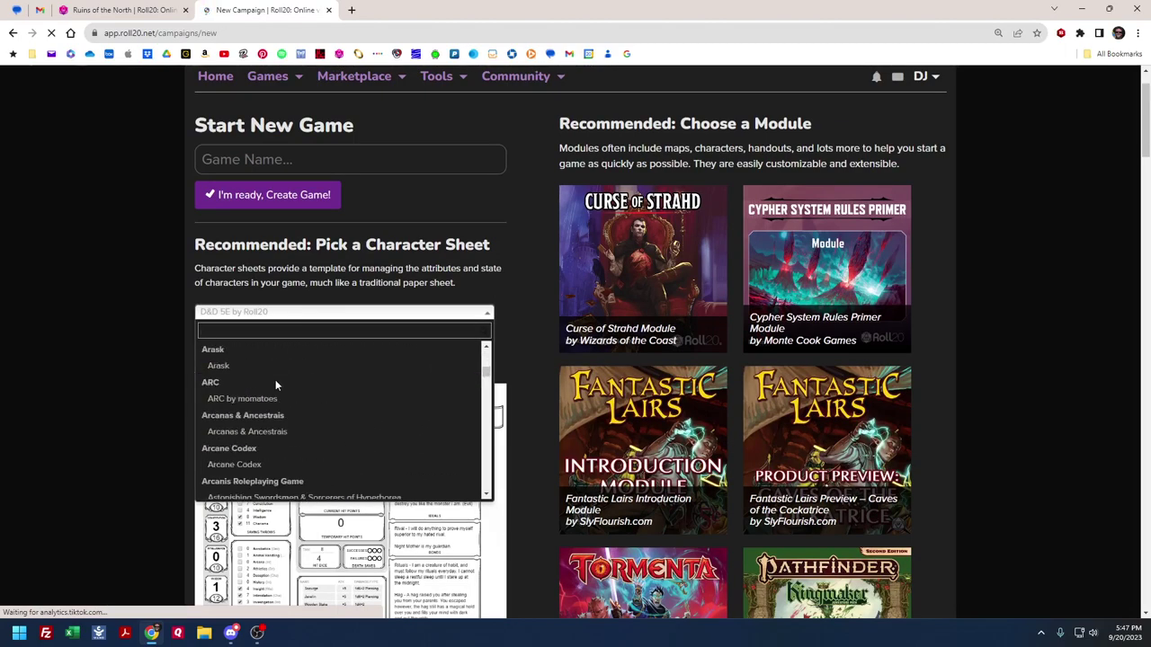
{"action": "scroll", "coordinate": [277, 385], "scroll_direction": "down", "scroll_amount": 5}
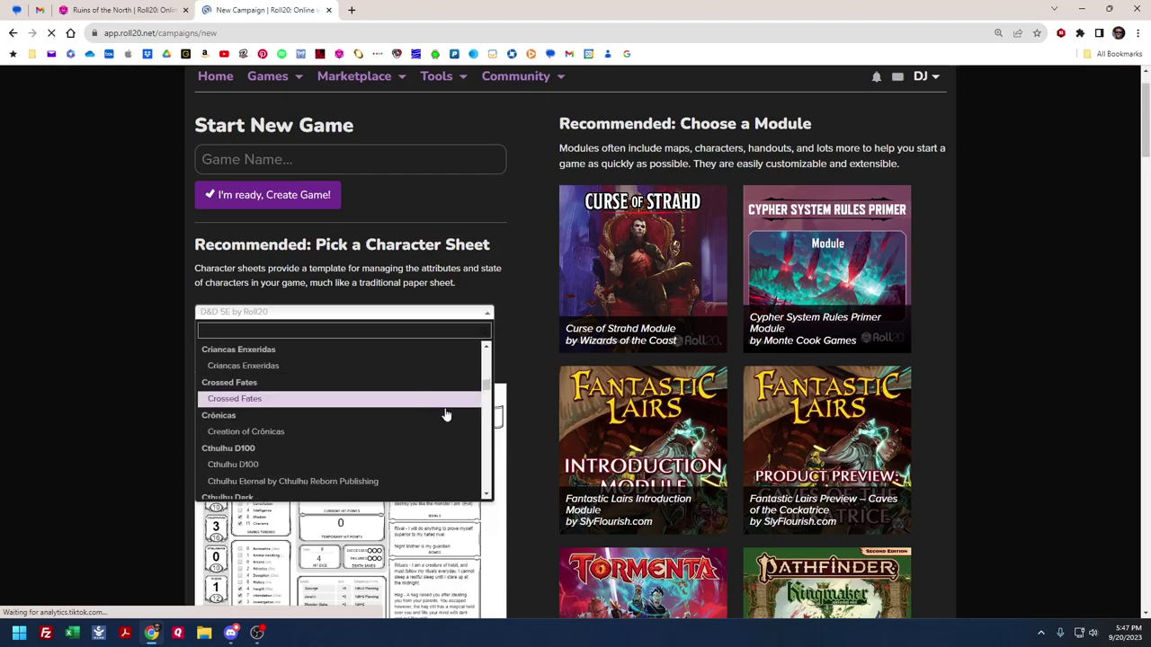
{"action": "scroll", "coordinate": [488, 393], "scroll_direction": "down", "scroll_amount": 1}
{"action": "left_click_drag", "start_coordinate": [488, 393], "coordinate": [488, 420]}
{"action": "scroll", "coordinate": [360, 442], "scroll_direction": "down", "scroll_amount": 2}
{"action": "scroll", "coordinate": [312, 441], "scroll_direction": "down", "scroll_amount": 10}
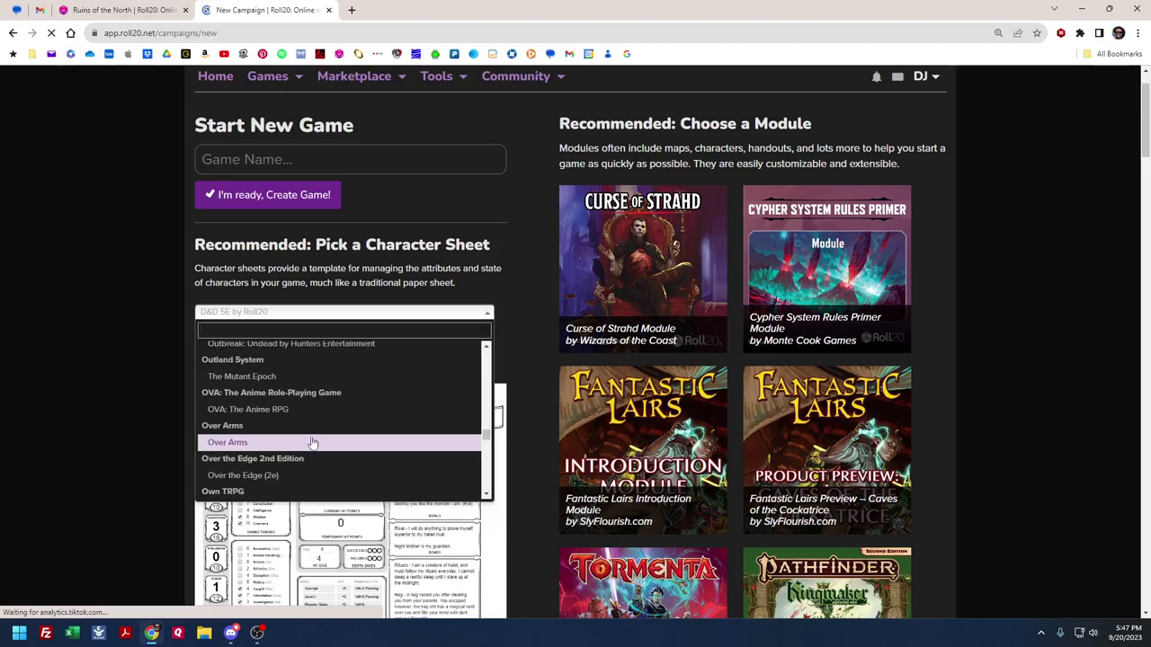
{"action": "scroll", "coordinate": [312, 442], "scroll_direction": "down", "scroll_amount": 6}
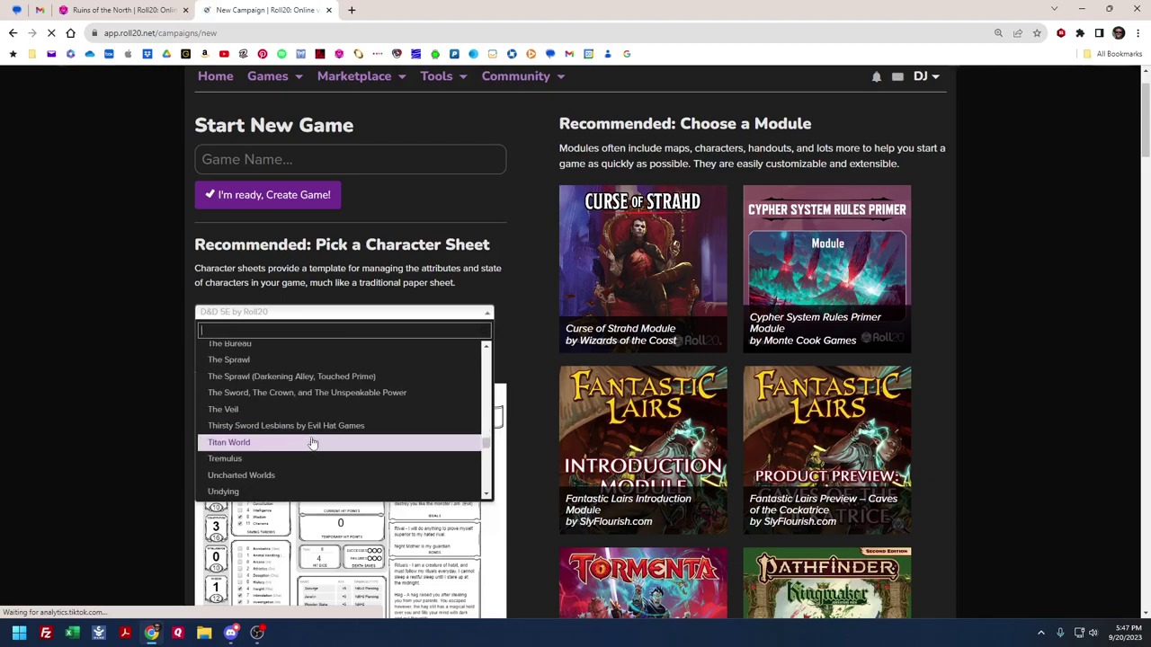
{"action": "scroll", "coordinate": [312, 442], "scroll_direction": "down", "scroll_amount": 12}
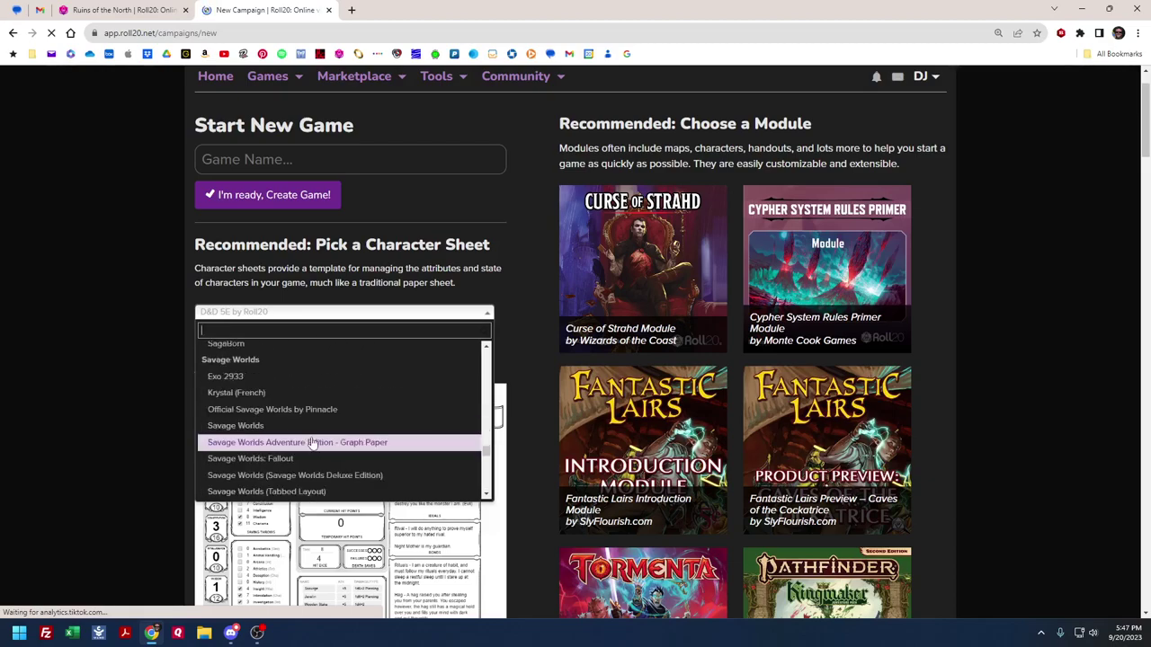
{"action": "scroll", "coordinate": [312, 441], "scroll_direction": "down", "scroll_amount": 10}
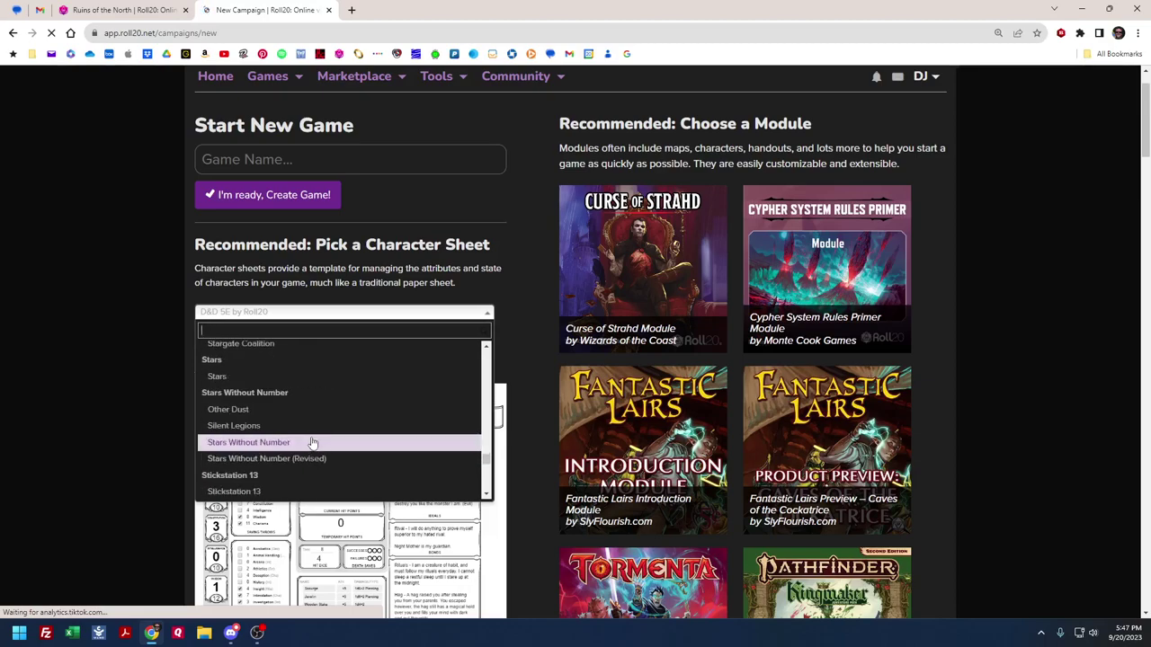
{"action": "scroll", "coordinate": [312, 442], "scroll_direction": "down", "scroll_amount": 4}
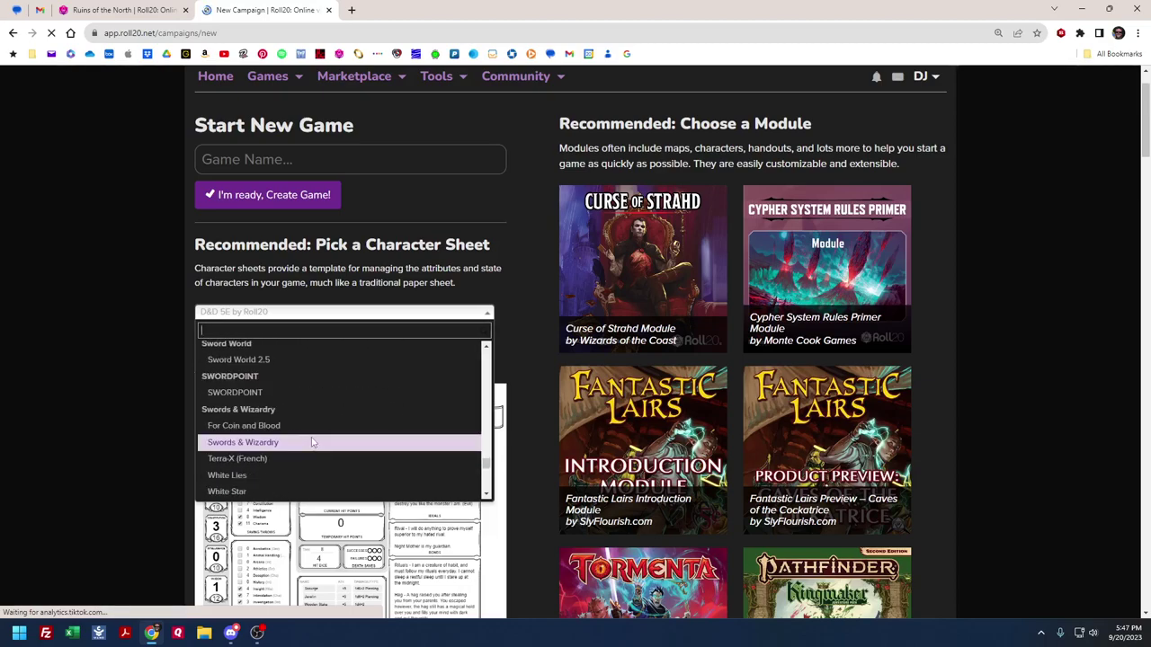
{"action": "scroll", "coordinate": [311, 442], "scroll_direction": "down", "scroll_amount": 4}
{"action": "scroll", "coordinate": [311, 436], "scroll_direction": "down", "scroll_amount": 1}
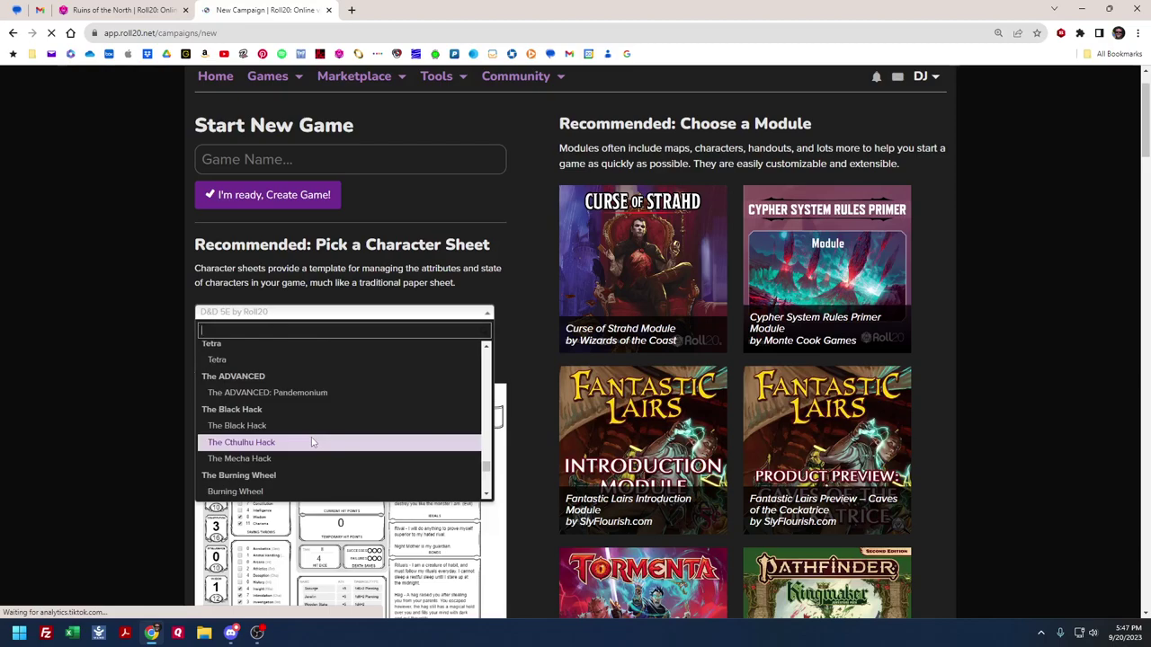
{"action": "scroll", "coordinate": [311, 442], "scroll_direction": "down", "scroll_amount": 5}
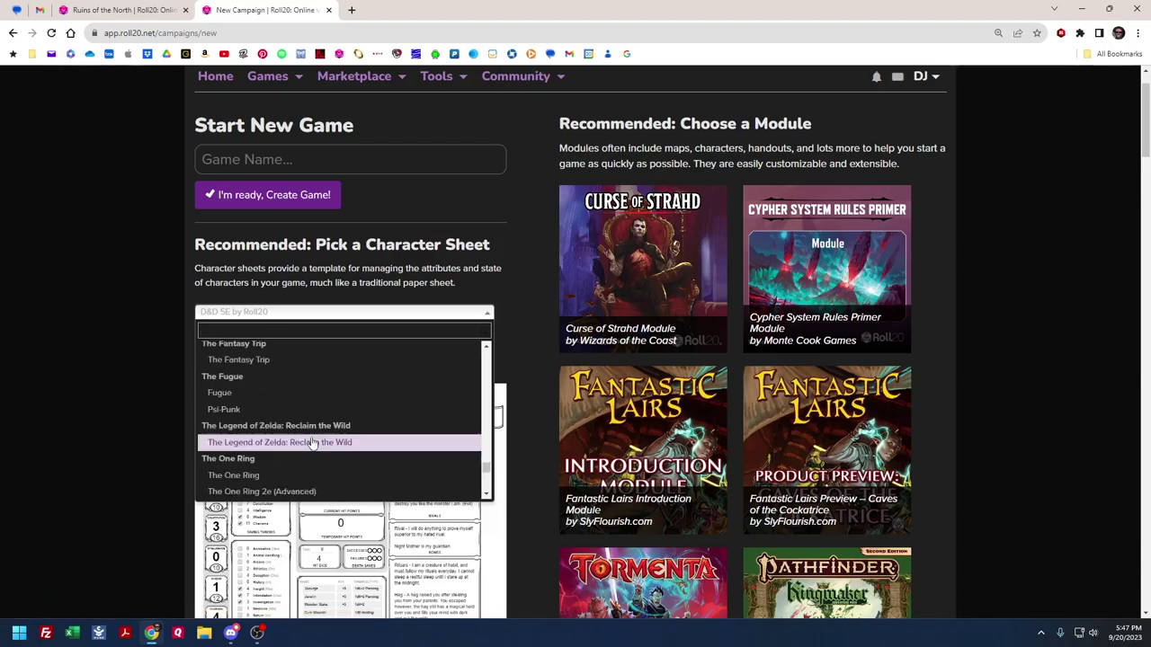
{"action": "scroll", "coordinate": [311, 442], "scroll_direction": "down", "scroll_amount": 3}
{"action": "scroll", "coordinate": [311, 441], "scroll_direction": "up", "scroll_amount": 2}
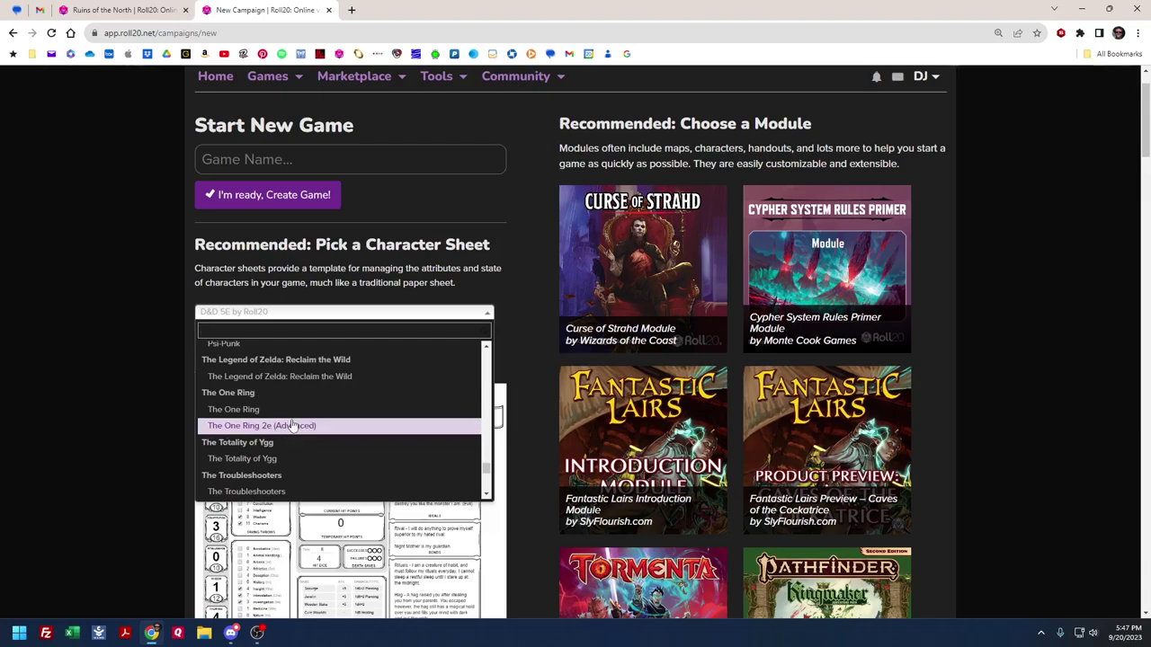
{"action": "left_click", "coordinate": [322, 427]}
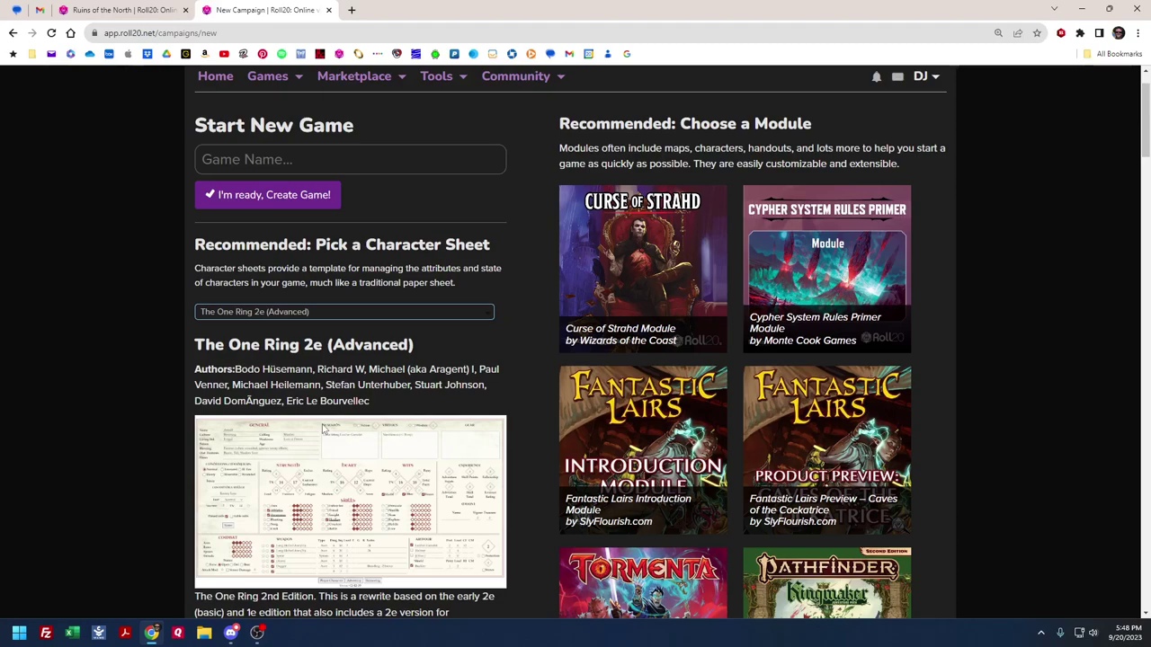
Leave the new game unnamed, close its browser tab, and launch the existing Ruins of the North game
{"action": "scroll", "coordinate": [8, 461], "scroll_direction": "up", "scroll_amount": 1}
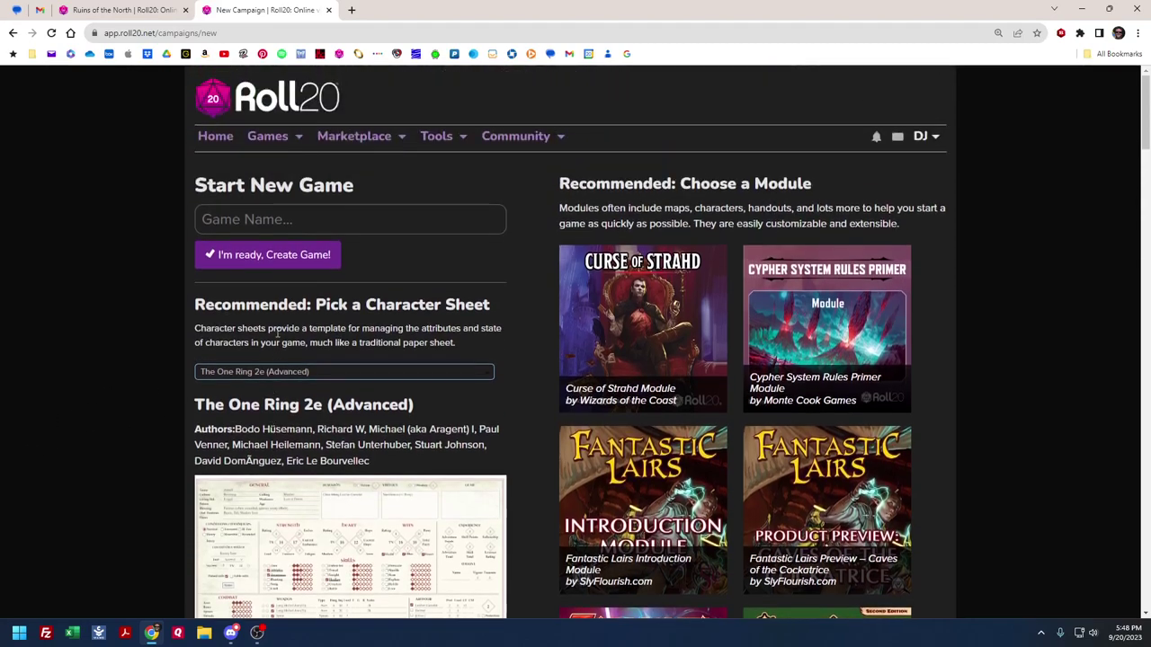
{"action": "left_click", "coordinate": [236, 215]}
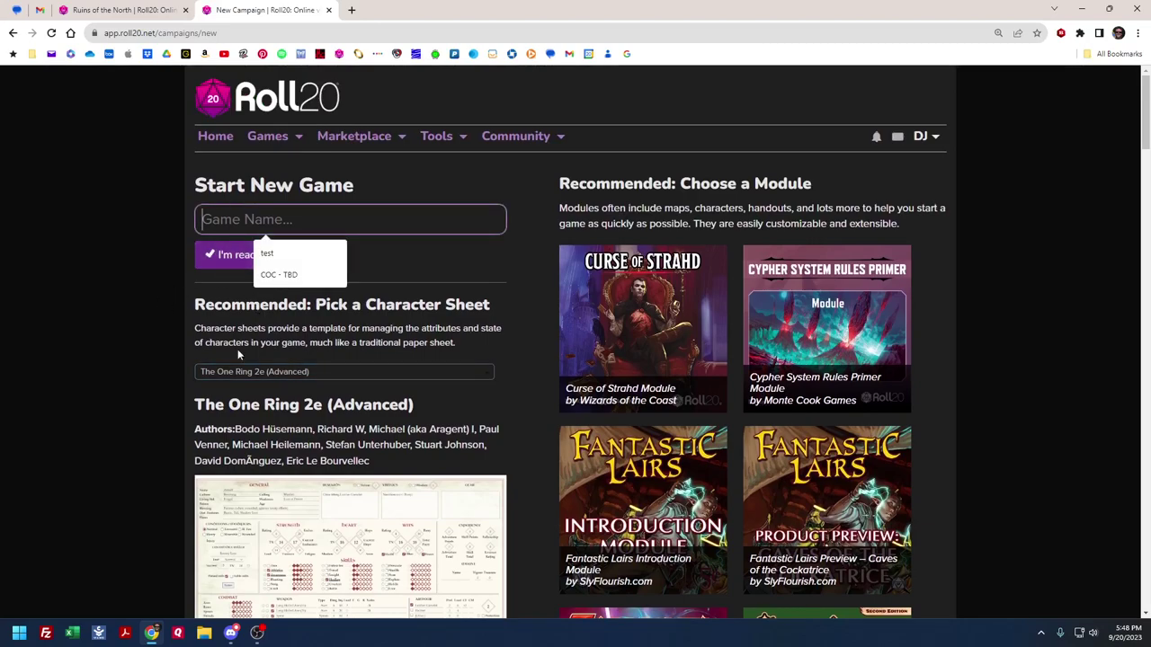
{"action": "left_click", "coordinate": [291, 262]}
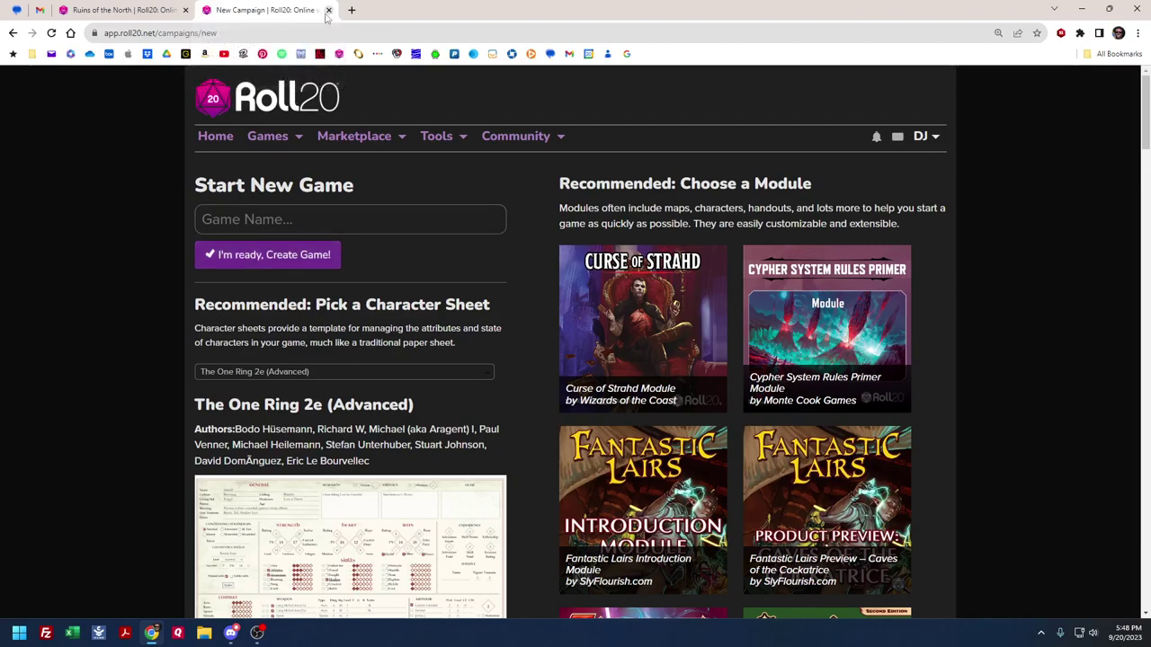
{"action": "left_click", "coordinate": [328, 10]}
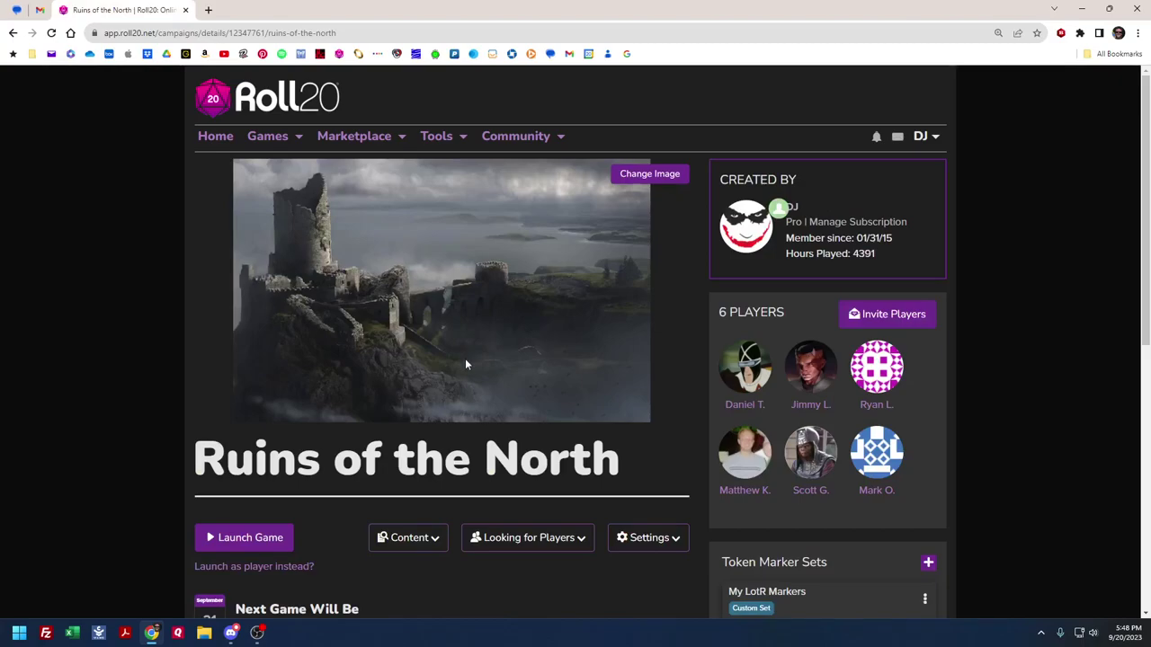
{"action": "left_click", "coordinate": [250, 544]}
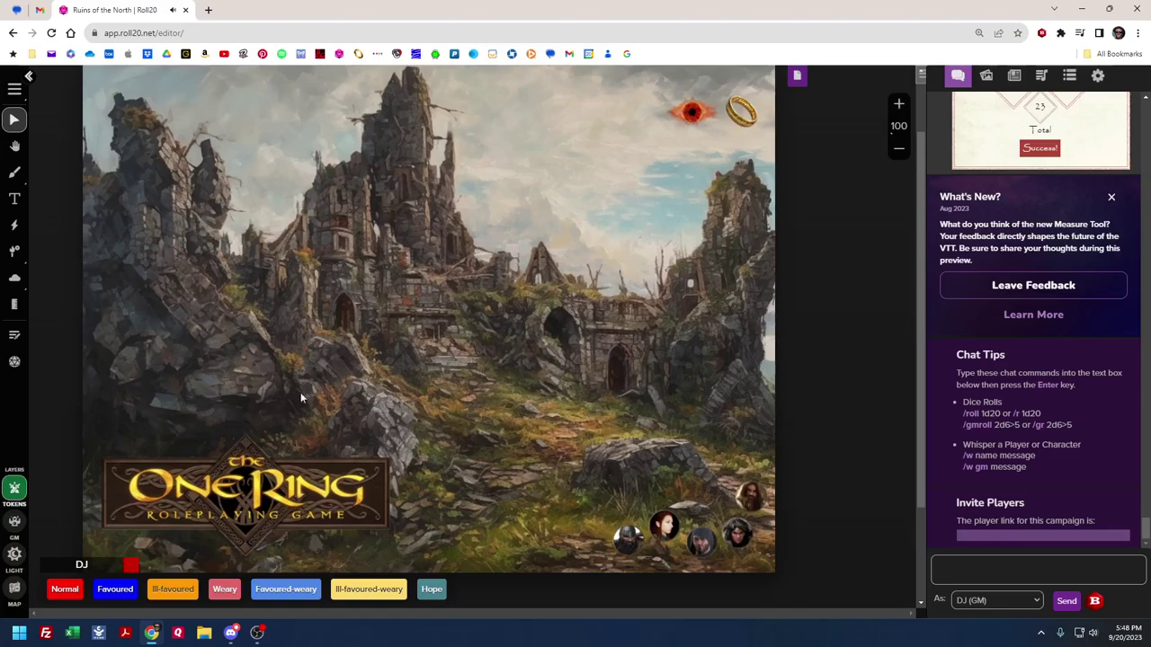
Move the red eye and gold ring tokens from the map's upper-right corner to the middle of the ruins, side by side
{"action": "left_click", "coordinate": [695, 111]}
{"action": "left_click_drag", "start_coordinate": [695, 110], "coordinate": [441, 237]}
{"action": "left_click_drag", "start_coordinate": [745, 125], "coordinate": [570, 294]}
{"action": "left_click", "coordinate": [574, 292]}
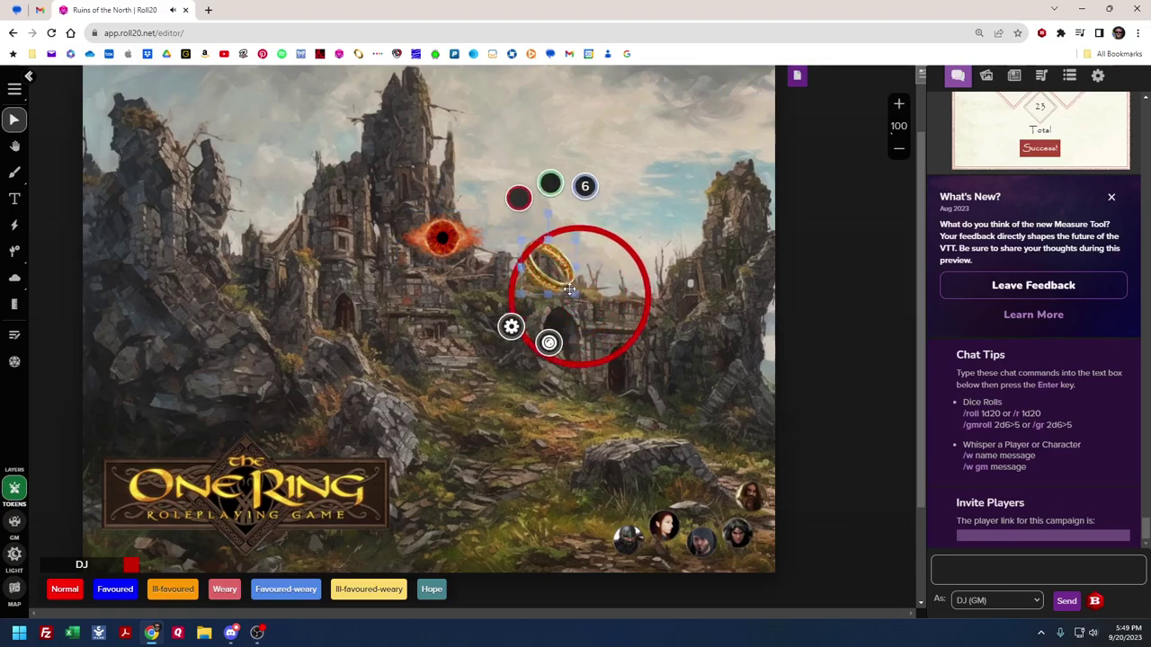
{"action": "left_click", "coordinate": [574, 292]}
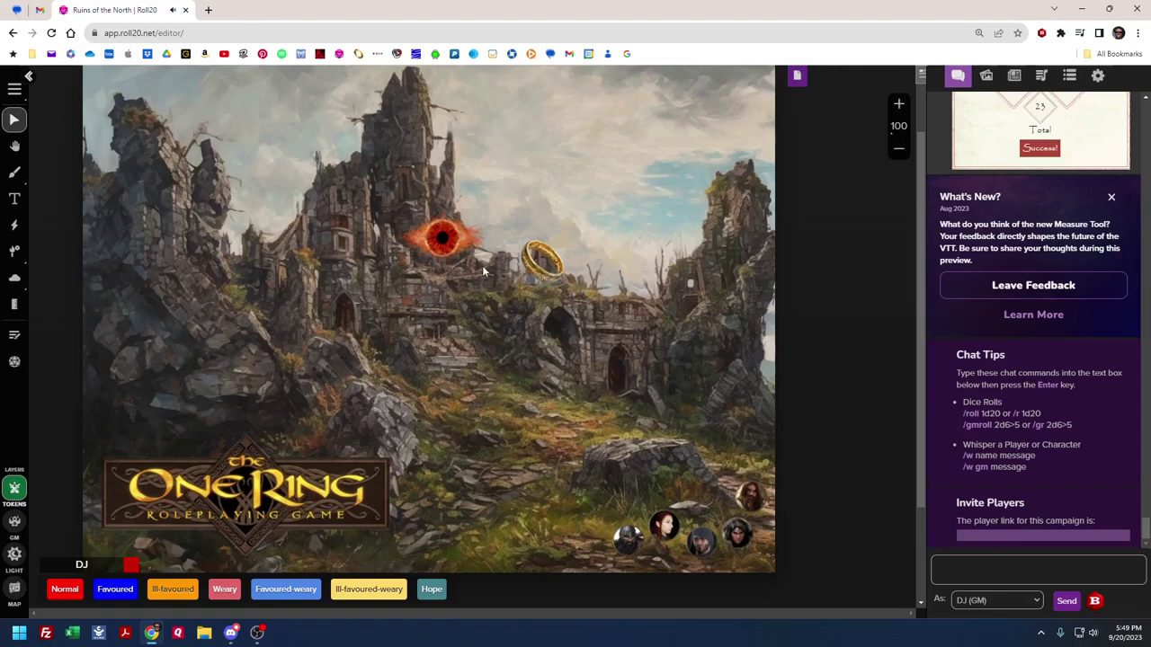
{"action": "left_click_drag", "start_coordinate": [440, 237], "coordinate": [443, 245]}
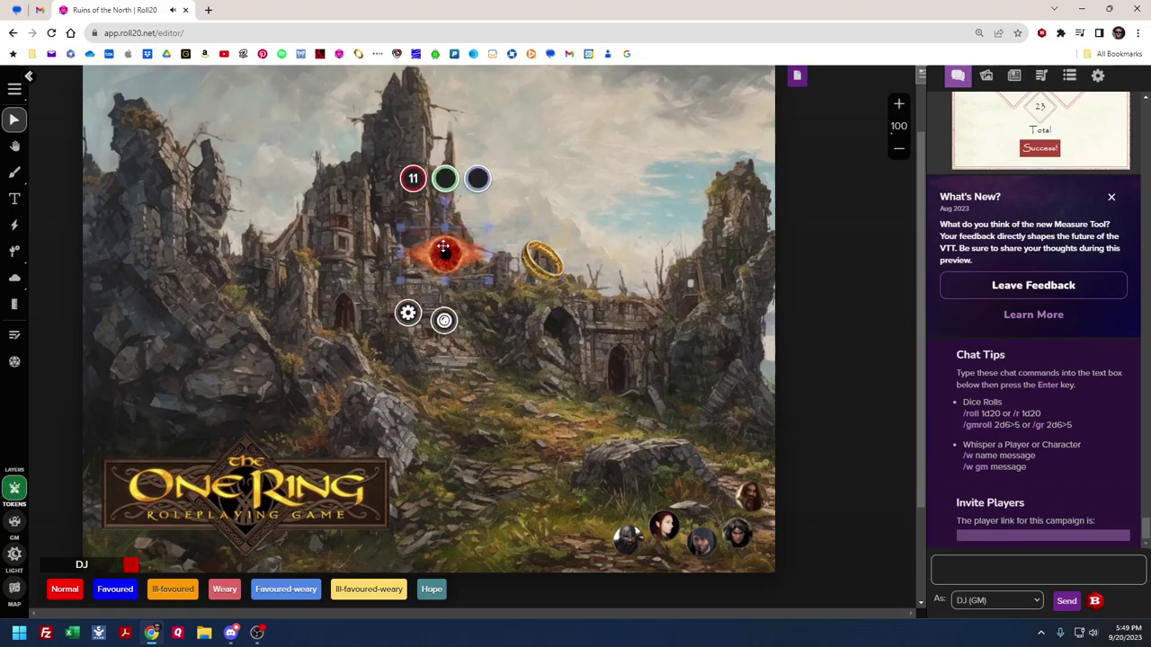
{"action": "left_click", "coordinate": [439, 430]}
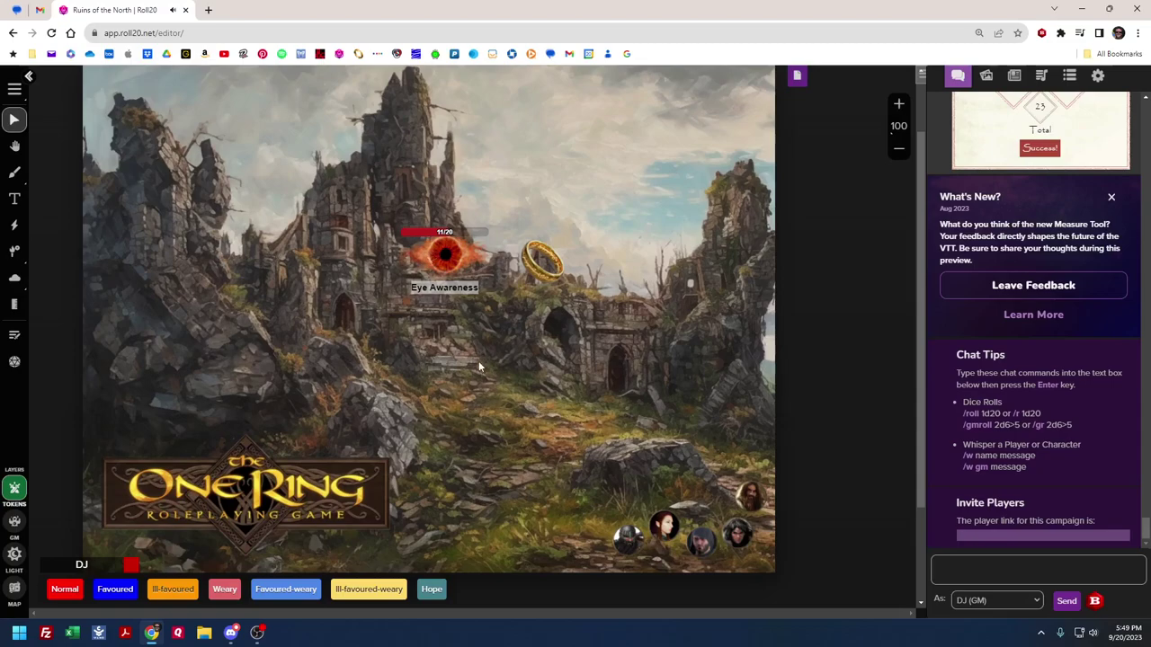
Review the eye token's represented character, nameplate and token bar settings, and save them as they are
{"action": "left_click", "coordinate": [429, 237]}
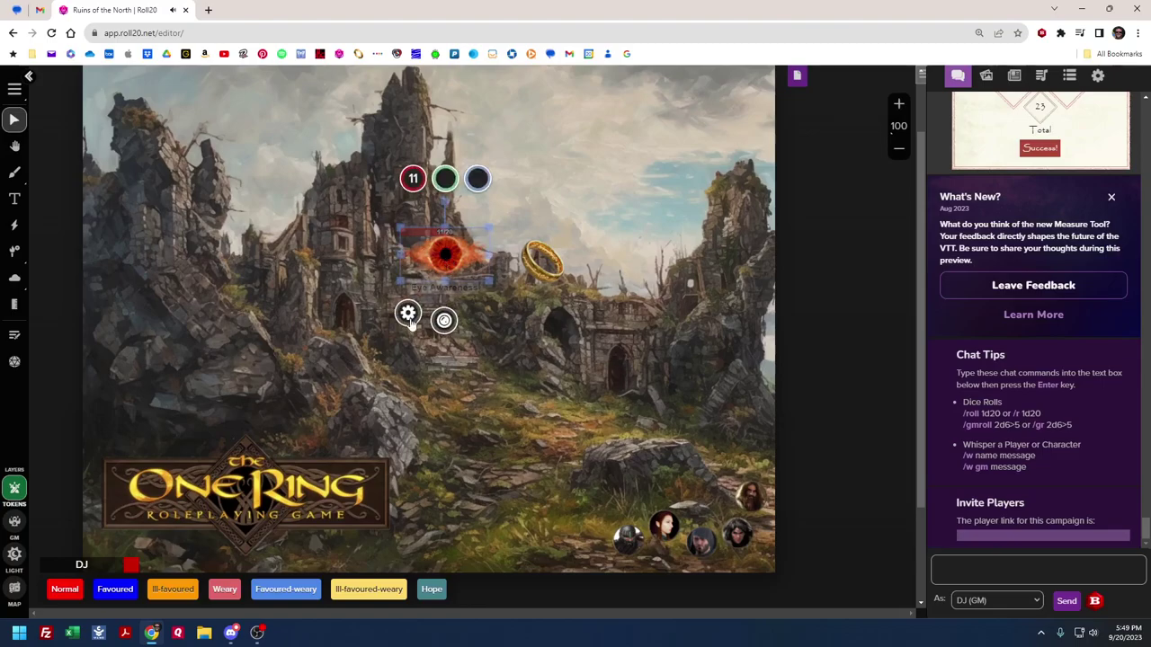
{"action": "left_click", "coordinate": [409, 315]}
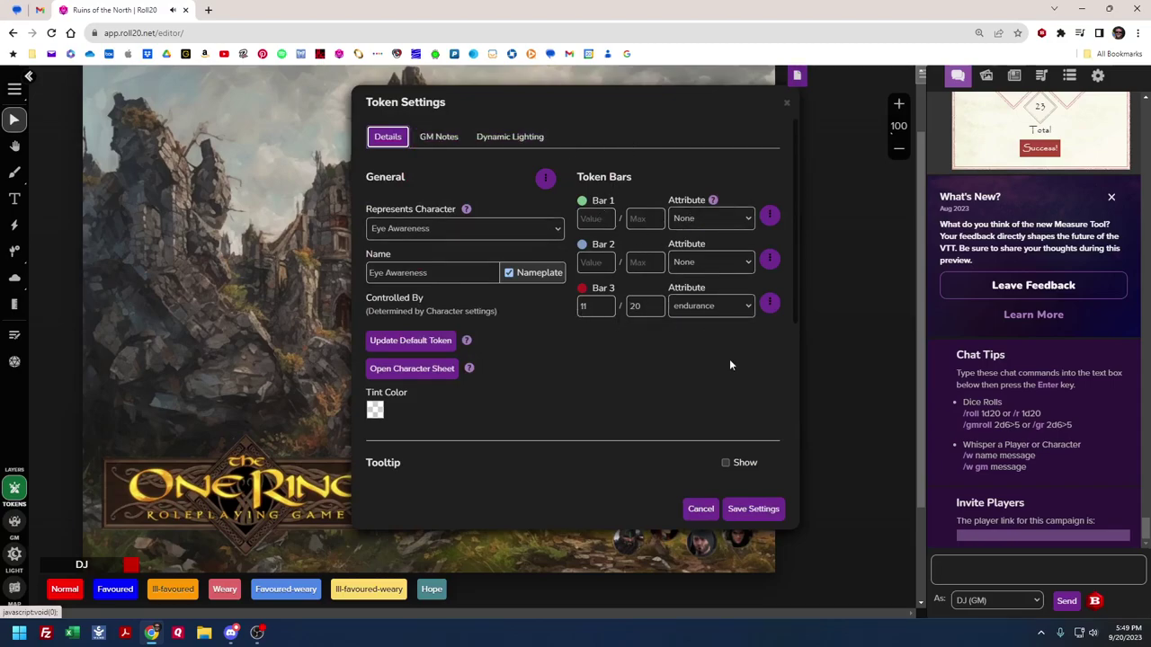
{"action": "left_click", "coordinate": [737, 510]}
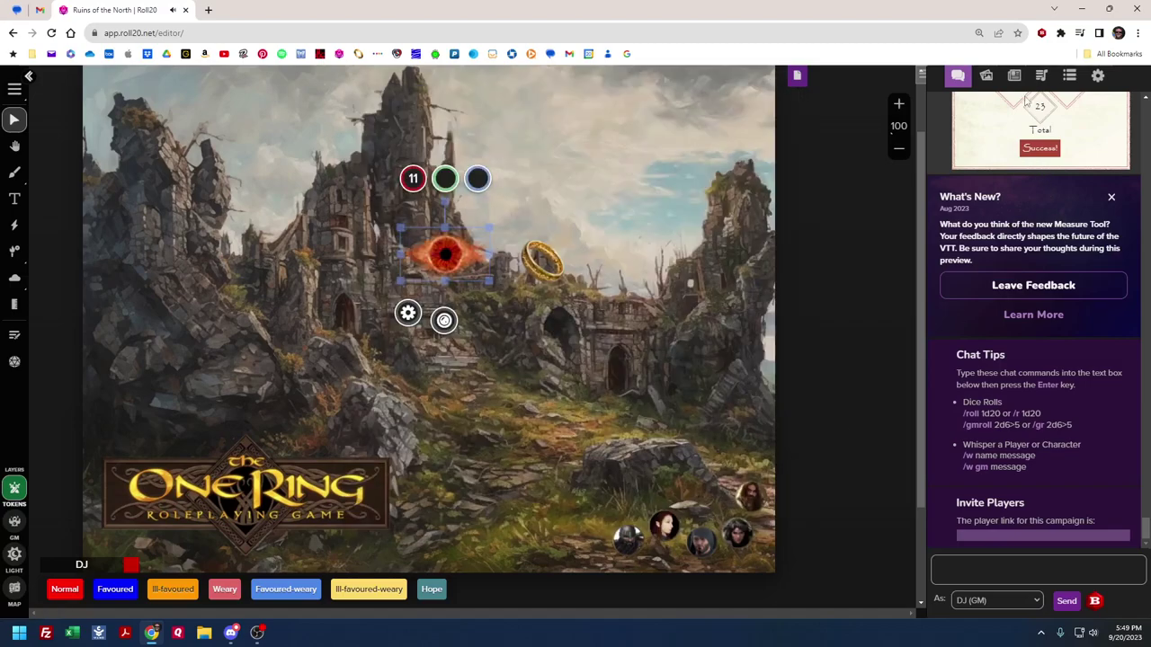
View the Eye Awareness character sheet from the journal's resources folder under Characters, and close it
{"action": "left_click", "coordinate": [1014, 76]}
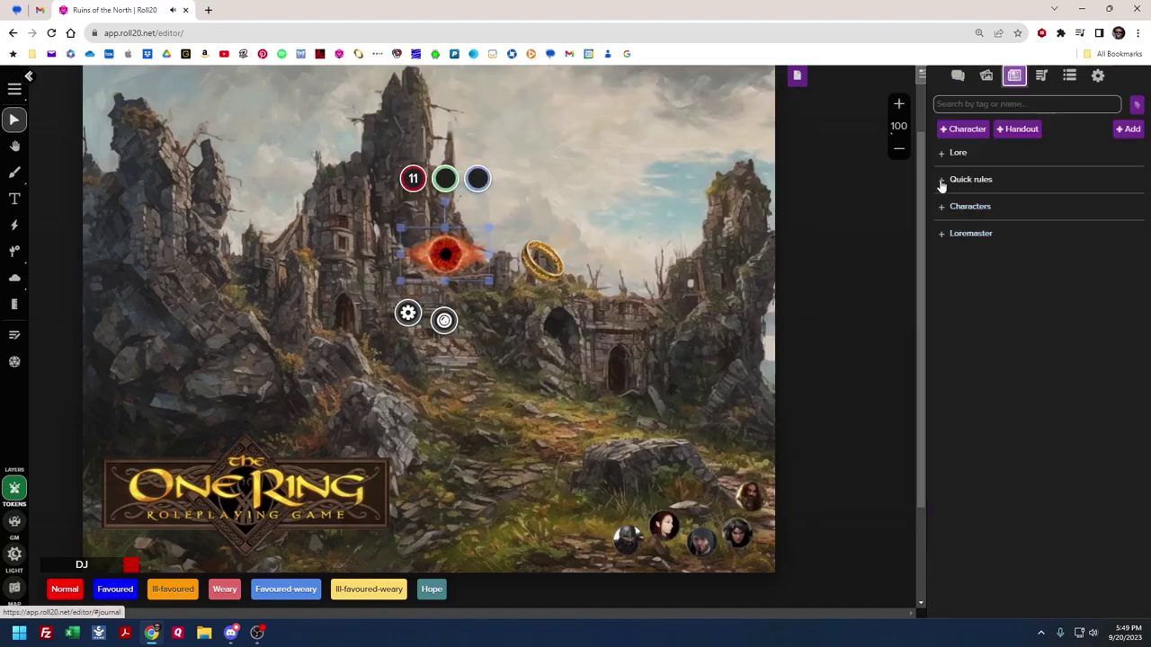
{"action": "left_click", "coordinate": [944, 209]}
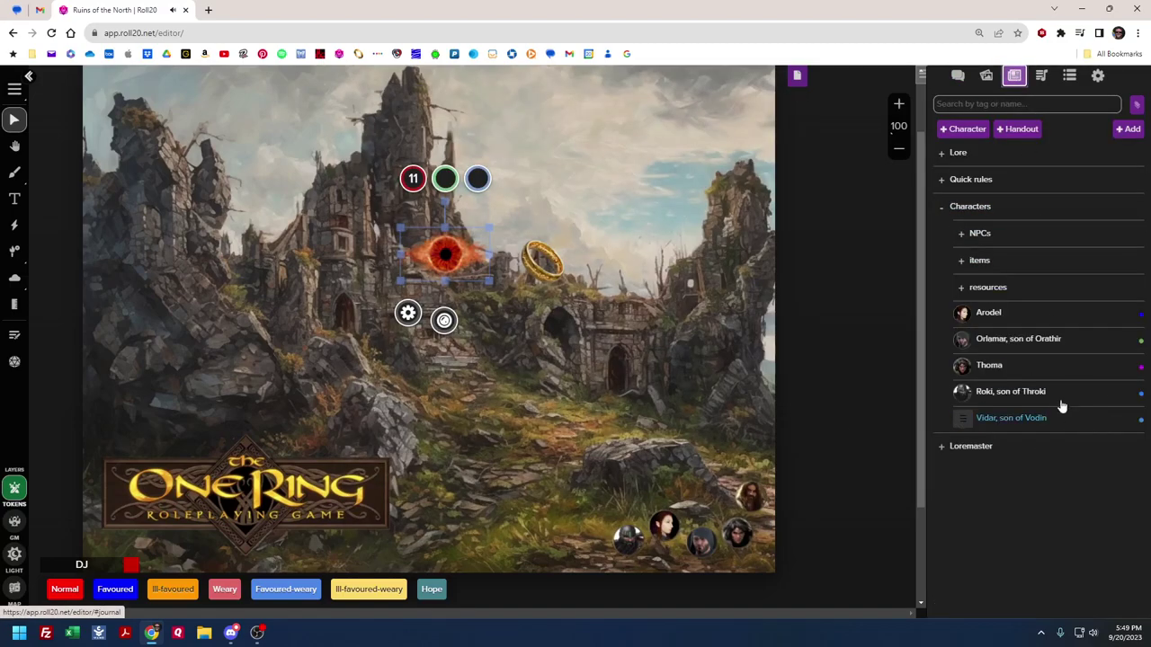
{"action": "left_click", "coordinate": [960, 287]}
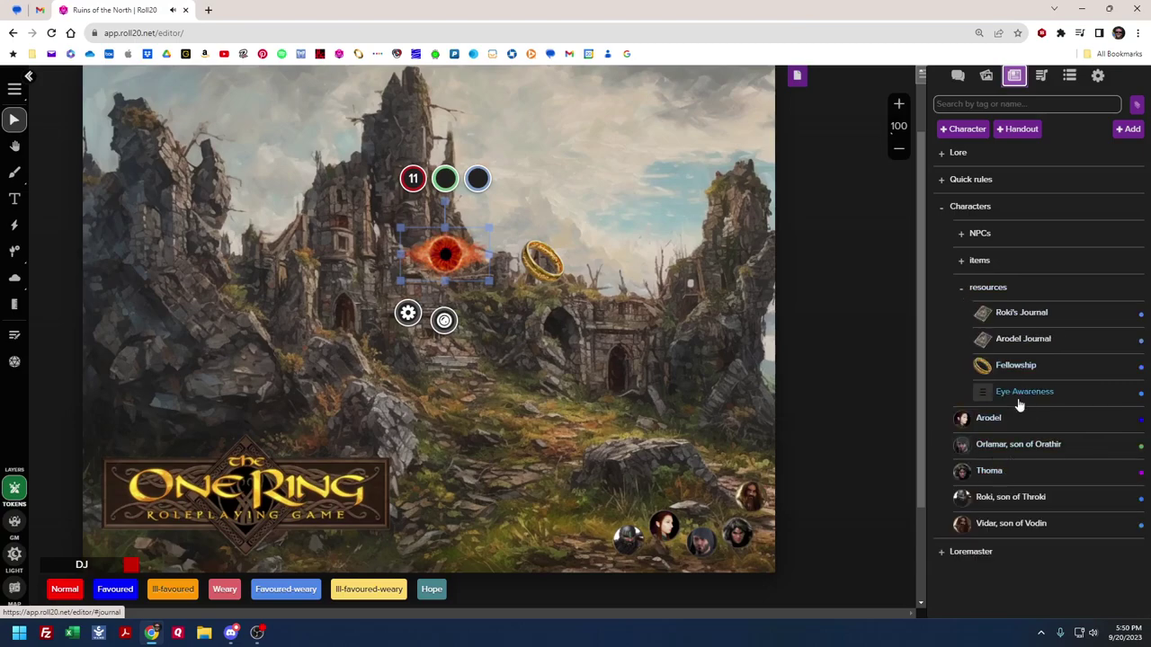
{"action": "left_click", "coordinate": [1021, 394]}
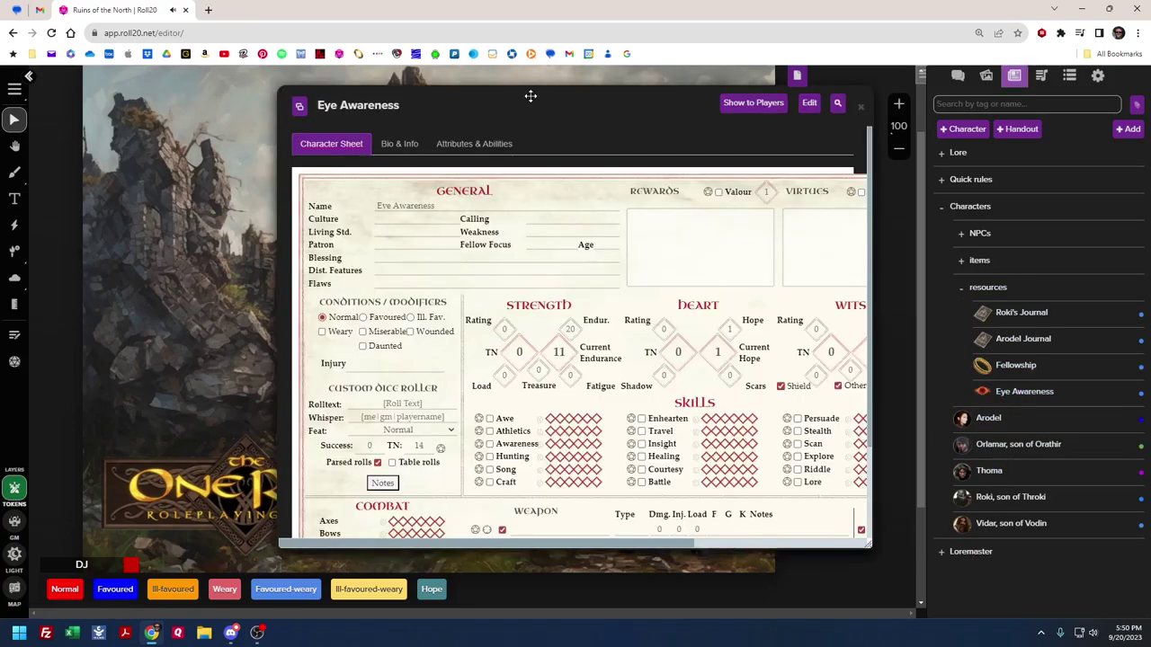
{"action": "left_click_drag", "start_coordinate": [530, 95], "coordinate": [415, 75]}
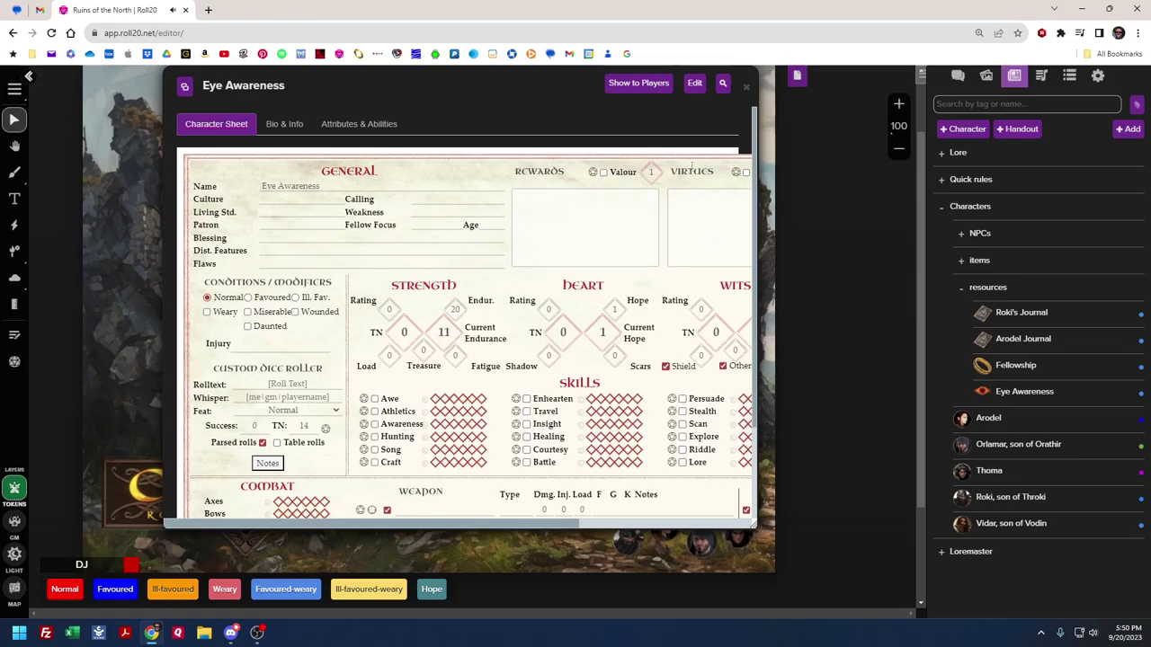
{"action": "left_click", "coordinate": [746, 87]}
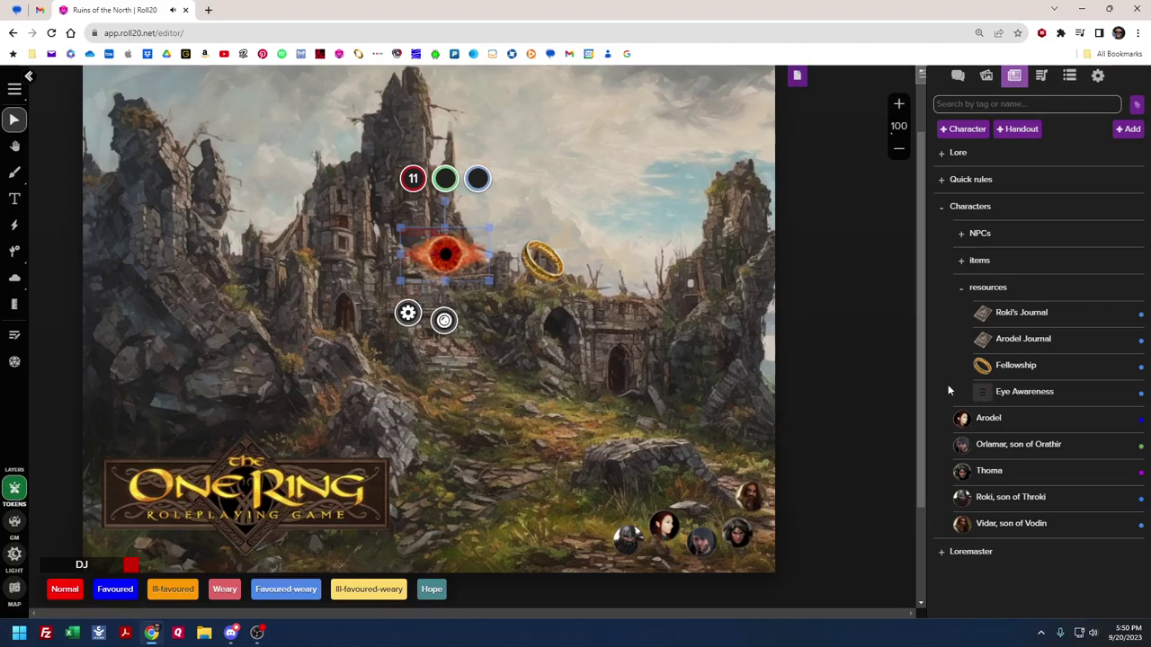
Review the Eye Awareness character's avatar, default token and All Players permissions in its edit form, and leave it without saving
{"action": "left_click", "coordinate": [1012, 393]}
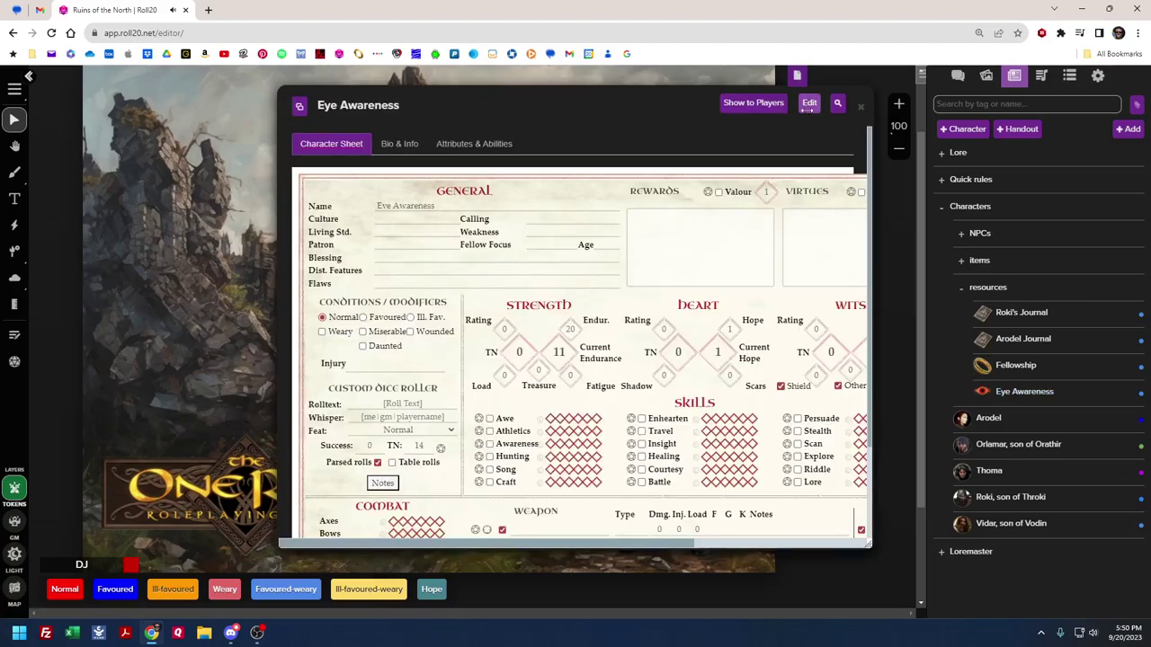
{"action": "left_click", "coordinate": [809, 102]}
{"action": "mouse_move", "coordinate": [443, 210]}
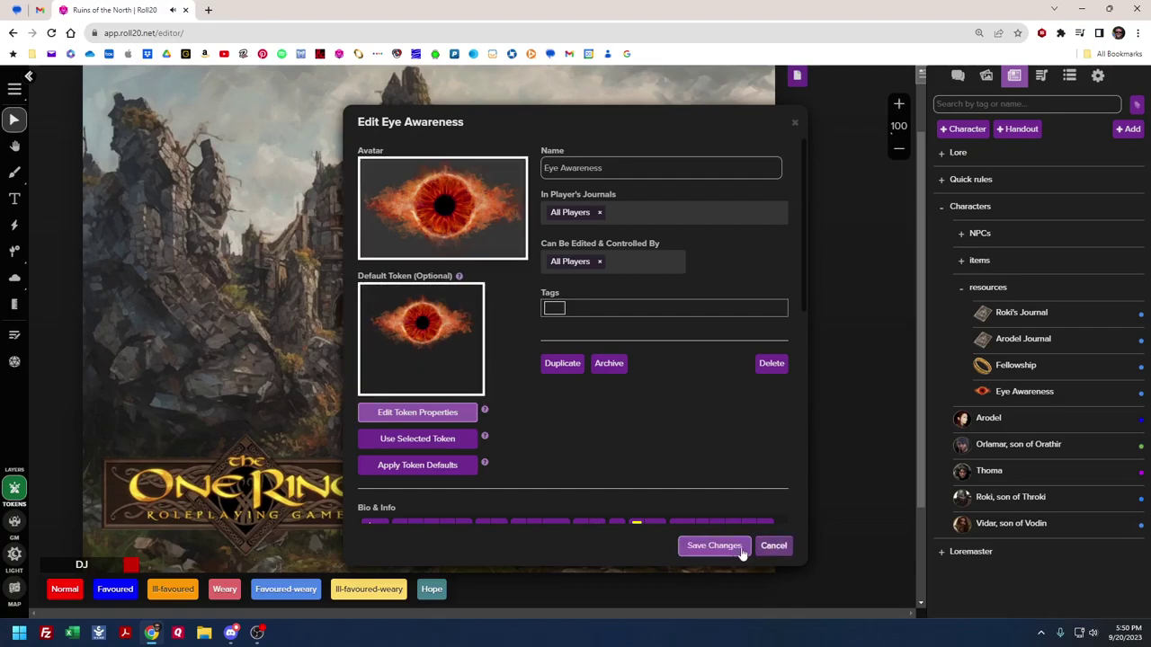
{"action": "left_click", "coordinate": [774, 546]}
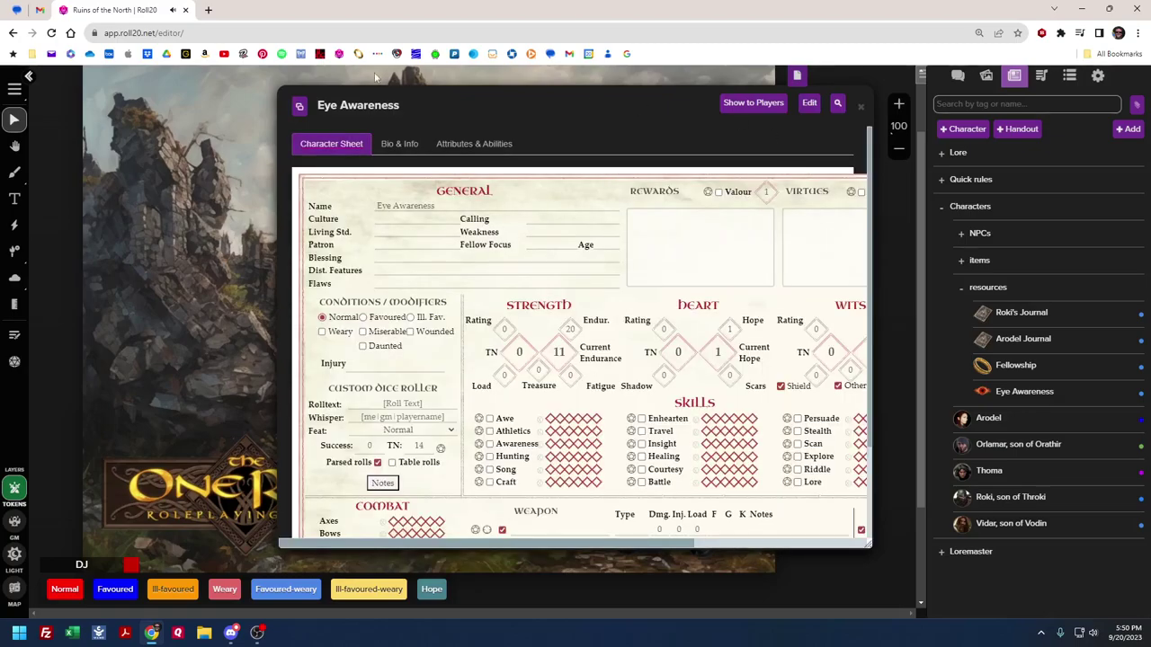
Read the Eye Awareness base score, hunt threshold table and GM notes in the character's bio, and close the character
{"action": "left_click", "coordinate": [389, 148]}
{"action": "scroll", "coordinate": [368, 316], "scroll_direction": "down", "scroll_amount": 2}
{"action": "scroll", "coordinate": [369, 317], "scroll_direction": "down", "scroll_amount": 1}
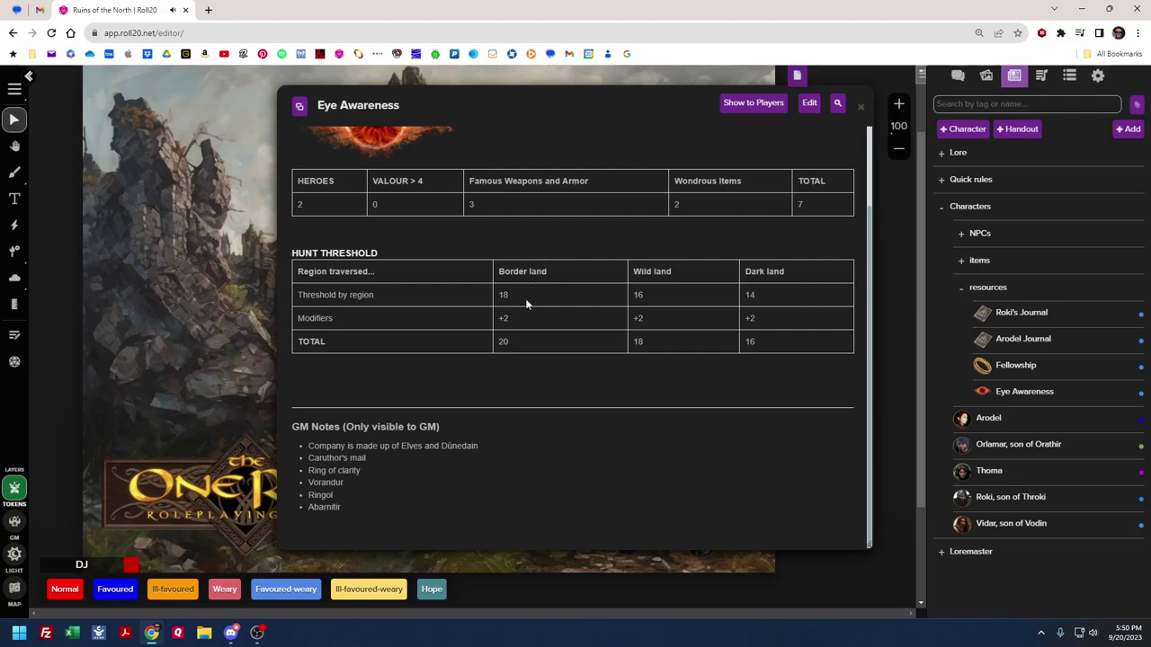
{"action": "scroll", "coordinate": [522, 293], "scroll_direction": "up", "scroll_amount": 1}
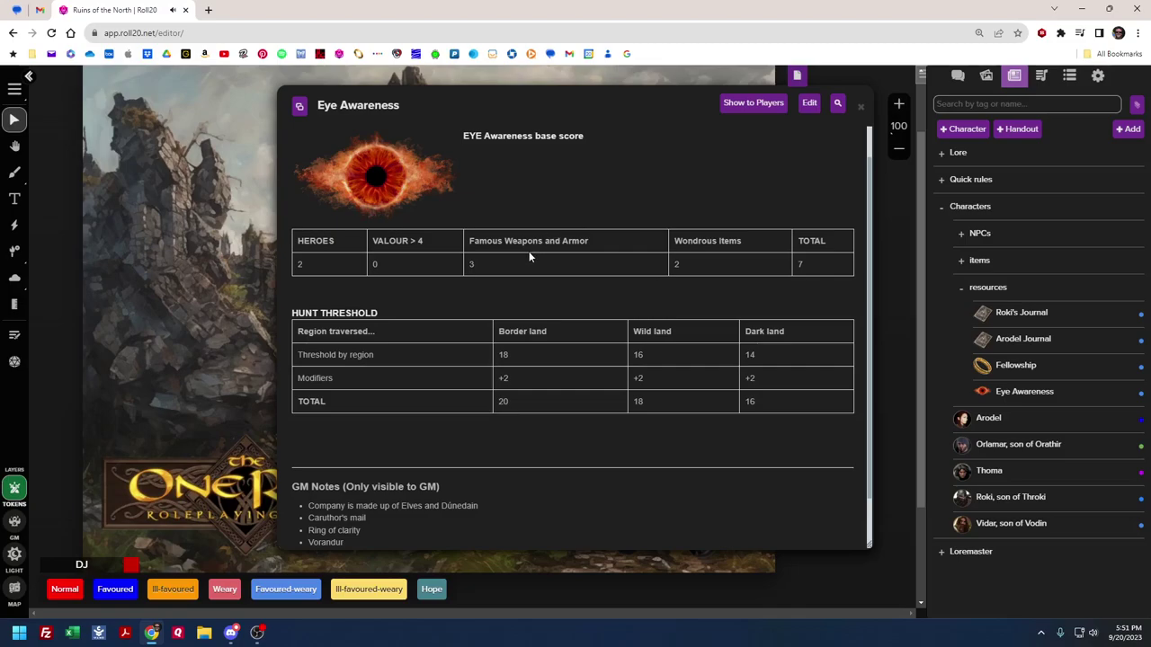
{"action": "scroll", "coordinate": [357, 449], "scroll_direction": "down", "scroll_amount": 1}
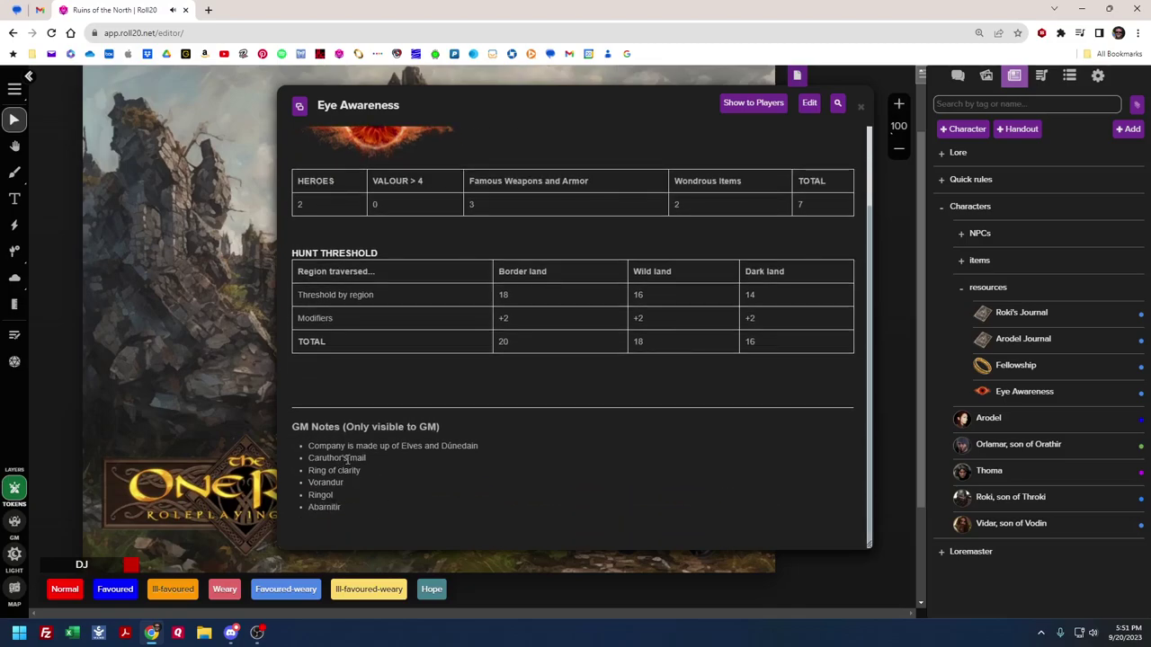
{"action": "scroll", "coordinate": [587, 473], "scroll_direction": "up", "scroll_amount": 2}
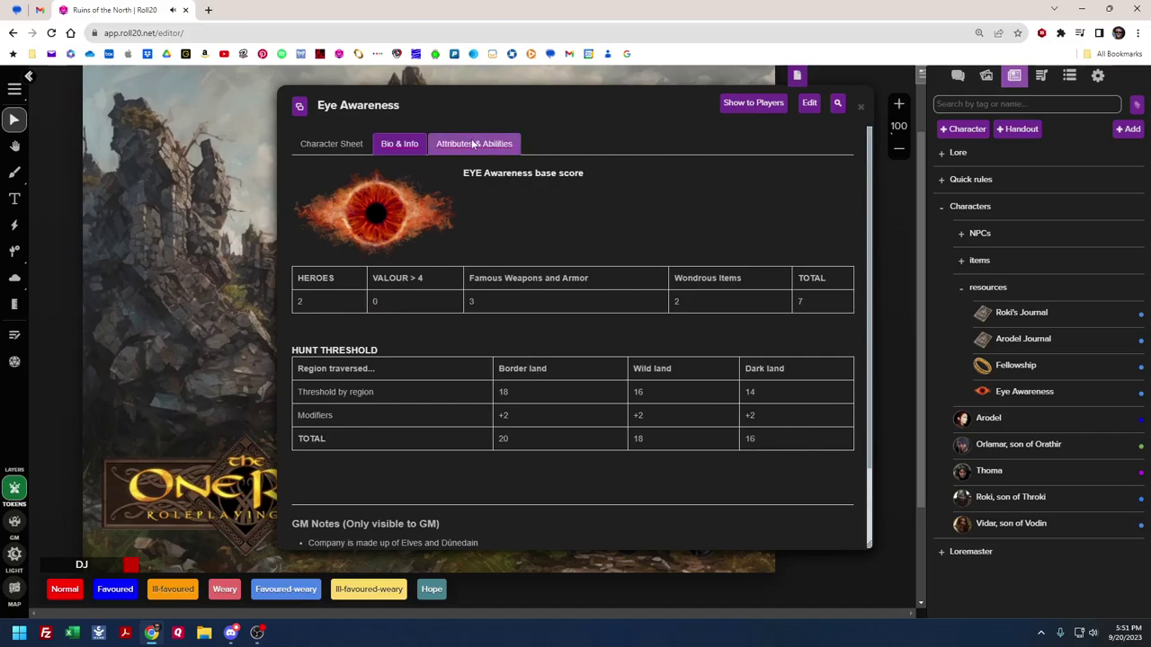
{"action": "left_click", "coordinate": [331, 144]}
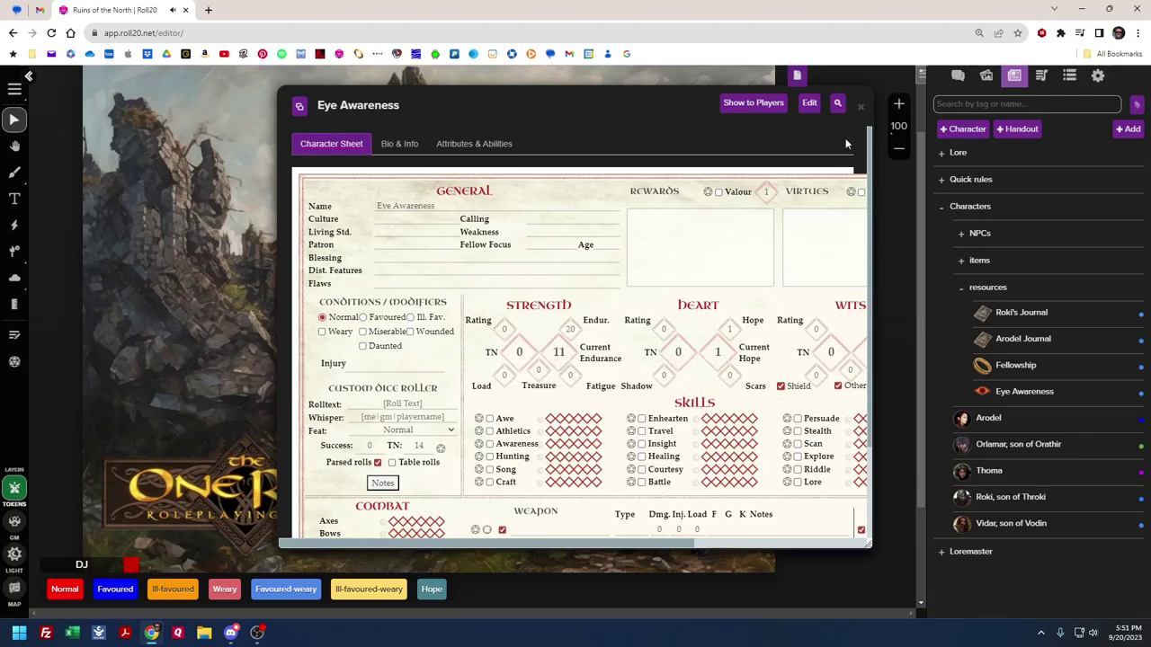
{"action": "left_click", "coordinate": [861, 108]}
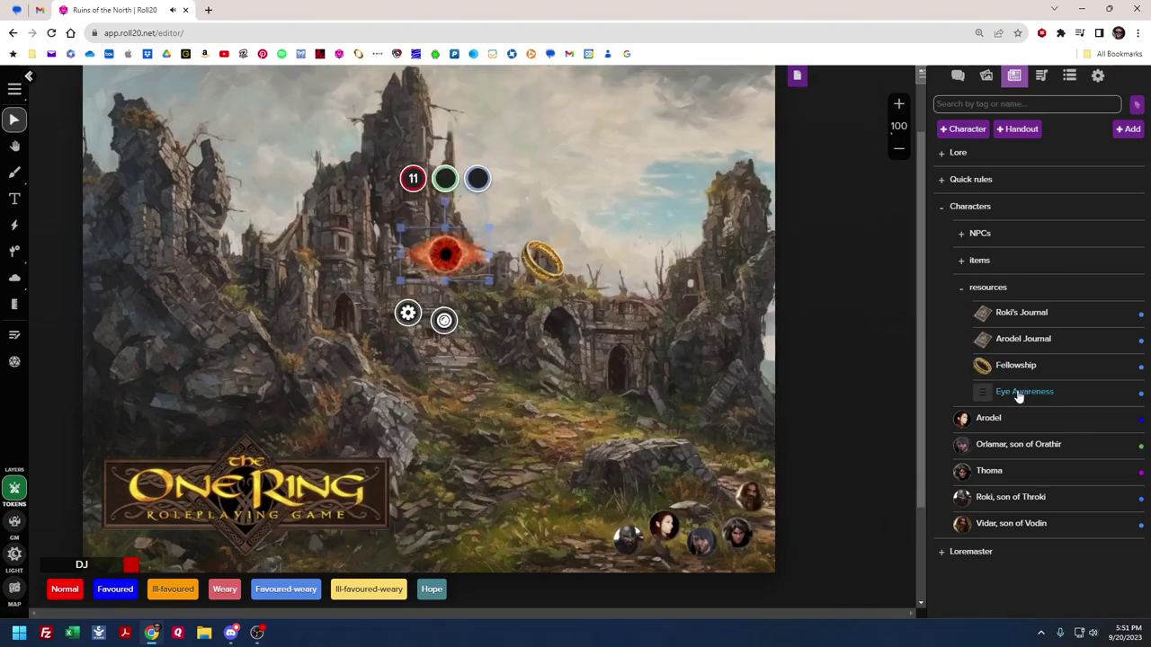
Place a second Eye Awareness token on the path below the ruins, and review the character's default token bars and Bar 3 player permissions without saving
{"action": "left_click_drag", "start_coordinate": [1017, 396], "coordinate": [617, 465]}
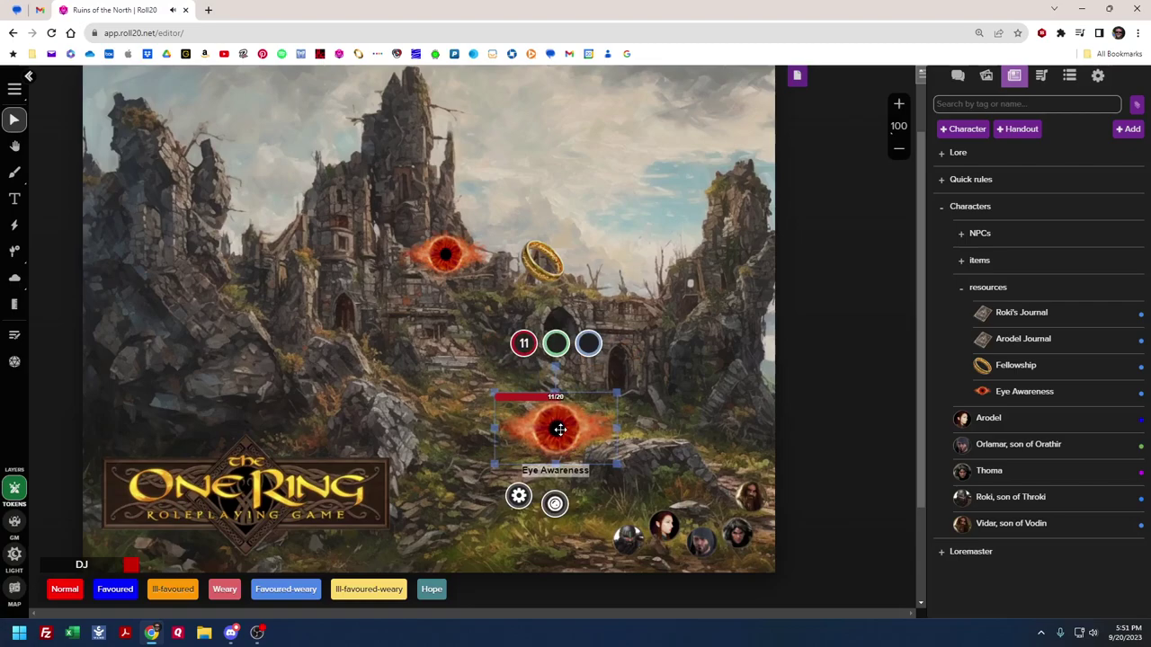
{"action": "left_click", "coordinate": [1000, 394]}
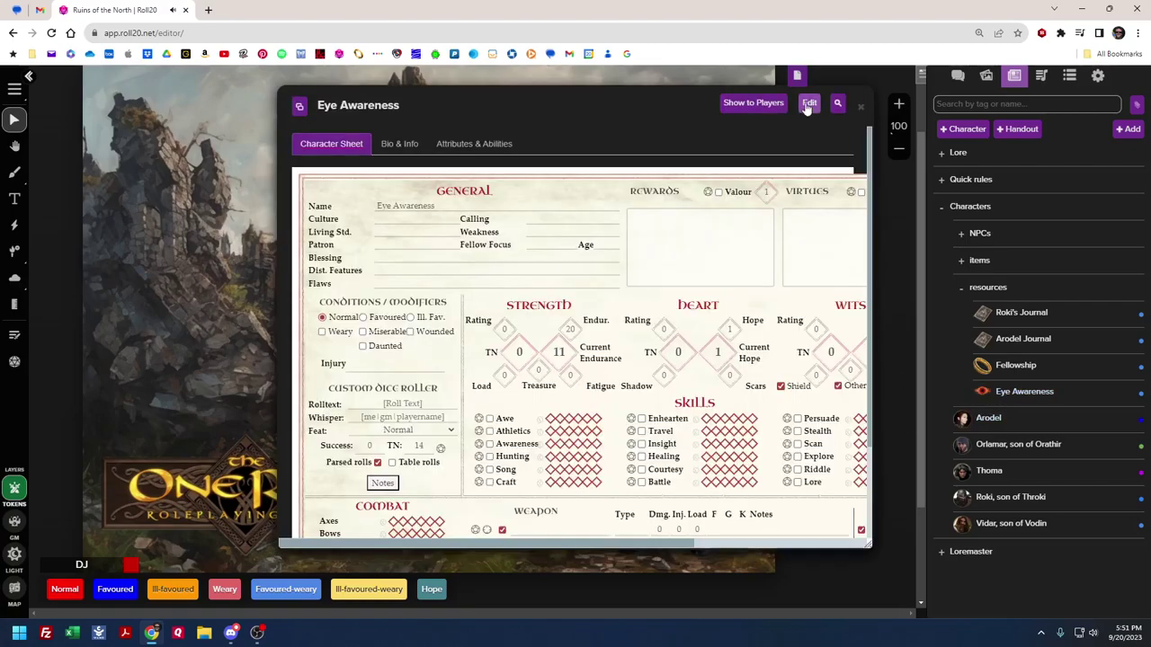
{"action": "left_click", "coordinate": [809, 103]}
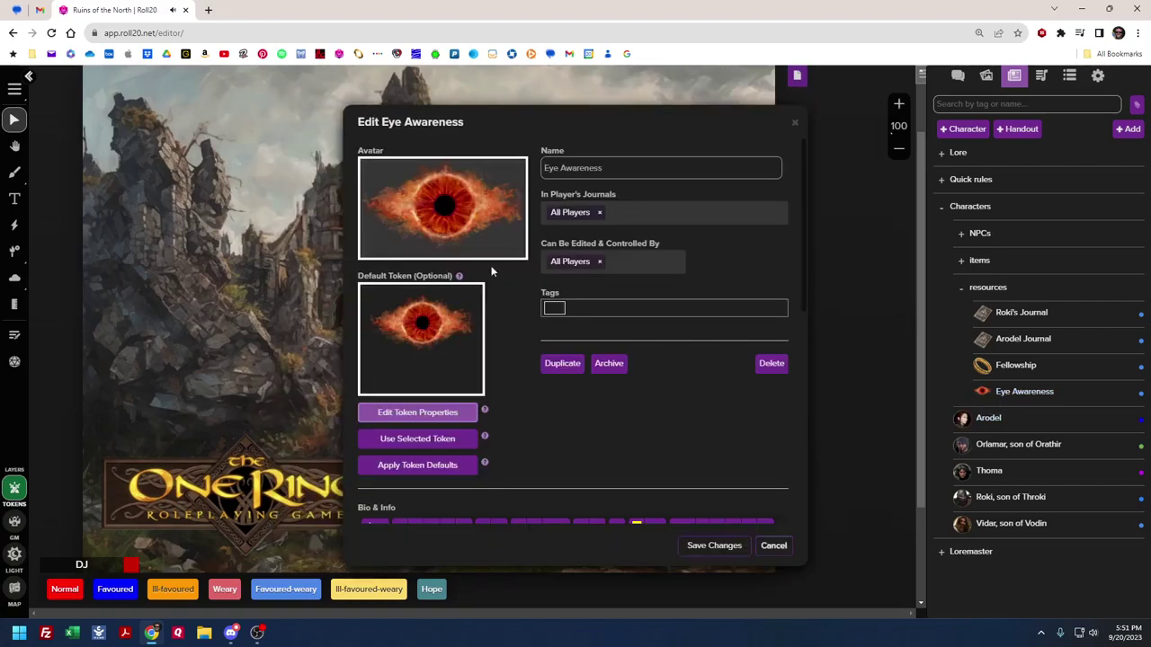
{"action": "left_click", "coordinate": [414, 410]}
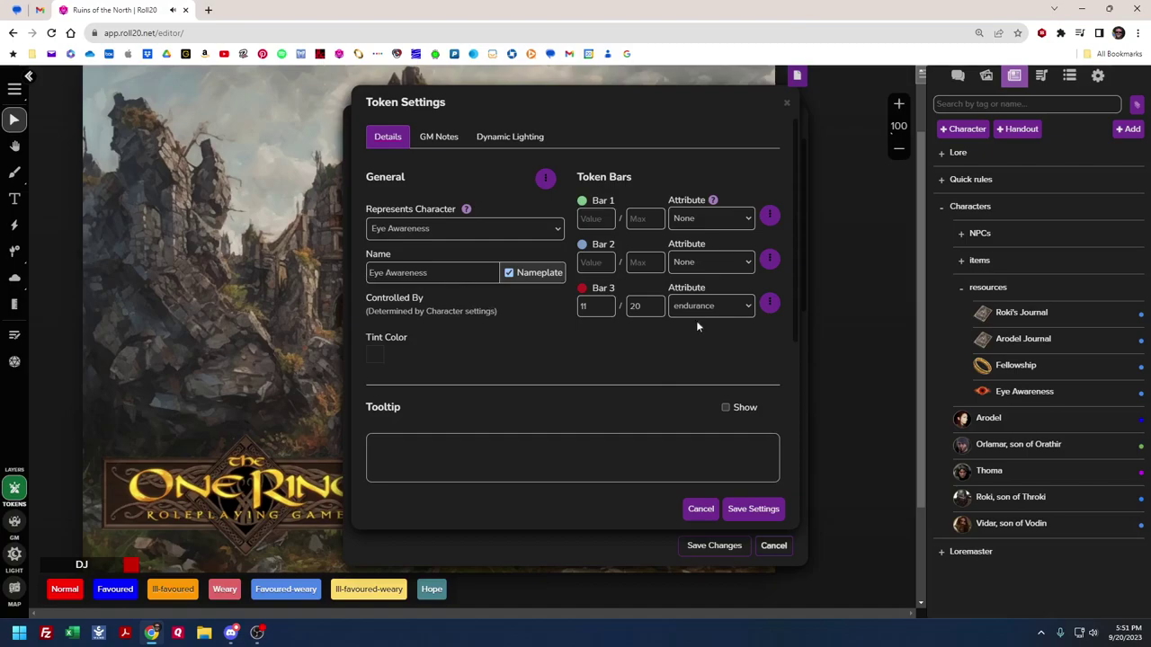
{"action": "left_click", "coordinate": [770, 305]}
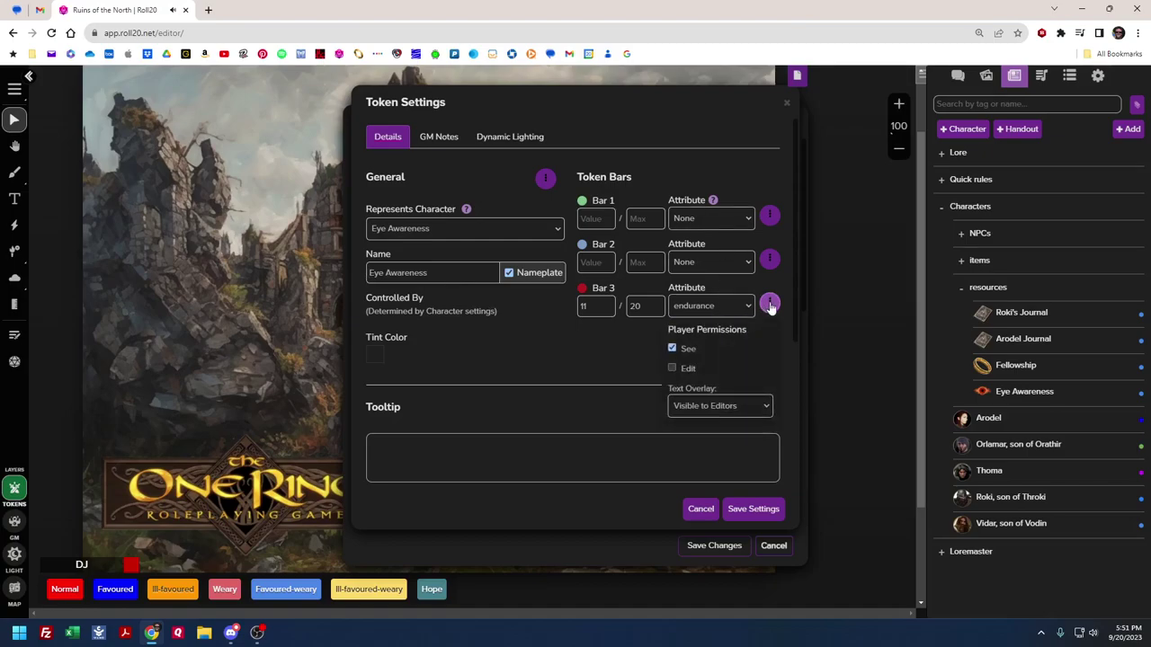
{"action": "left_click", "coordinate": [633, 351]}
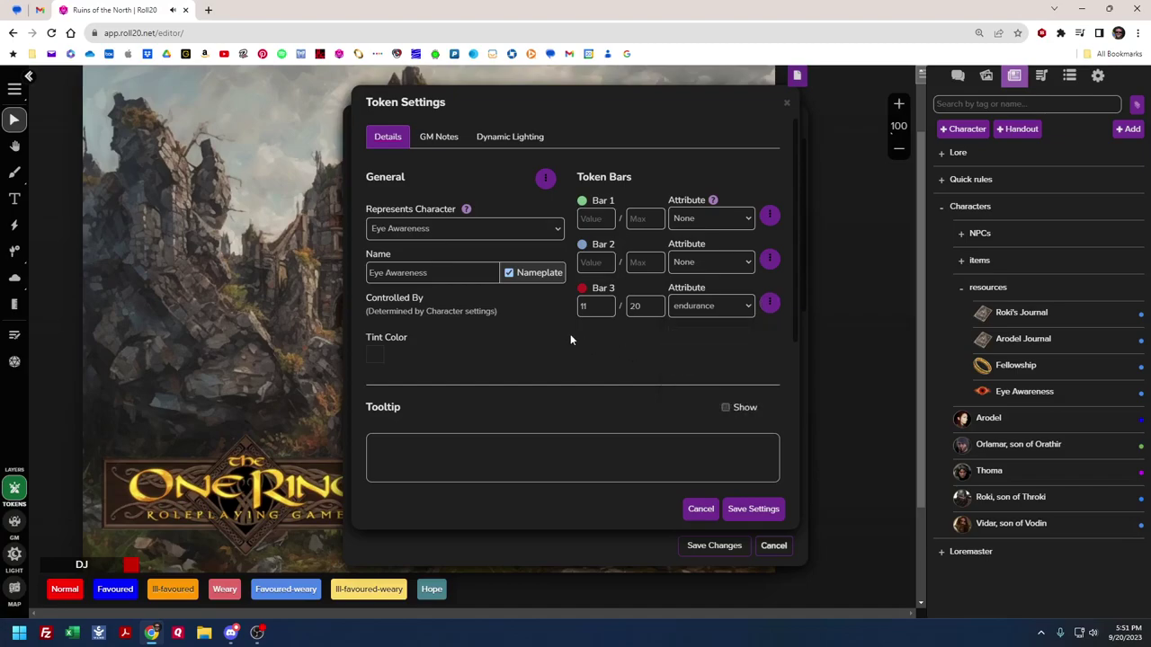
{"action": "left_click", "coordinate": [787, 103]}
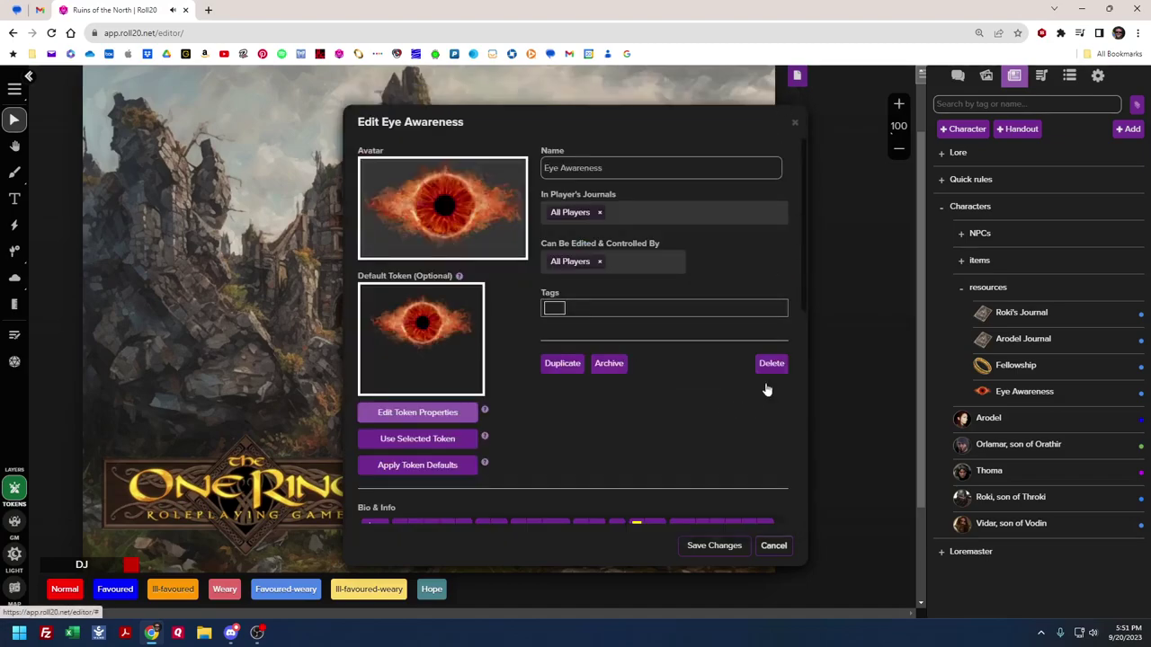
{"action": "left_click", "coordinate": [773, 545]}
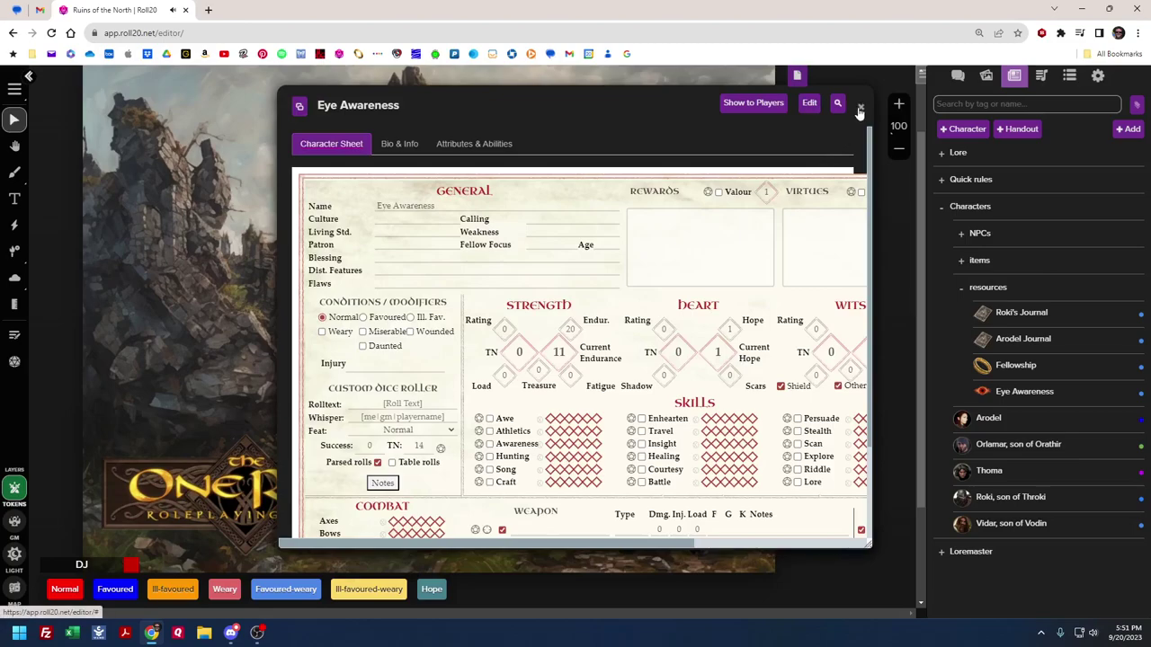
{"action": "left_click", "coordinate": [861, 106]}
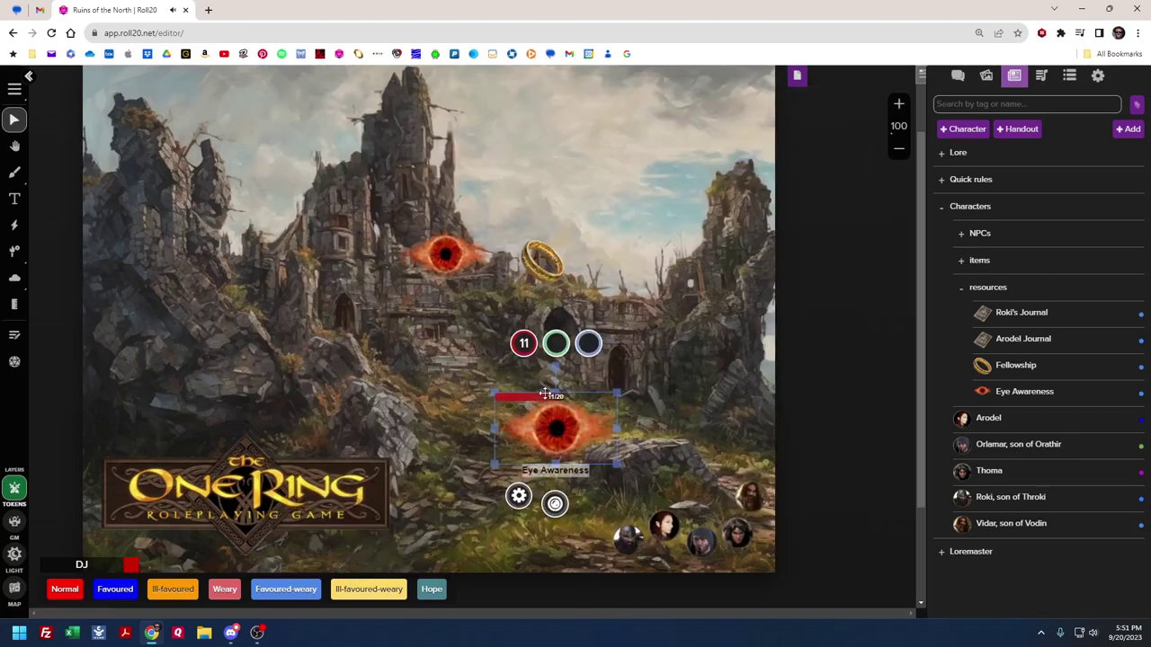
Set the red bar of the lower Eye Awareness token to 12 and deselect the token
{"action": "left_click", "coordinate": [525, 344]}
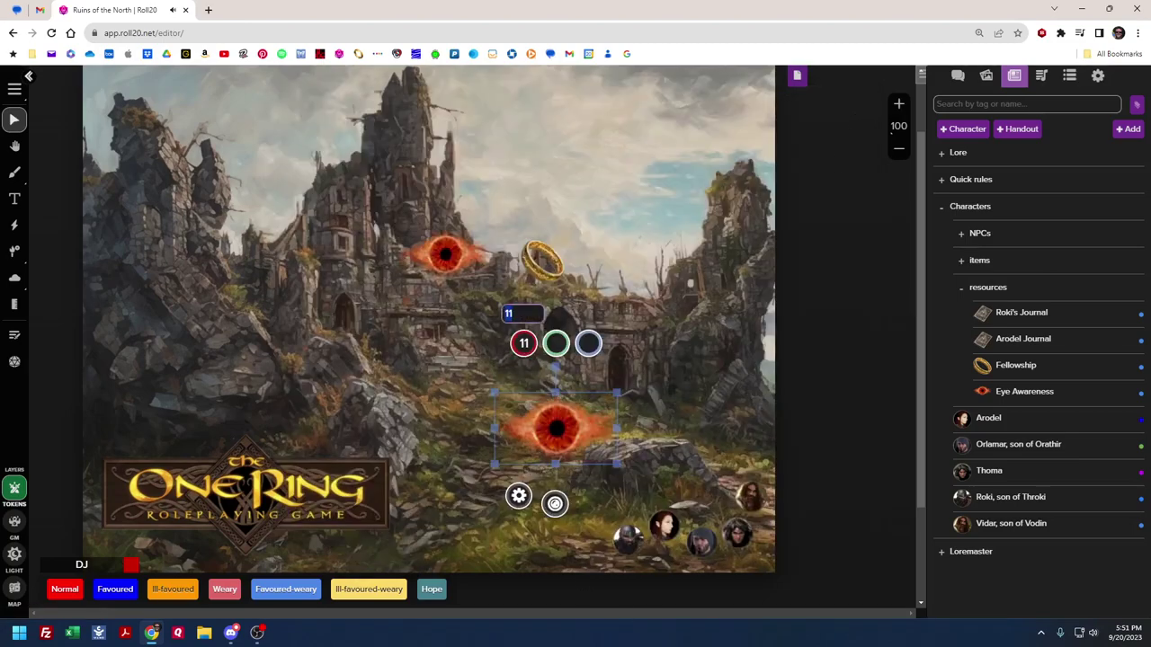
{"action": "type", "text": "12"}
{"action": "key", "text": "Return"}
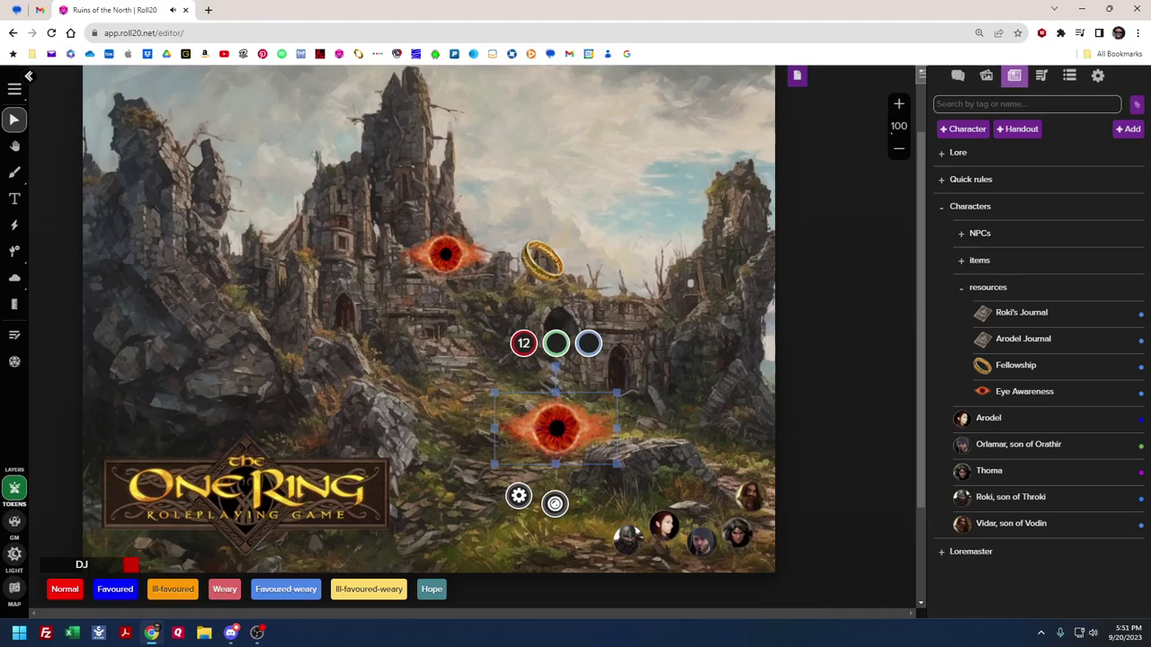
{"action": "left_click", "coordinate": [486, 329]}
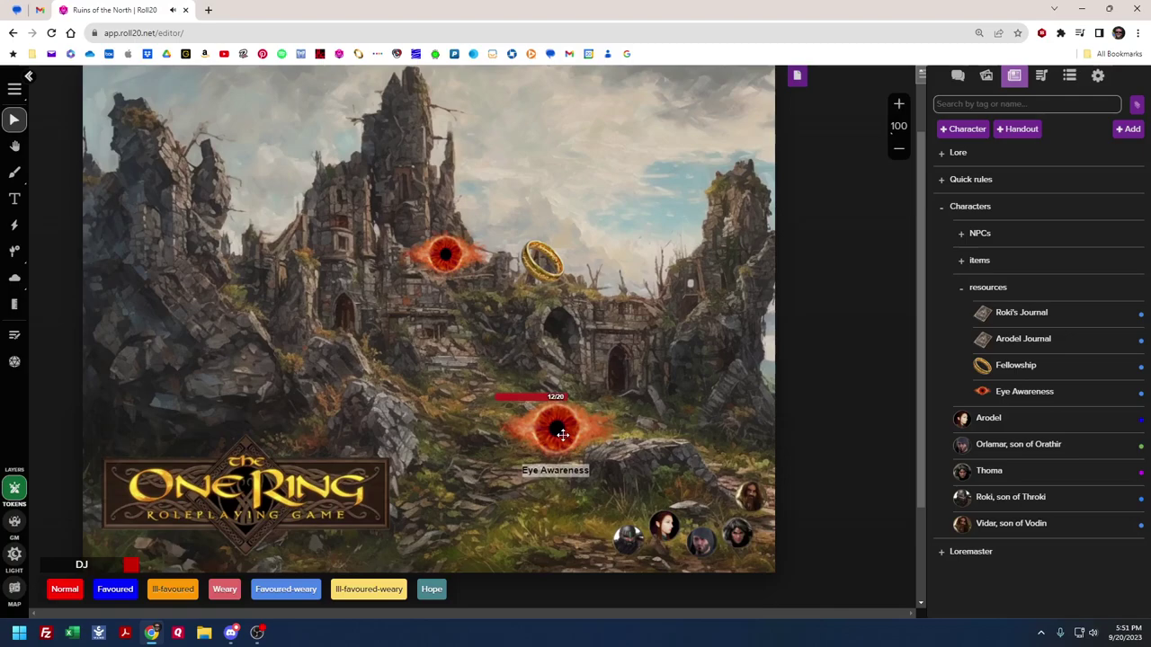
Set the red bar of the lower Eye Awareness token back to 11 and deselect the token
{"action": "left_click", "coordinate": [562, 435]}
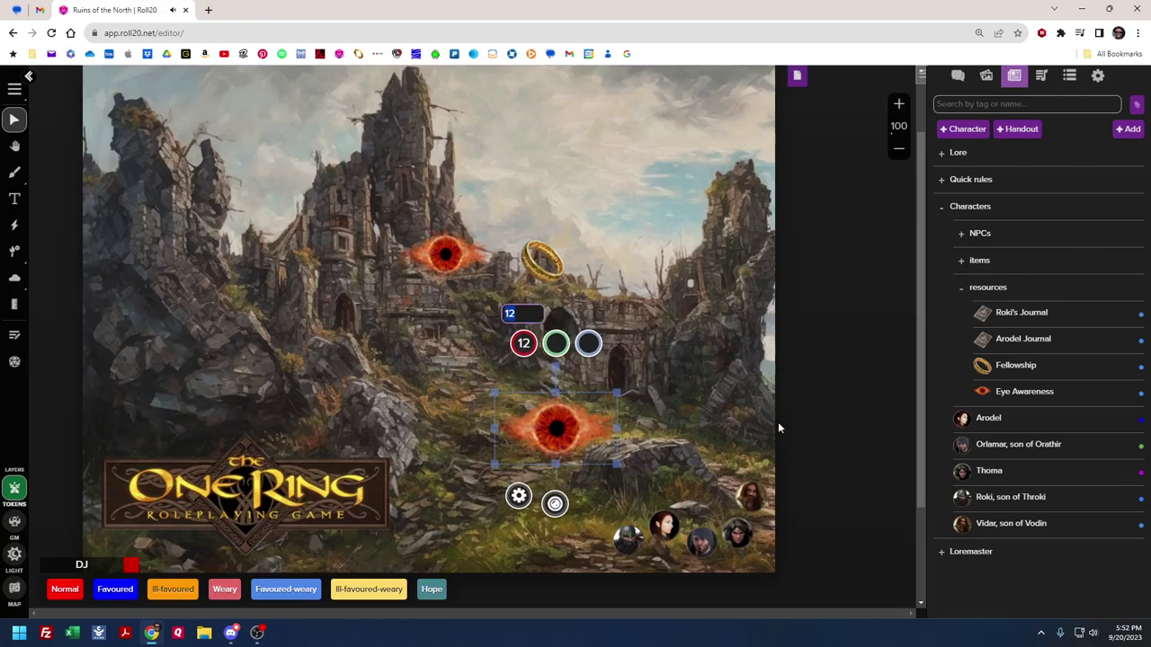
{"action": "key", "text": "Return"}
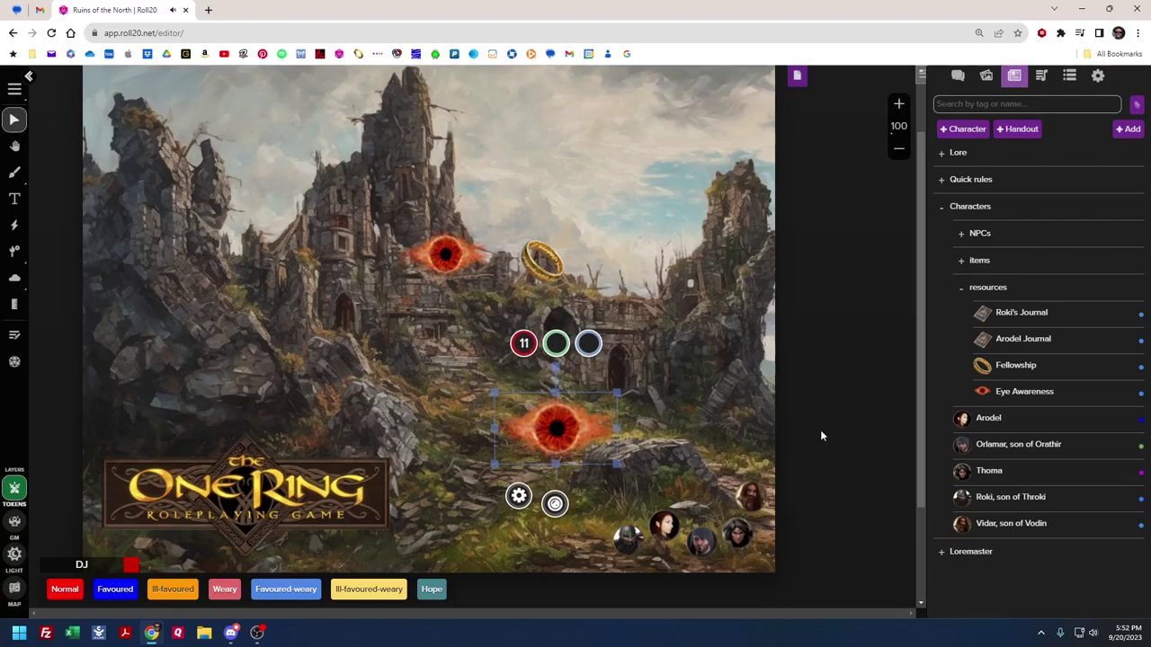
{"action": "left_click", "coordinate": [469, 416]}
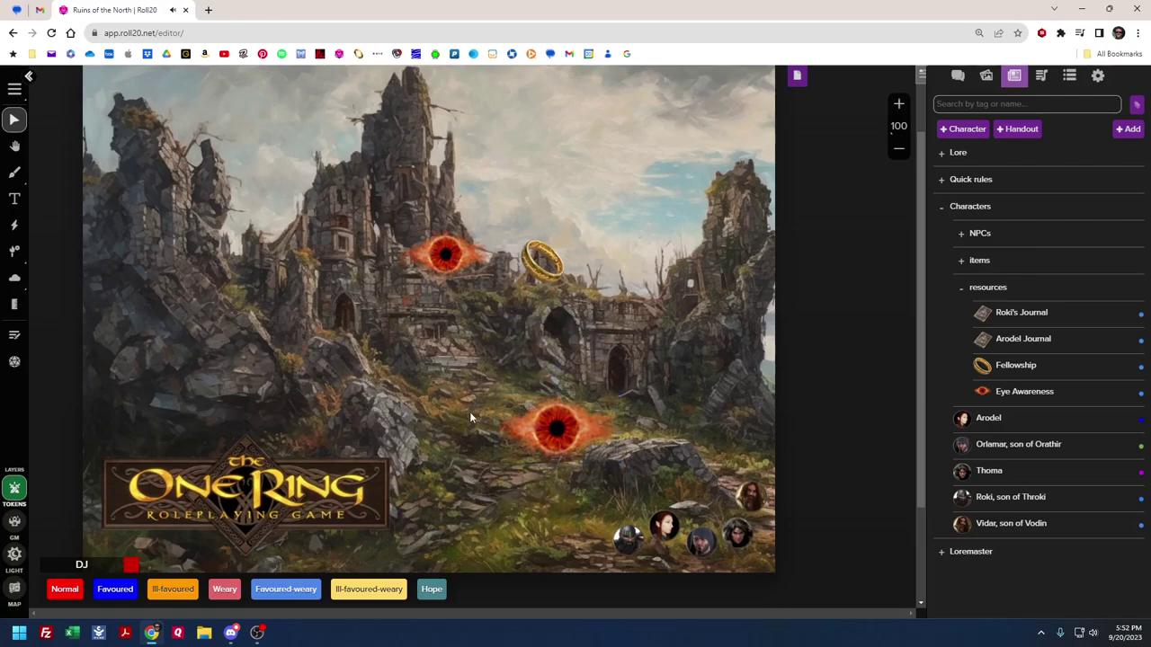
Check the hunt threshold by region in the Eye Awareness character's bio, and close the character
{"action": "left_click", "coordinate": [1018, 396]}
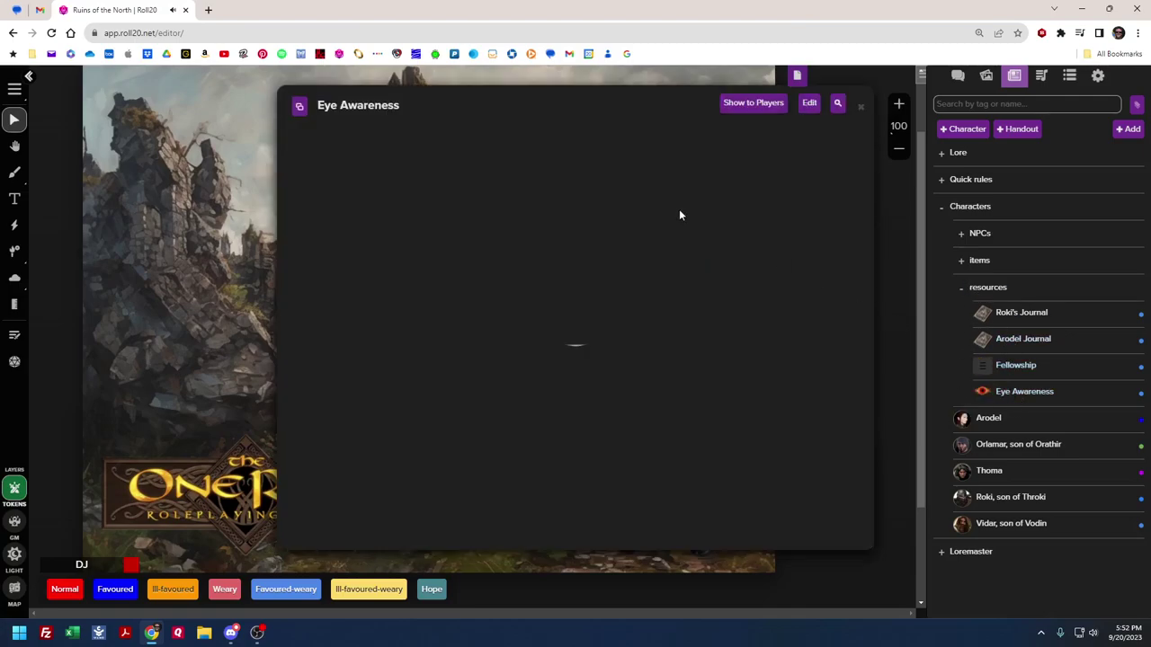
{"action": "left_click", "coordinate": [399, 144]}
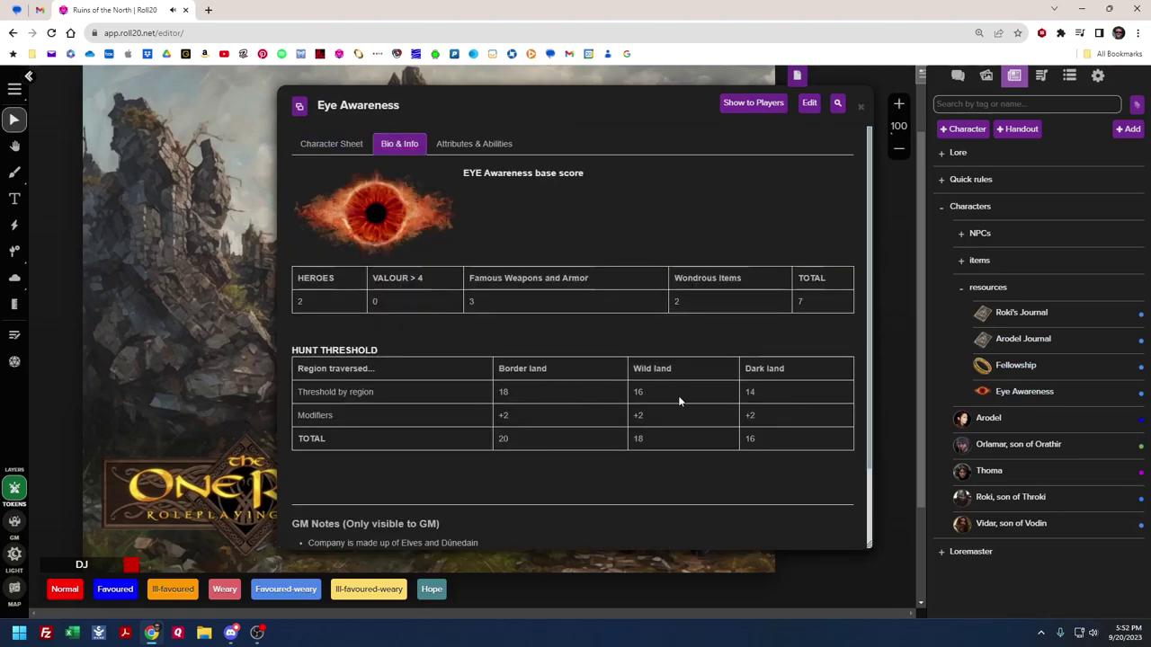
{"action": "left_click", "coordinate": [861, 108]}
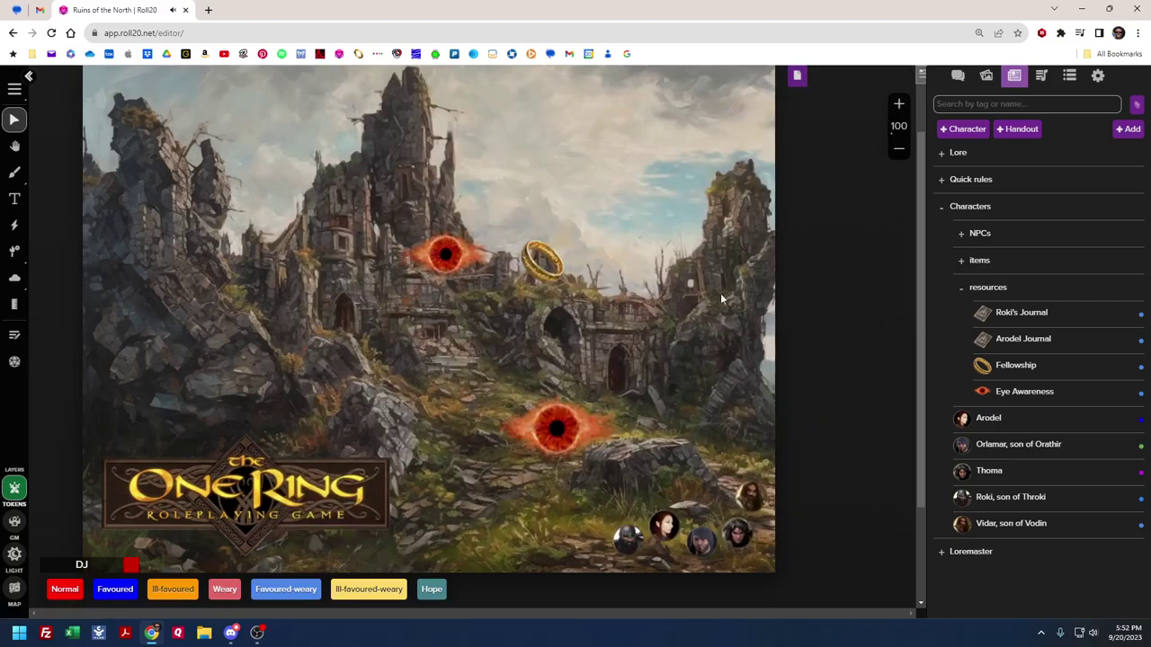
Delete the lower Eye Awareness token from the map, keeping the one by the ruins
{"action": "left_click", "coordinate": [581, 437]}
{"action": "key", "text": "Delete"}
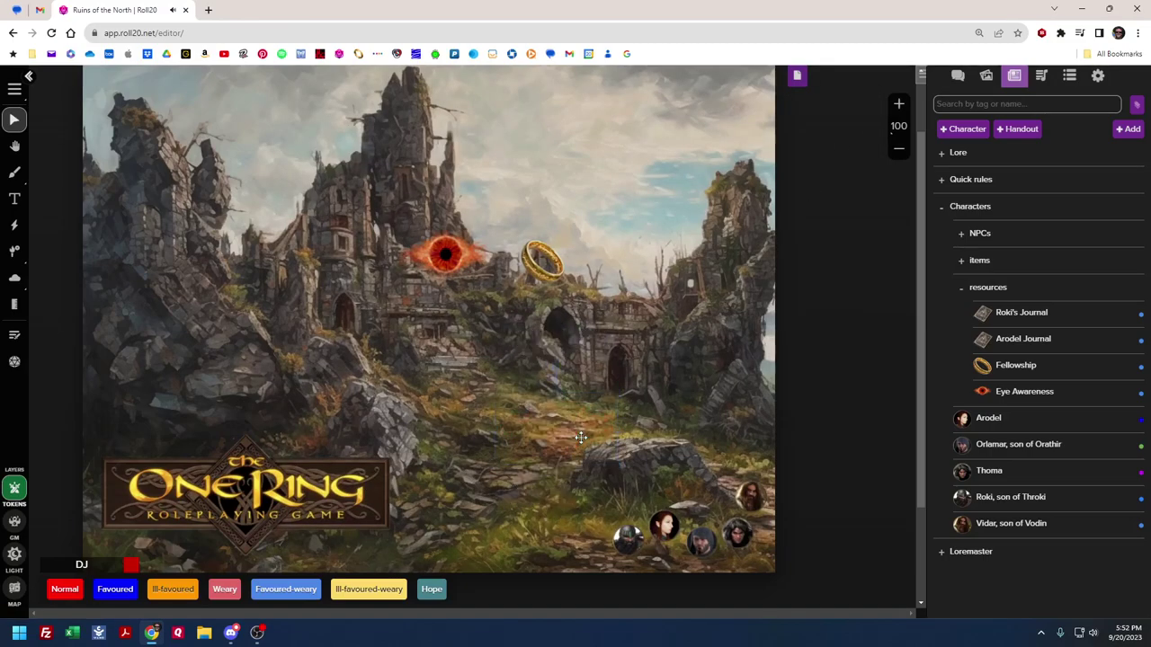
View the Fellowship character sheet, and replace the gold ring token on the map with a new one from the Fellowship character
{"action": "left_click", "coordinate": [1021, 367]}
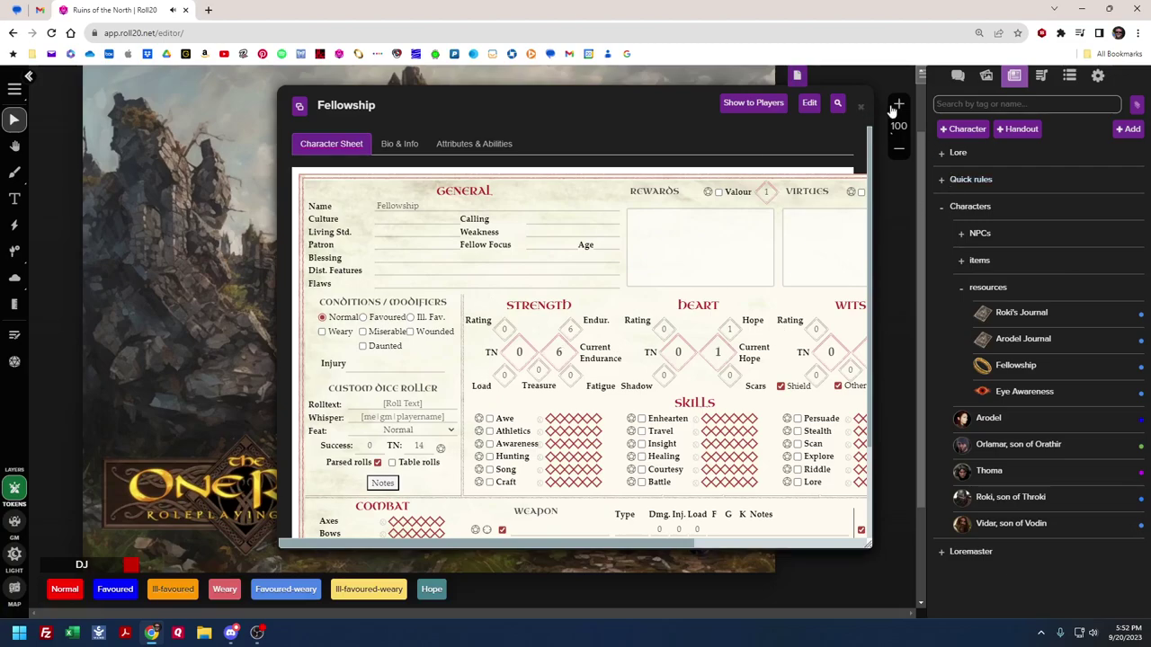
{"action": "left_click", "coordinate": [861, 107]}
{"action": "left_click", "coordinate": [541, 262]}
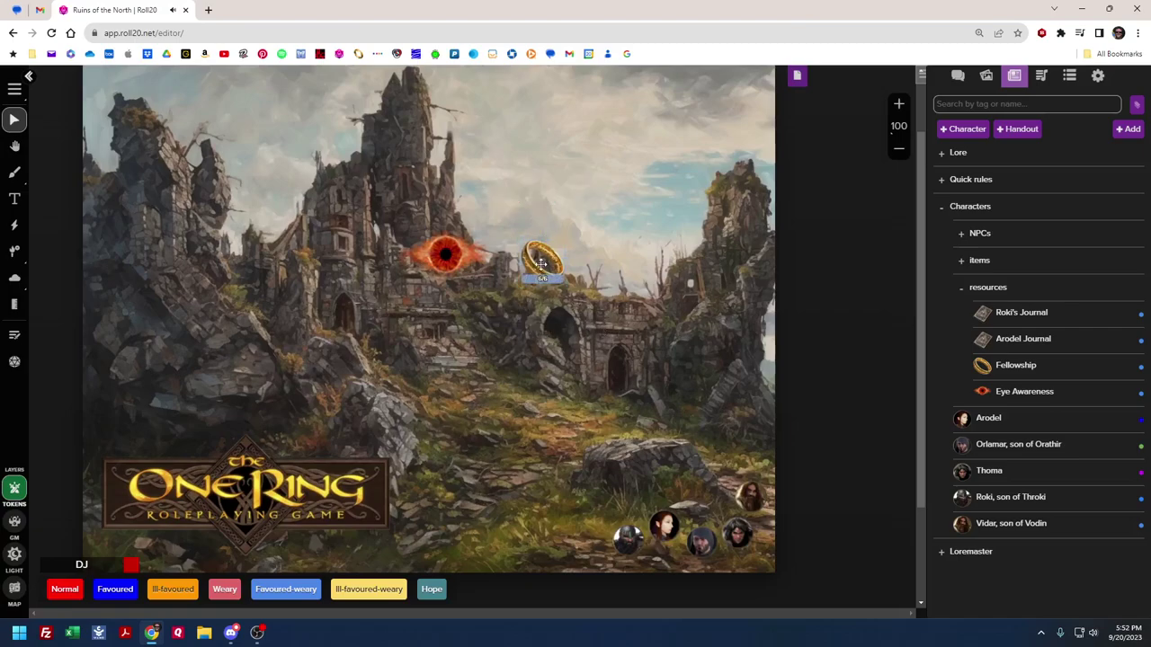
{"action": "left_click", "coordinate": [540, 261]}
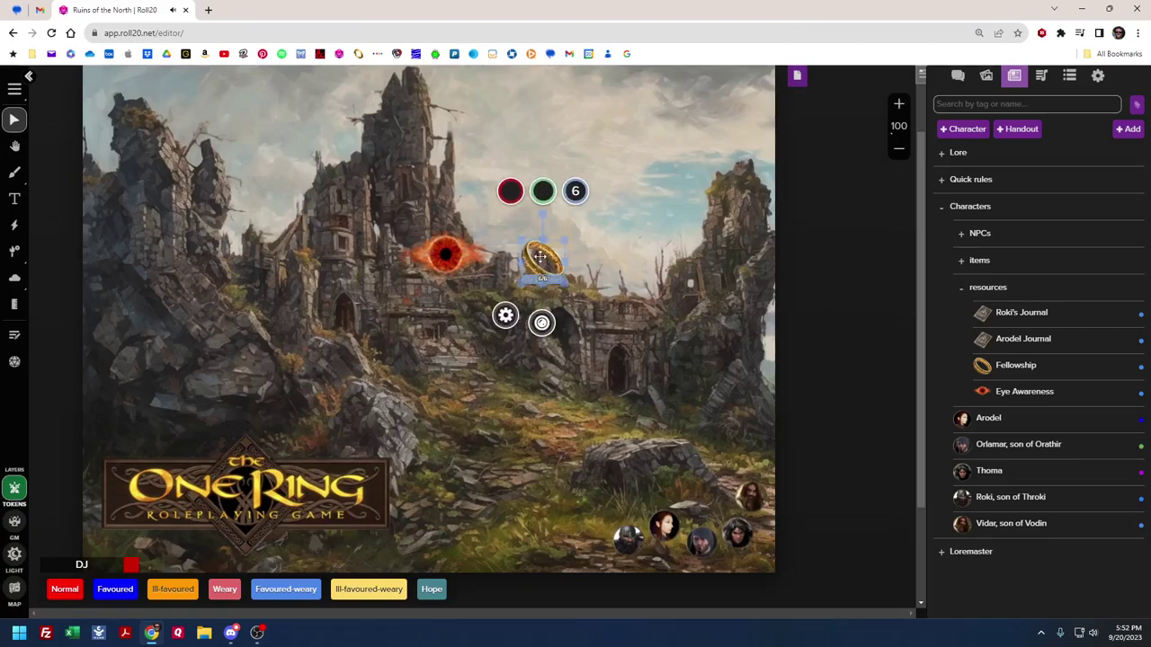
{"action": "key", "text": "Delete"}
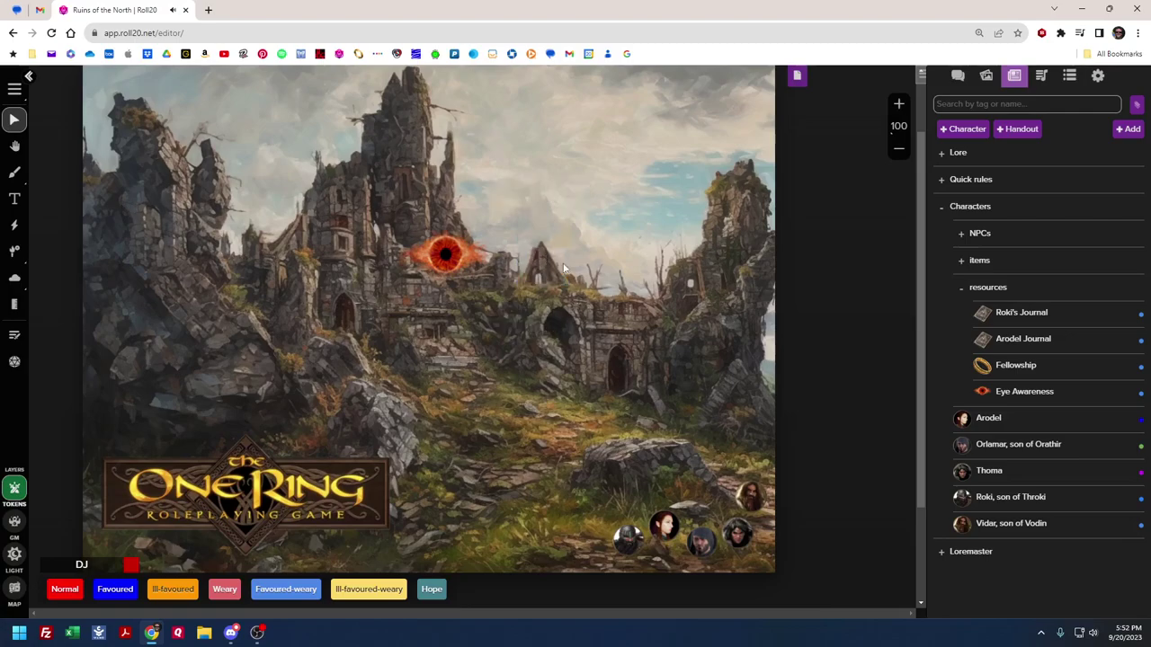
{"action": "left_click_drag", "start_coordinate": [1006, 371], "coordinate": [569, 274]}
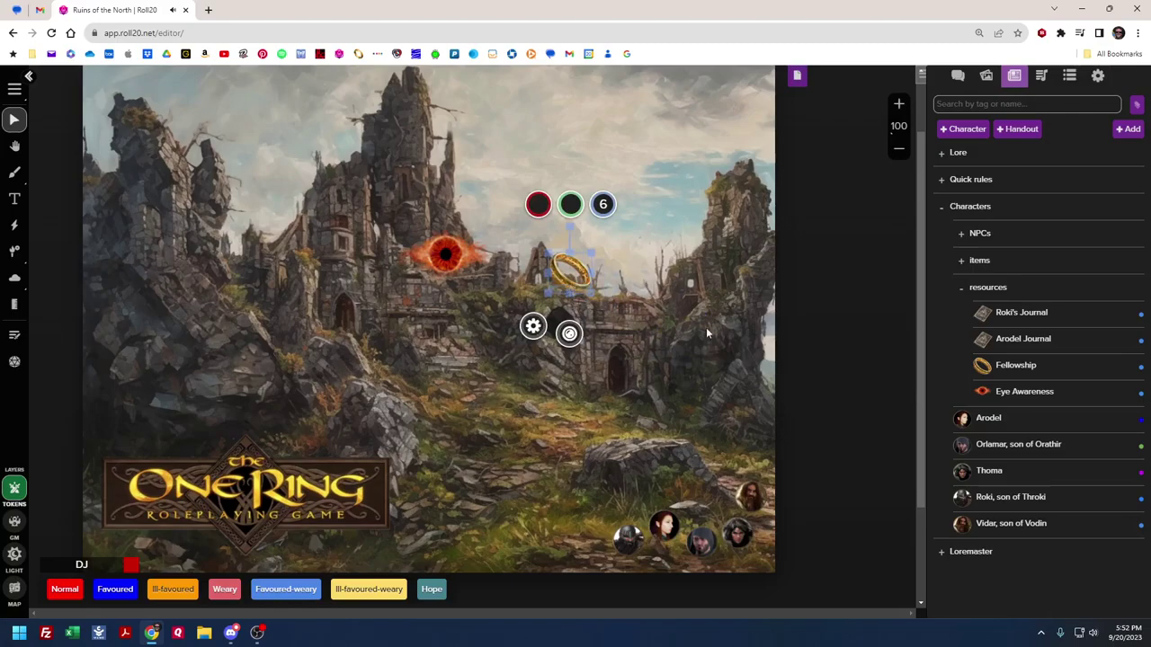
Set the token bar location to Top Overlapping in the Fellowship character's default token properties, save the changes and close the character
{"action": "left_click", "coordinate": [1018, 368]}
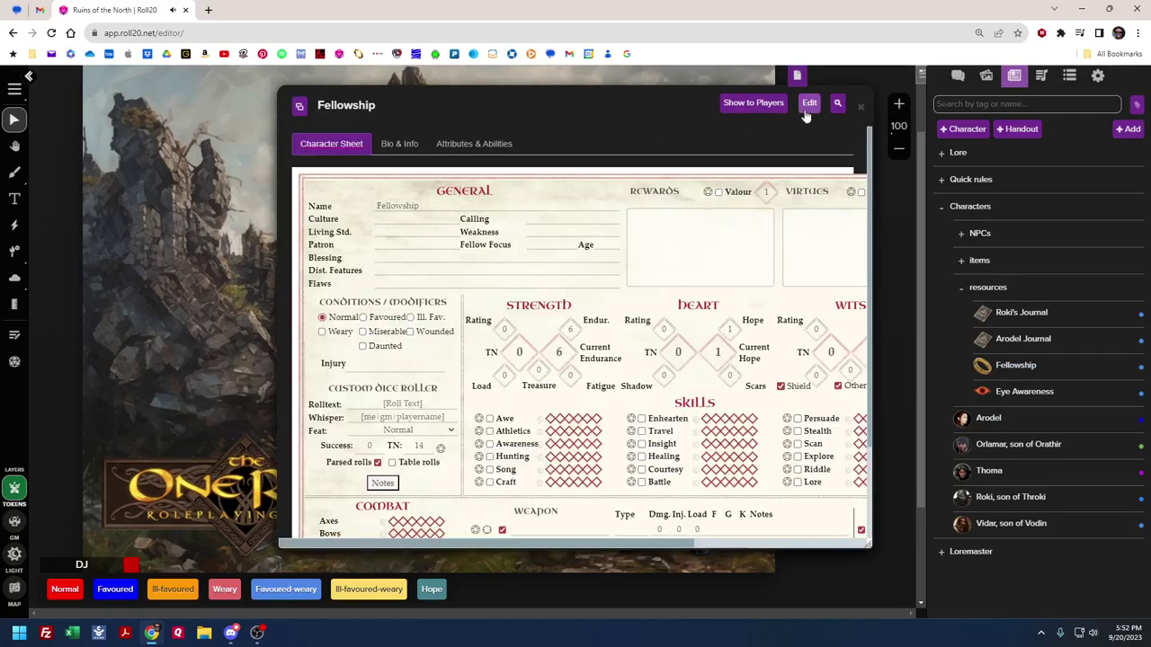
{"action": "left_click", "coordinate": [809, 103]}
{"action": "left_click", "coordinate": [417, 467]}
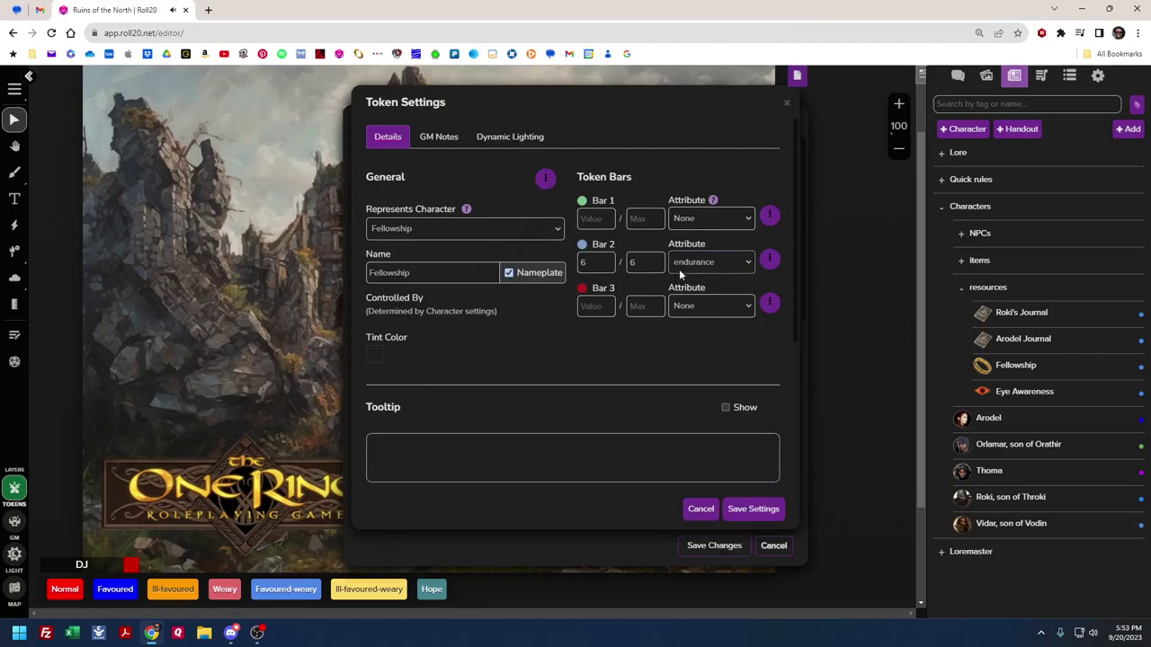
{"action": "left_click", "coordinate": [753, 509]}
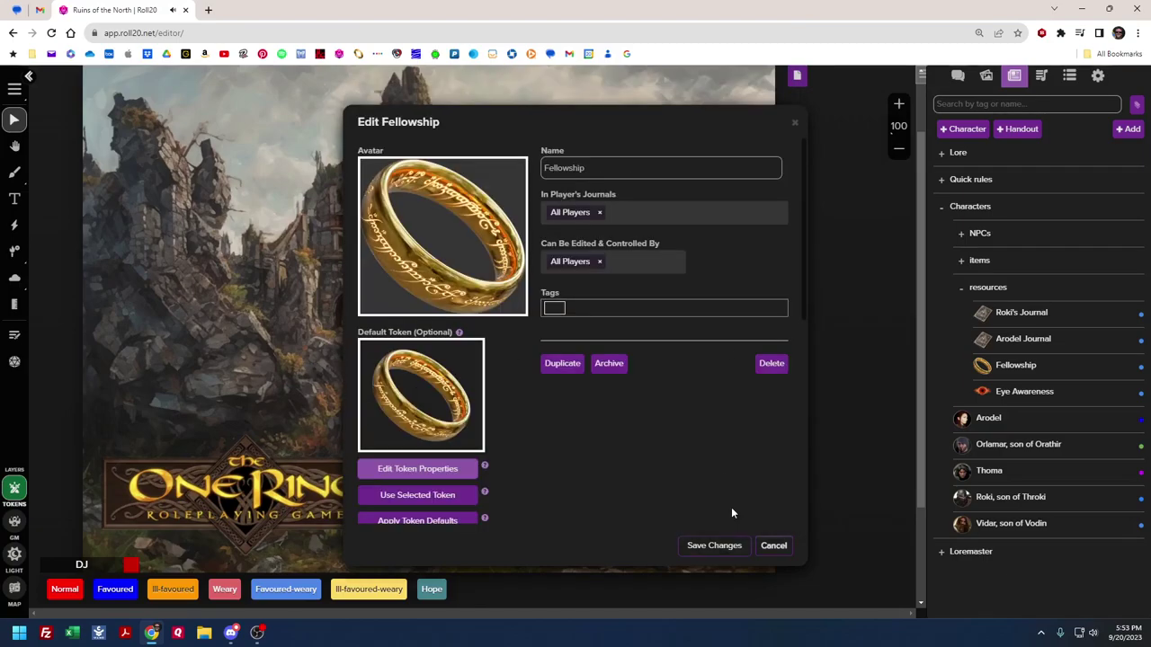
{"action": "left_click", "coordinate": [462, 470]}
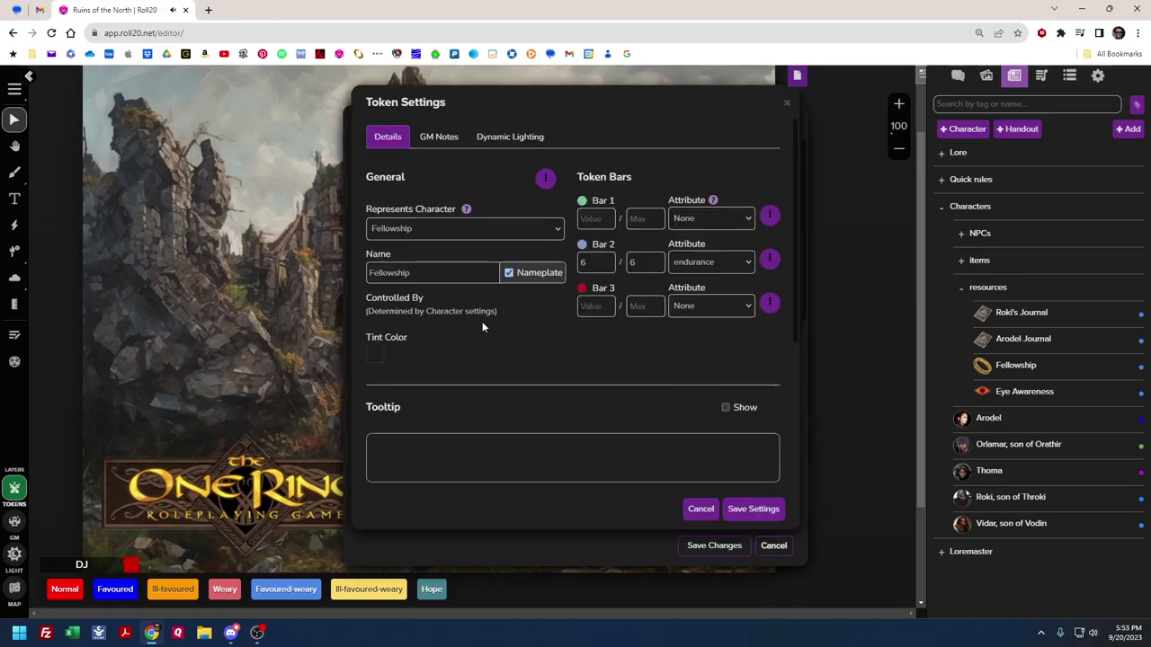
{"action": "scroll", "coordinate": [482, 327], "scroll_direction": "down", "scroll_amount": 3}
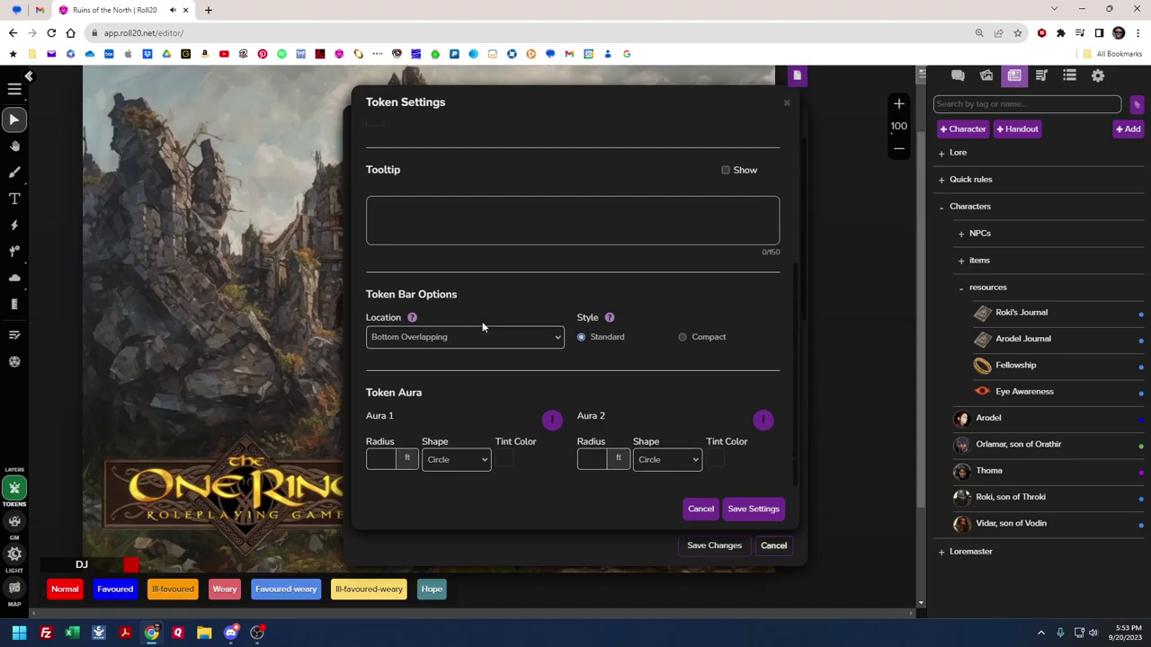
{"action": "left_click", "coordinate": [540, 339]}
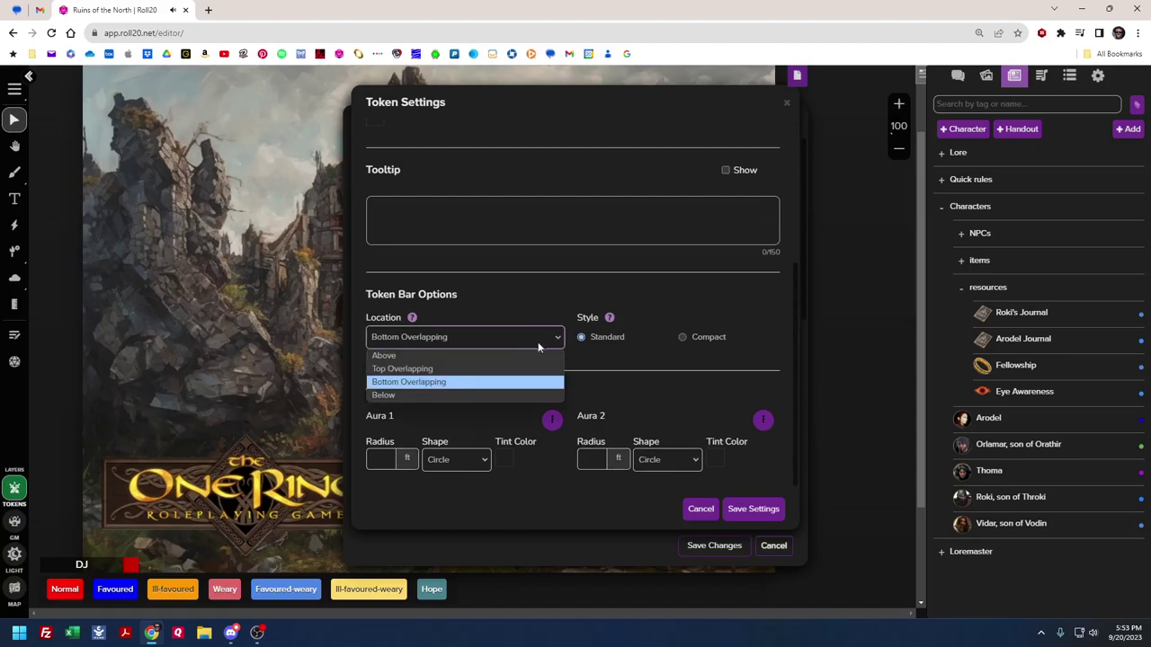
{"action": "left_click", "coordinate": [482, 369]}
{"action": "left_click", "coordinate": [739, 510]}
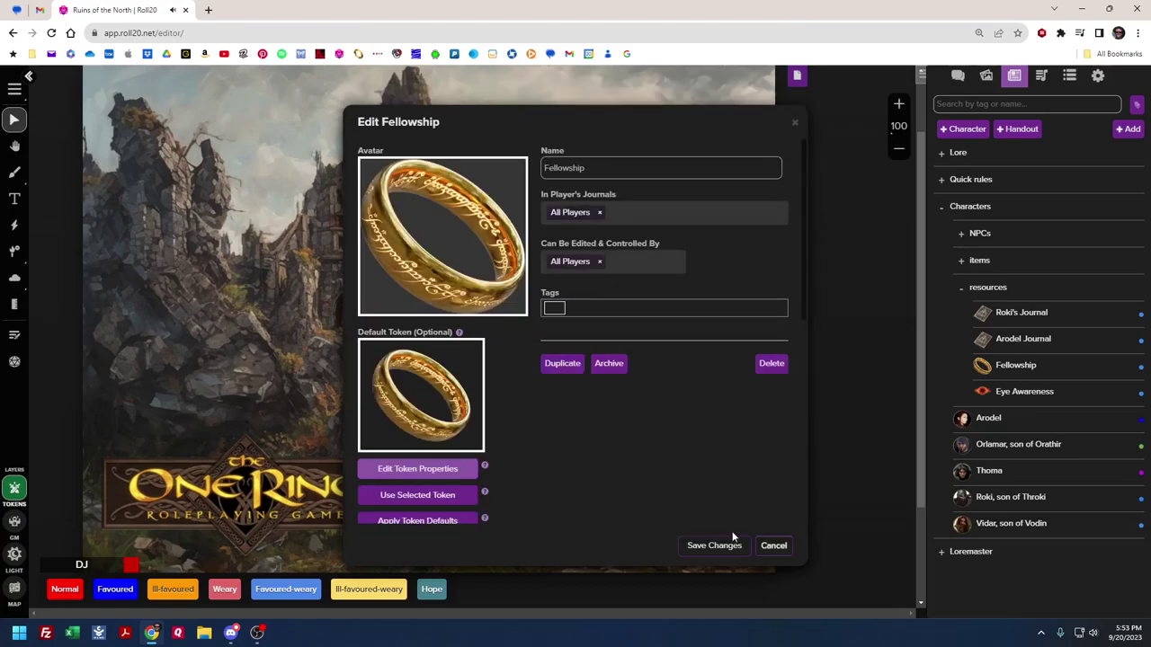
{"action": "left_click", "coordinate": [730, 543]}
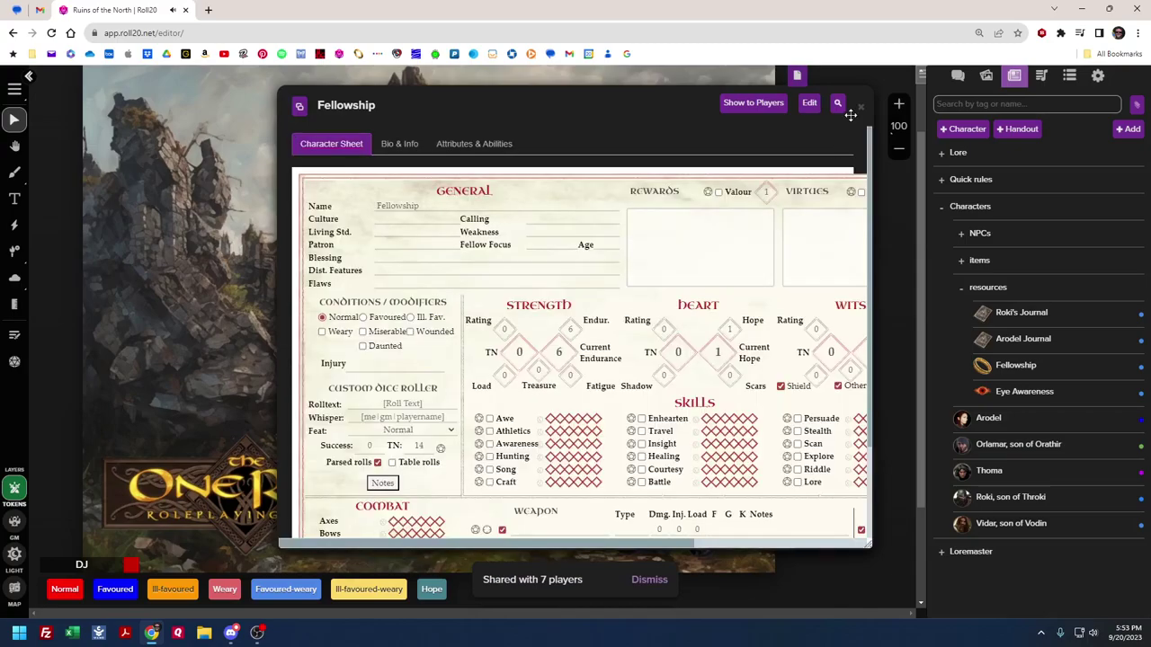
{"action": "left_click", "coordinate": [859, 107]}
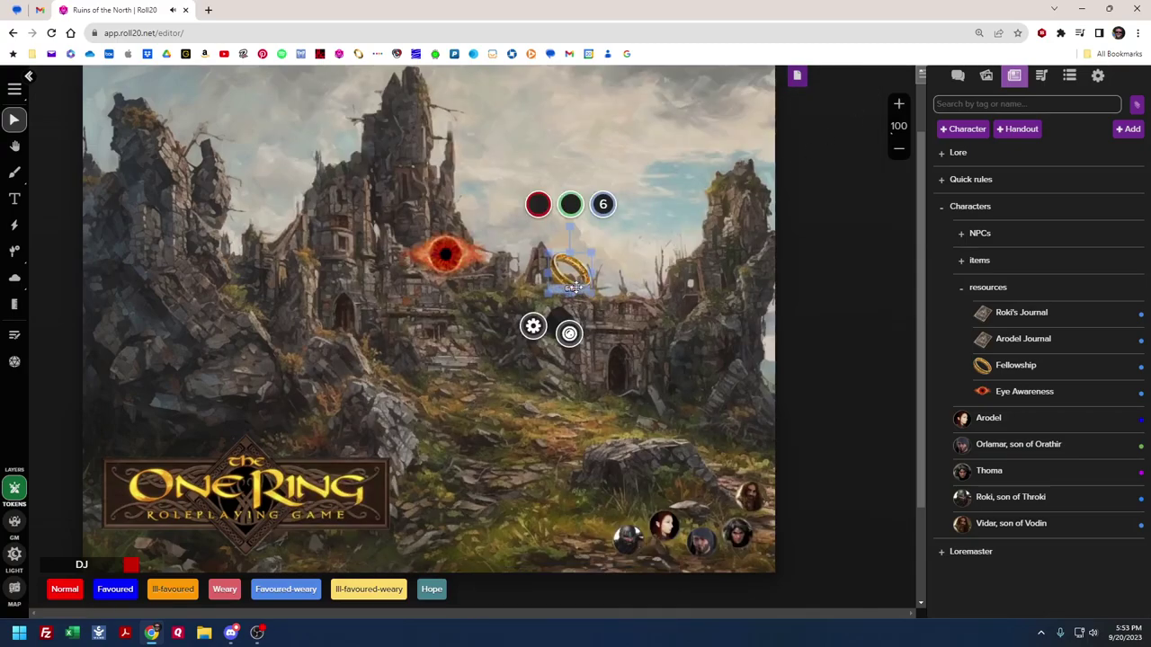
Replace the Fellowship ring token on the map with a fresh one from the character, placed beside the Eye Awareness token
{"action": "key", "text": "Delete"}
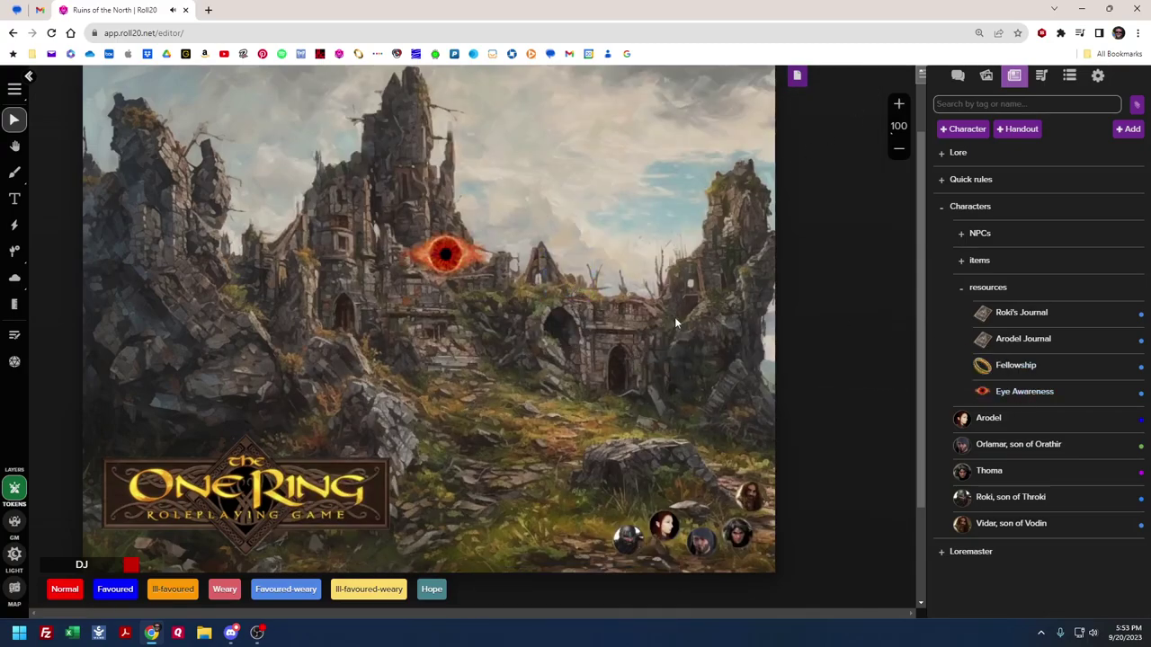
{"action": "key", "text": "ctrl+v"}
{"action": "key", "text": "ctrl+v"}
{"action": "left_click_drag", "start_coordinate": [586, 276], "coordinate": [553, 277]}
{"action": "left_click", "coordinate": [552, 278]}
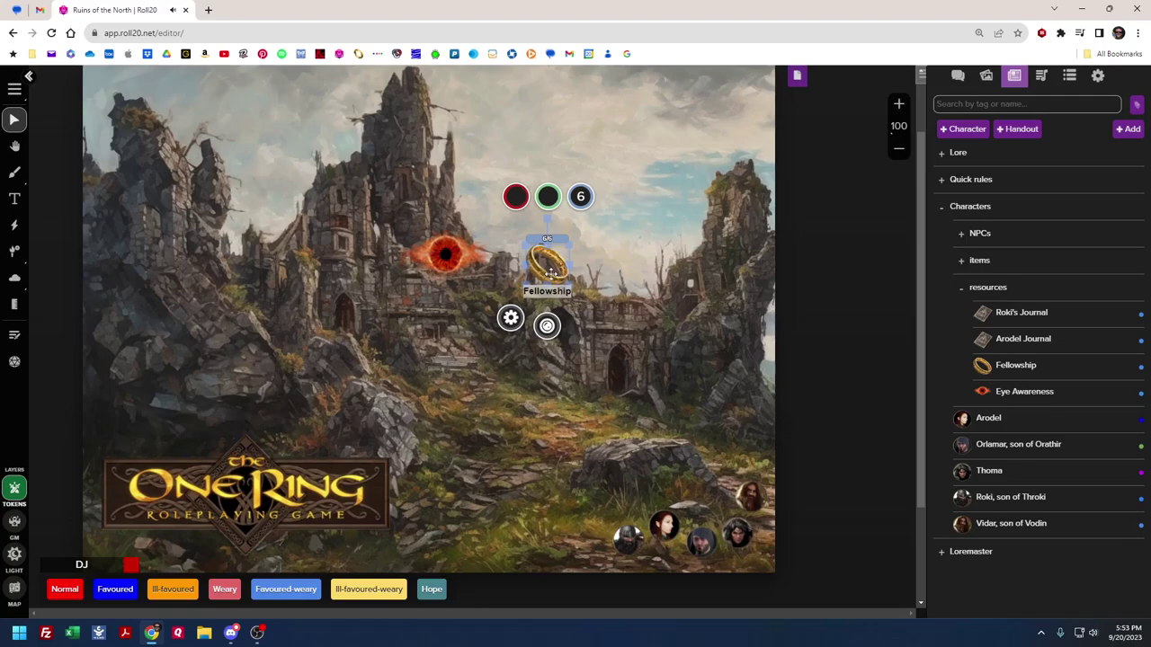
{"action": "left_click", "coordinate": [627, 286]}
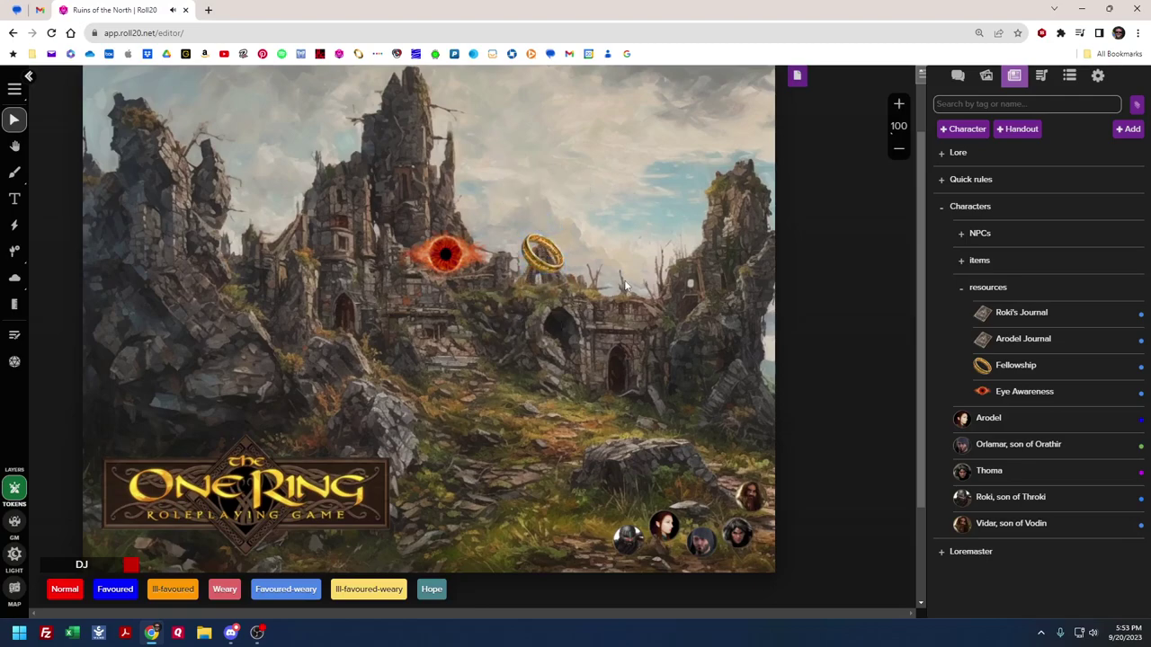
Reduce the Fellowship token's blue bar by 1 and deselect the token
{"action": "left_click", "coordinate": [556, 261]}
{"action": "left_click", "coordinate": [578, 187]}
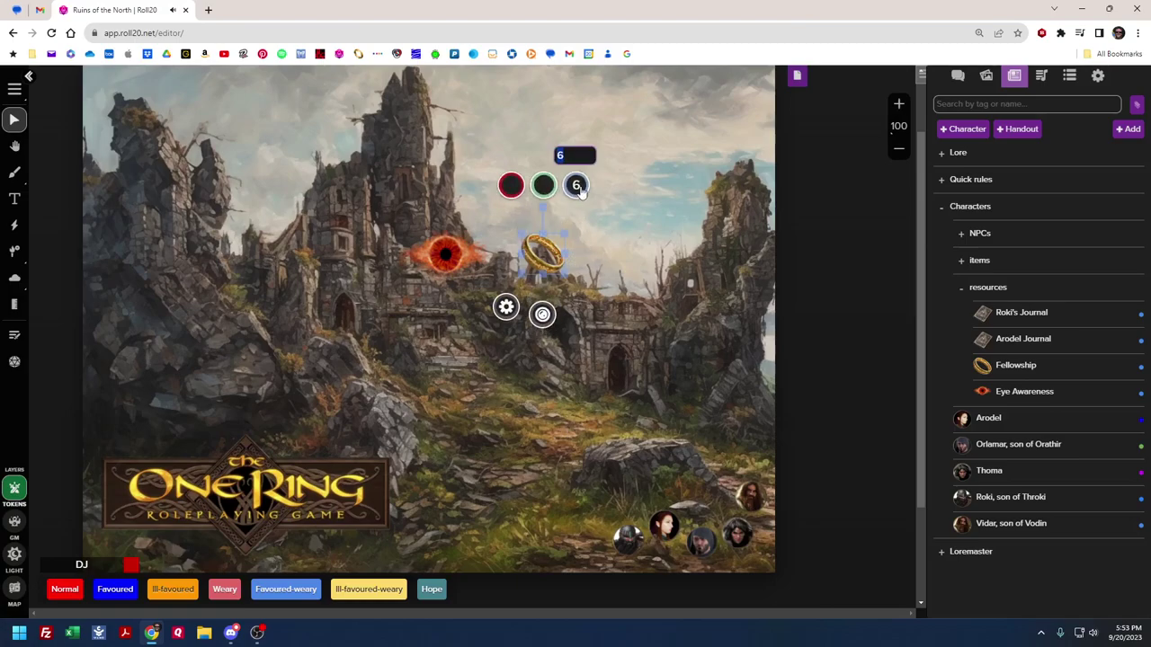
{"action": "type", "text": "-1"}
{"action": "key", "text": "Return"}
{"action": "left_click", "coordinate": [618, 266]}
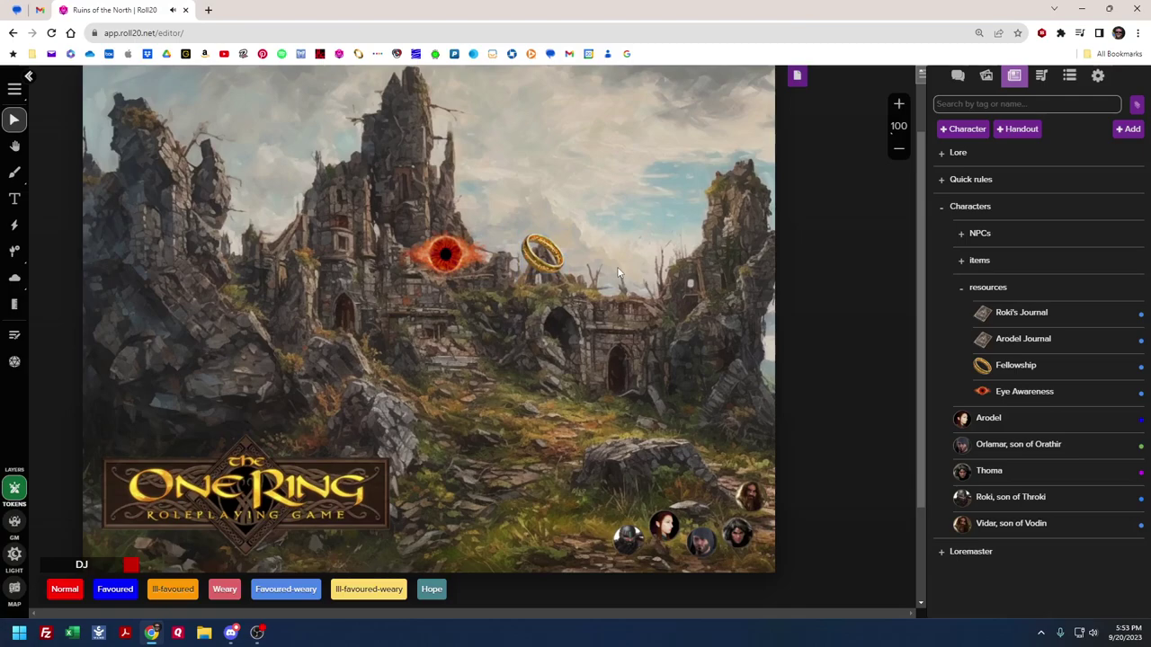
Set the Fellowship token's blue bar back to 6 and deselect the token
{"action": "left_click", "coordinate": [567, 261]}
{"action": "left_click", "coordinate": [576, 186]}
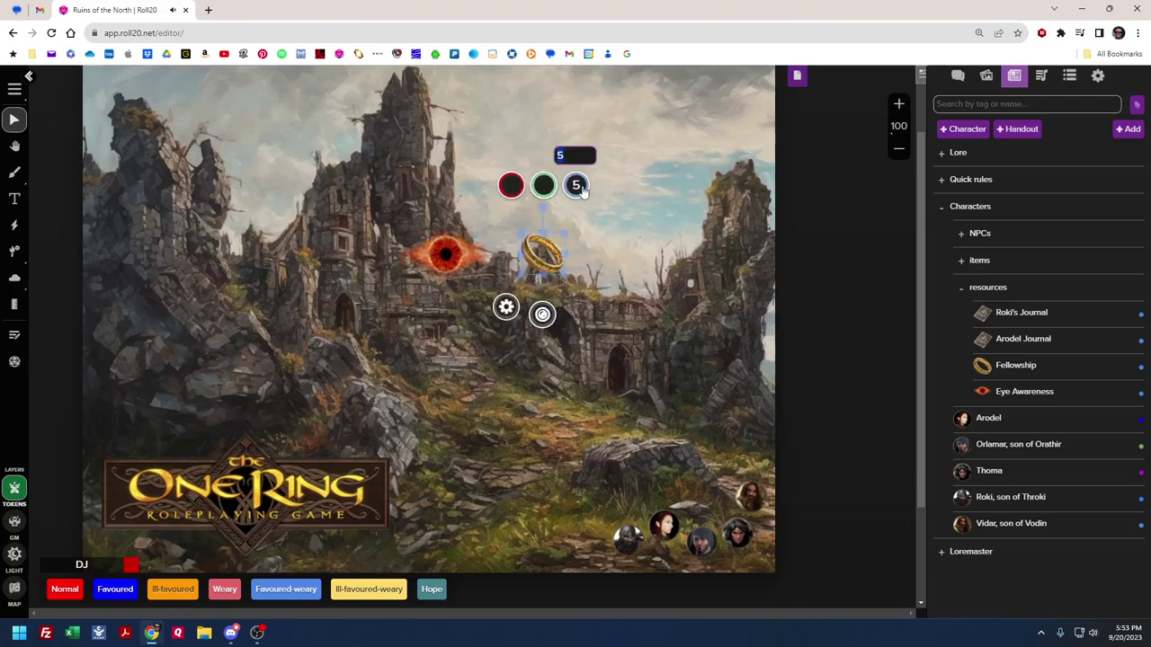
{"action": "key", "text": "Return"}
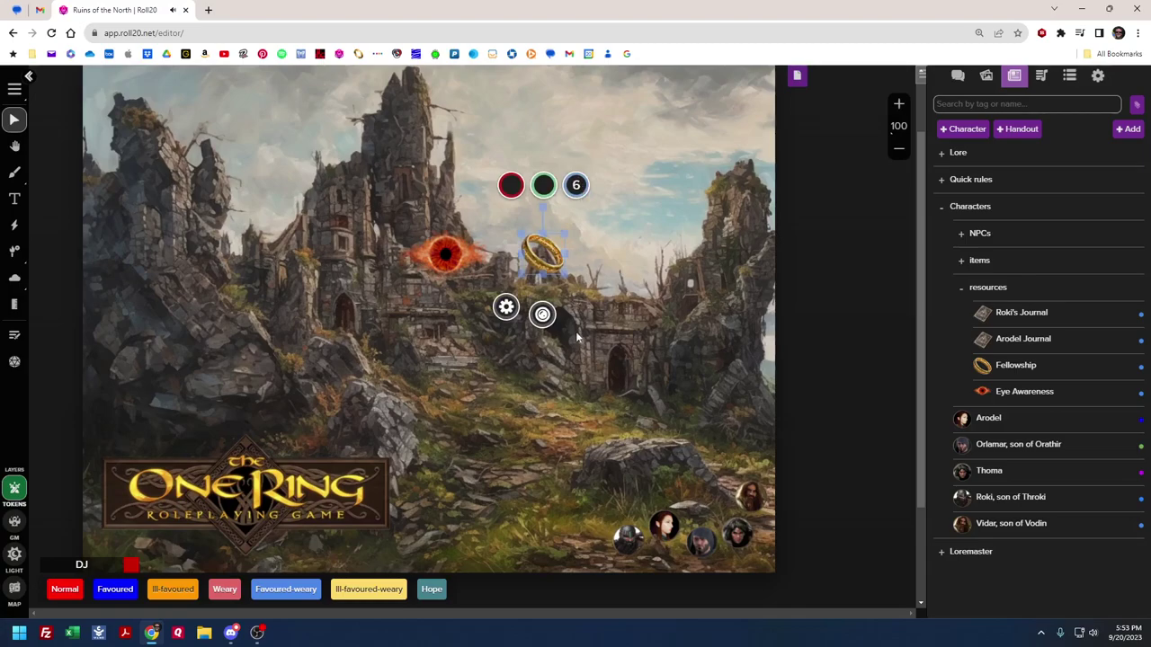
{"action": "left_click", "coordinate": [533, 331]}
Move the Eye Awareness and Fellowship tokens side by side into the sky just left of the tall ruined tower
{"action": "scroll", "coordinate": [307, 516], "scroll_direction": "up", "scroll_amount": 2}
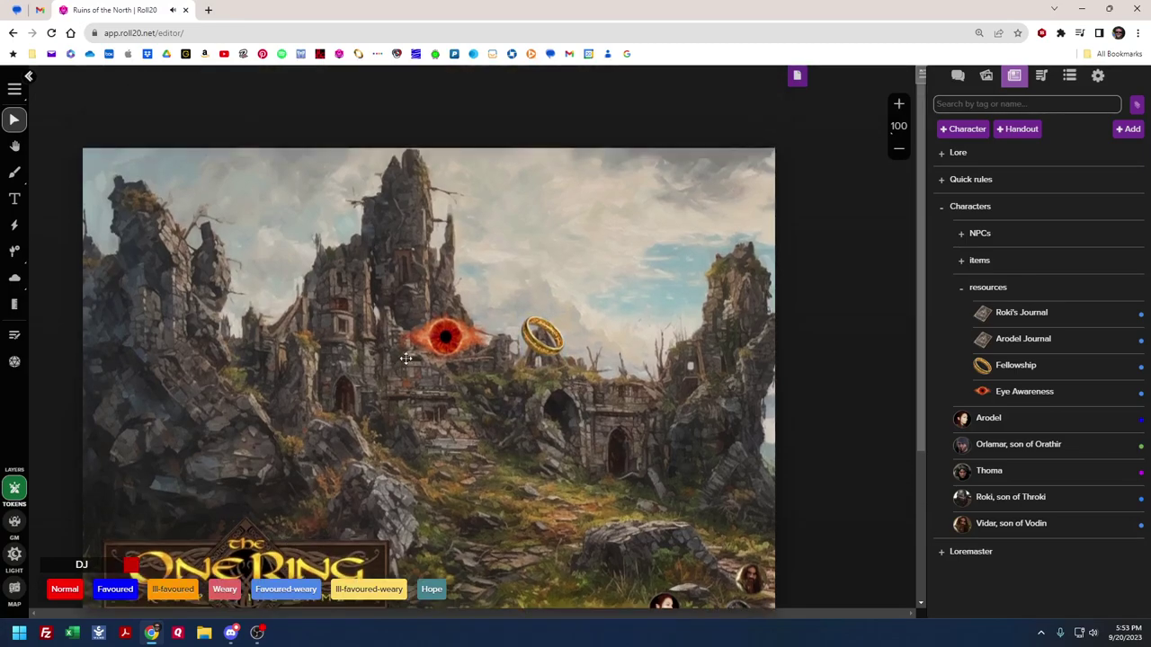
{"action": "left_click_drag", "start_coordinate": [437, 337], "coordinate": [268, 198]}
{"action": "left_click_drag", "start_coordinate": [542, 335], "coordinate": [357, 200]}
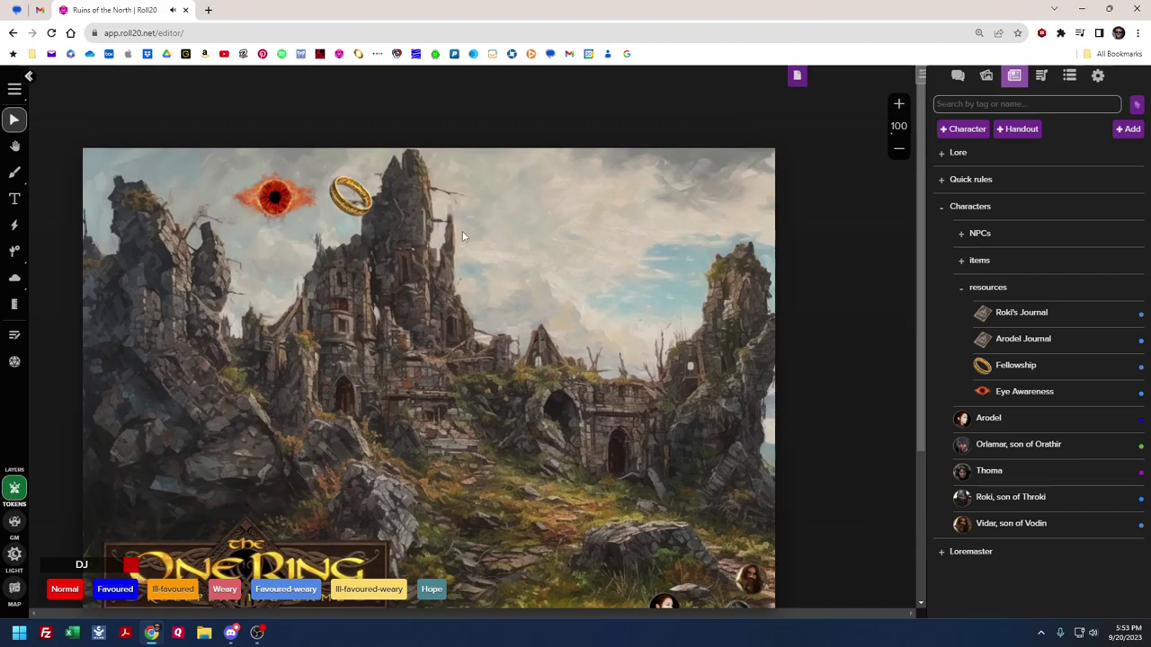
Select the Eye Awareness and Fellowship tokens together and move them above the arched ruins on the map's right half
{"action": "scroll", "coordinate": [366, 338], "scroll_direction": "down", "scroll_amount": 2}
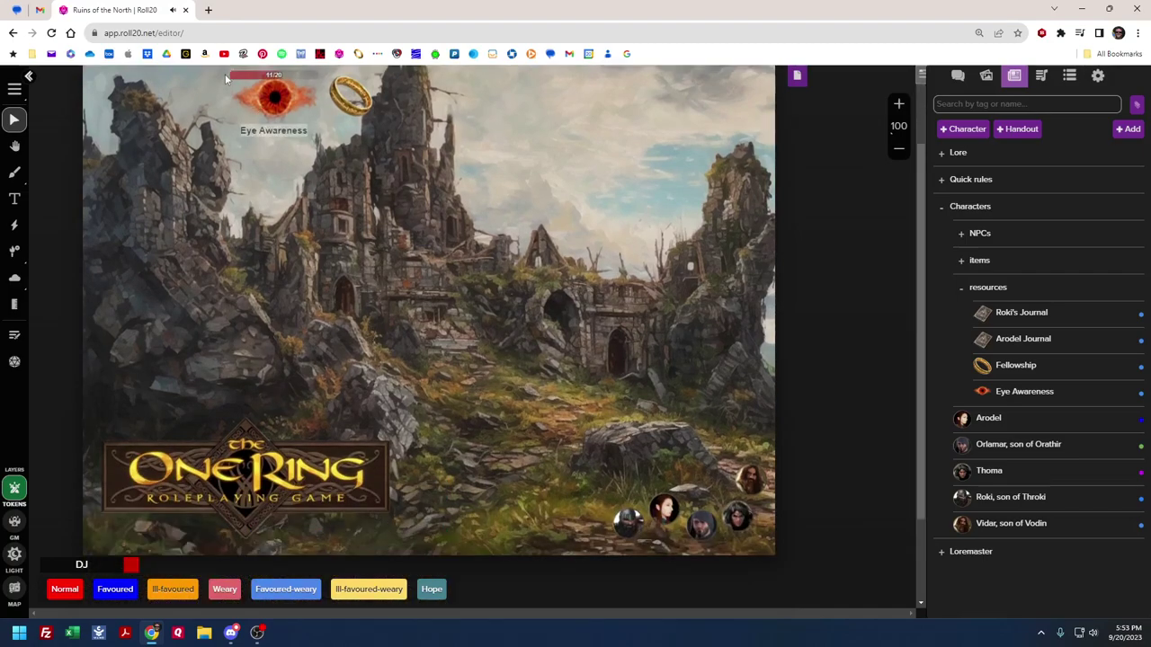
{"action": "left_click_drag", "start_coordinate": [221, 73], "coordinate": [379, 128]}
{"action": "left_click_drag", "start_coordinate": [341, 91], "coordinate": [650, 236]}
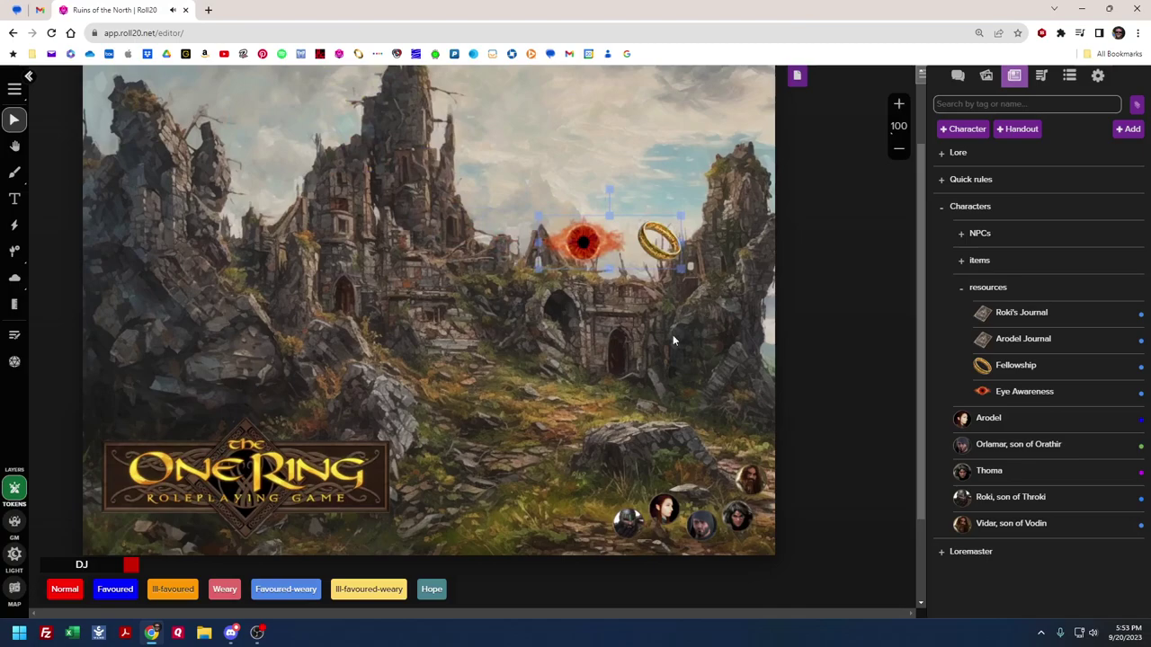
Check the player permissions of Bar 2 in the Fellowship character's default token settings, and close everything without saving
{"action": "left_click", "coordinate": [1014, 367]}
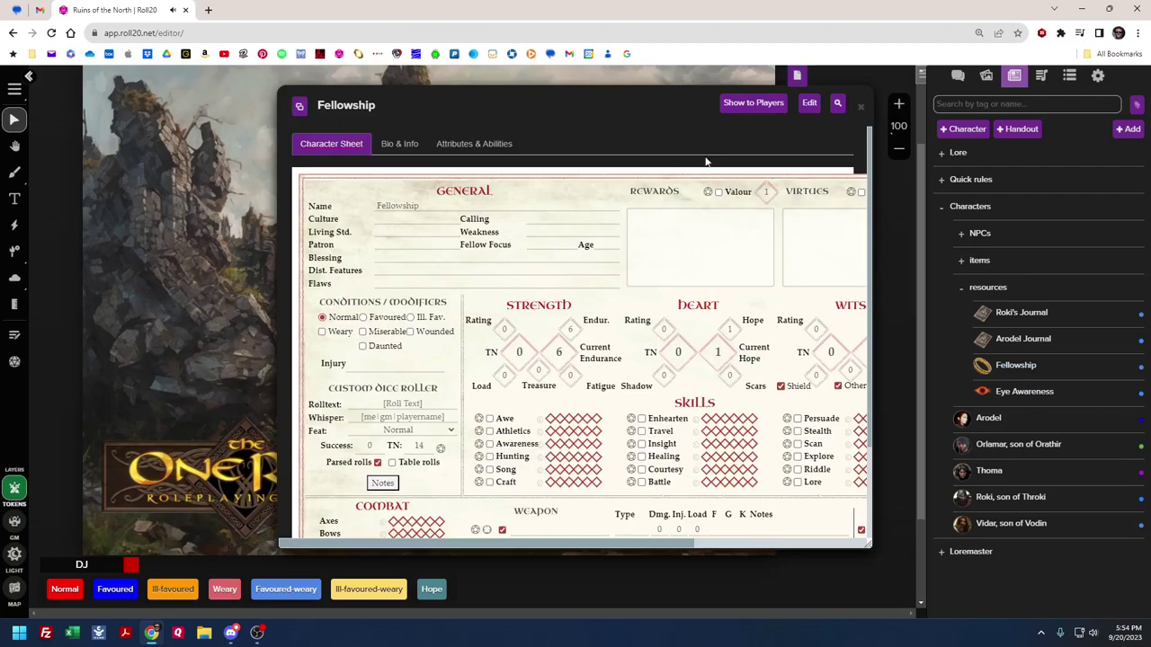
{"action": "left_click", "coordinate": [810, 102]}
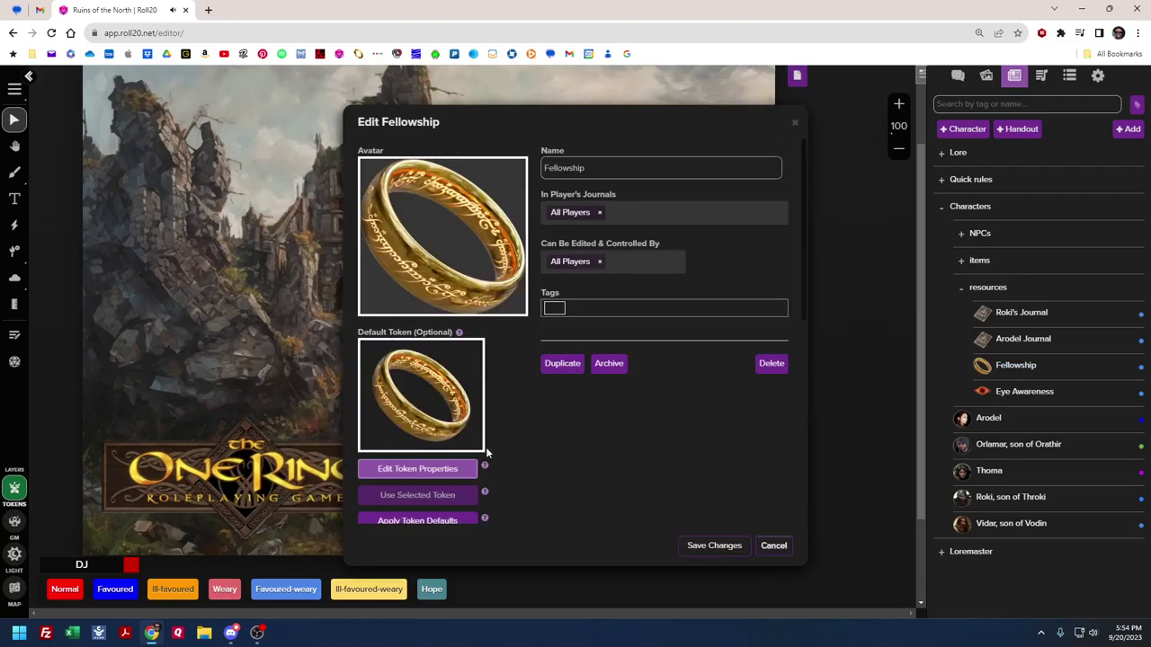
{"action": "left_click", "coordinate": [439, 467]}
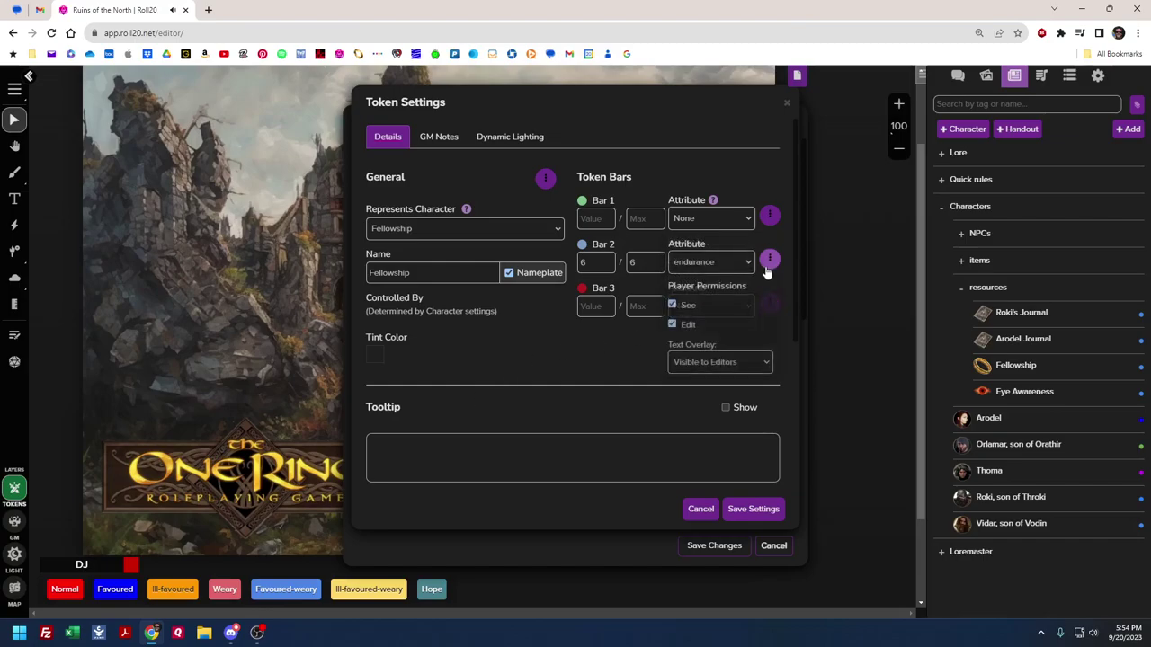
{"action": "left_click", "coordinate": [701, 510]}
{"action": "left_click", "coordinate": [772, 546]}
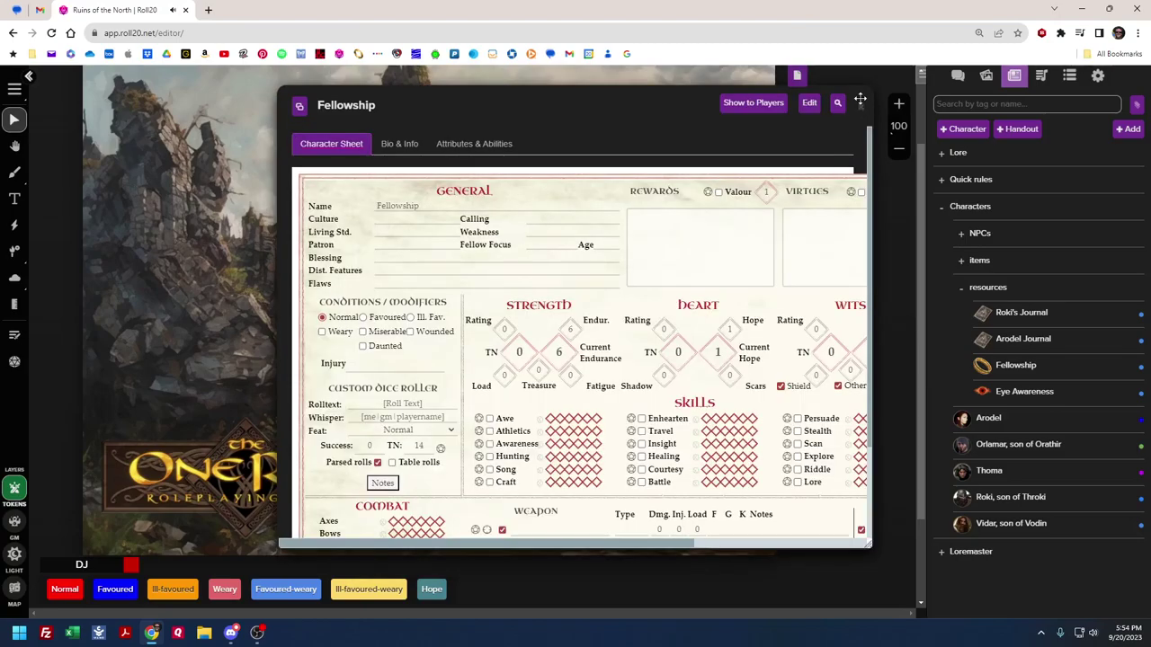
{"action": "left_click", "coordinate": [861, 106]}
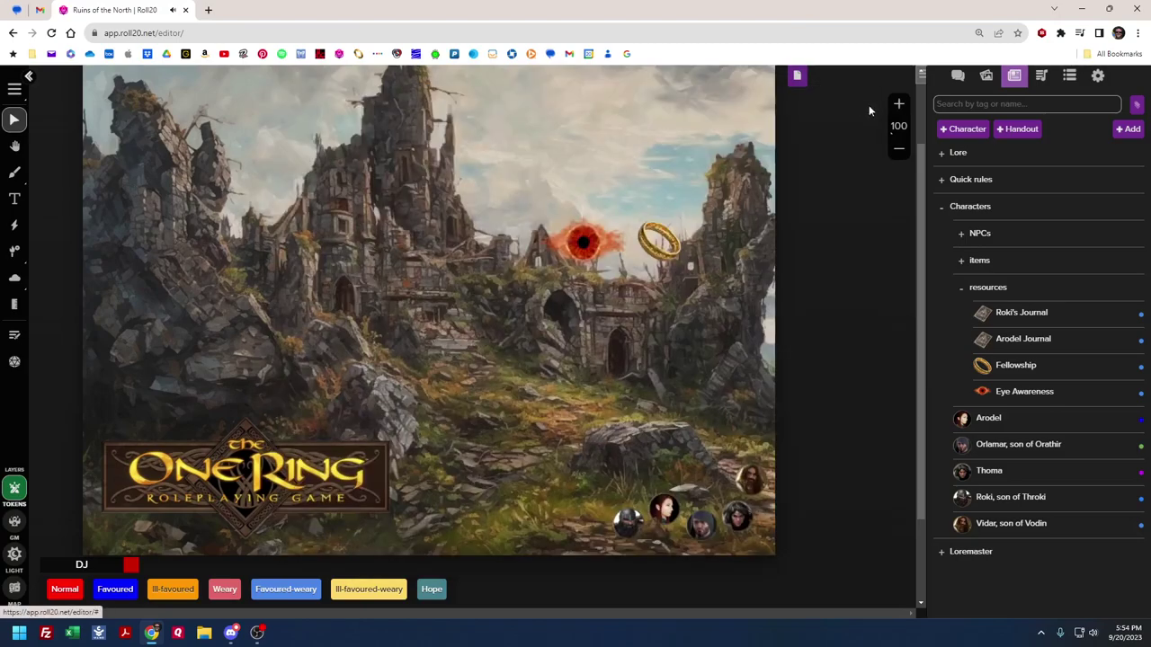
Open Arodel's character sheet, widen its window to show all columns, and look through the sheet
{"action": "left_click", "coordinate": [964, 417]}
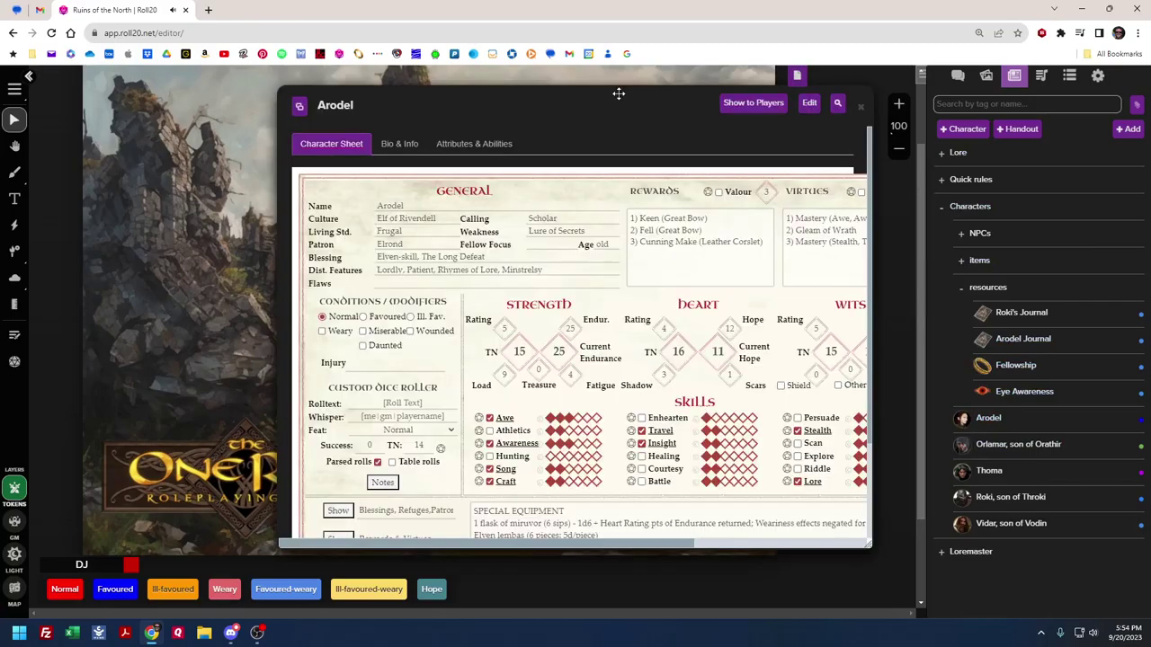
{"action": "left_click_drag", "start_coordinate": [617, 92], "coordinate": [371, 64]}
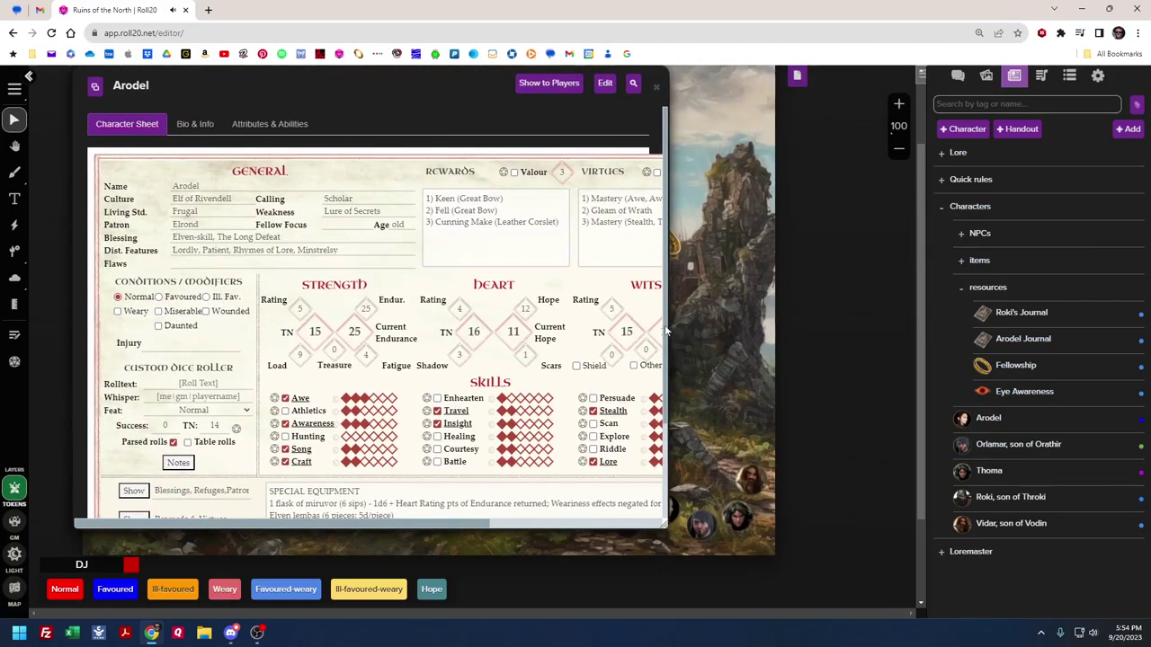
{"action": "left_click_drag", "start_coordinate": [667, 326], "coordinate": [925, 328]}
{"action": "scroll", "coordinate": [646, 357], "scroll_direction": "down", "scroll_amount": 2}
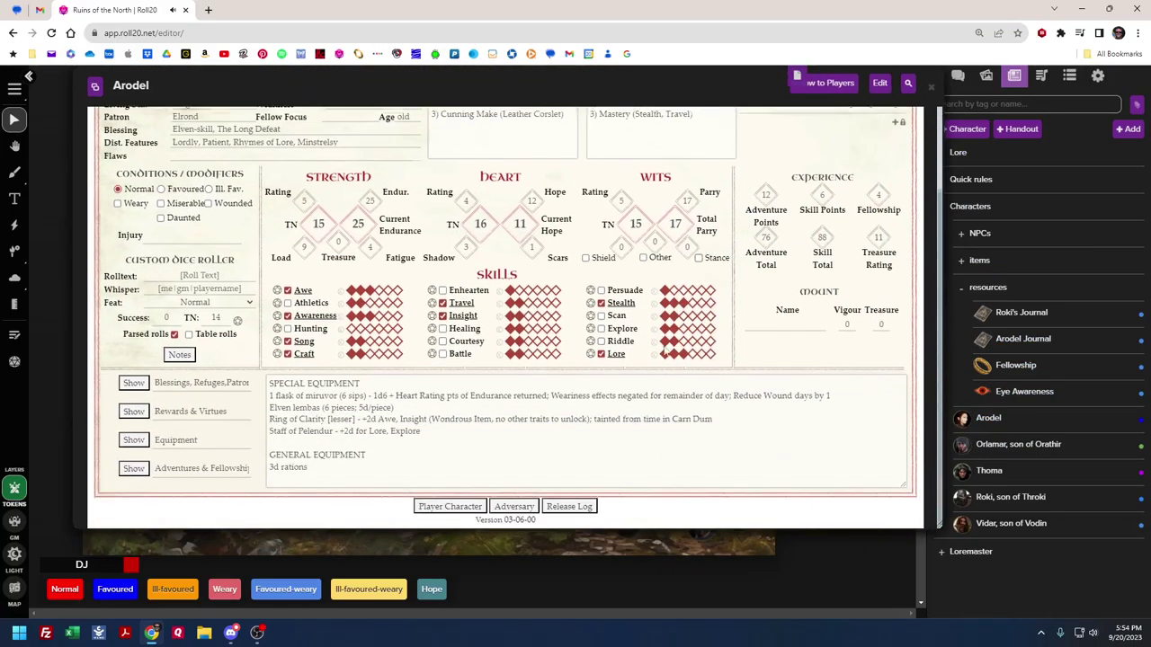
{"action": "scroll", "coordinate": [646, 356], "scroll_direction": "up", "scroll_amount": 2}
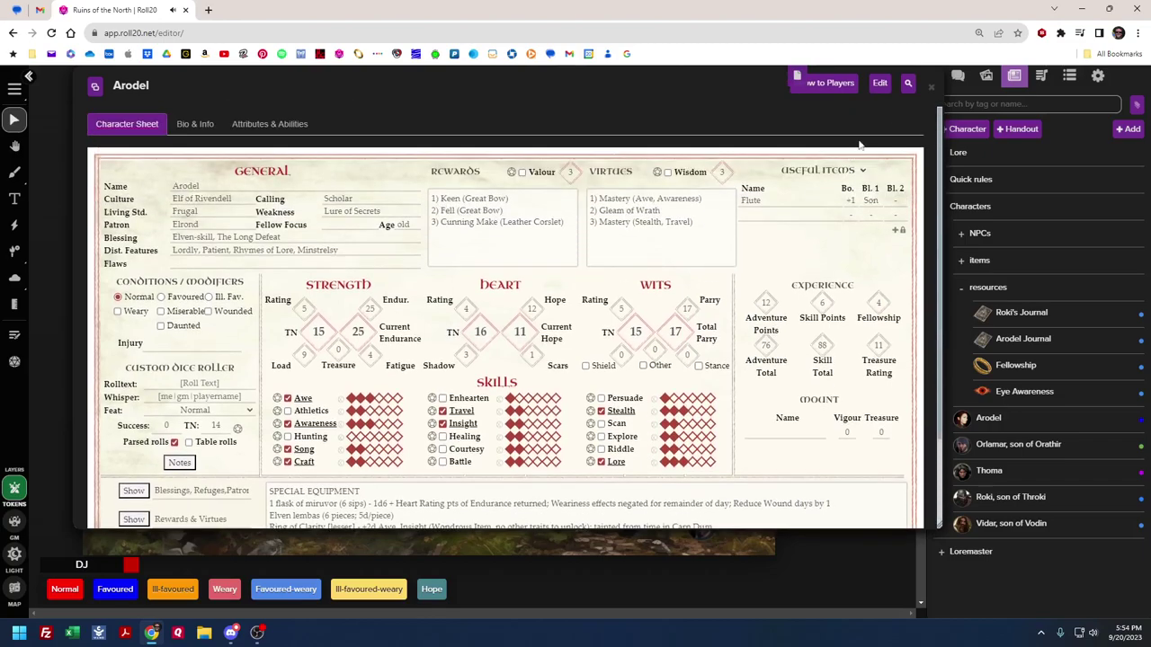
Examine Arodel's default token settings, including the player permissions for the endurance and hope bars
{"action": "left_click", "coordinate": [878, 83]}
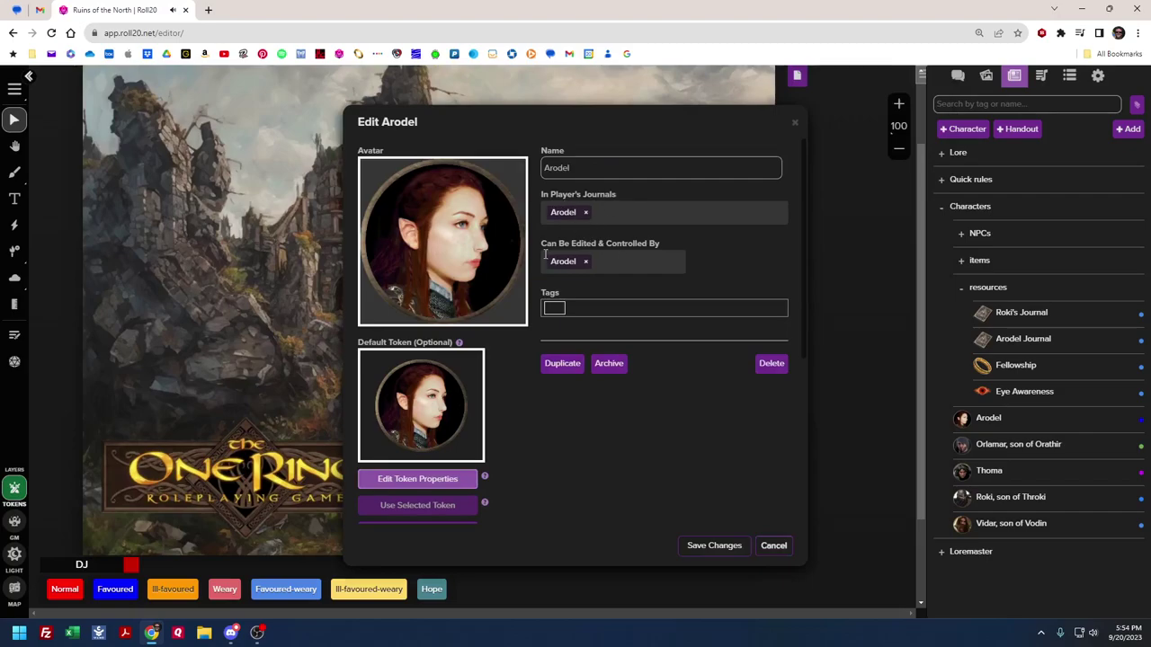
{"action": "mouse_move", "coordinate": [417, 405]}
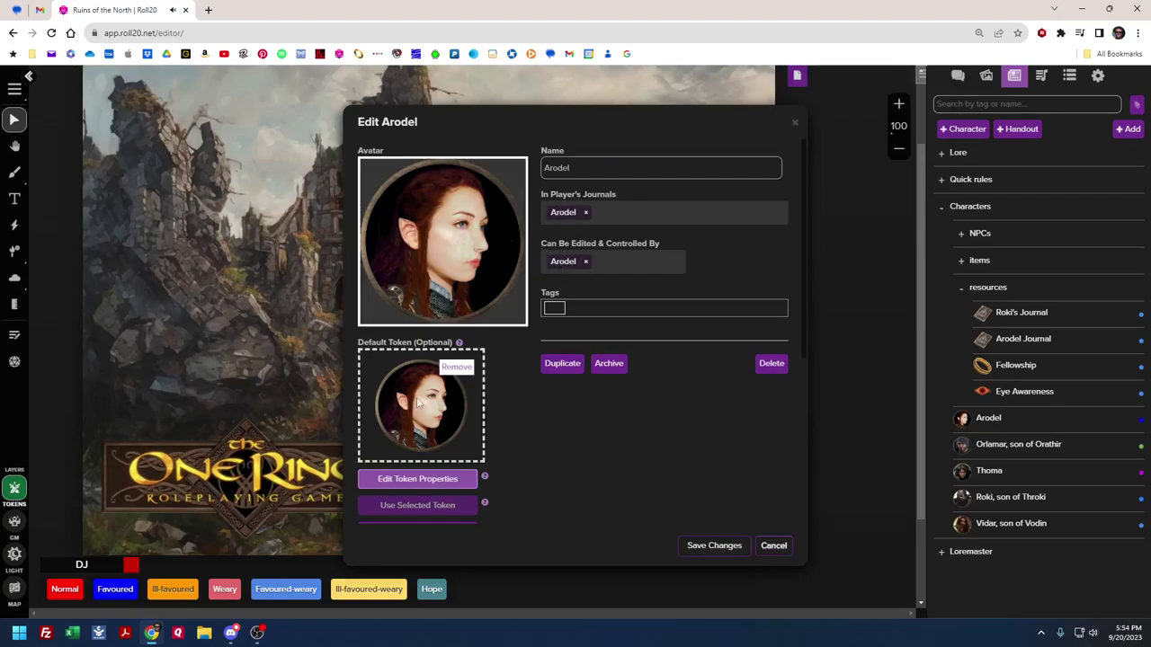
{"action": "left_click", "coordinate": [418, 478]}
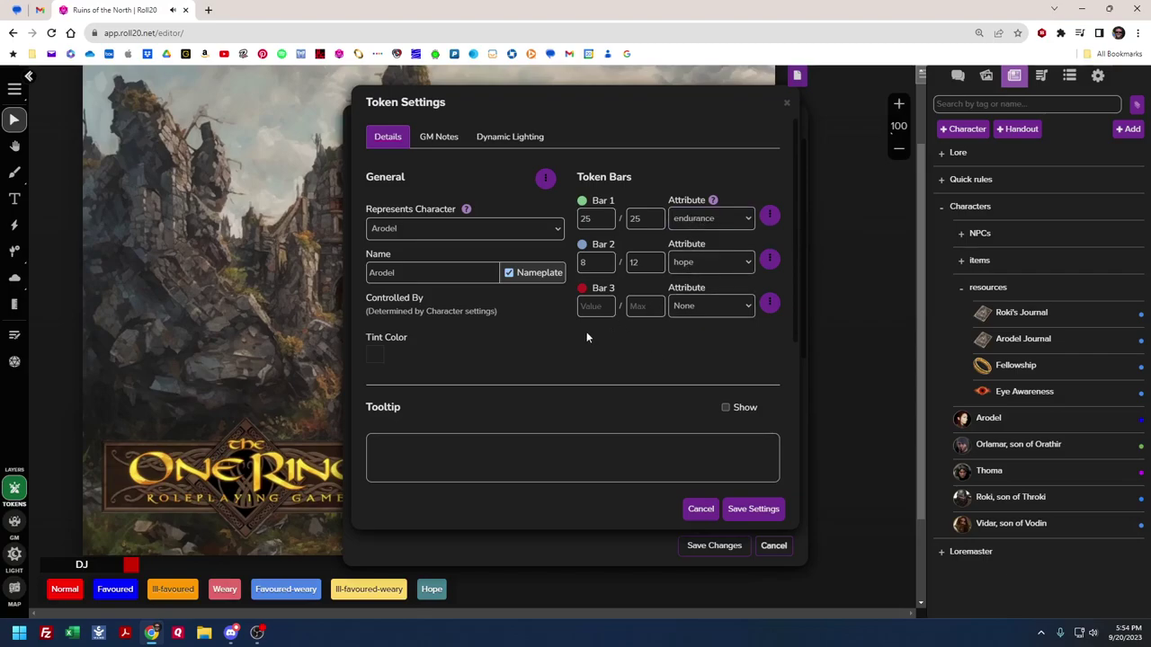
{"action": "left_click", "coordinate": [769, 215]}
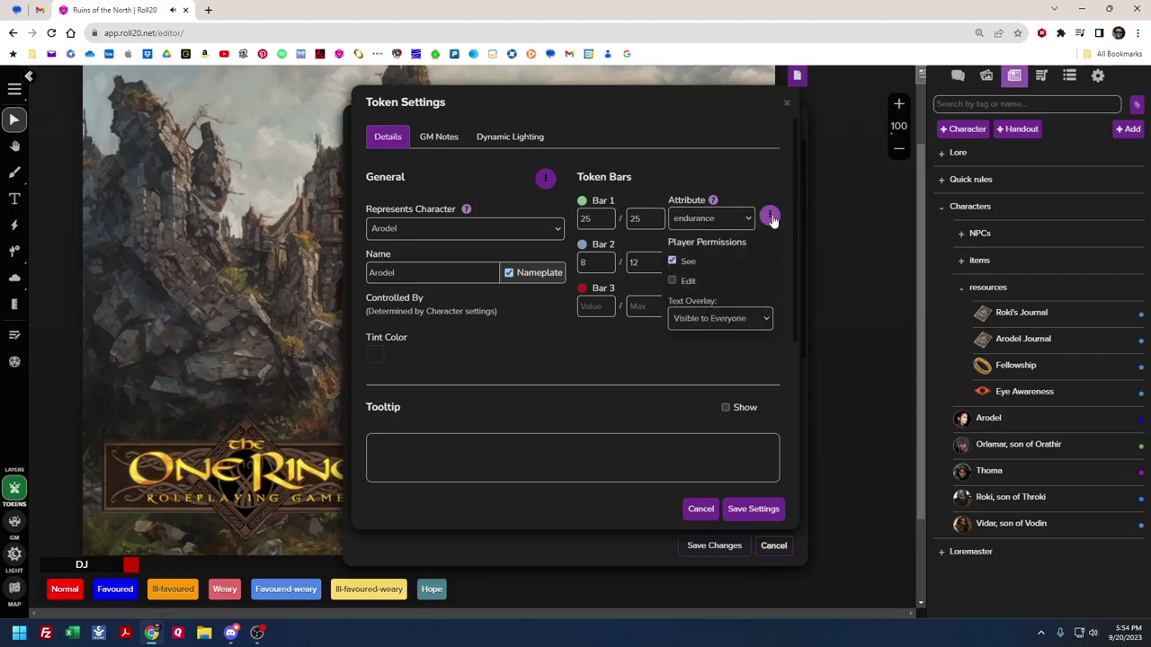
{"action": "left_click", "coordinate": [650, 376]}
{"action": "left_click", "coordinate": [770, 261]}
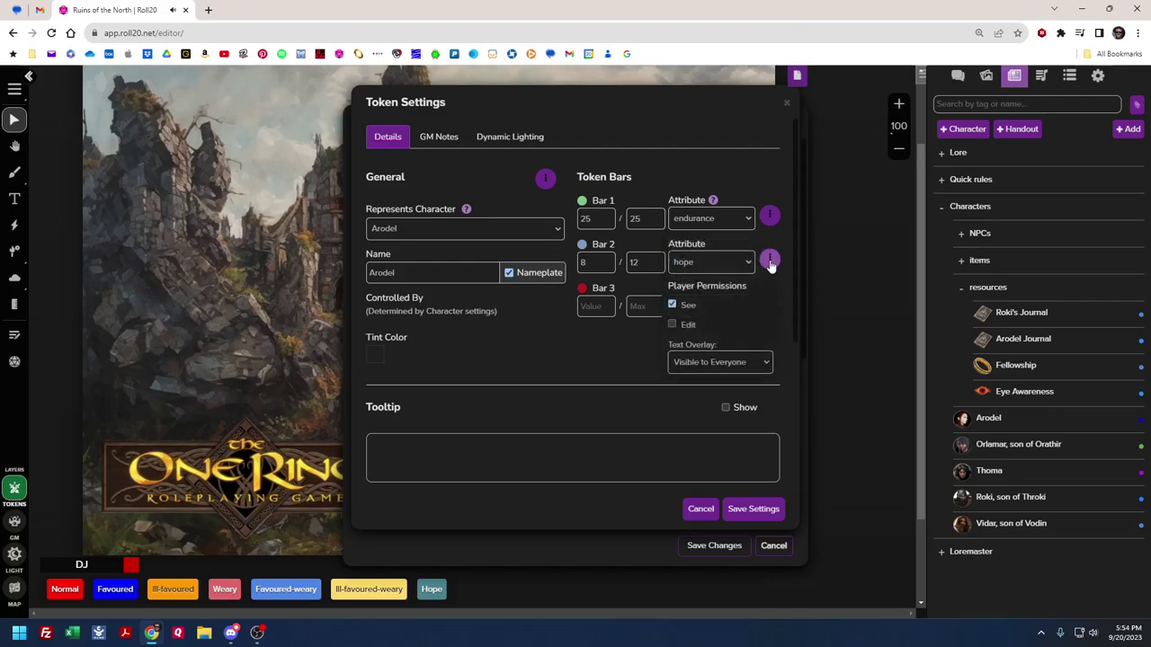
{"action": "left_click", "coordinate": [628, 342]}
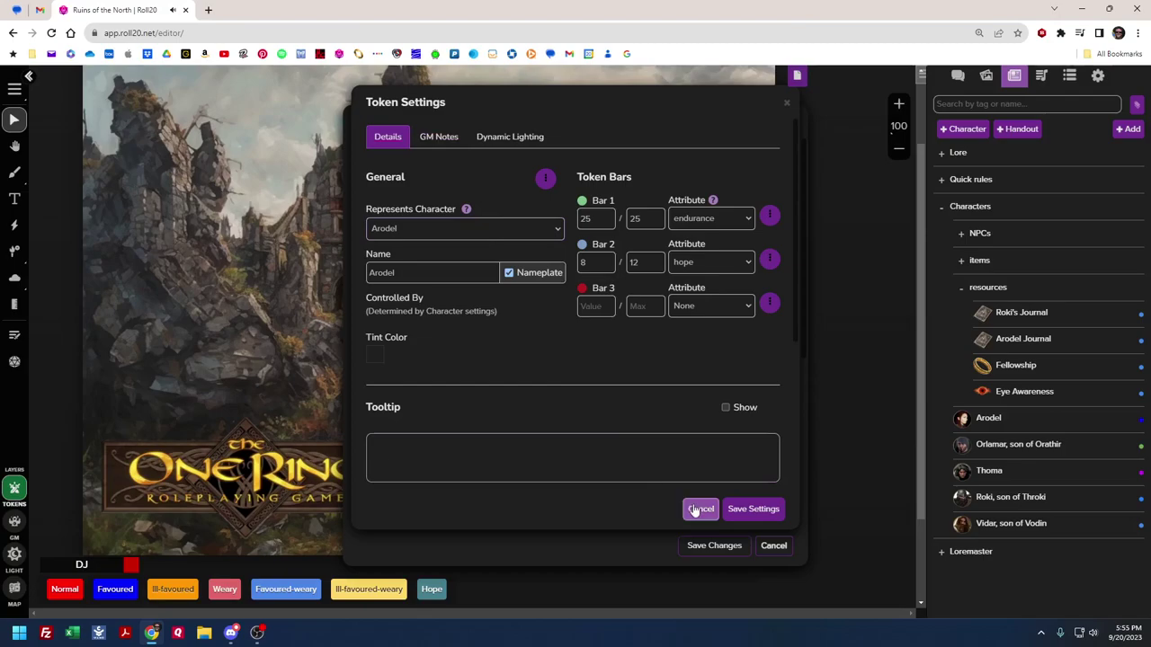
Close Arodel's token settings and edit dialog without saving, looking over the token options and notes fields
{"action": "left_click", "coordinate": [700, 509]}
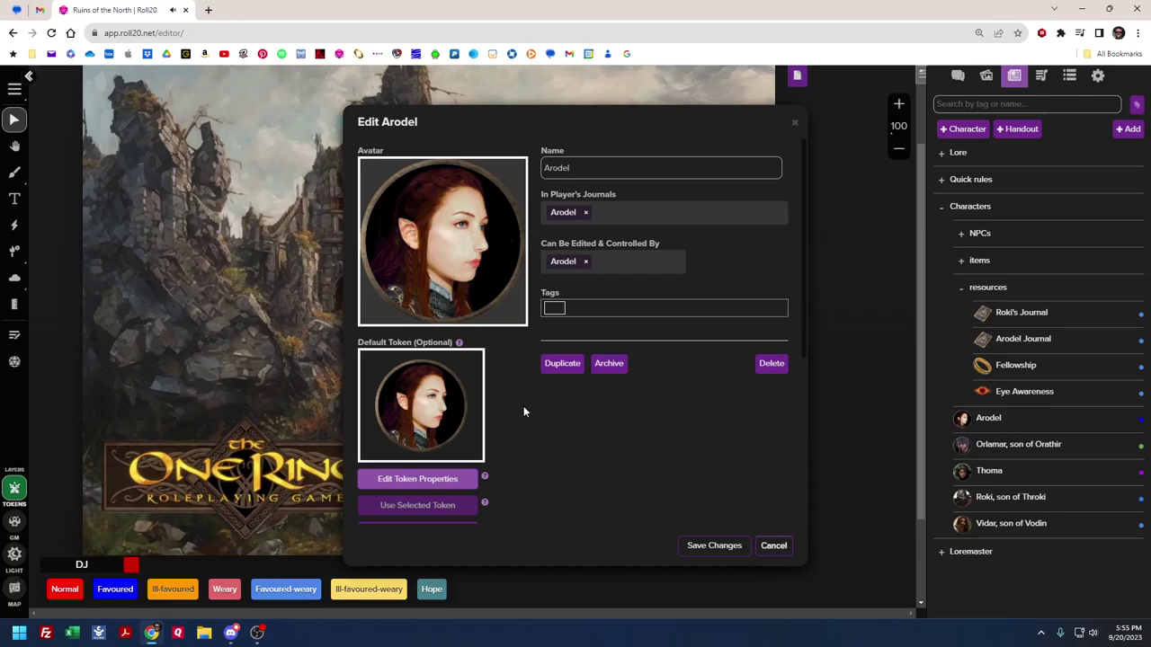
{"action": "scroll", "coordinate": [567, 468], "scroll_direction": "down", "scroll_amount": 3}
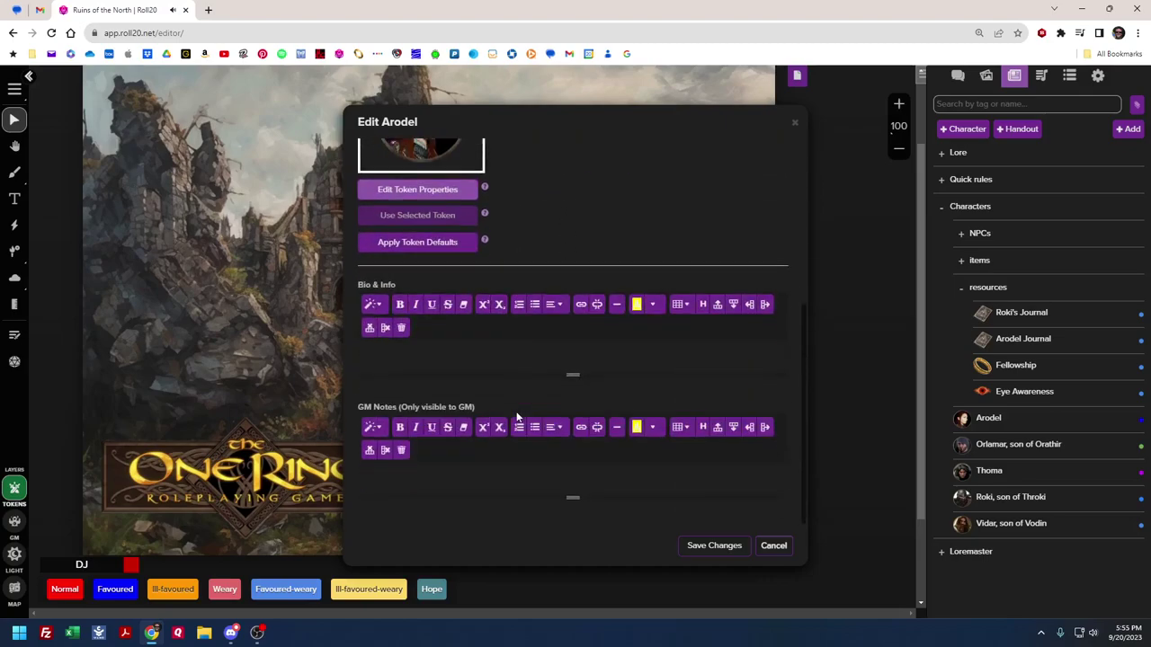
{"action": "left_click", "coordinate": [772, 546]}
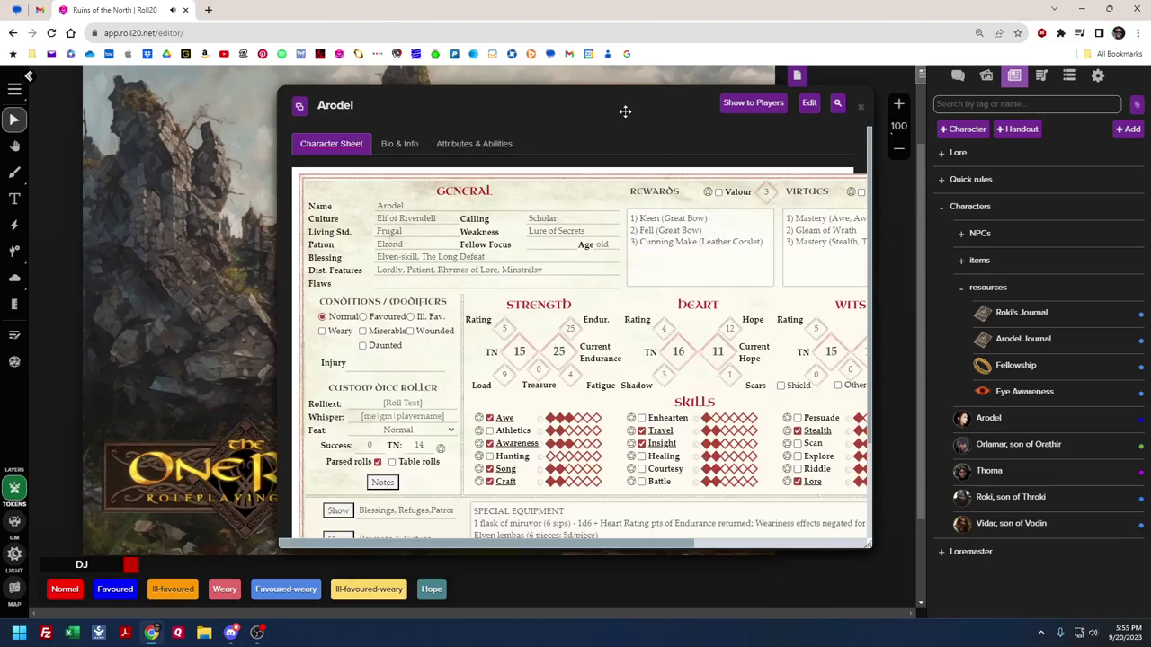
Move Arodel's character sheet aside, widen its window to show every column, and view the skills and notes area
{"action": "left_click_drag", "start_coordinate": [624, 111], "coordinate": [456, 91]}
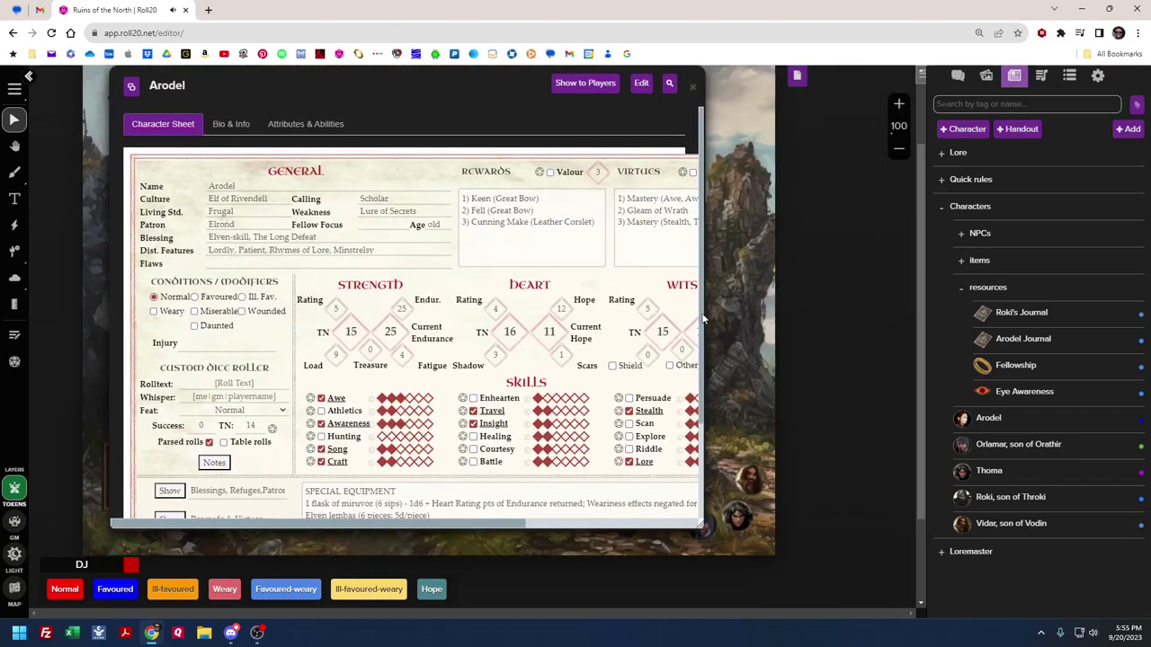
{"action": "left_click_drag", "start_coordinate": [706, 314], "coordinate": [1052, 321]}
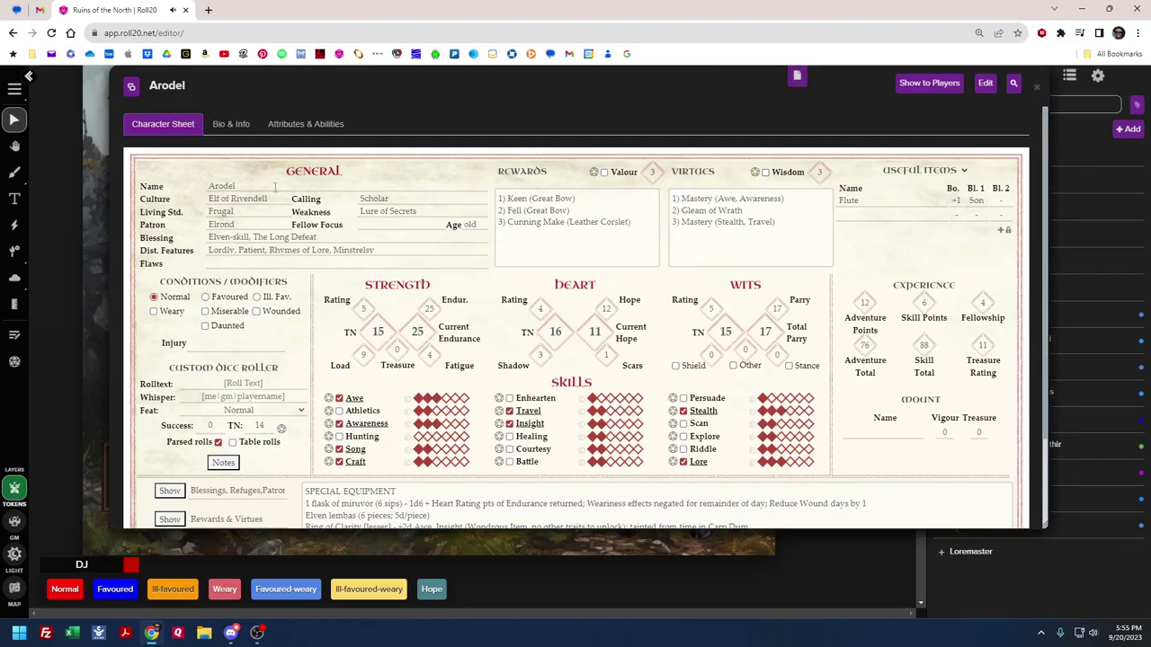
{"action": "scroll", "coordinate": [416, 430], "scroll_direction": "down", "scroll_amount": 2}
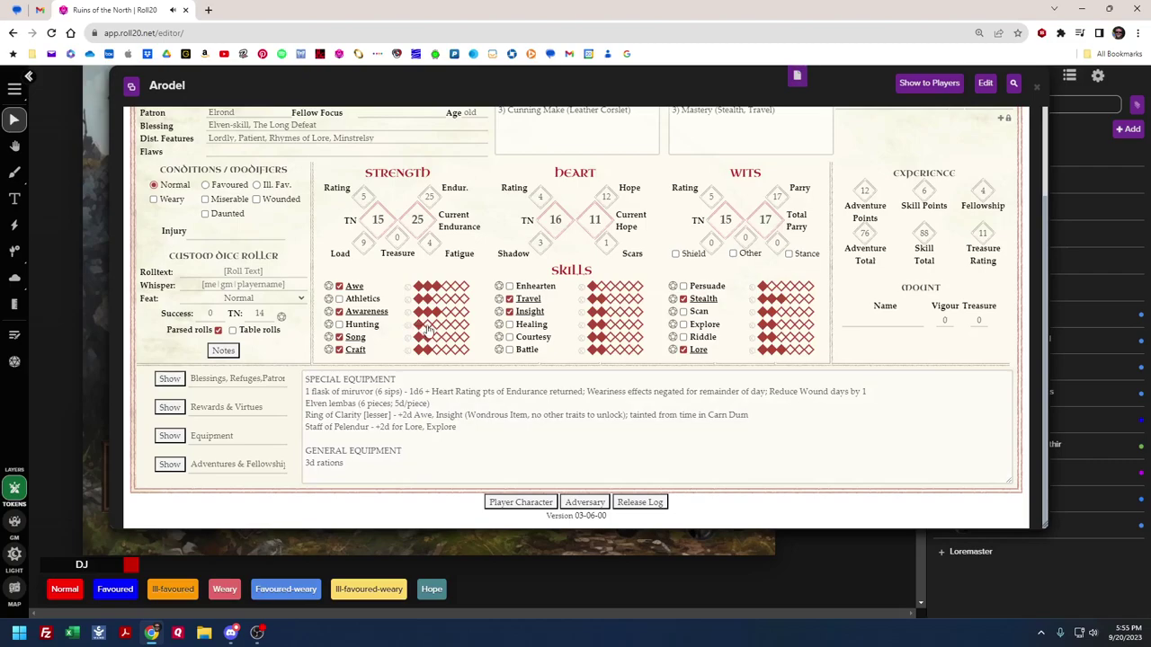
Try several ratings for Arodel's Hunting skill and reset the skill to zero
{"action": "left_click", "coordinate": [427, 326]}
{"action": "left_click", "coordinate": [446, 330]}
{"action": "left_click", "coordinate": [450, 325]}
{"action": "left_click", "coordinate": [407, 325]}
Toggle the sheet between combat and notes, and look through the Blessings, Rewards & Virtues, Equipment and Adventures & Fellowship notes
{"action": "left_click", "coordinate": [231, 353]}
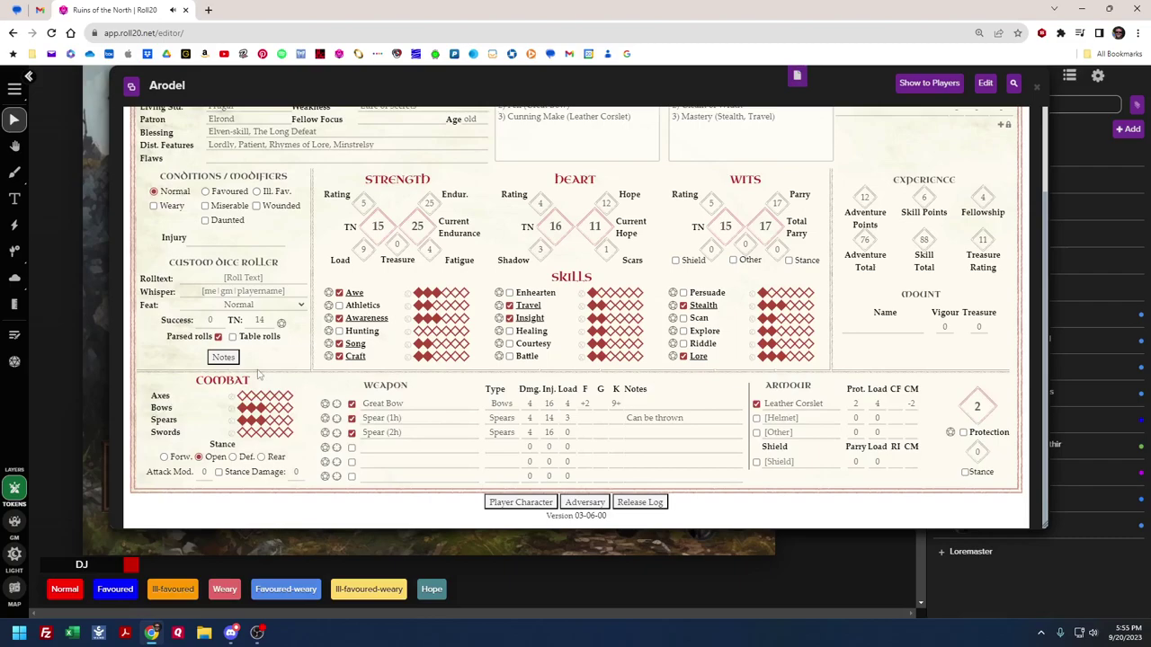
{"action": "left_click", "coordinate": [230, 359]}
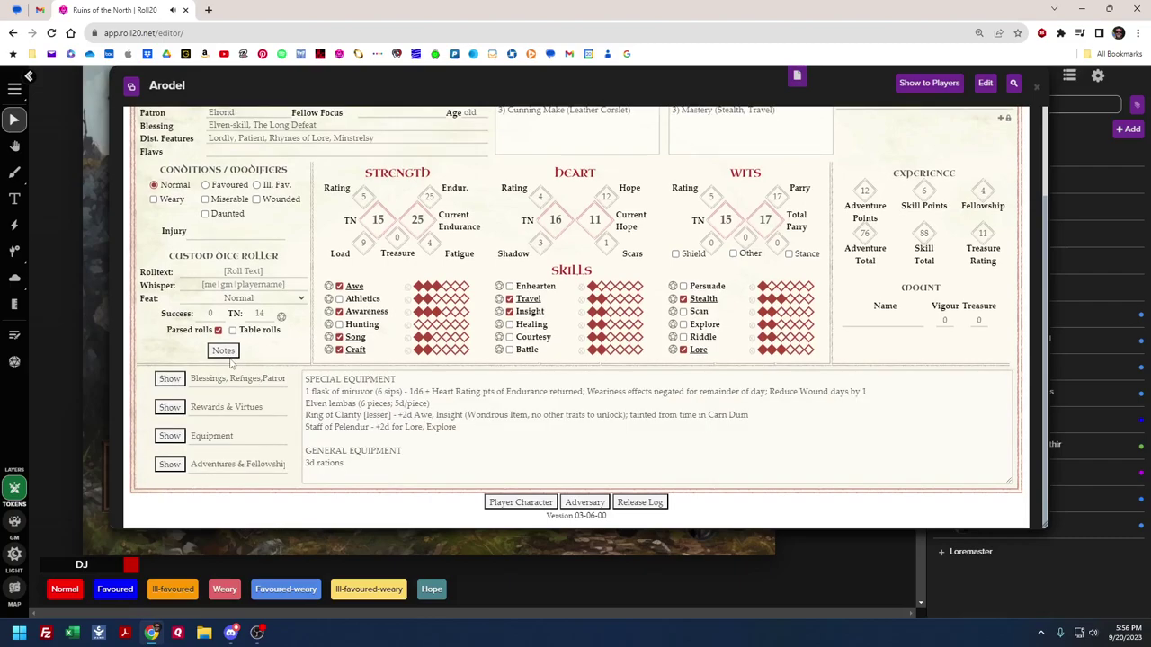
{"action": "left_click", "coordinate": [169, 380]}
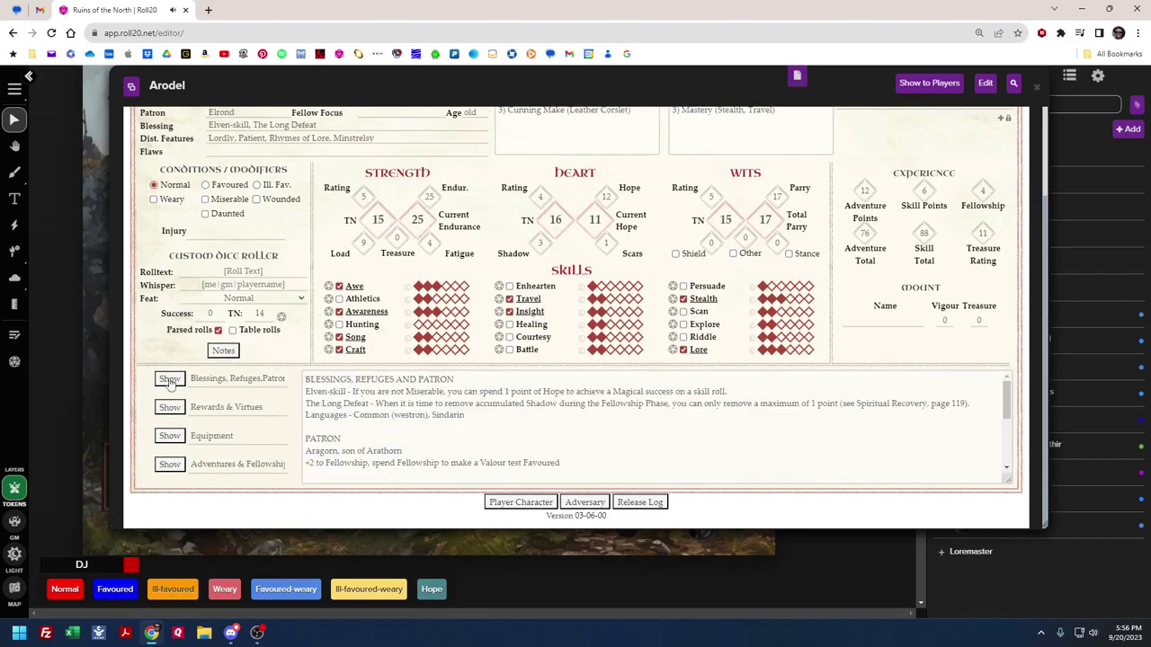
{"action": "left_click", "coordinate": [169, 408]}
{"action": "left_click", "coordinate": [169, 436]}
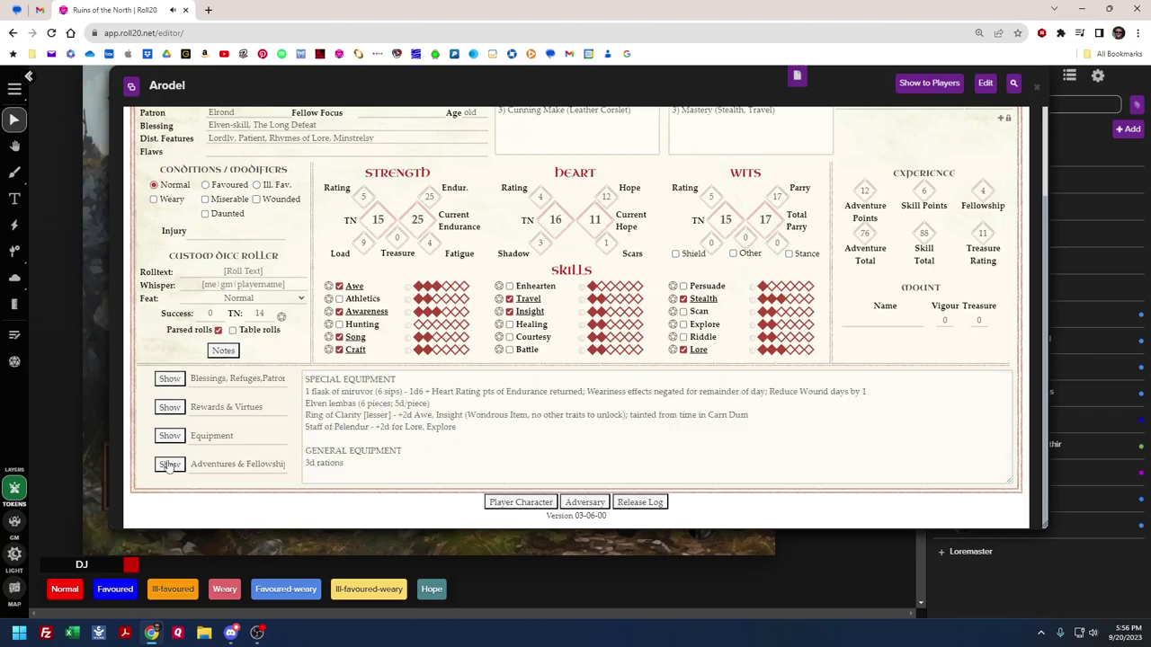
{"action": "left_click", "coordinate": [169, 464]}
{"action": "left_click", "coordinate": [169, 379]}
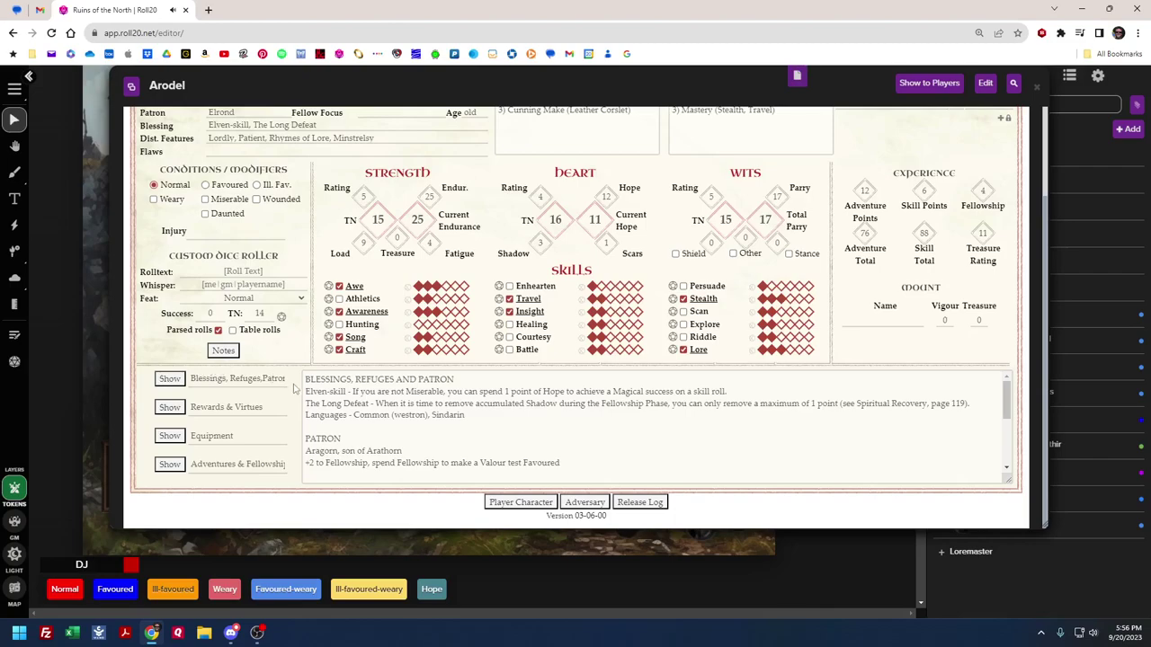
{"action": "left_click", "coordinate": [171, 410]}
{"action": "left_click", "coordinate": [167, 437]}
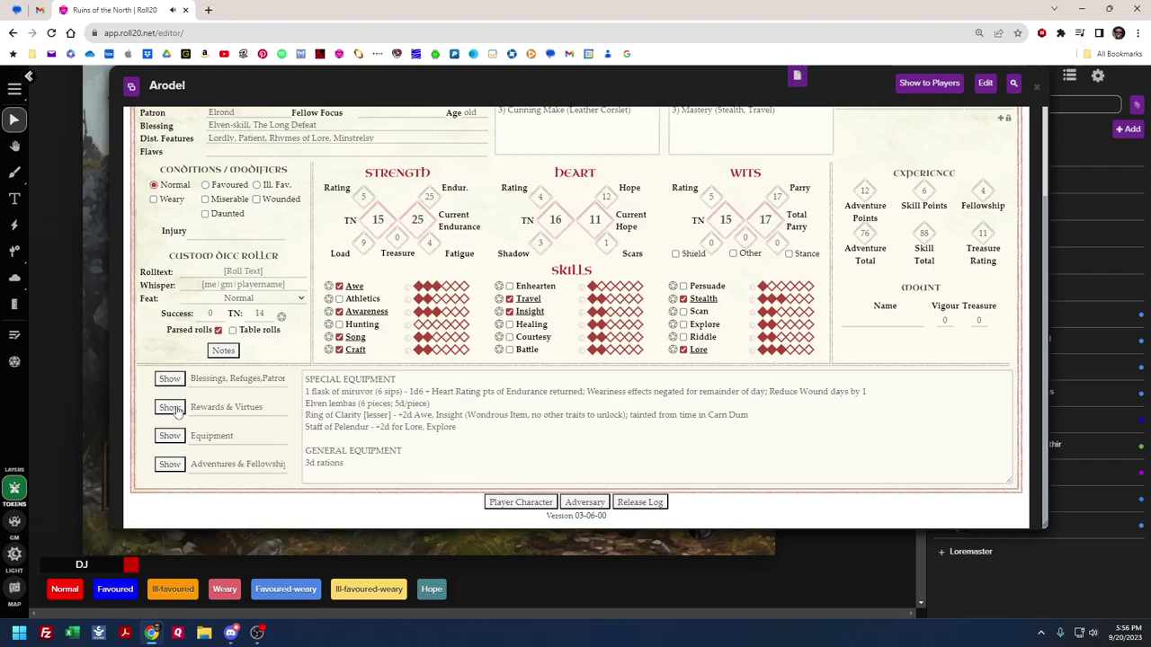
Compare the Rewards & Virtues notes with the sheet's Rewards and Virtues boxes, and show the Equipment notes
{"action": "left_click", "coordinate": [180, 410]}
{"action": "scroll", "coordinate": [236, 351], "scroll_direction": "up", "scroll_amount": 2}
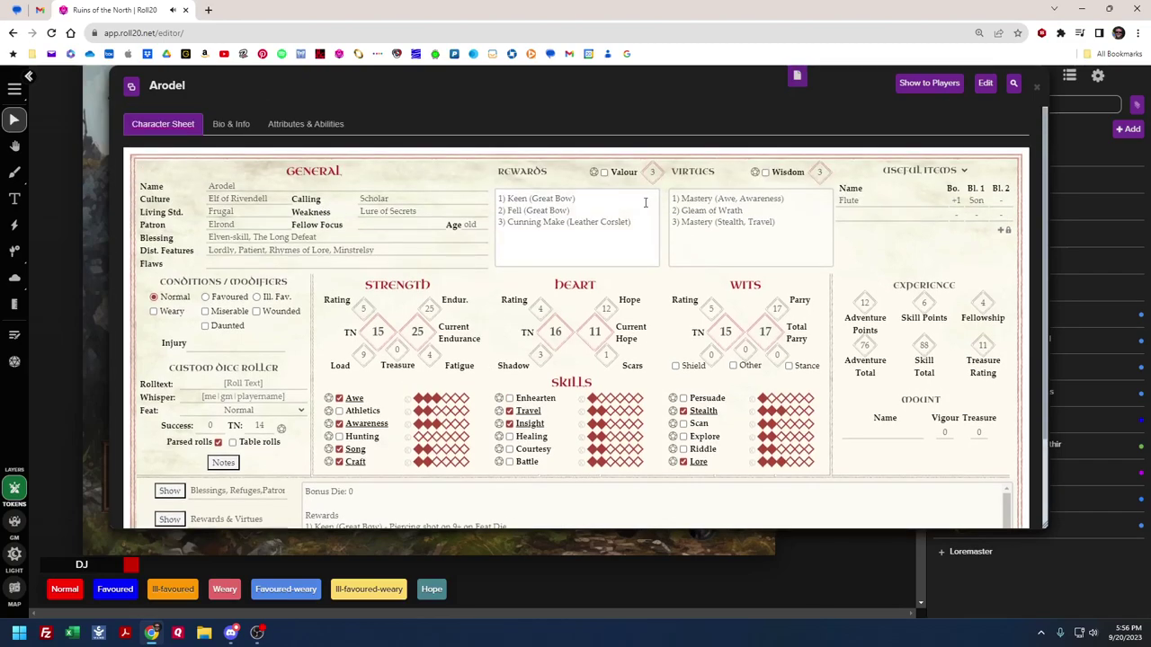
{"action": "scroll", "coordinate": [541, 245], "scroll_direction": "down", "scroll_amount": 3}
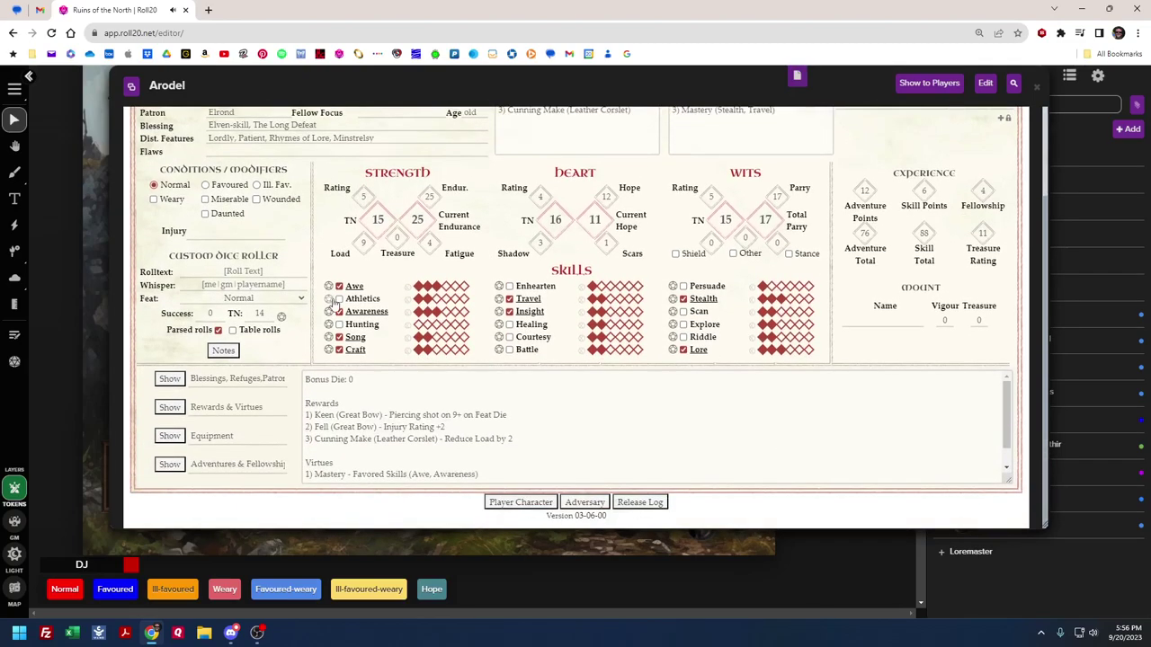
{"action": "left_click", "coordinate": [170, 436]}
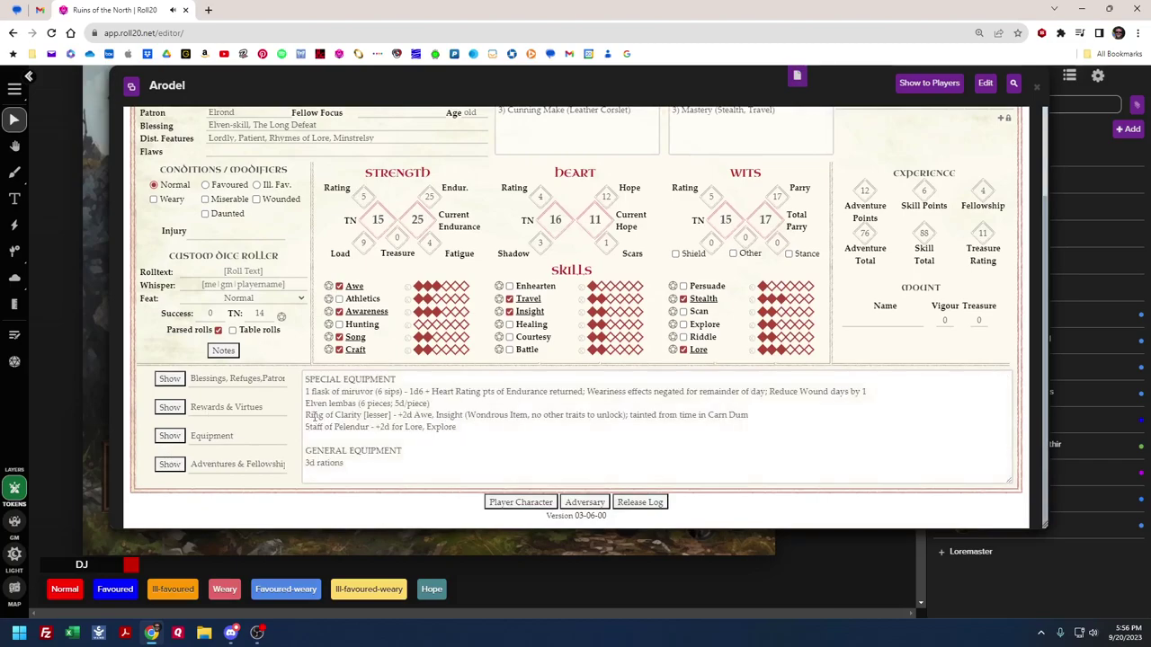
Switch the Useful Items section of Arodel's sheet to Gear
{"action": "scroll", "coordinate": [339, 475], "scroll_direction": "up", "scroll_amount": 3}
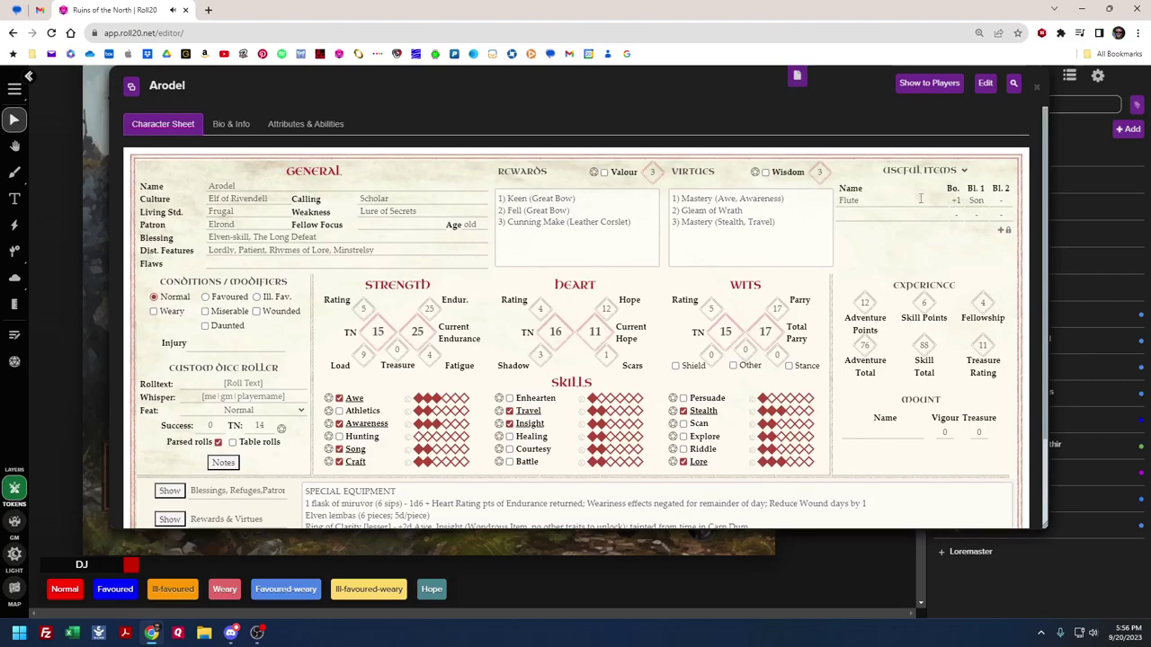
{"action": "left_click", "coordinate": [930, 171]}
{"action": "left_click", "coordinate": [926, 184]}
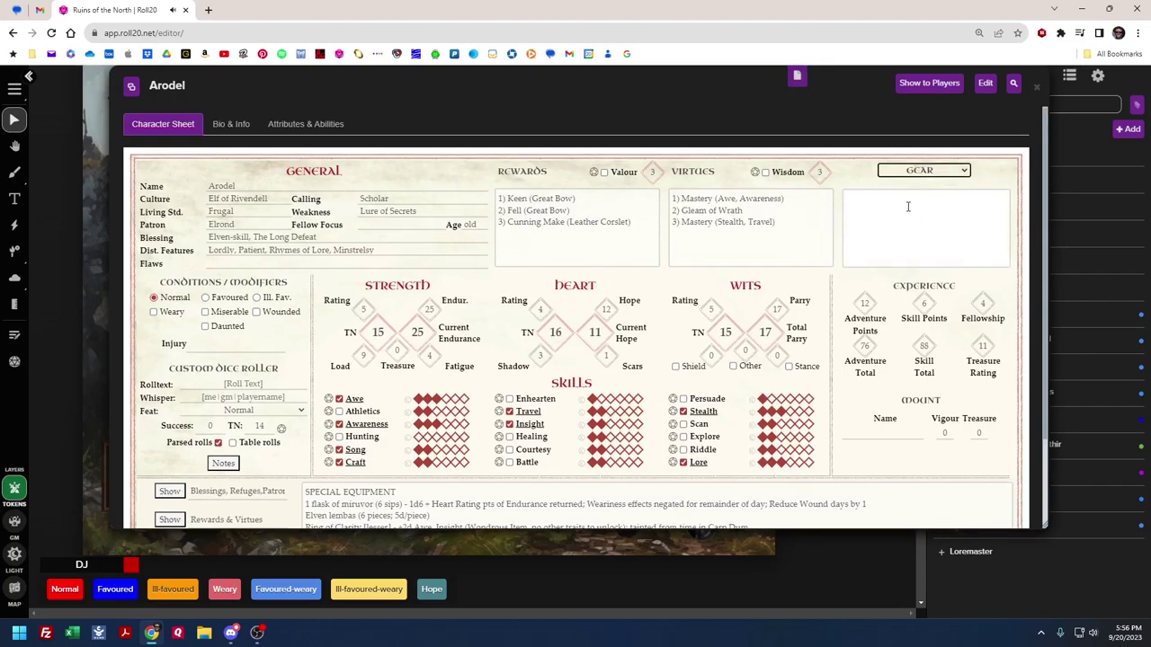
Read through Arodel's Adventures & Fellowship notes and return the sheet to the combat section
{"action": "scroll", "coordinate": [319, 346], "scroll_direction": "down", "scroll_amount": 2}
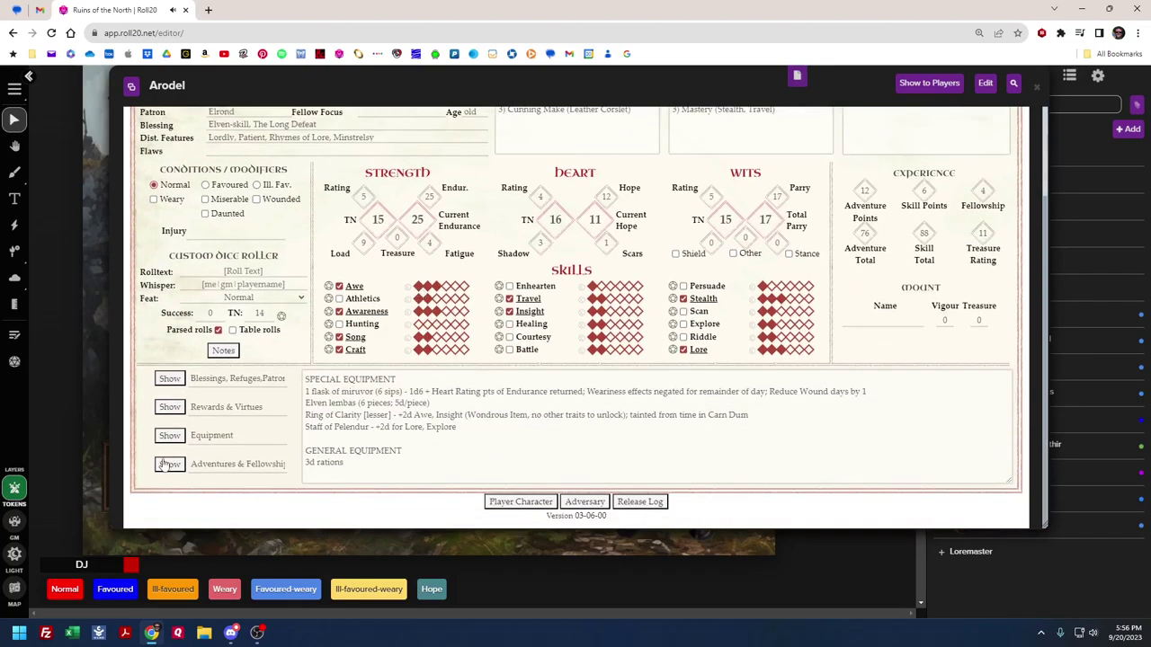
{"action": "left_click", "coordinate": [169, 464]}
{"action": "scroll", "coordinate": [331, 435], "scroll_direction": "down", "scroll_amount": 1}
{"action": "scroll", "coordinate": [331, 433], "scroll_direction": "up", "scroll_amount": 3}
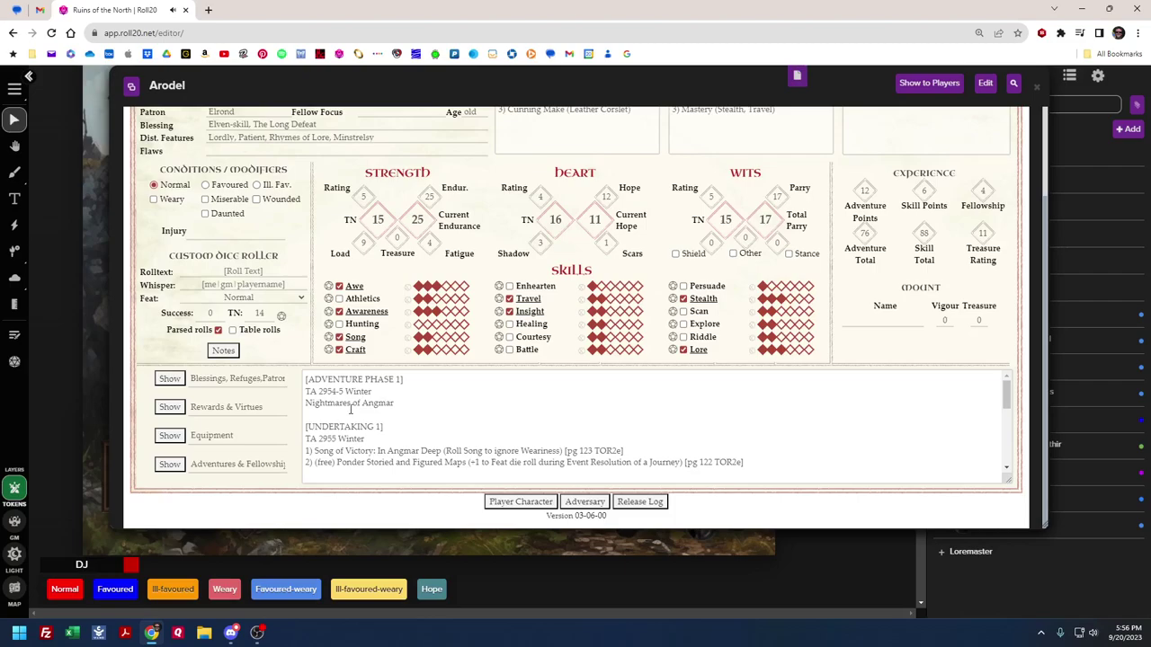
{"action": "scroll", "coordinate": [351, 410], "scroll_direction": "down", "scroll_amount": 1}
{"action": "scroll", "coordinate": [373, 406], "scroll_direction": "down", "scroll_amount": 5}
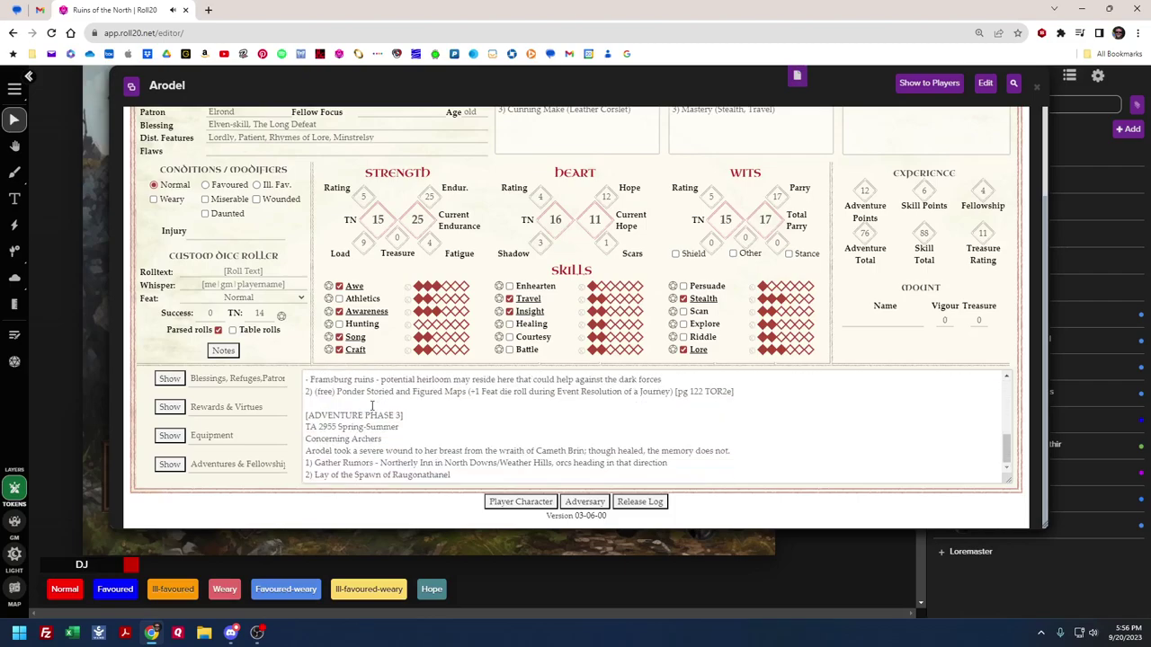
{"action": "left_click", "coordinate": [223, 357]}
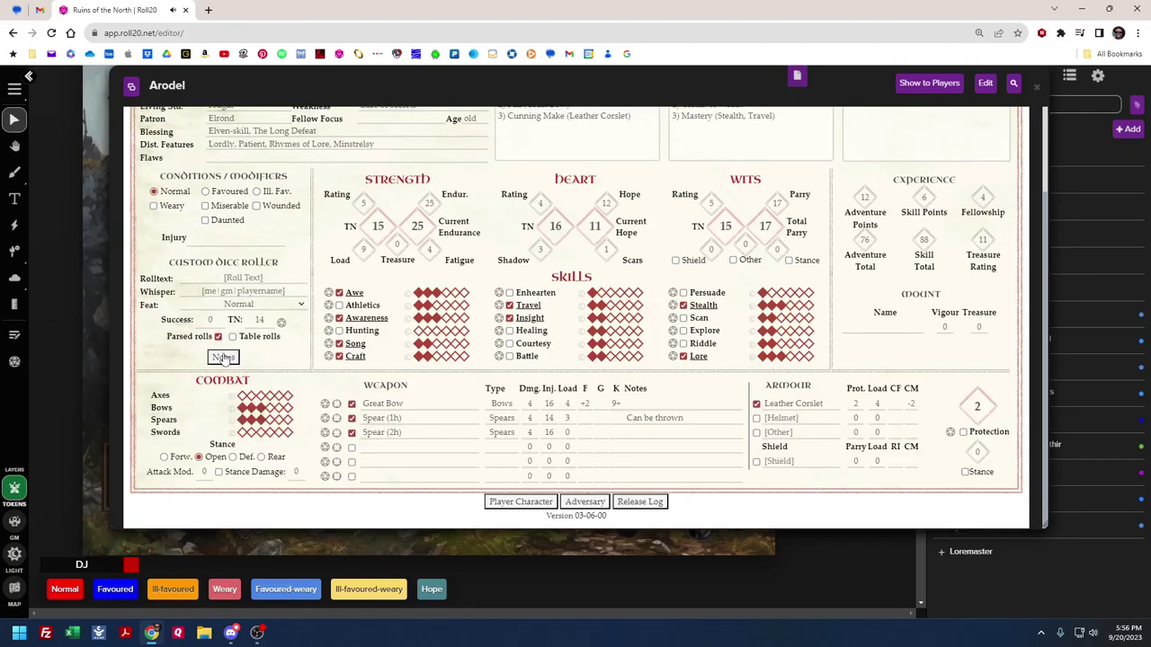
Try the Valour checkbox in the Rewards section and clear it again
{"action": "scroll", "coordinate": [220, 356], "scroll_direction": "up", "scroll_amount": 2}
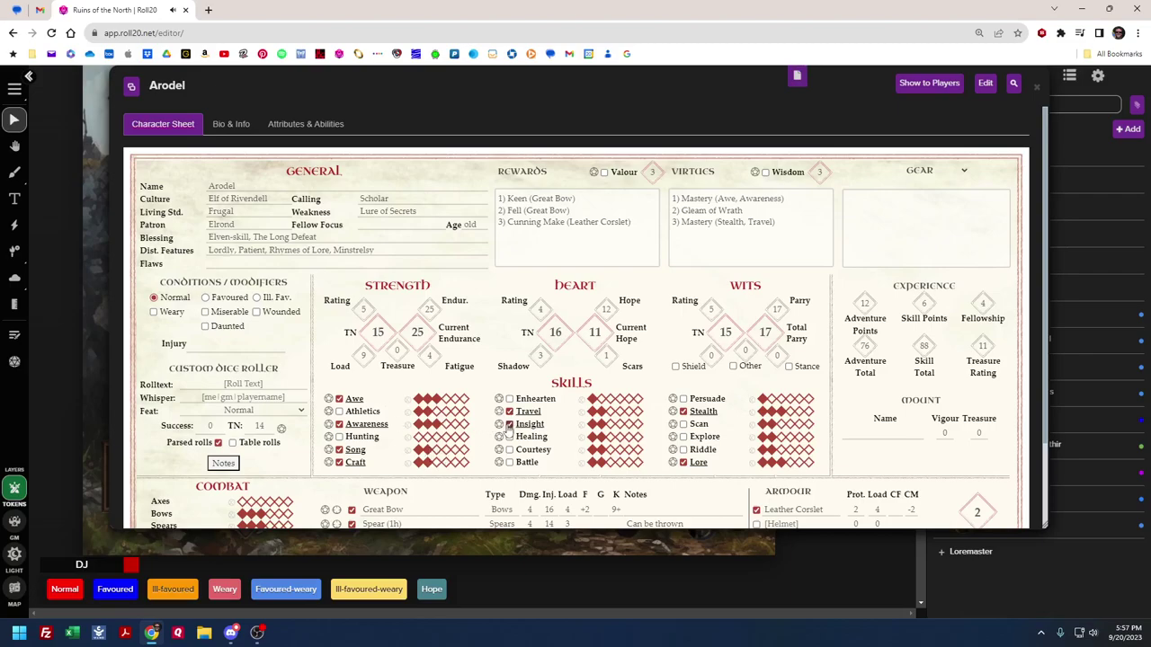
{"action": "left_click", "coordinate": [604, 172]}
{"action": "left_click", "coordinate": [604, 172]}
Try the Open and Defensive combat stances and set Arodel's stance to Forward
{"action": "scroll", "coordinate": [292, 474], "scroll_direction": "down", "scroll_amount": 2}
{"action": "left_click", "coordinate": [164, 456]}
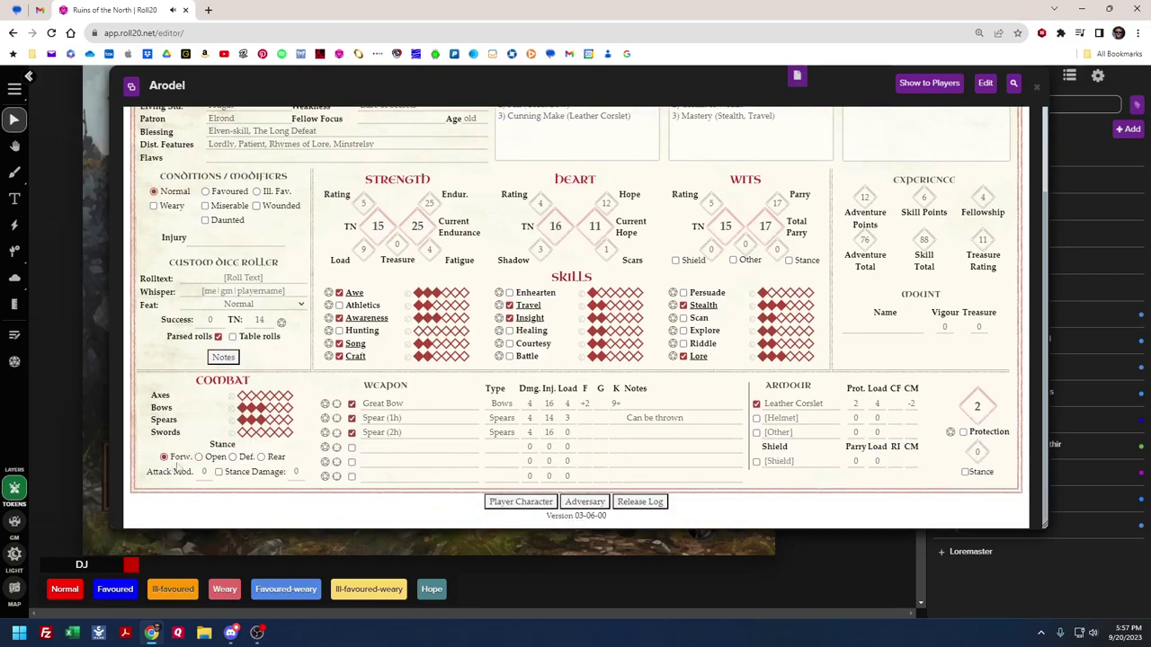
{"action": "left_click", "coordinate": [201, 458]}
{"action": "left_click", "coordinate": [232, 458]}
{"action": "left_click", "coordinate": [163, 457]}
Try the Favoured roll modifier and set Arodel's modifier to Ill-favoured
{"action": "scroll", "coordinate": [213, 436], "scroll_direction": "up", "scroll_amount": 2}
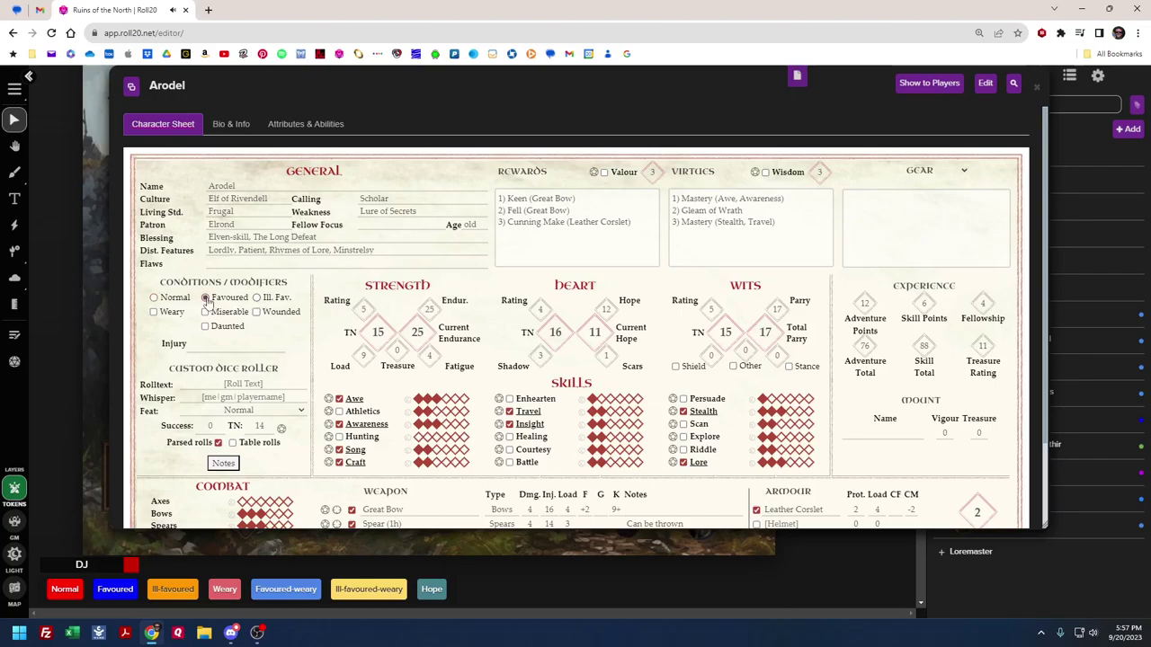
{"action": "left_click", "coordinate": [206, 299]}
{"action": "left_click", "coordinate": [256, 298]}
Try the Wounded and Daunted conditions and the Injury field, and clear both conditions
{"action": "left_click", "coordinate": [256, 313]}
{"action": "left_click", "coordinate": [205, 326]}
{"action": "left_click", "coordinate": [205, 327]}
{"action": "left_click", "coordinate": [256, 312]}
{"action": "left_click", "coordinate": [256, 311]}
{"action": "left_click", "coordinate": [232, 344]}
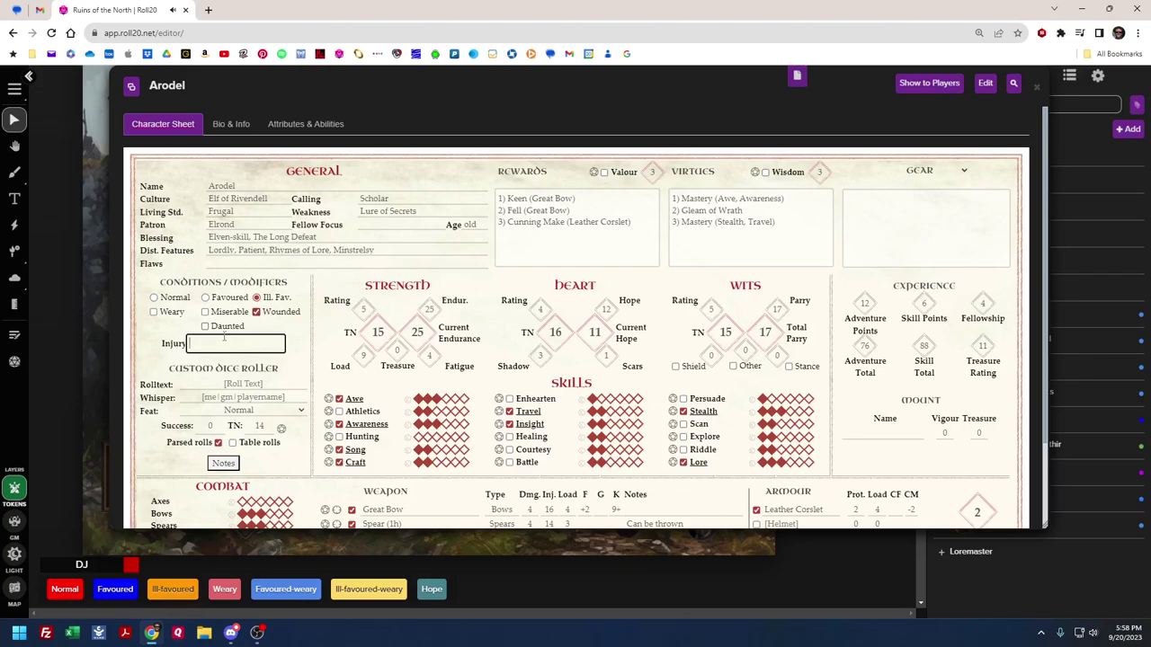
{"action": "left_click", "coordinate": [256, 312]}
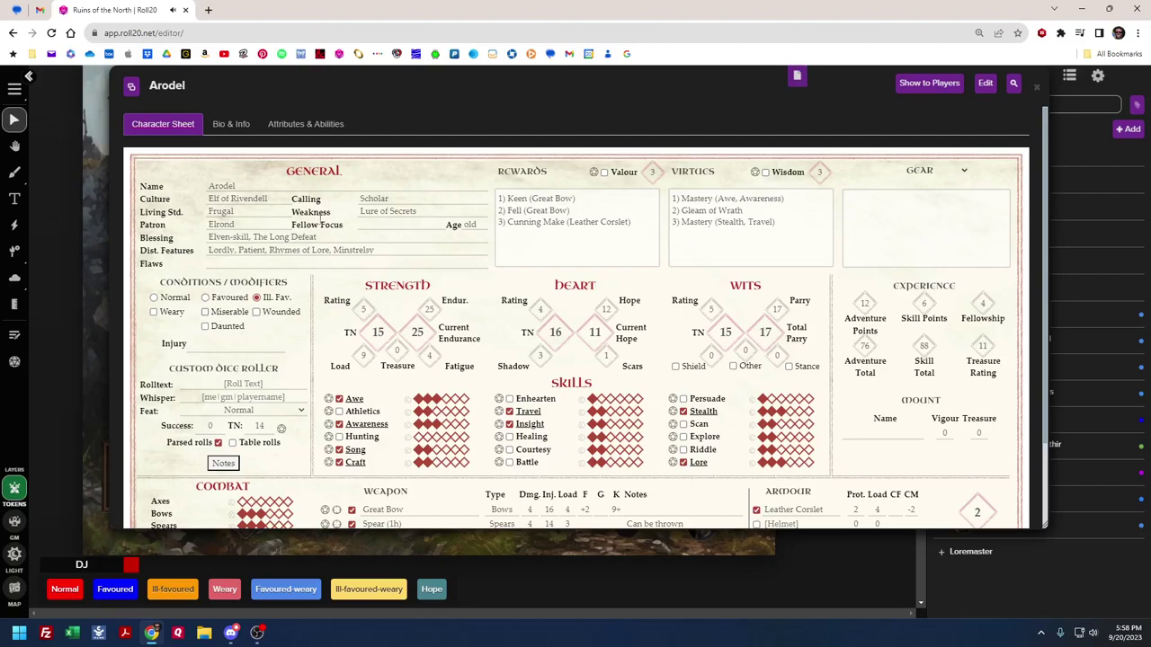
Move Arodel's sheet clear of the top edge, look over its skills and combat sections, and close it
{"action": "left_click_drag", "start_coordinate": [403, 92], "coordinate": [367, 153]}
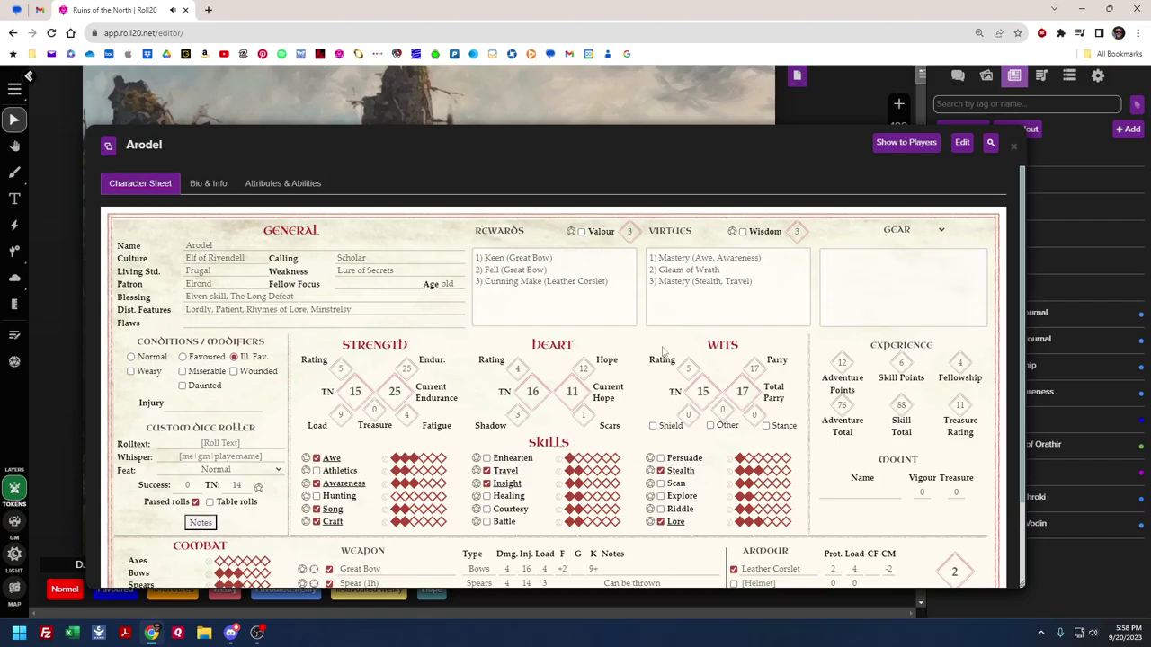
{"action": "scroll", "coordinate": [662, 351], "scroll_direction": "down", "scroll_amount": 2}
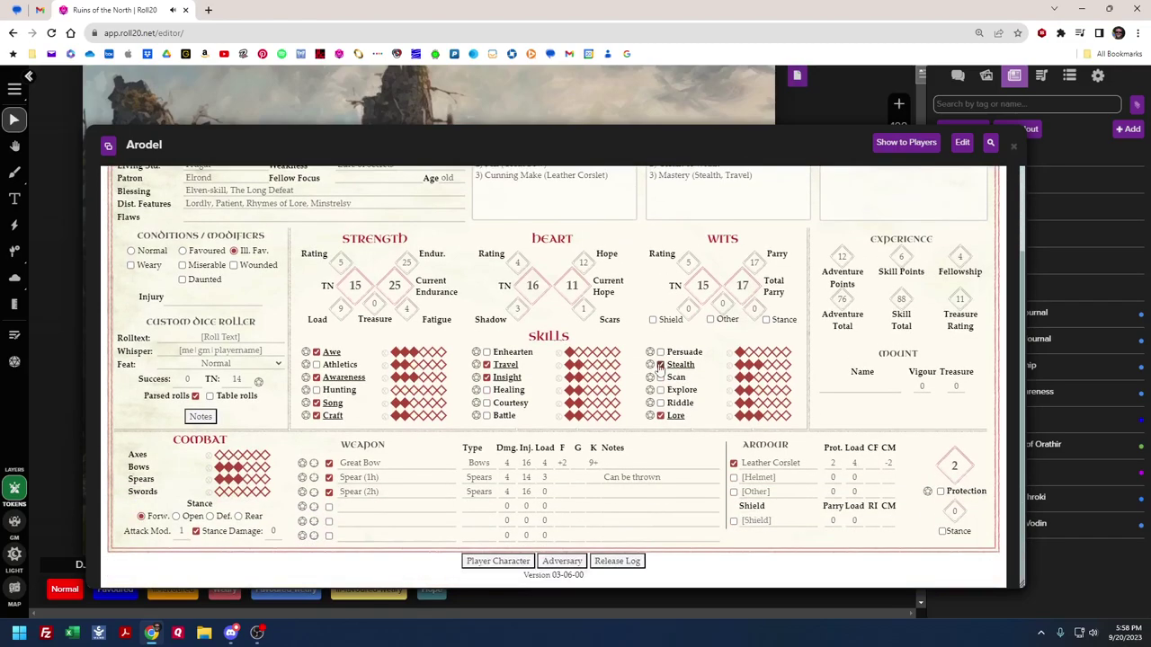
{"action": "left_click", "coordinate": [1013, 149]}
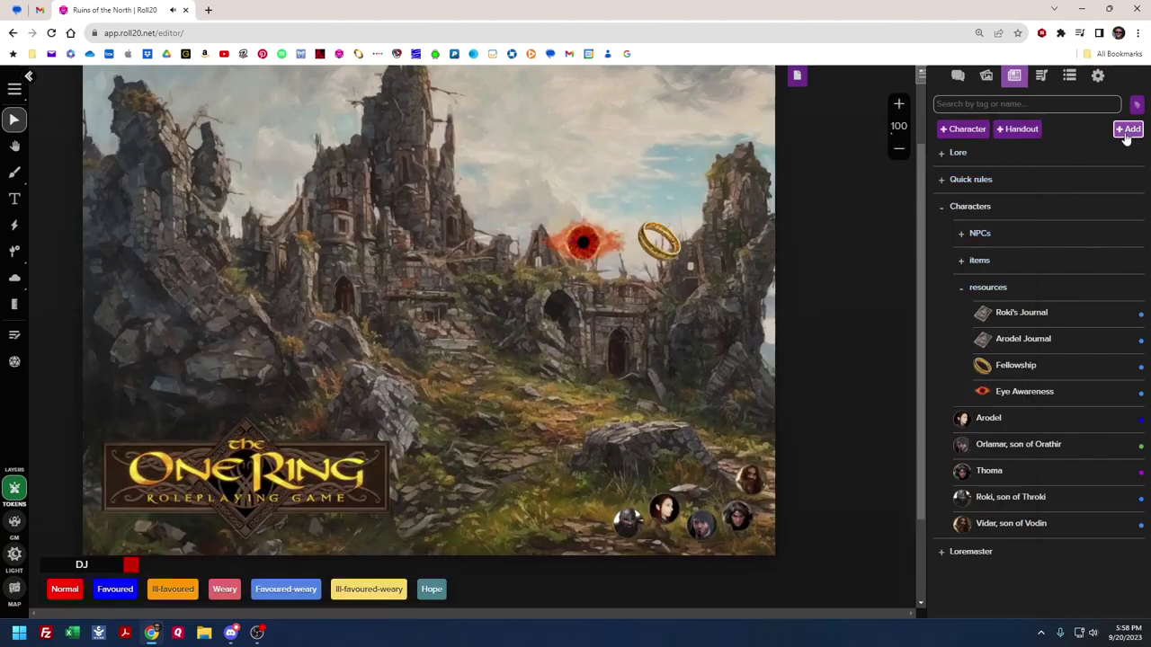
View the text and enlarged cover image of Roki's Journal, and open the handout for editing
{"action": "mouse_move", "coordinate": [1128, 130]}
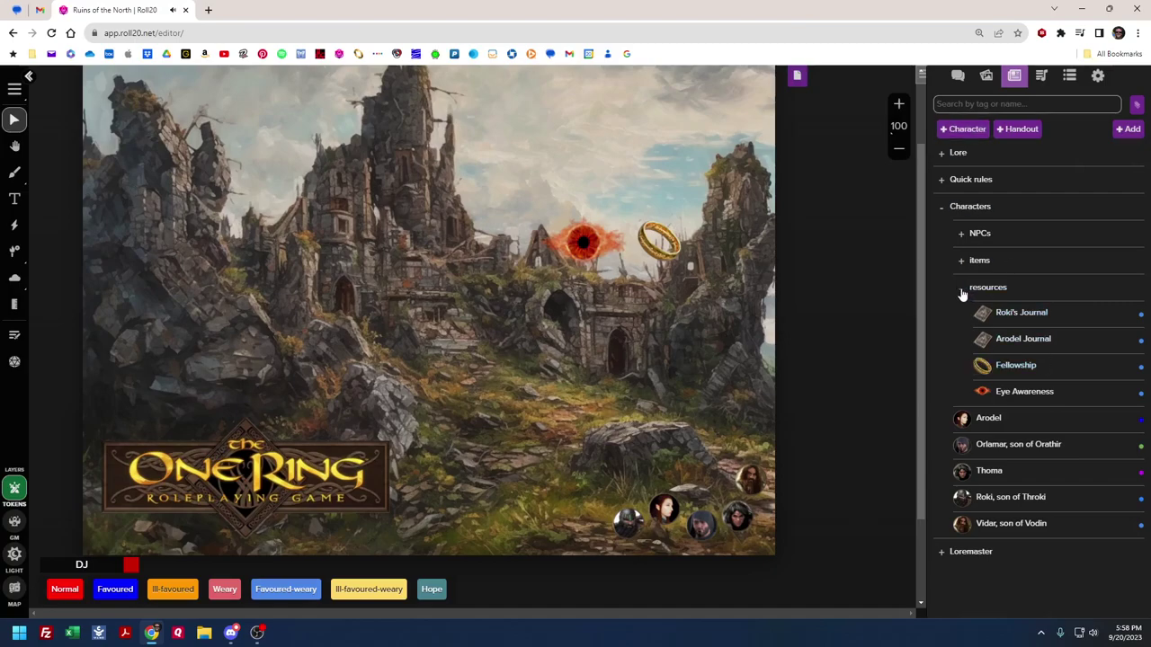
{"action": "left_click", "coordinate": [1011, 313]}
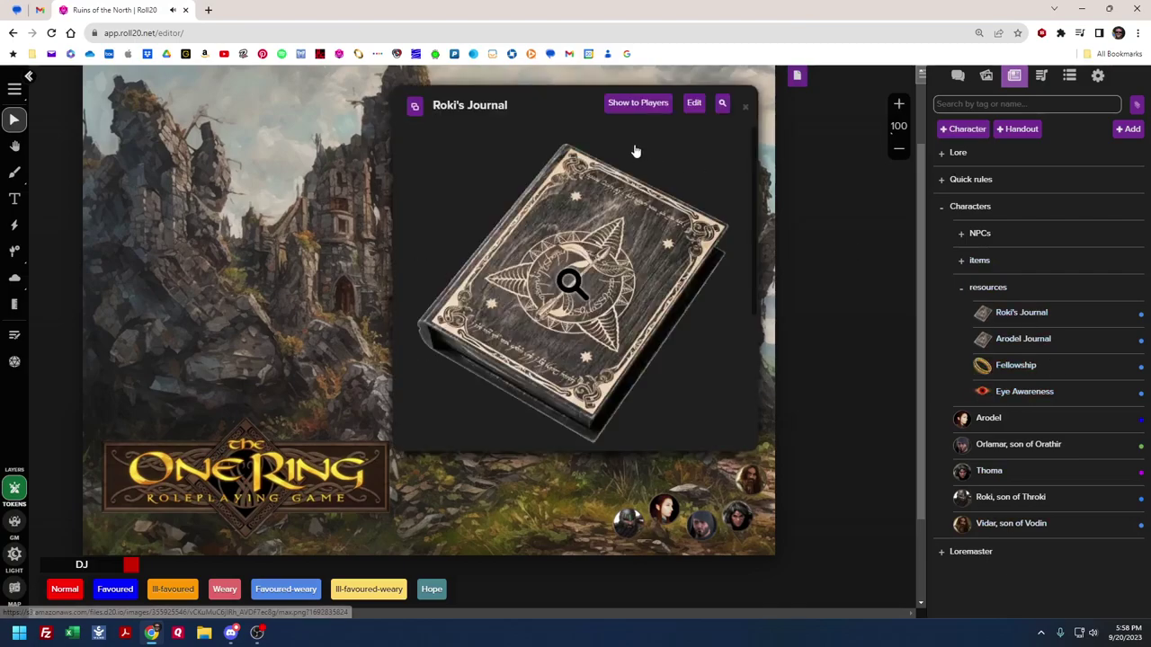
{"action": "scroll", "coordinate": [604, 241], "scroll_direction": "down", "scroll_amount": 3}
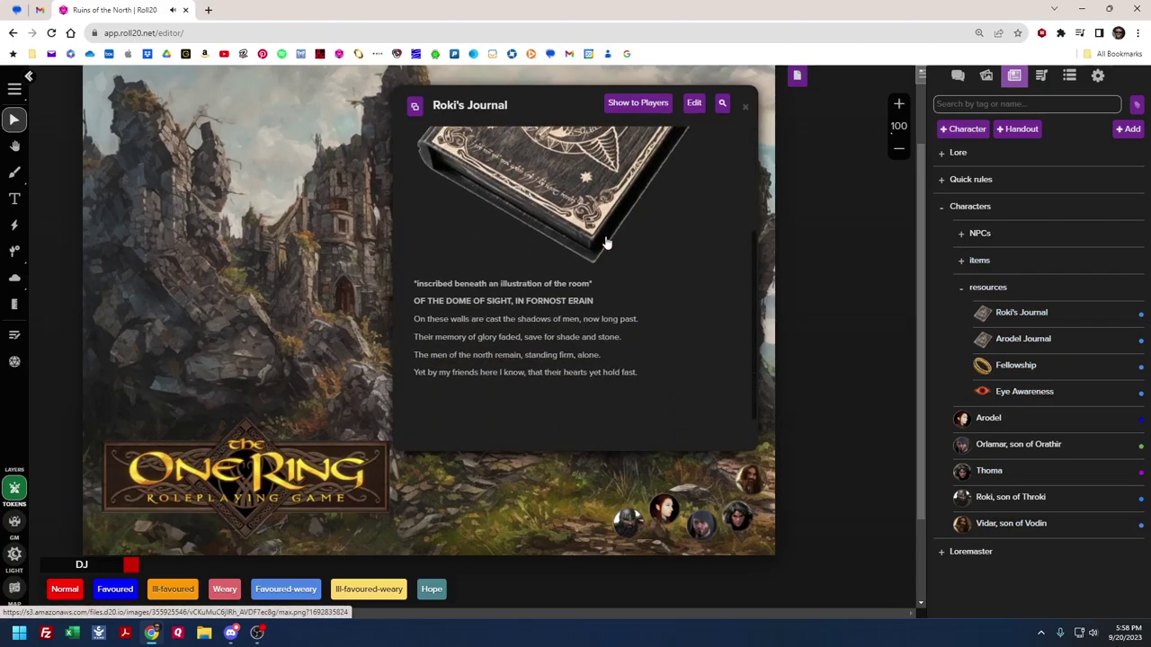
{"action": "scroll", "coordinate": [589, 237], "scroll_direction": "up", "scroll_amount": 3}
{"action": "left_click", "coordinate": [586, 286]}
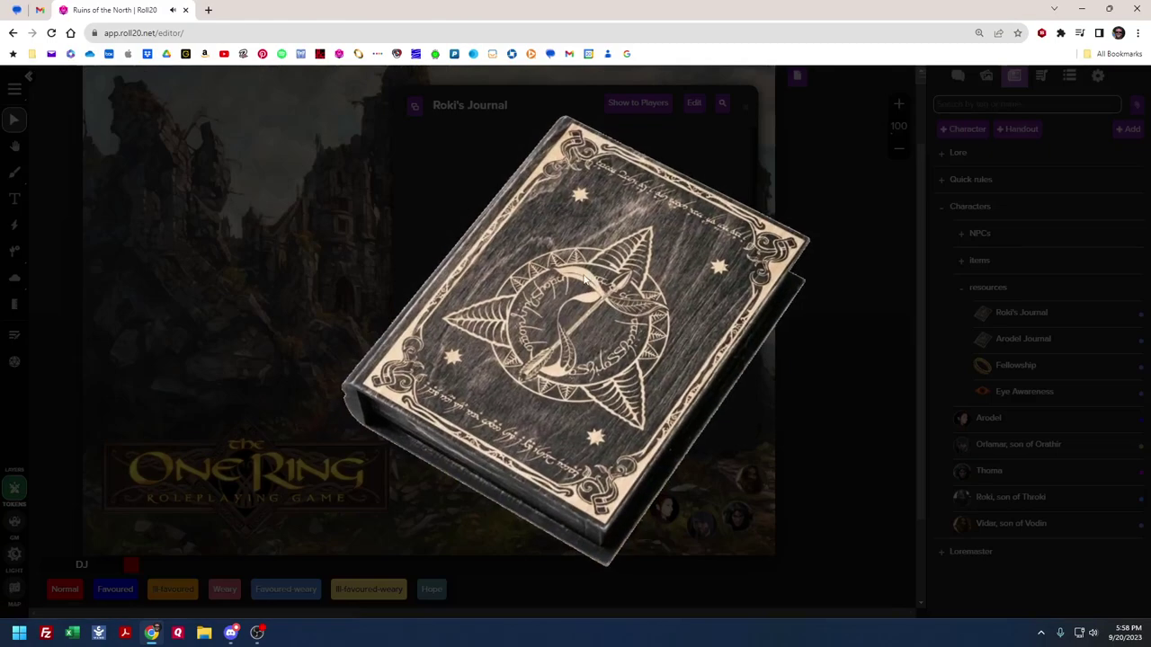
{"action": "left_click", "coordinate": [587, 286]}
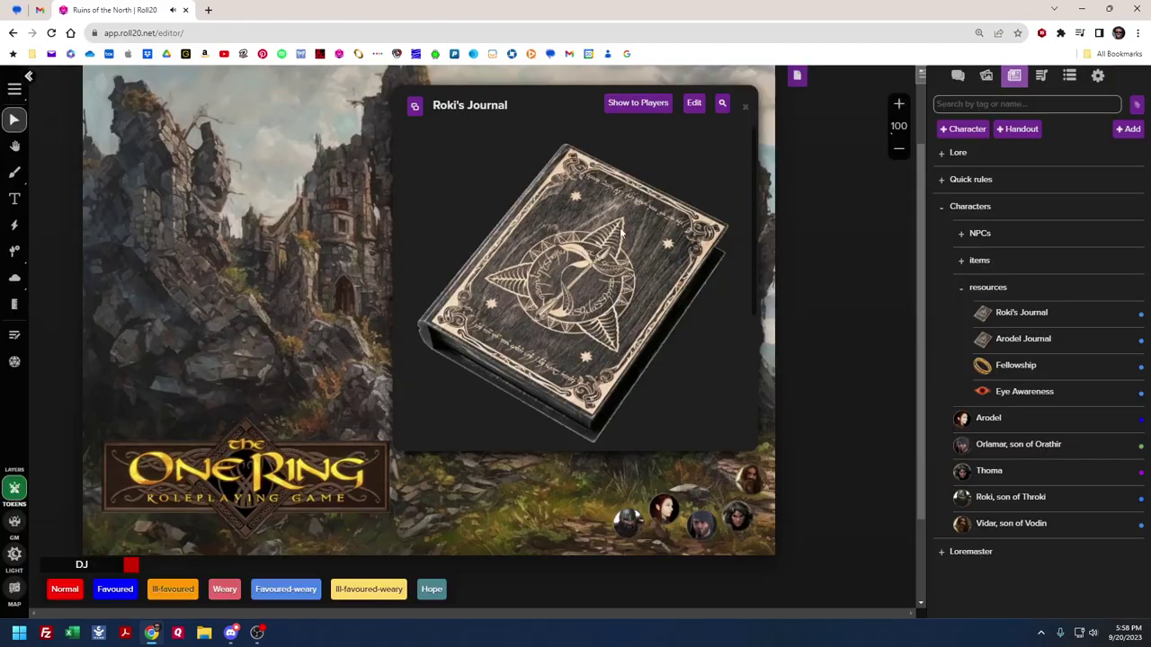
{"action": "left_click", "coordinate": [691, 116]}
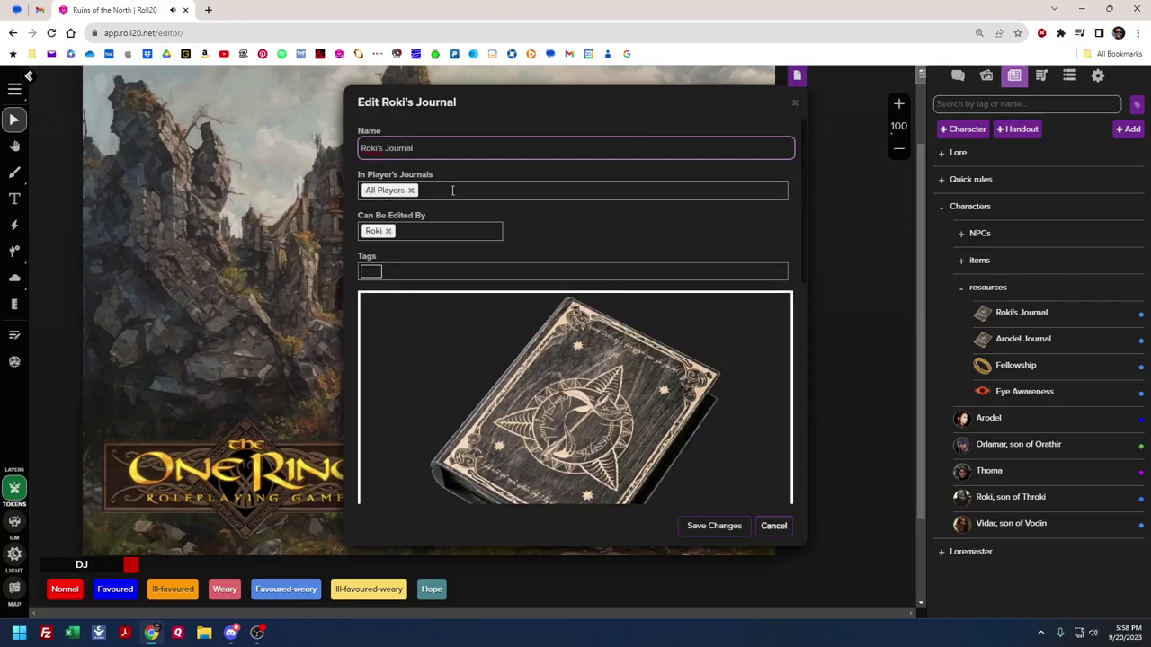
Look over the settings, text and GM notes of Roki's Journal in editing mode, cancel the edit and close the handout
{"action": "scroll", "coordinate": [401, 279], "scroll_direction": "down", "scroll_amount": 8}
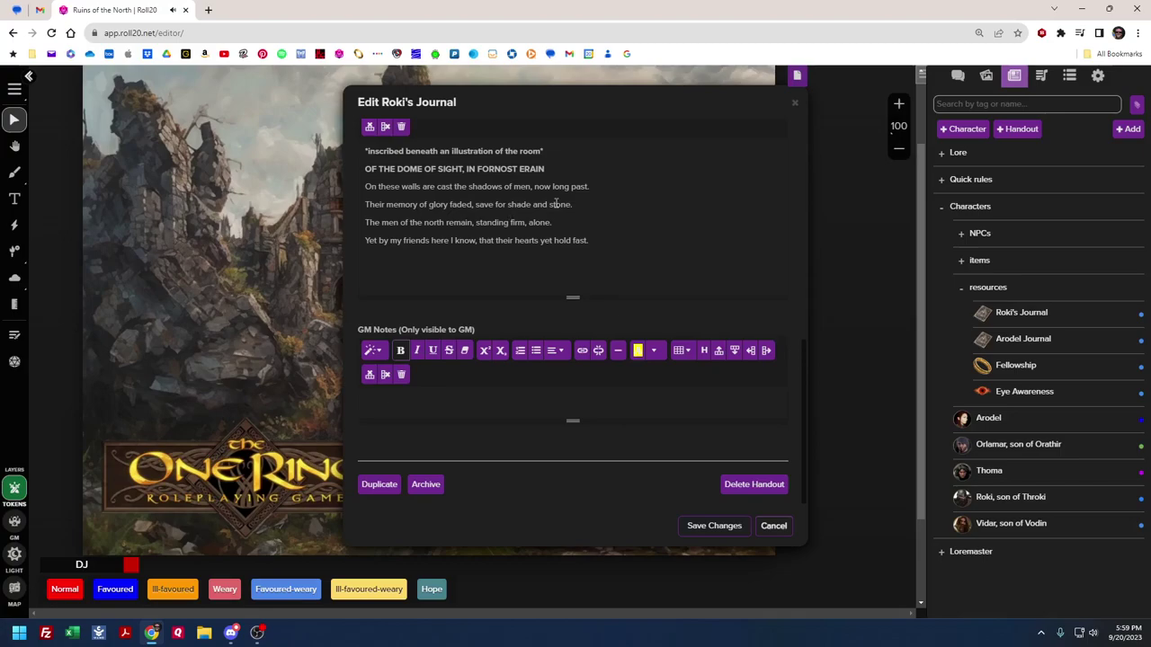
{"action": "left_click", "coordinate": [769, 530]}
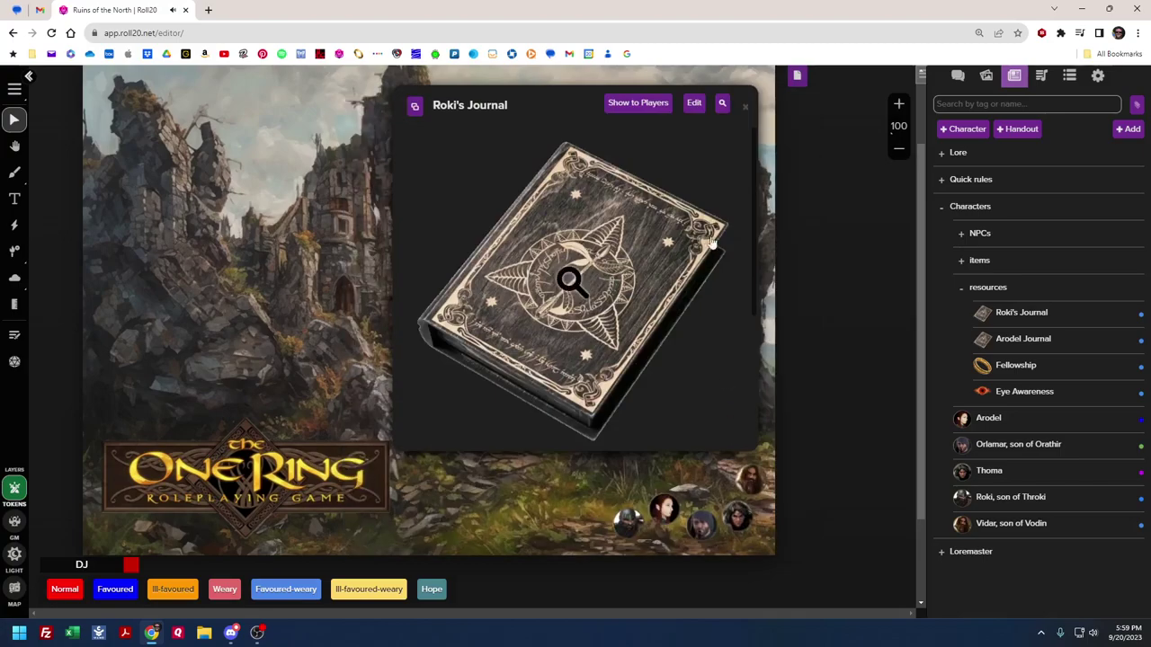
{"action": "left_click", "coordinate": [745, 107]}
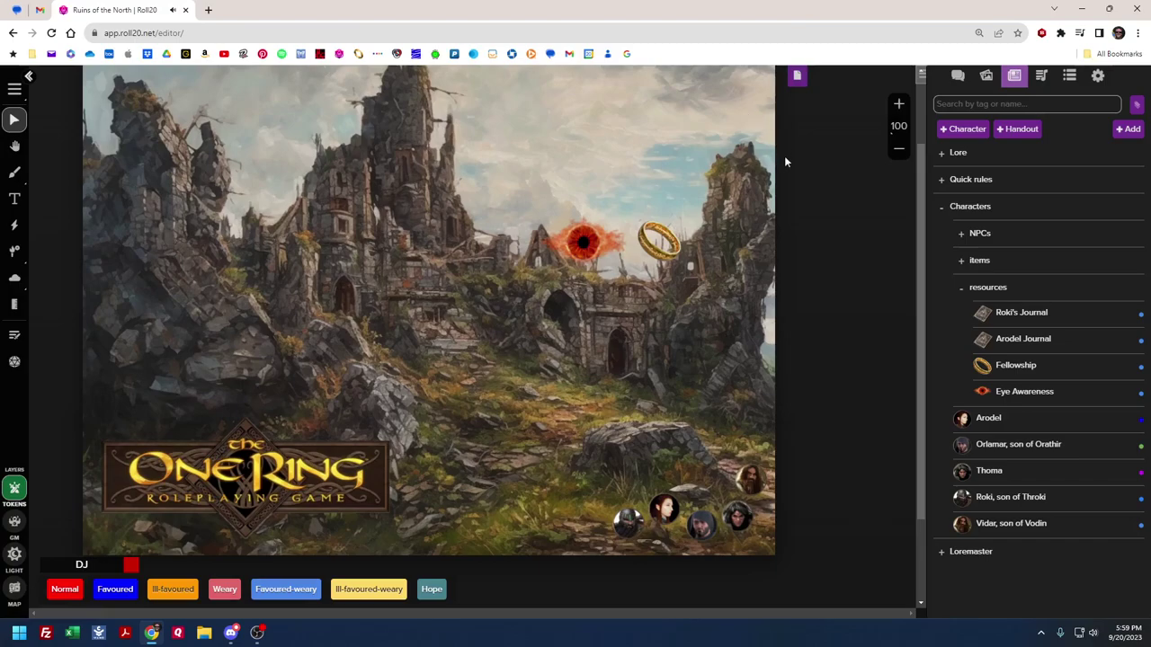
Open the Arodel Journal handout, read through its songs down to the GM notes, and close it
{"action": "left_click", "coordinate": [1014, 338]}
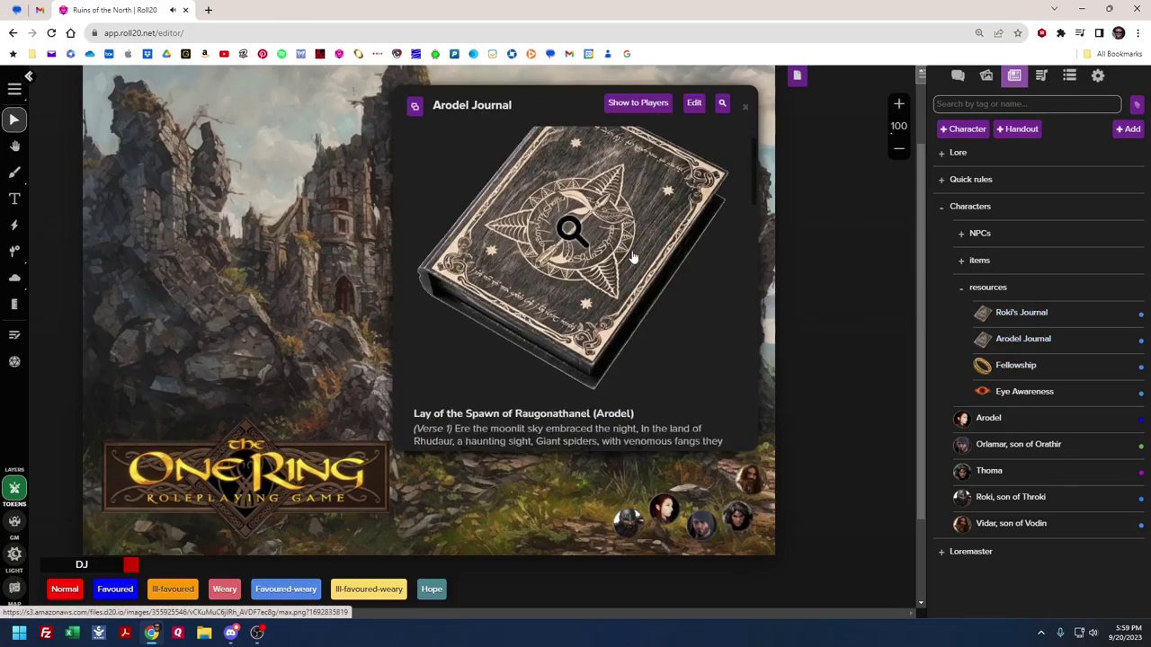
{"action": "scroll", "coordinate": [631, 257], "scroll_direction": "down", "scroll_amount": 20}
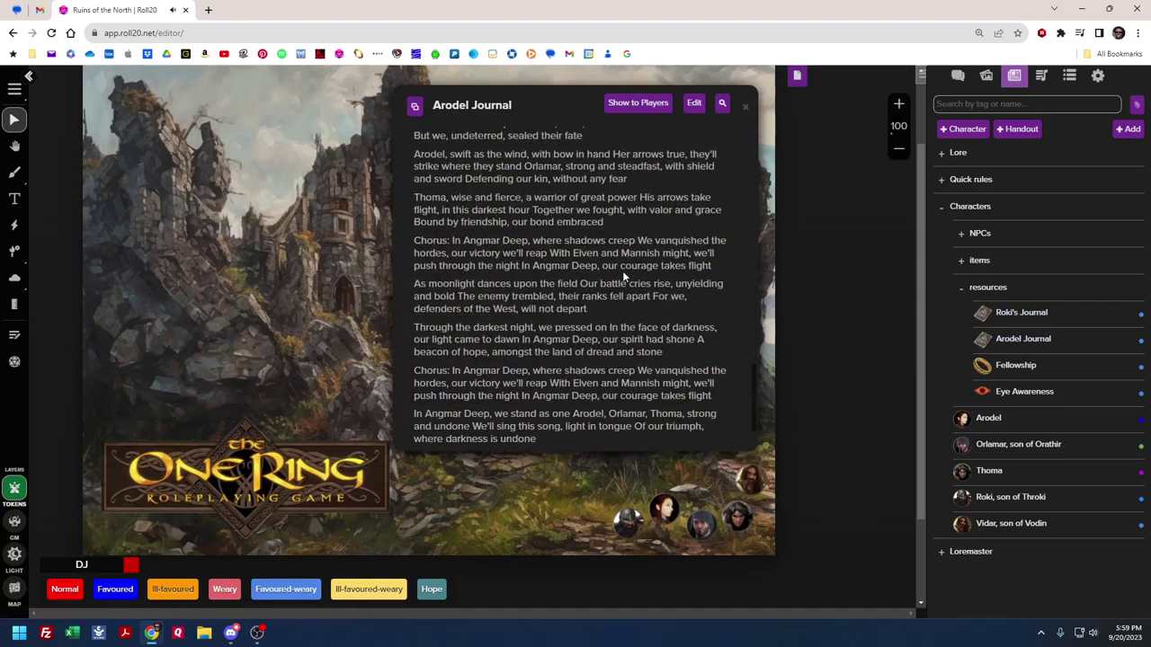
{"action": "scroll", "coordinate": [622, 271], "scroll_direction": "down", "scroll_amount": 1}
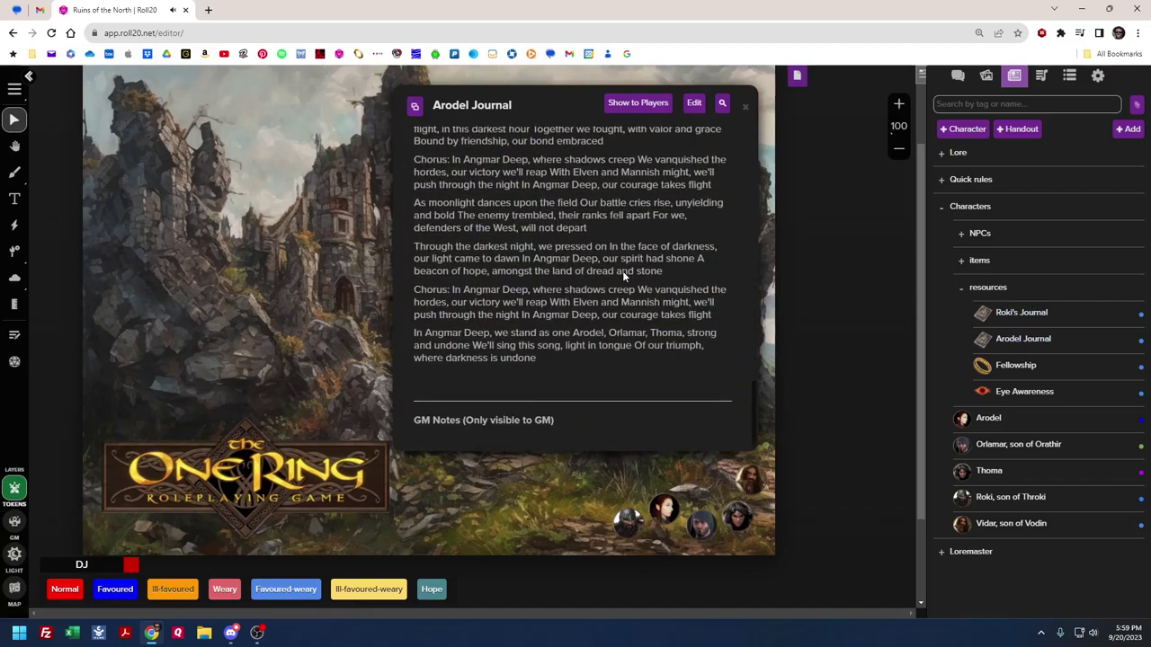
{"action": "left_click", "coordinate": [745, 108]}
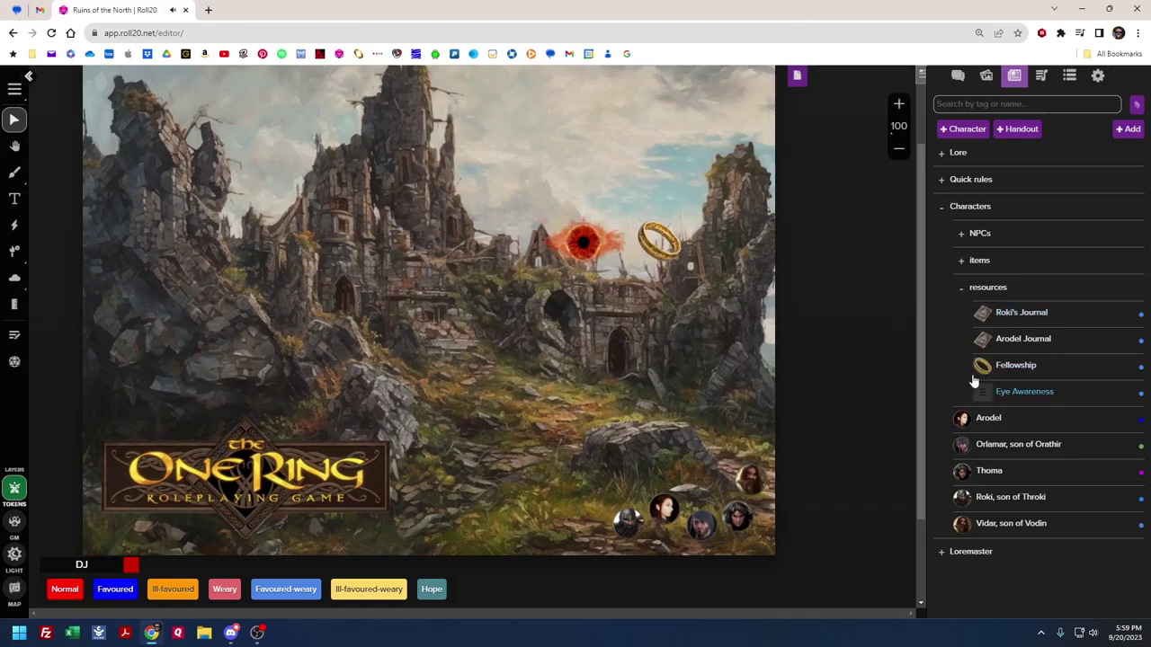
Collapse the resources folder and look through the items and NPCs folders under Characters
{"action": "left_click", "coordinate": [961, 288]}
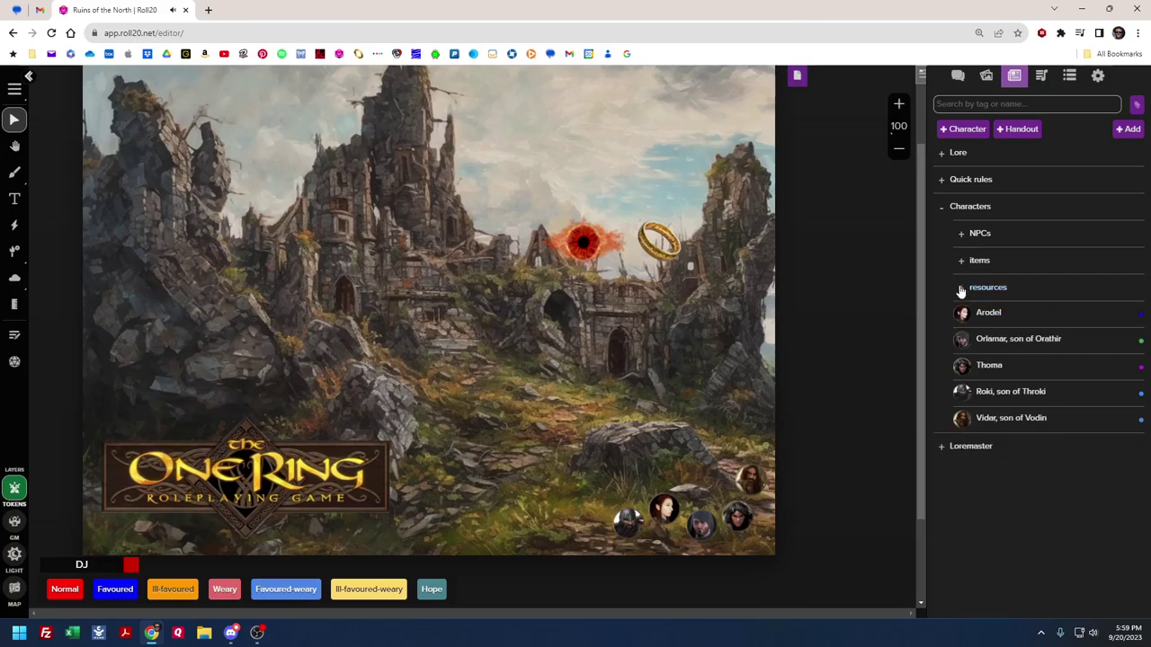
{"action": "left_click", "coordinate": [961, 260]}
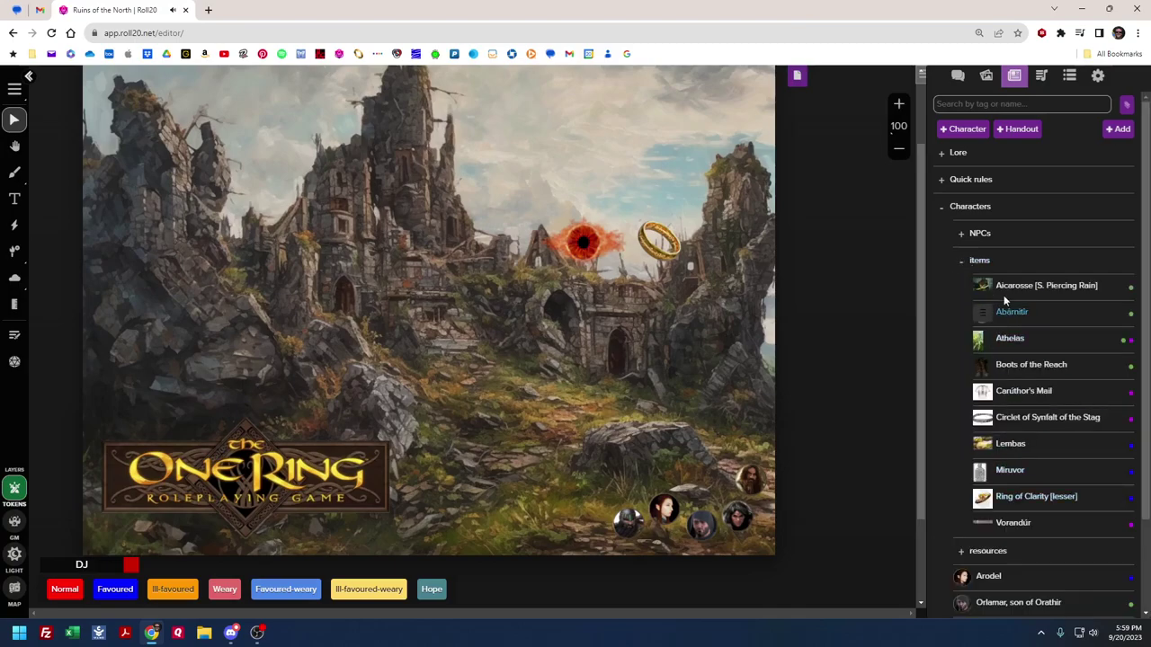
{"action": "left_click", "coordinate": [963, 260]}
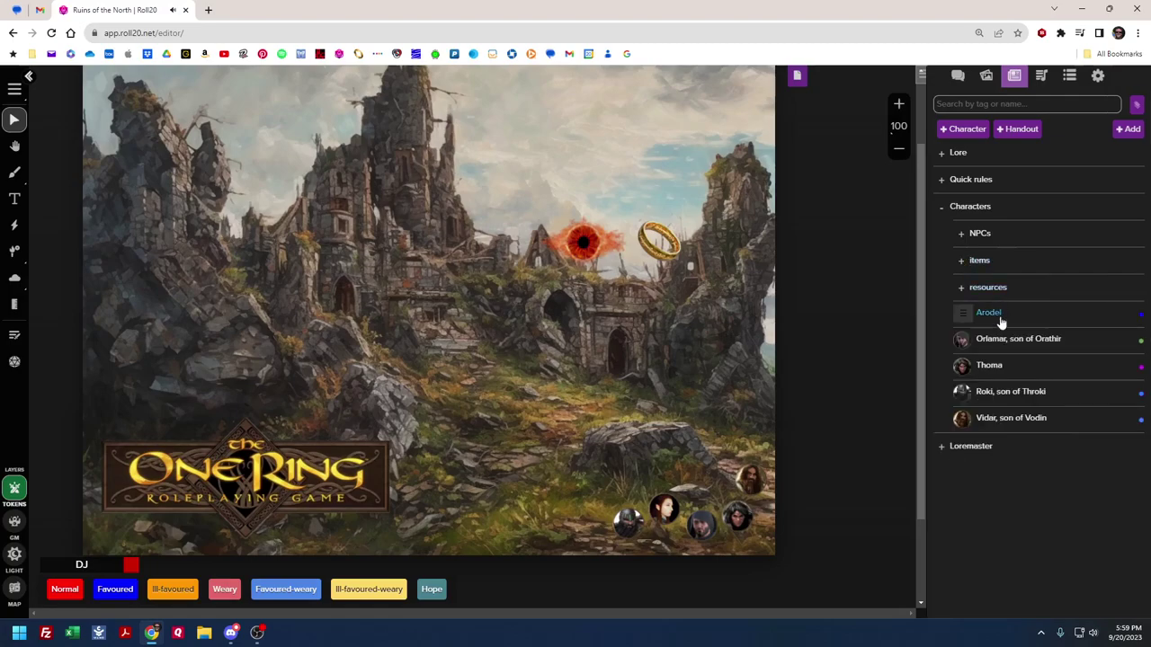
{"action": "left_click", "coordinate": [958, 234]}
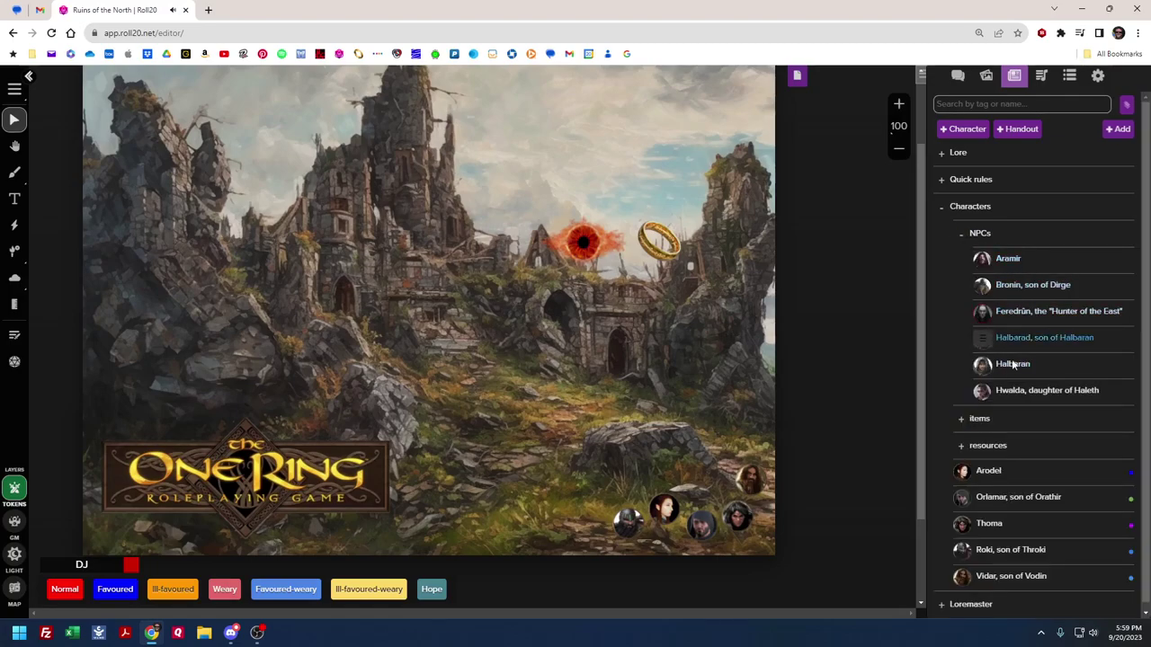
{"action": "left_click", "coordinate": [962, 238]}
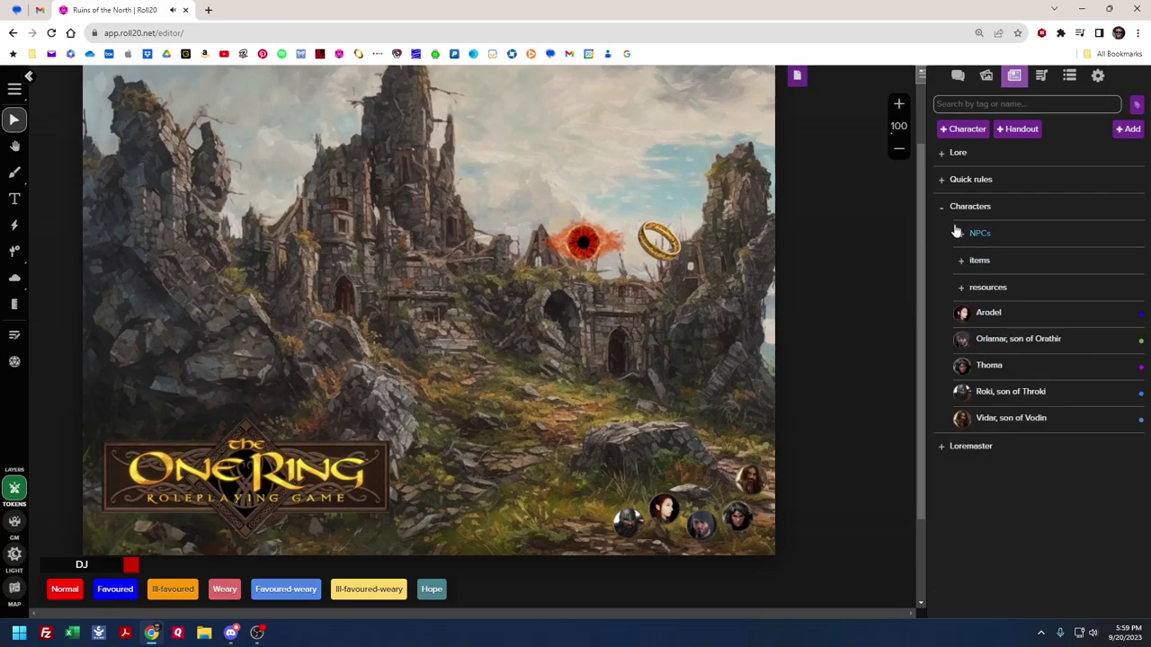
Expand the NPCs folder, look over Aramir's character sheet down to the combat section, and close it
{"action": "left_click", "coordinate": [962, 236]}
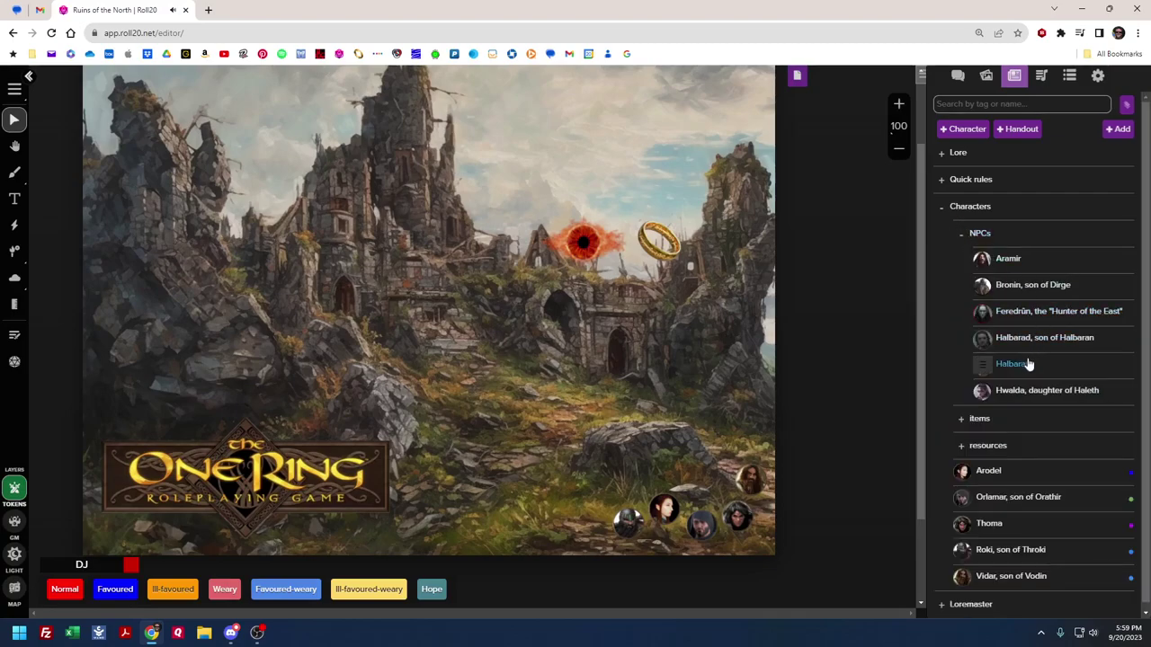
{"action": "left_click", "coordinate": [1009, 259]}
{"action": "scroll", "coordinate": [746, 233], "scroll_direction": "down", "scroll_amount": 2}
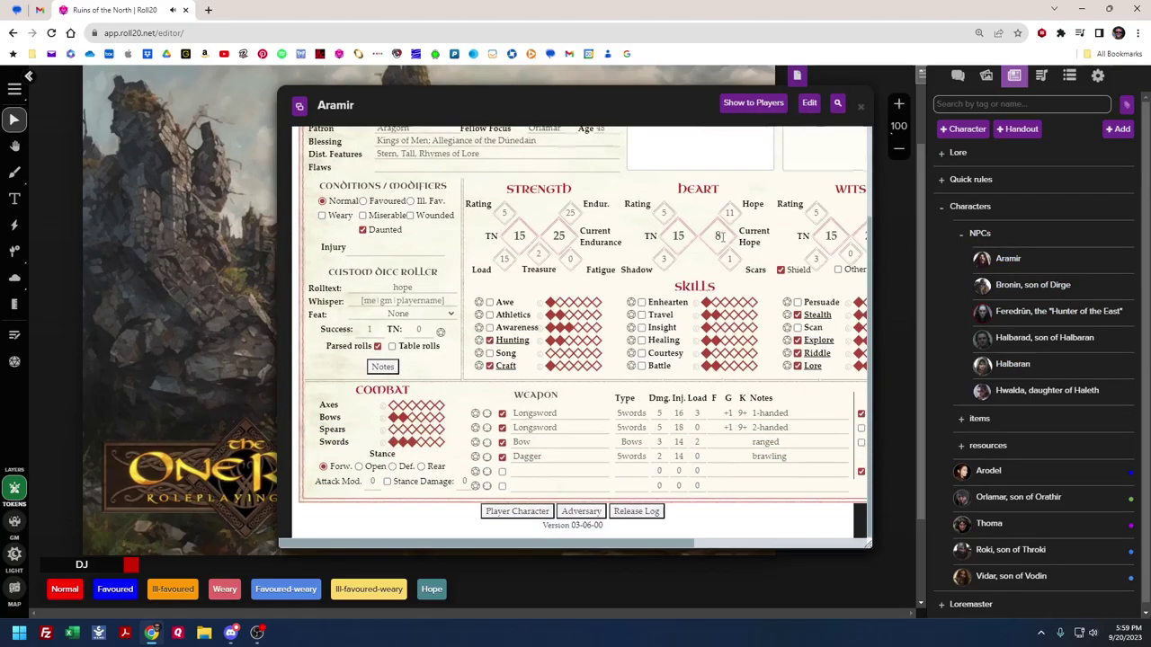
{"action": "left_click", "coordinate": [860, 107]}
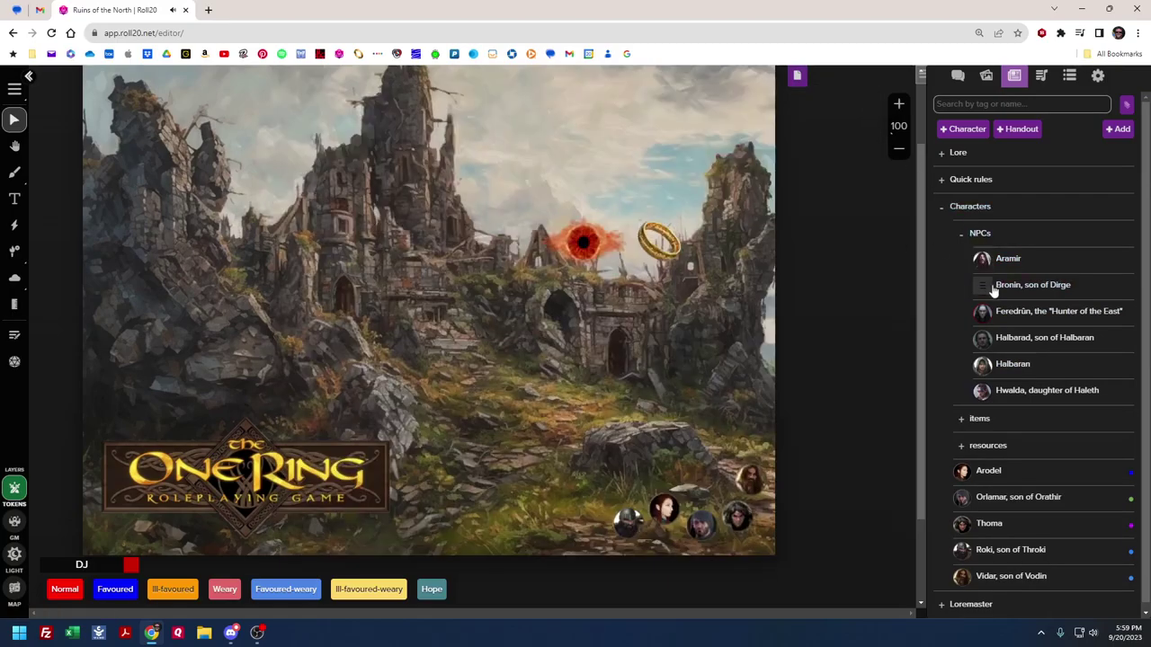
Read the Feredrûn, the "Hunter of the East" handout and its portrait, and close it
{"action": "left_click", "coordinate": [1007, 311]}
{"action": "scroll", "coordinate": [667, 263], "scroll_direction": "down", "scroll_amount": 7}
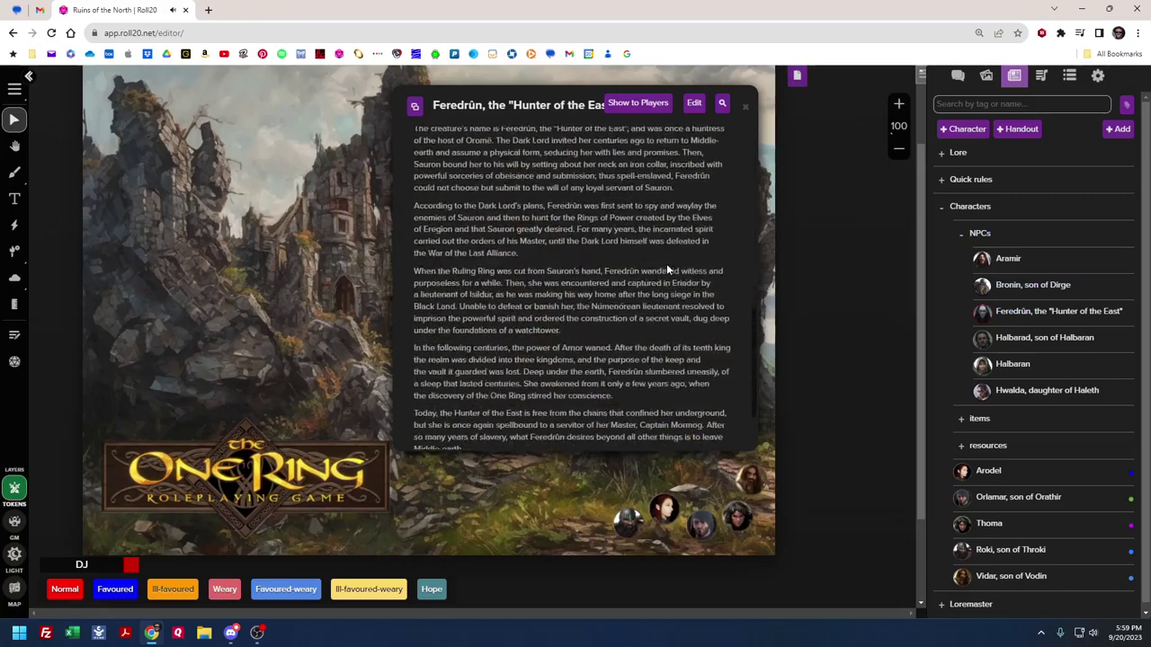
{"action": "scroll", "coordinate": [667, 264], "scroll_direction": "up", "scroll_amount": 7}
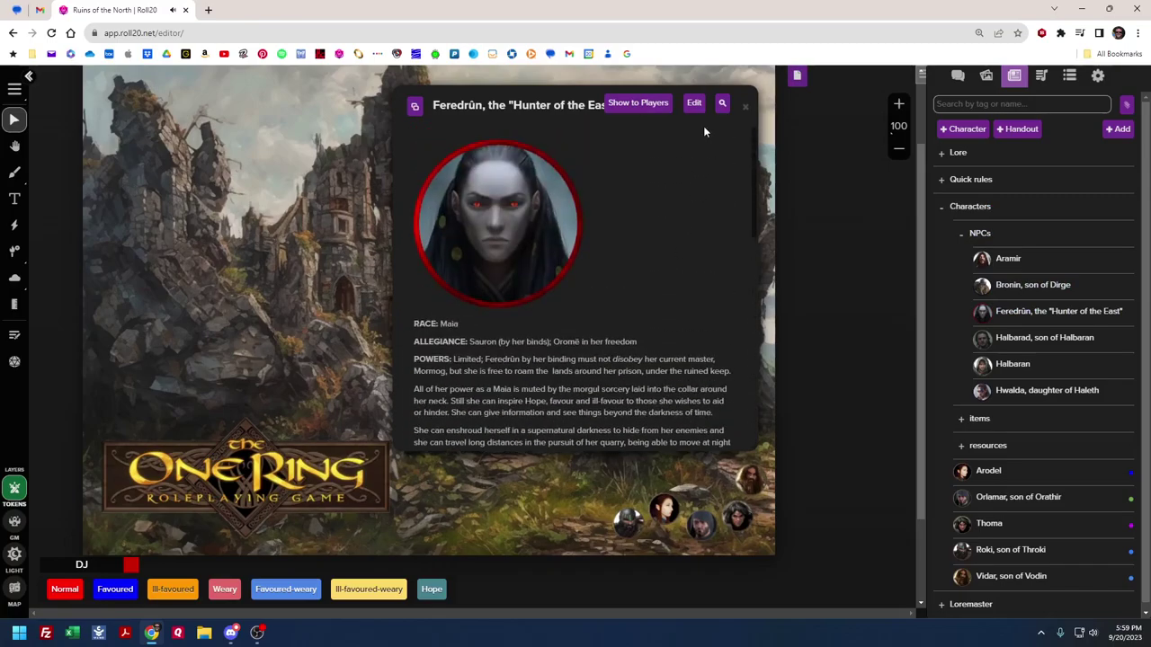
{"action": "left_click", "coordinate": [746, 106]}
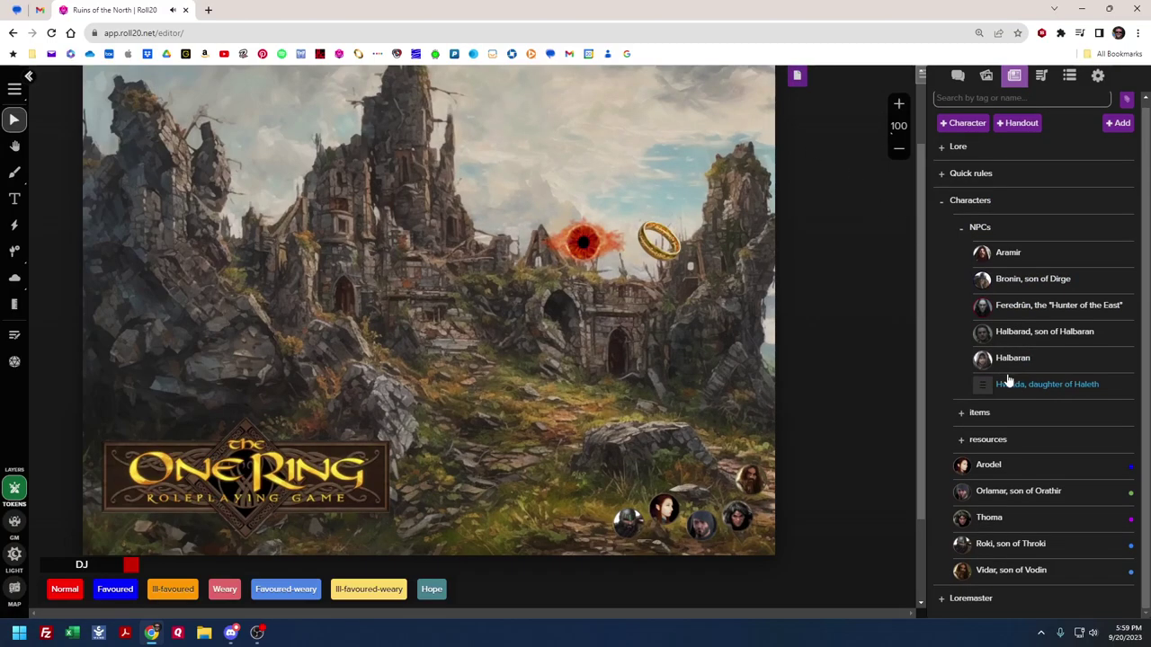
Collapse the NPCs and Characters folders and look through the handouts in the Quick rules folder
{"action": "left_click", "coordinate": [960, 239]}
{"action": "left_click", "coordinate": [944, 208]}
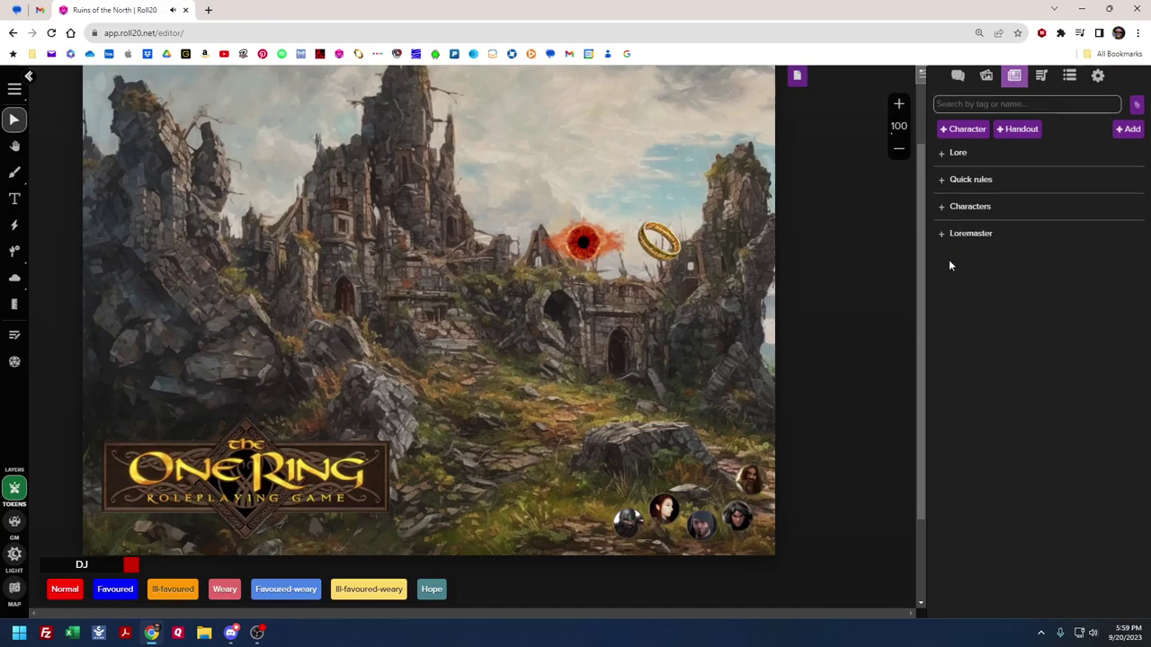
{"action": "left_click", "coordinate": [942, 179]}
{"action": "scroll", "coordinate": [1002, 315], "scroll_direction": "down", "scroll_amount": 3}
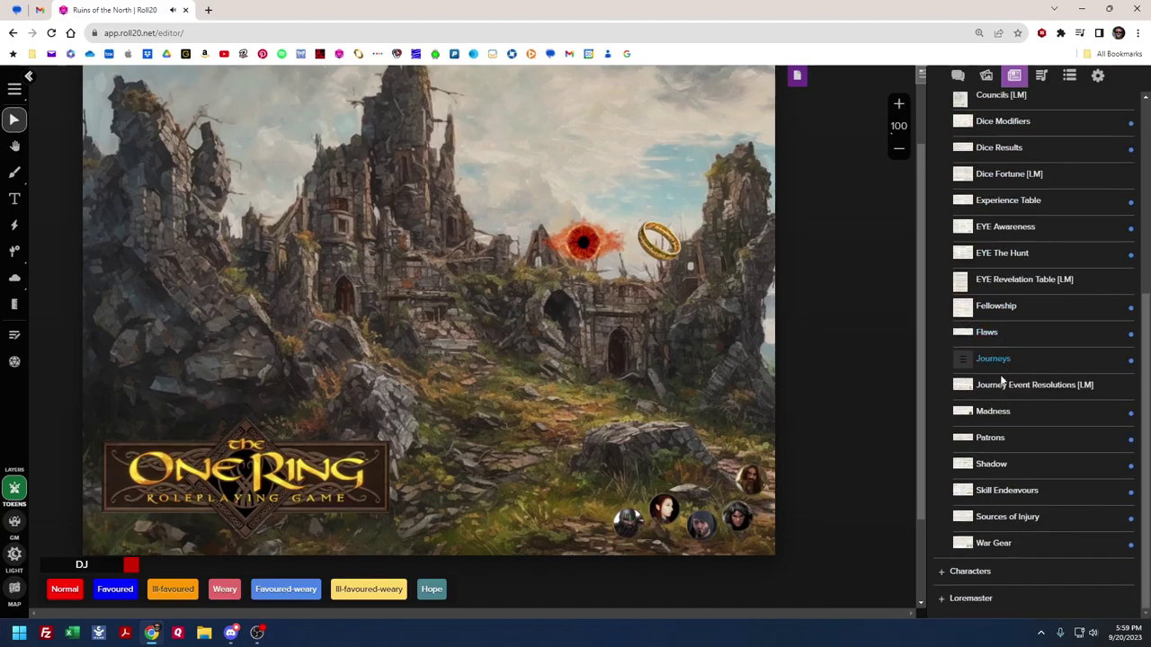
{"action": "scroll", "coordinate": [1003, 310], "scroll_direction": "up", "scroll_amount": 3}
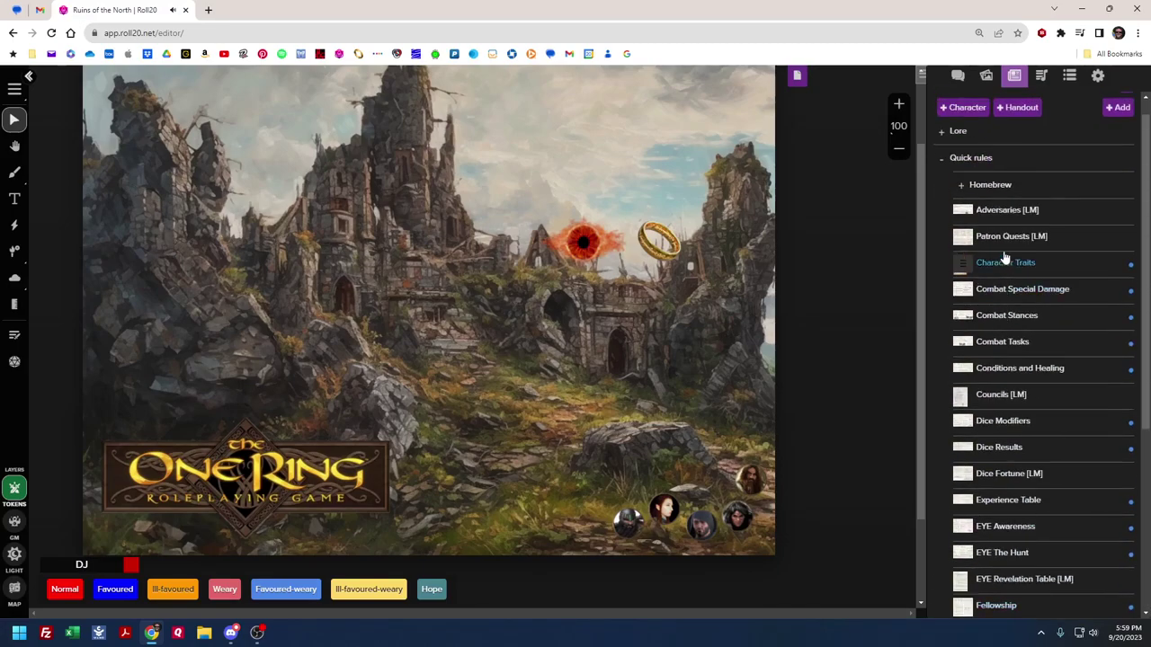
View the enlarged rules image of the Combat Stances handout and close the handout
{"action": "left_click", "coordinate": [1002, 320]}
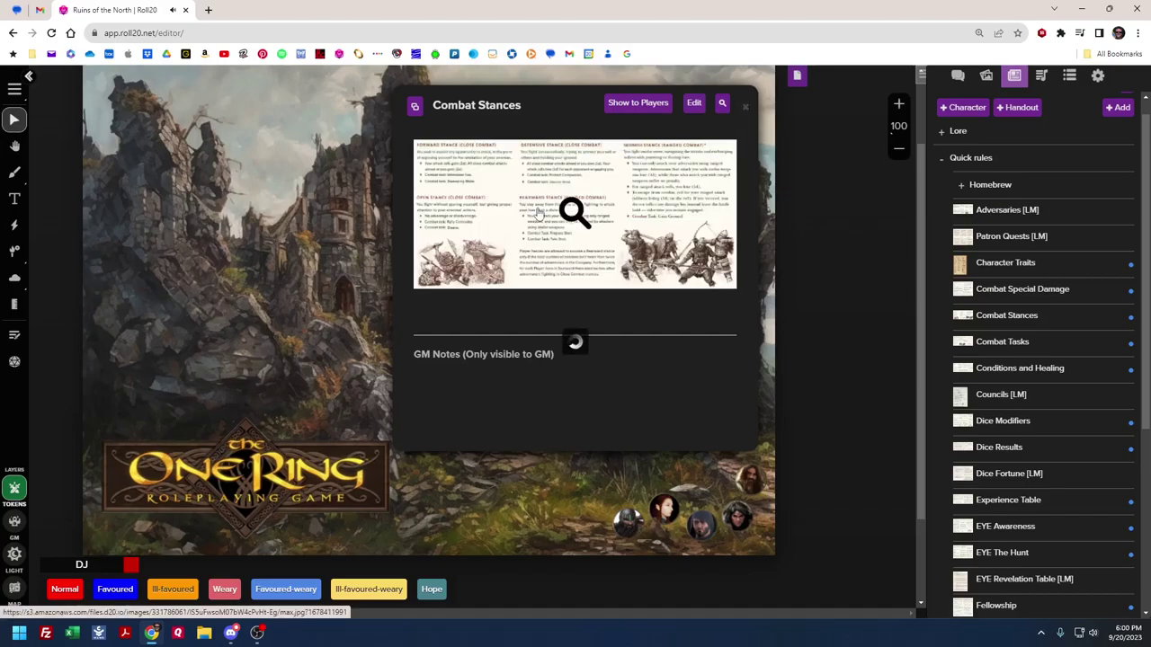
{"action": "left_click", "coordinate": [537, 212]}
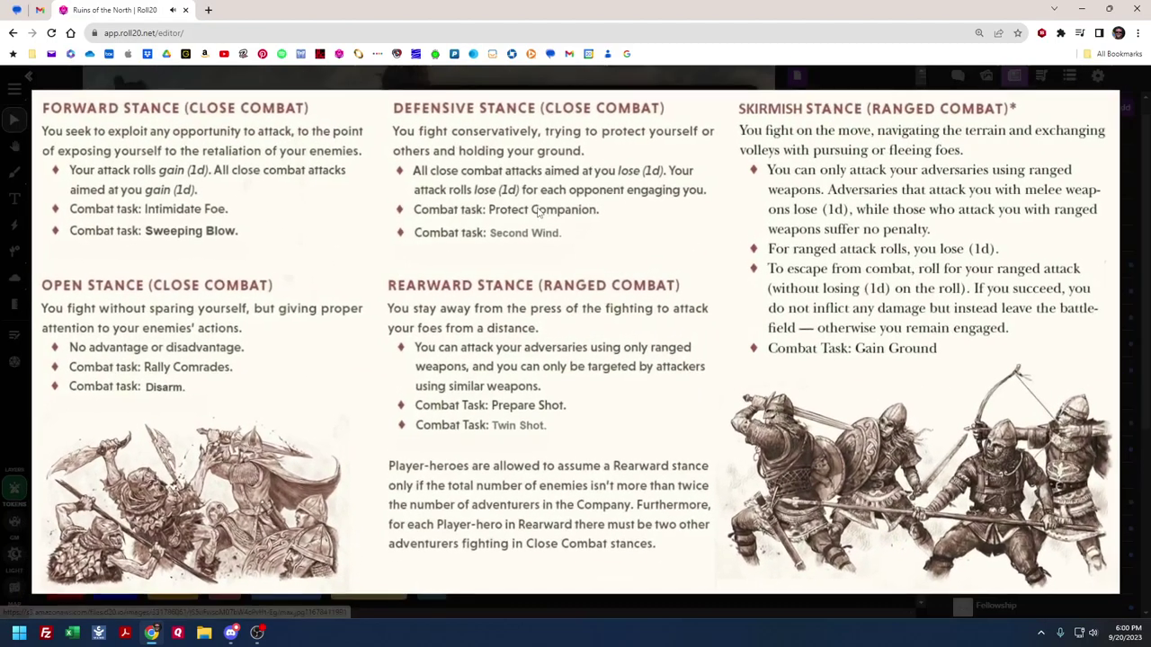
{"action": "left_click", "coordinate": [577, 296]}
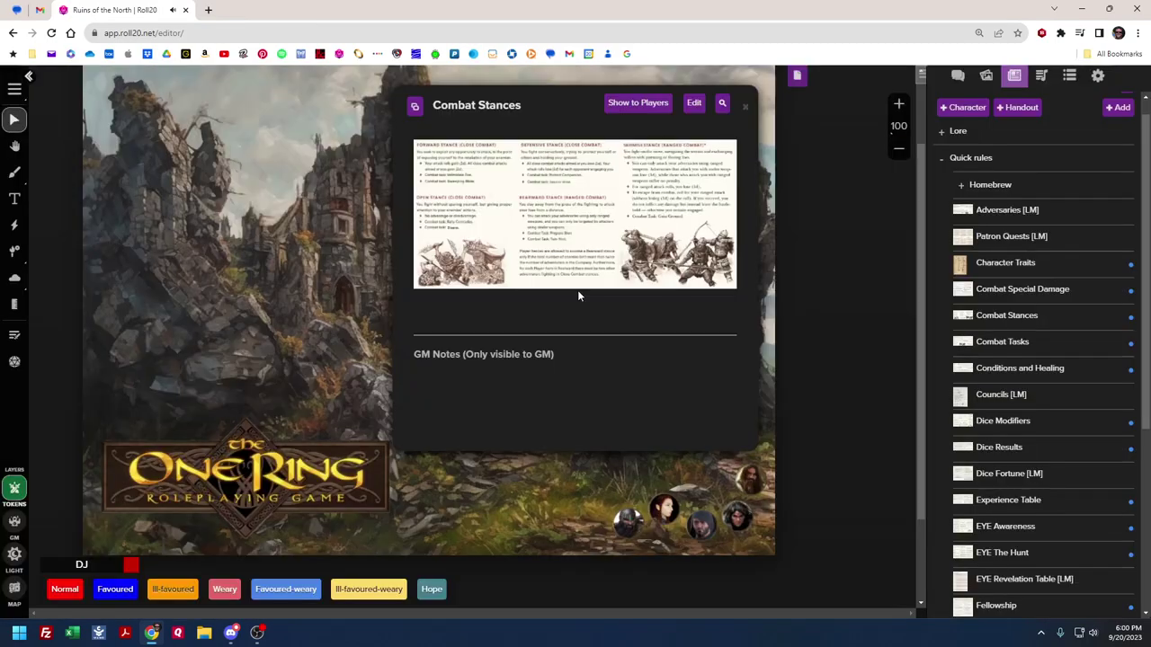
{"action": "left_click", "coordinate": [744, 109]}
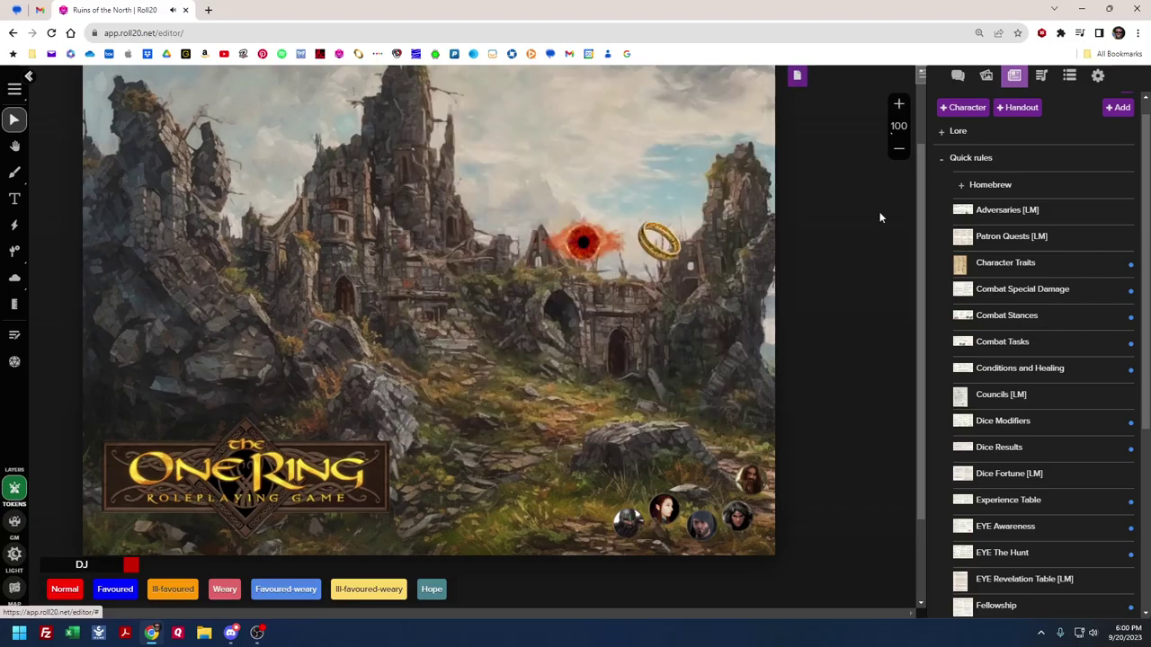
Collapse Quick rules, expand the Lore folder, and look through its Locations handouts before collapsing that subfolder
{"action": "left_click", "coordinate": [942, 162]}
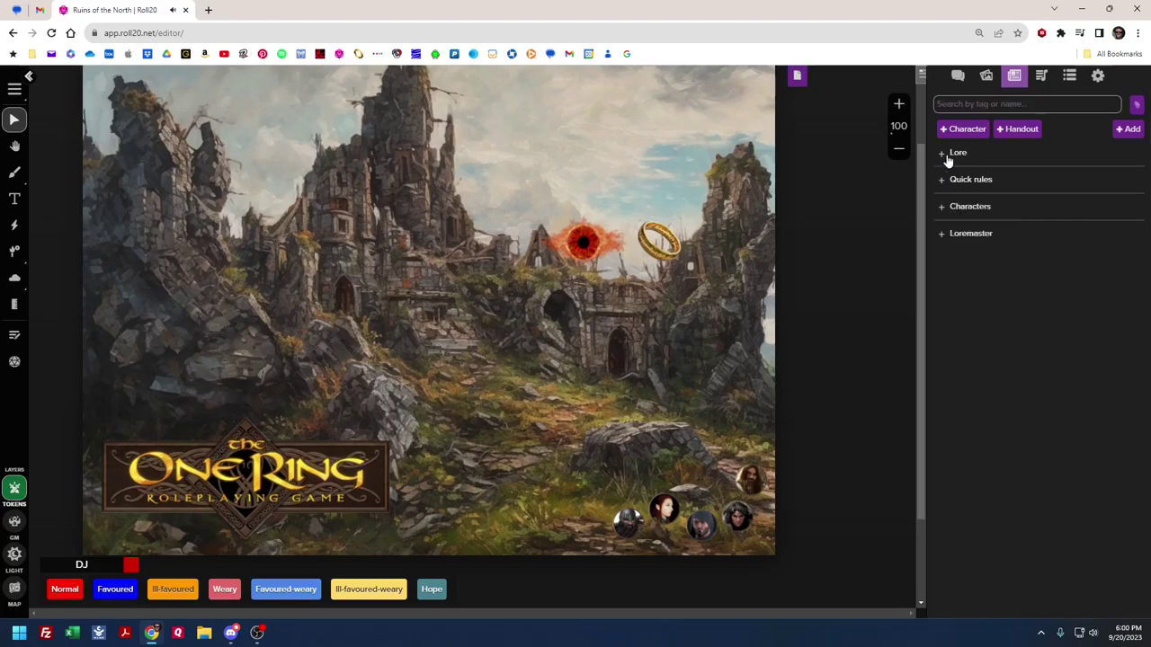
{"action": "left_click", "coordinate": [944, 154]}
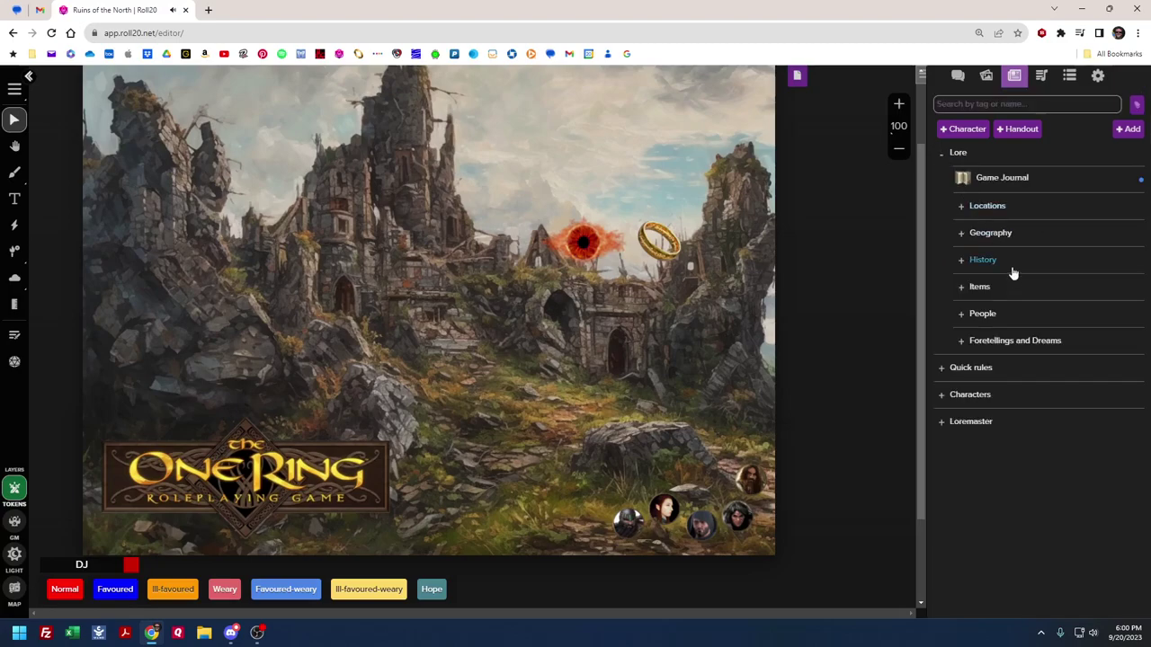
{"action": "left_click", "coordinate": [964, 212]}
{"action": "scroll", "coordinate": [1016, 288], "scroll_direction": "down", "scroll_amount": 4}
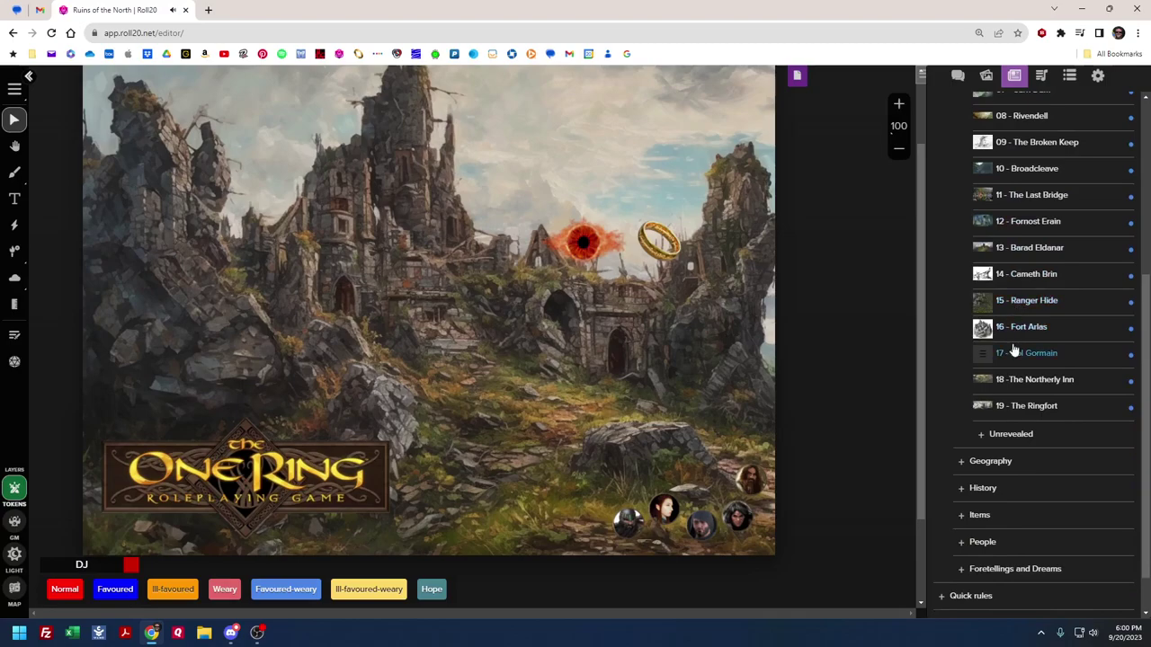
{"action": "scroll", "coordinate": [1015, 332], "scroll_direction": "up", "scroll_amount": 4}
{"action": "left_click", "coordinate": [963, 214]}
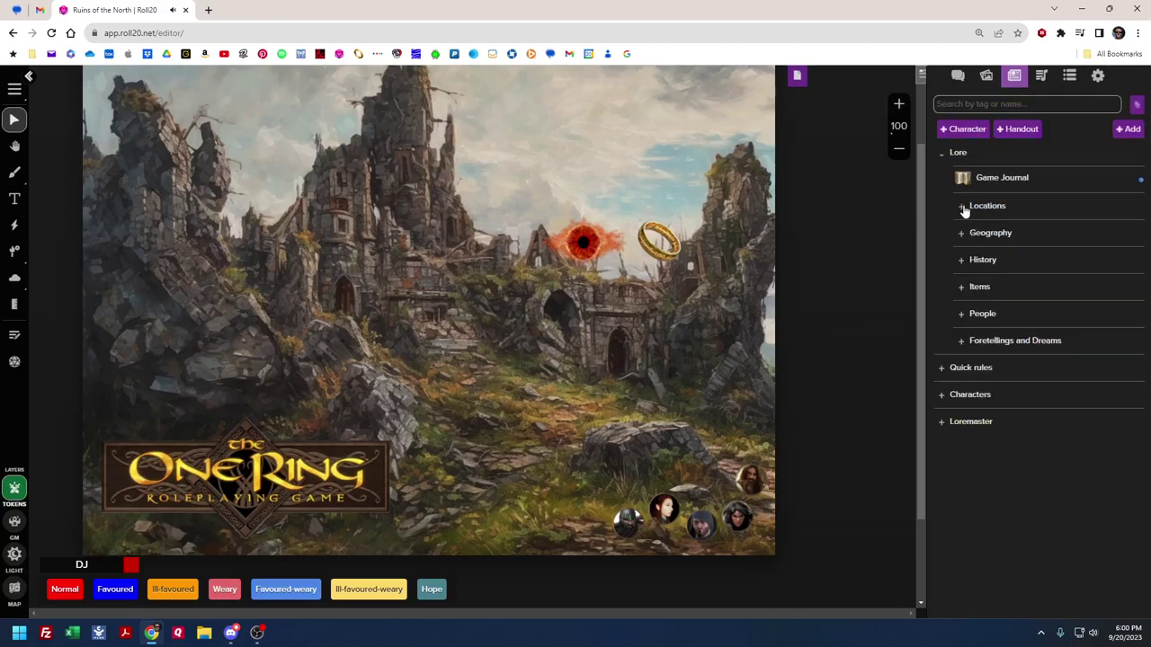
Look through the Geography folder in Lore, read the Mount Gram handout, and close both handout and folder
{"action": "left_click", "coordinate": [965, 236]}
{"action": "scroll", "coordinate": [989, 288], "scroll_direction": "down", "scroll_amount": 2}
{"action": "scroll", "coordinate": [998, 315], "scroll_direction": "up", "scroll_amount": 2}
{"action": "left_click", "coordinate": [1014, 363]}
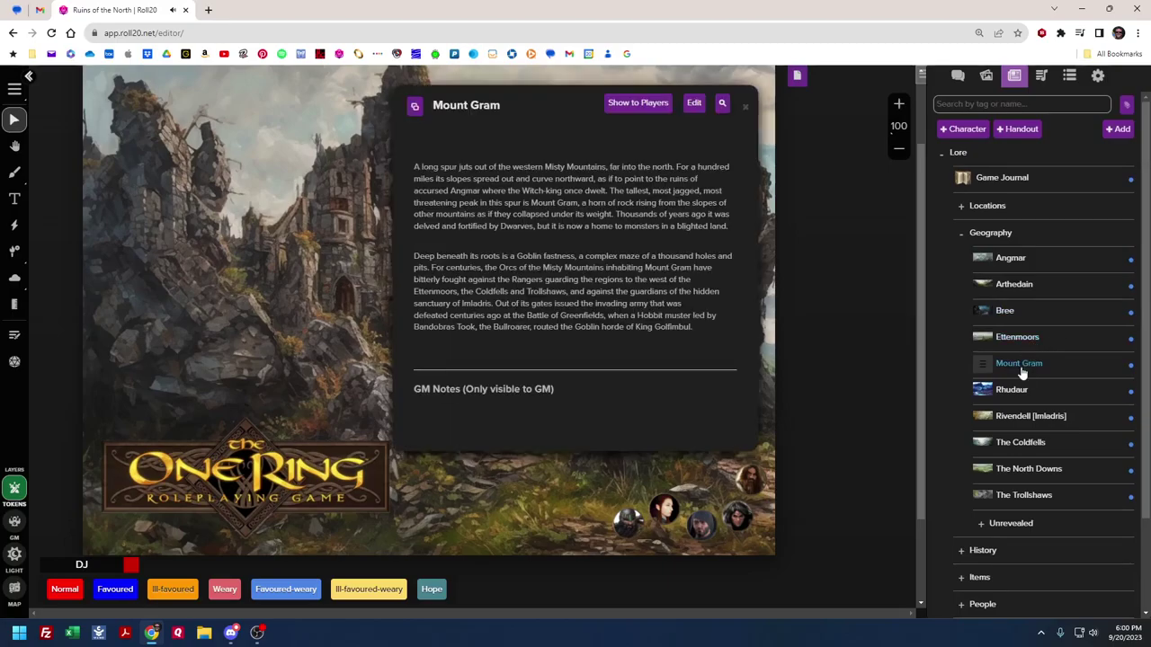
{"action": "scroll", "coordinate": [632, 280], "scroll_direction": "down", "scroll_amount": 1}
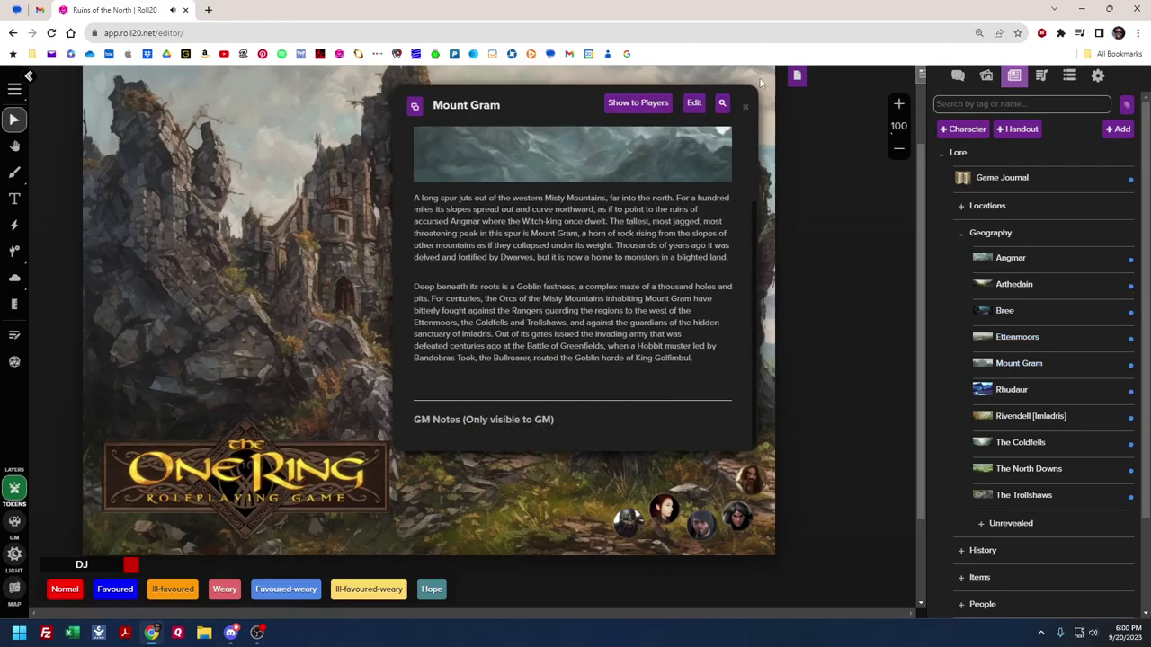
{"action": "left_click", "coordinate": [745, 107]}
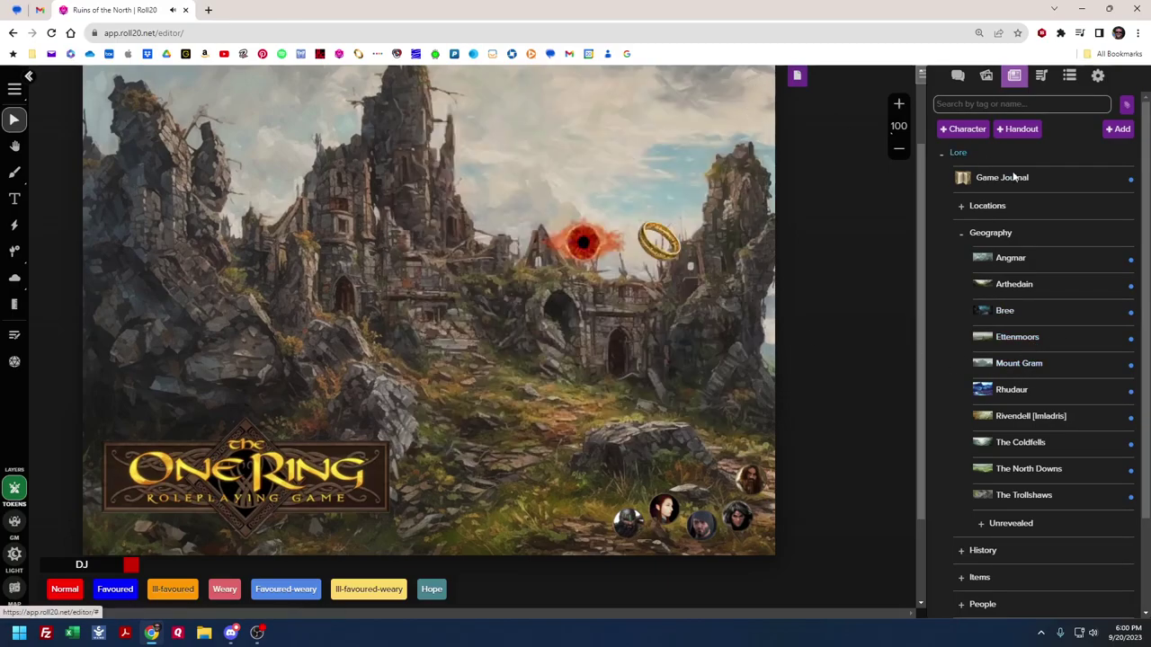
{"action": "left_click", "coordinate": [962, 238]}
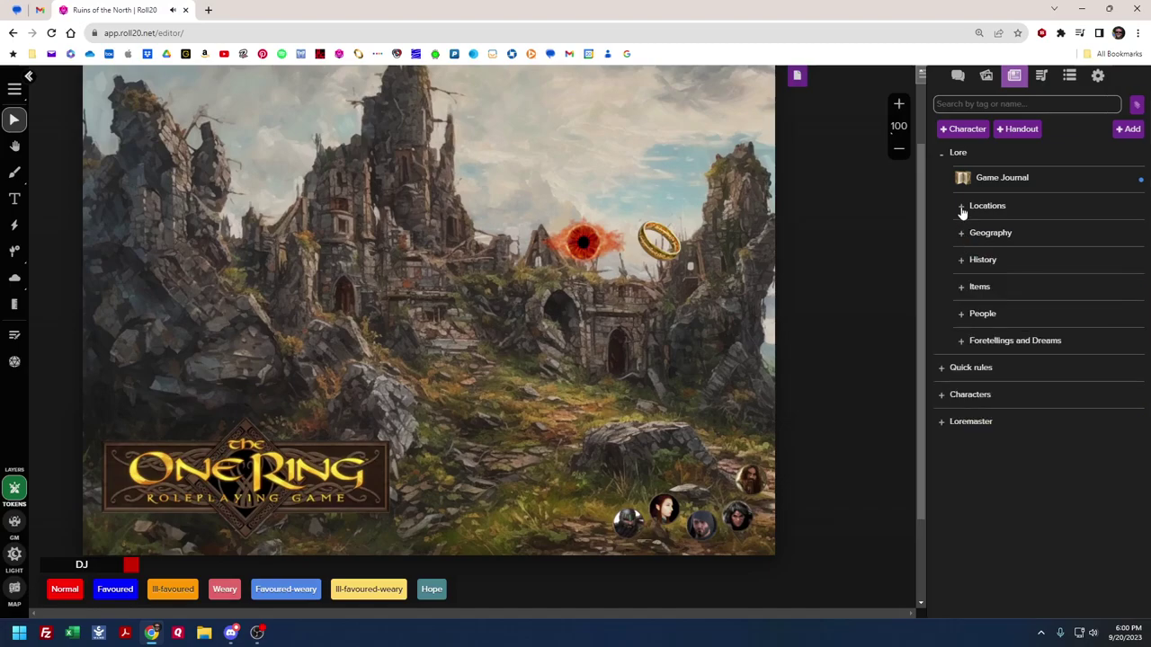
Expand the Locations folder in Lore, read through the 13 - Barad Eldanar handout, and close both handout and folder
{"action": "left_click", "coordinate": [961, 210]}
{"action": "scroll", "coordinate": [1034, 405], "scroll_direction": "down", "scroll_amount": 3}
{"action": "scroll", "coordinate": [1034, 398], "scroll_direction": "up", "scroll_amount": 1}
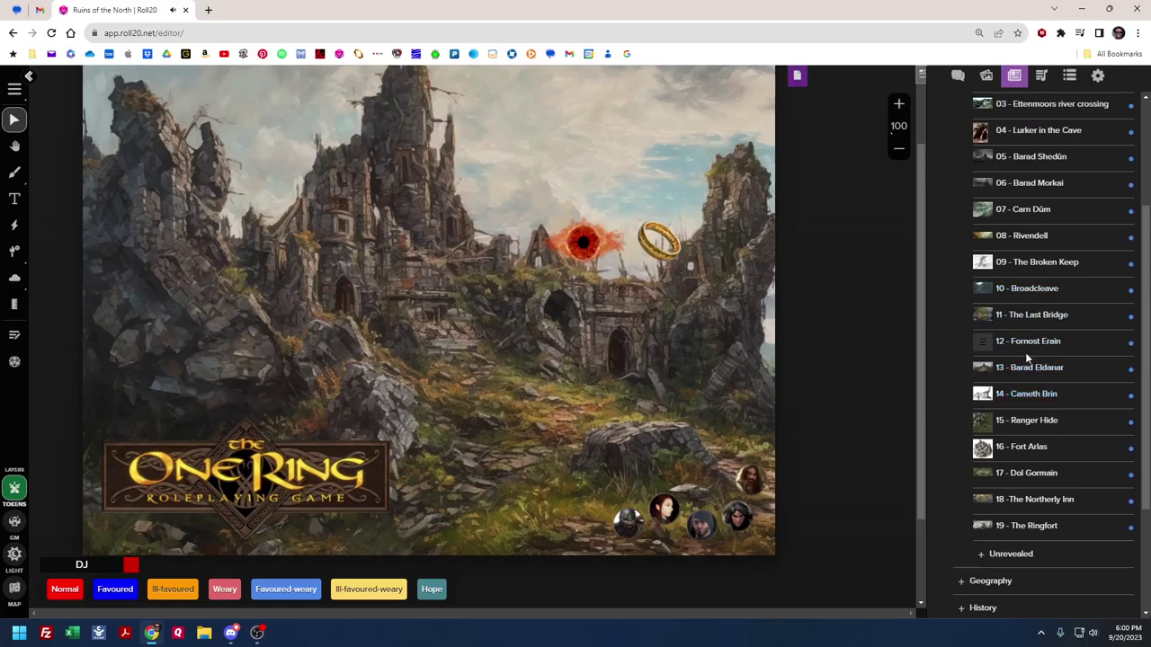
{"action": "left_click", "coordinate": [1028, 366]}
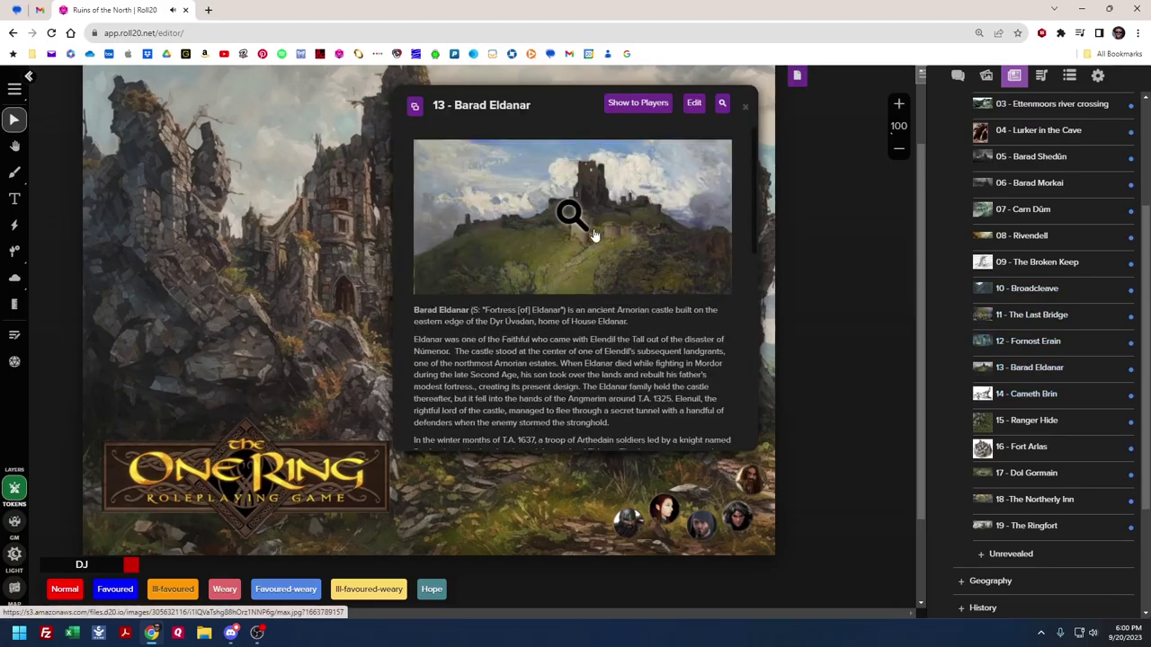
{"action": "scroll", "coordinate": [593, 236], "scroll_direction": "down", "scroll_amount": 10}
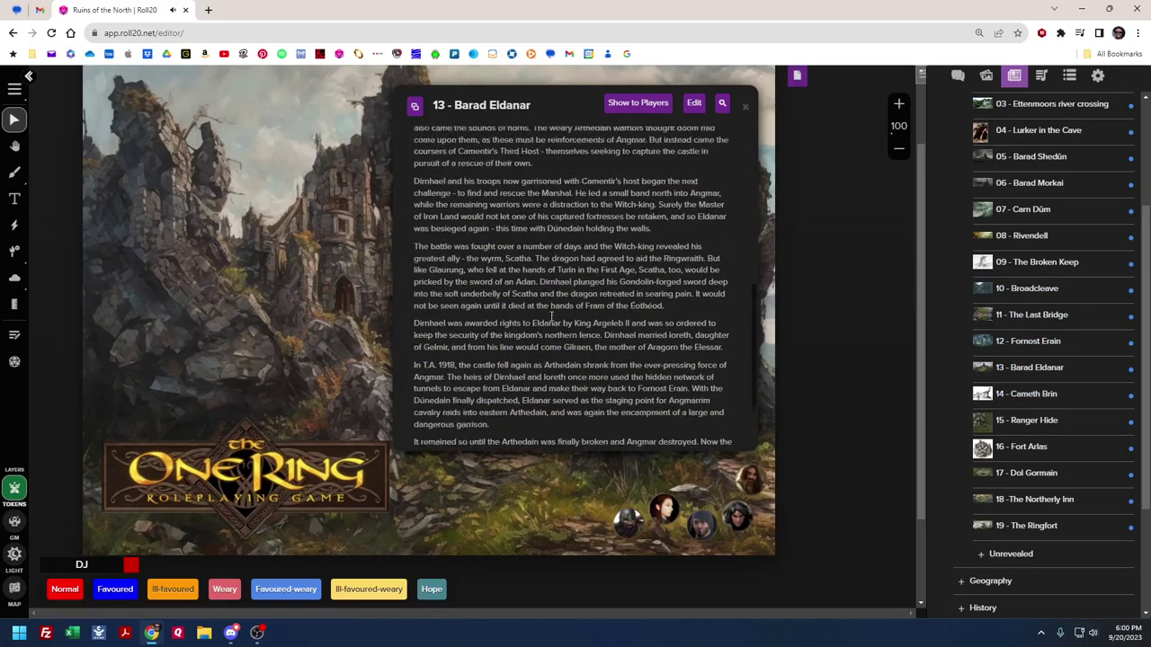
{"action": "left_click", "coordinate": [746, 106]}
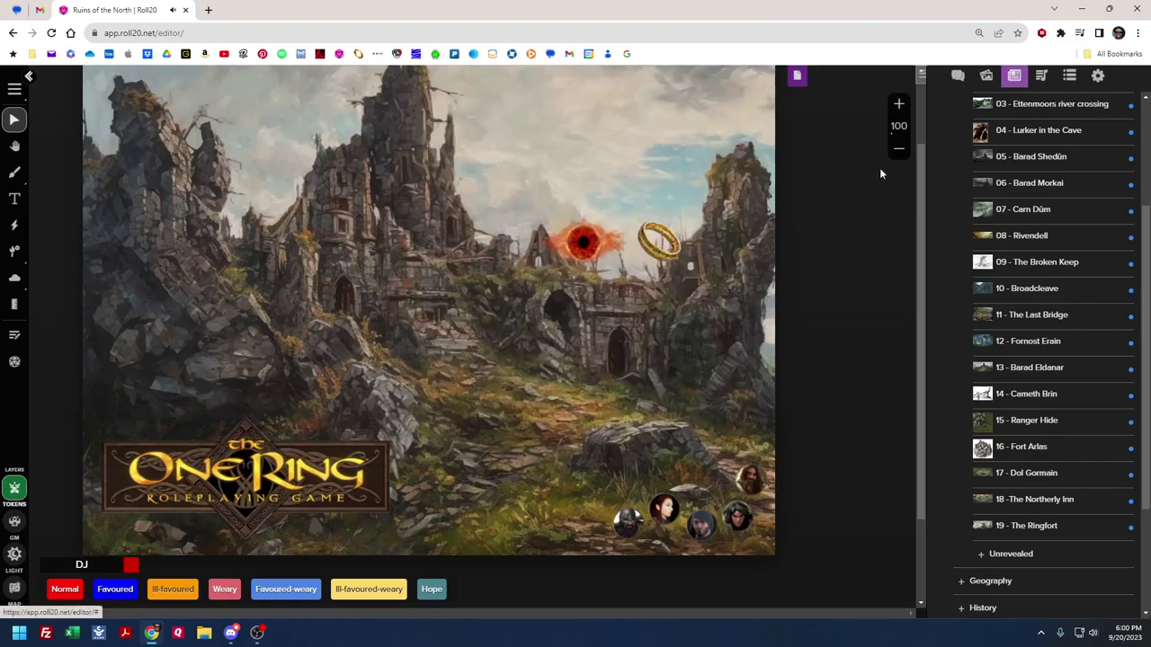
{"action": "scroll", "coordinate": [1002, 316], "scroll_direction": "up", "scroll_amount": 2}
{"action": "left_click", "coordinate": [962, 207]}
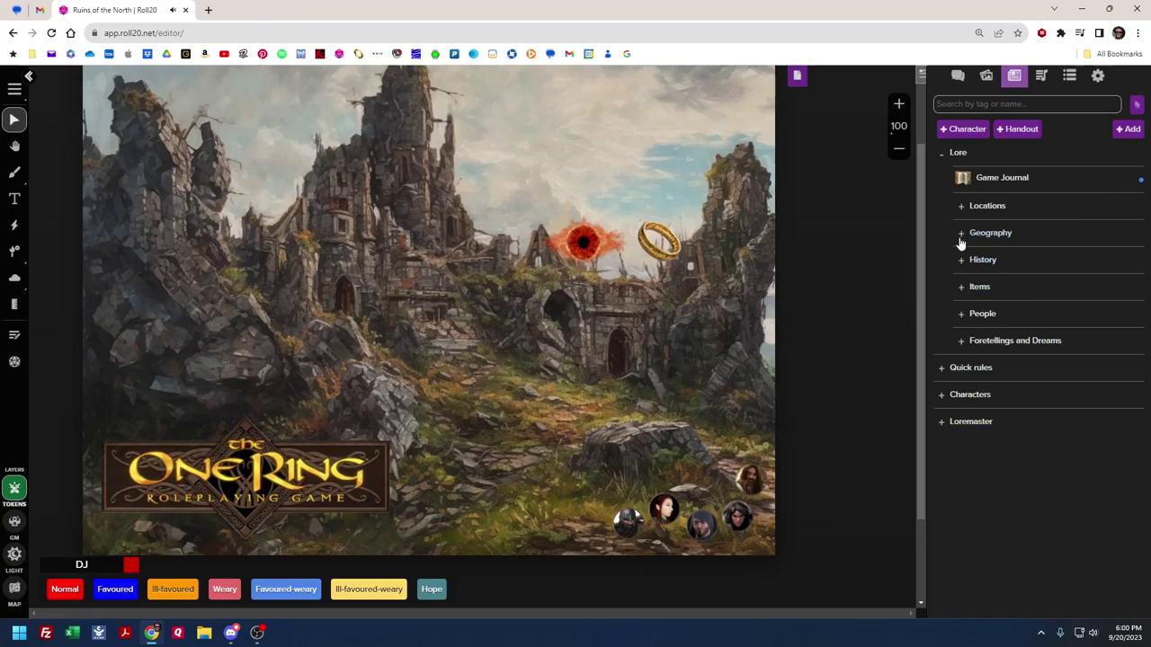
Expand the Locations folder, look through its Unrevealed subfolder, and collapse both
{"action": "left_click", "coordinate": [962, 207]}
{"action": "scroll", "coordinate": [969, 471], "scroll_direction": "down", "scroll_amount": 4}
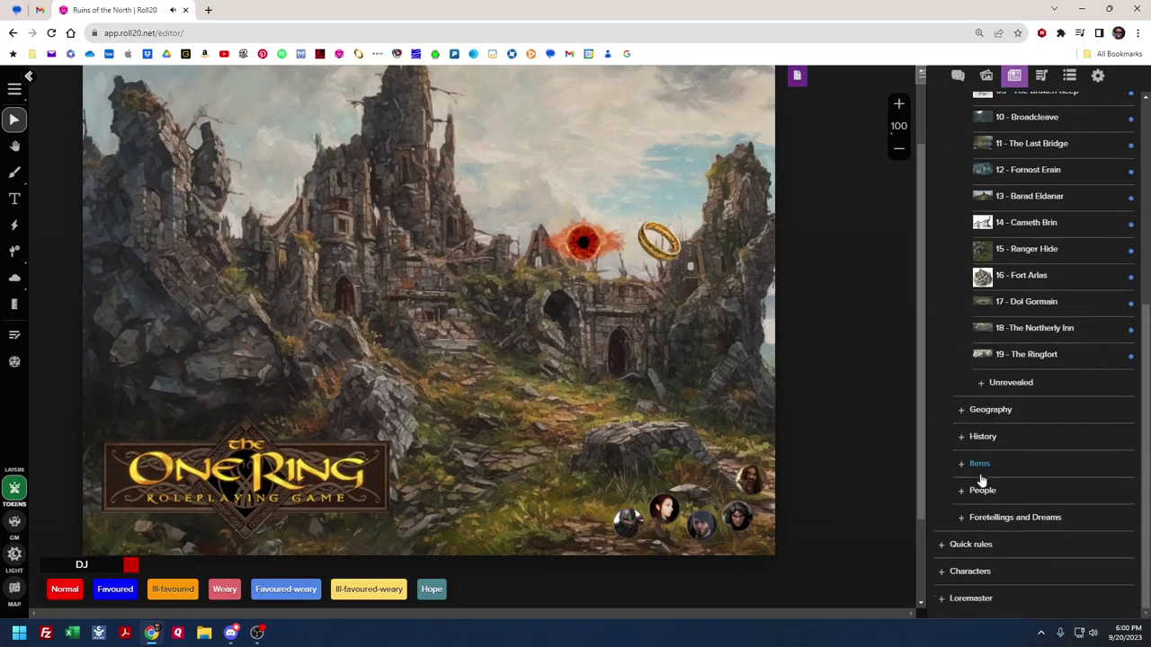
{"action": "left_click", "coordinate": [985, 383]}
{"action": "scroll", "coordinate": [1021, 423], "scroll_direction": "down", "scroll_amount": 2}
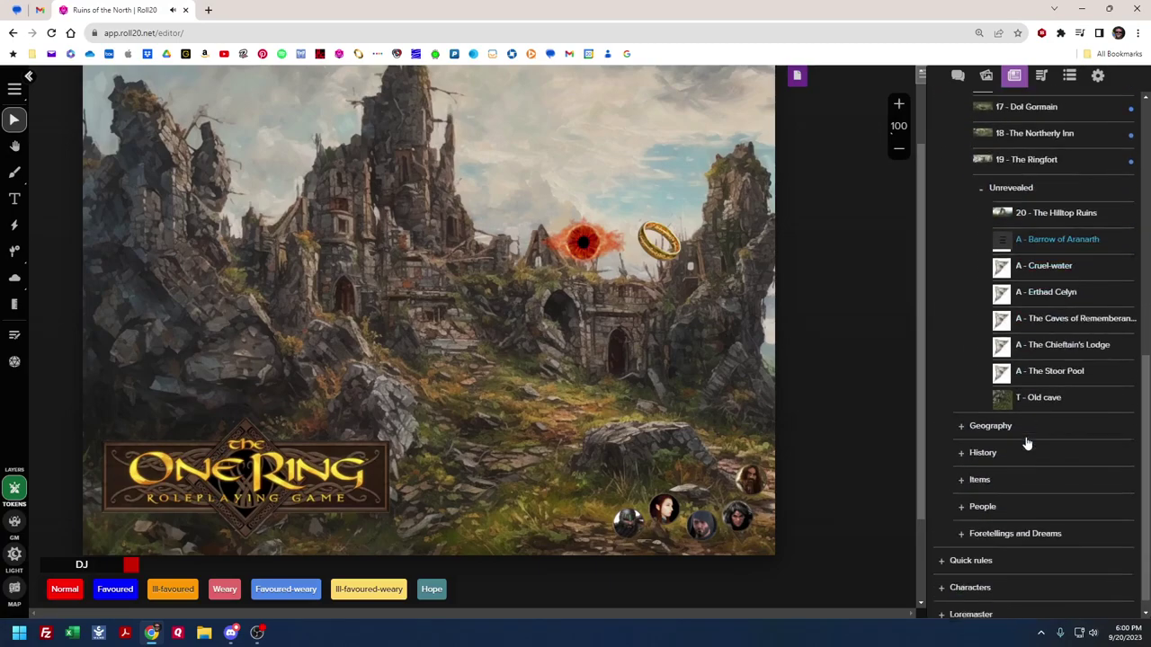
{"action": "left_click", "coordinate": [983, 171]}
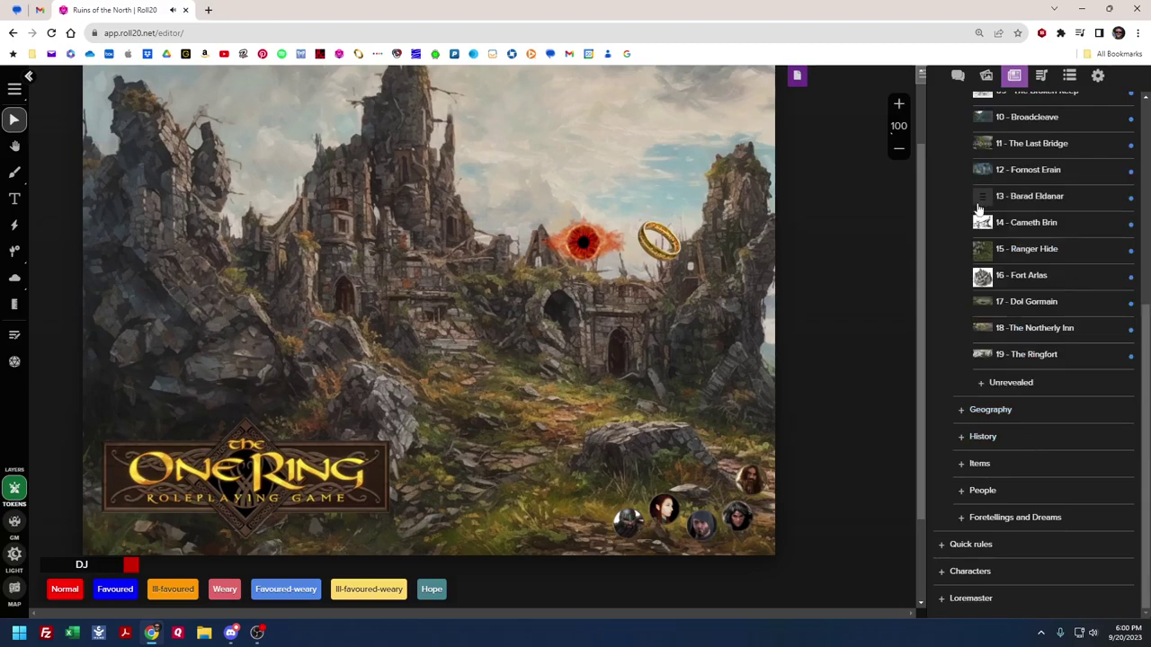
{"action": "scroll", "coordinate": [963, 364], "scroll_direction": "up", "scroll_amount": 5}
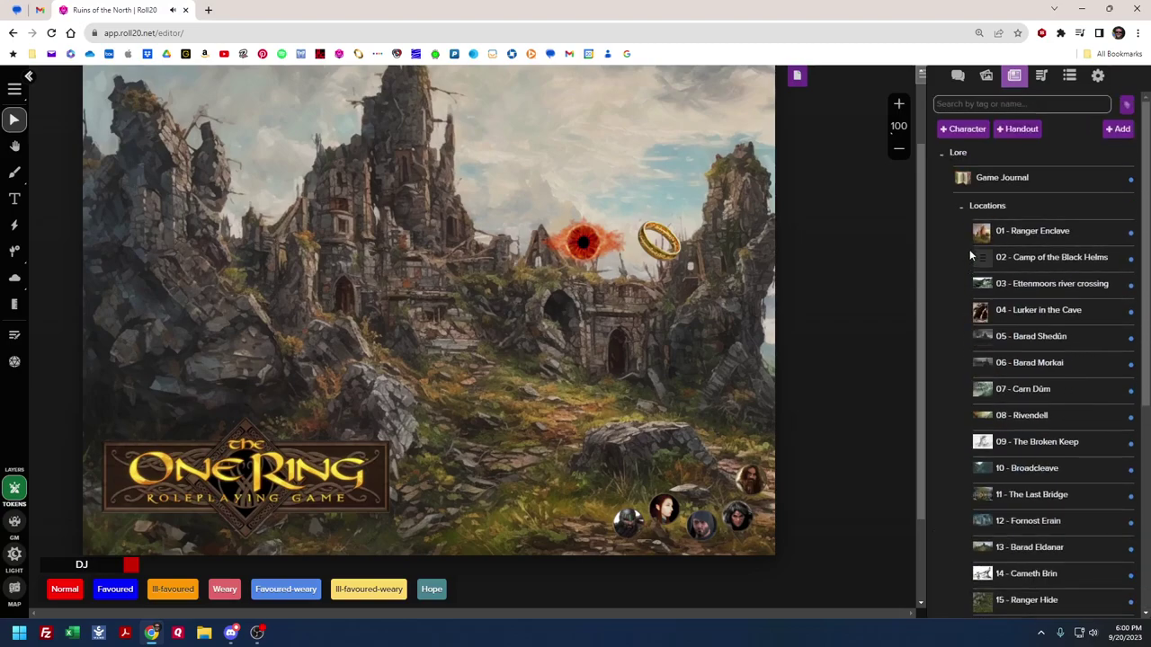
{"action": "left_click", "coordinate": [962, 214]}
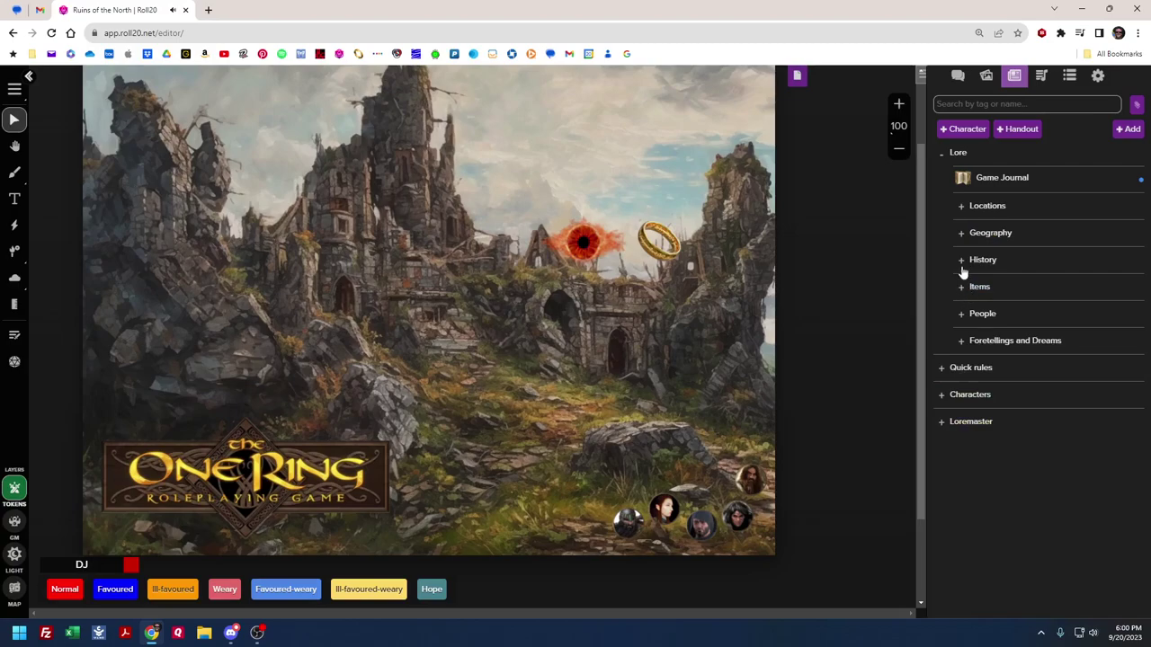
Expand the History folder, view the enlarged image and text of the Line of Northern Kings handout, and close the handout
{"action": "left_click", "coordinate": [962, 265]}
{"action": "scroll", "coordinate": [963, 265], "scroll_direction": "down", "scroll_amount": 3}
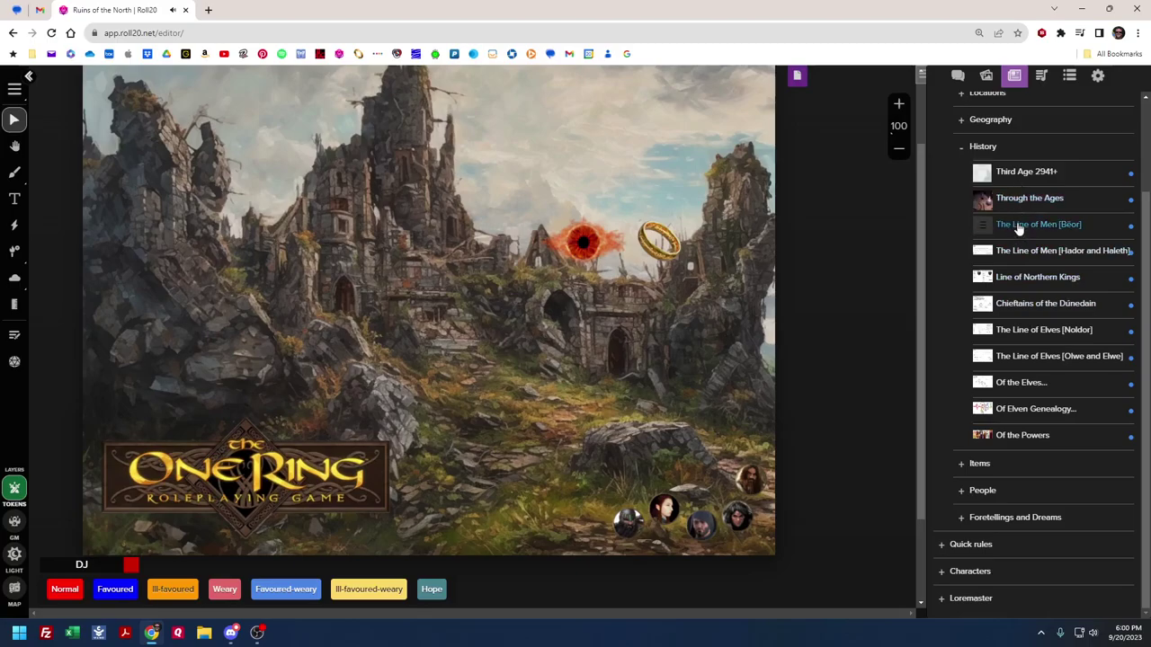
{"action": "left_click", "coordinate": [1034, 276]}
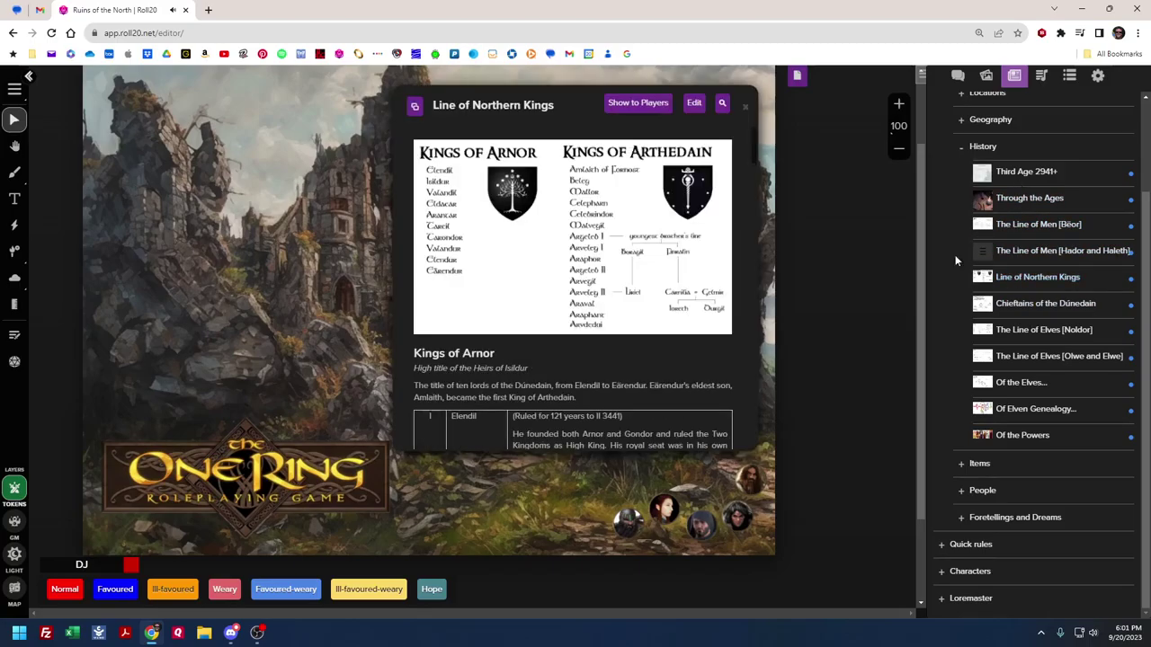
{"action": "left_click", "coordinate": [569, 234]}
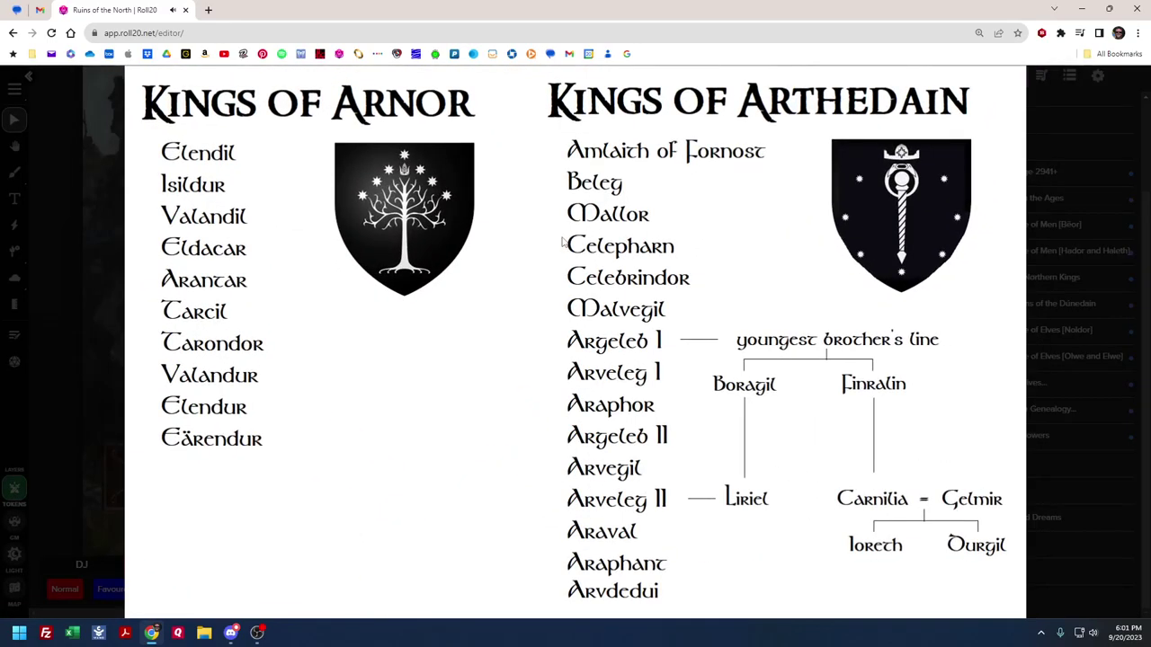
{"action": "left_click", "coordinate": [508, 309]}
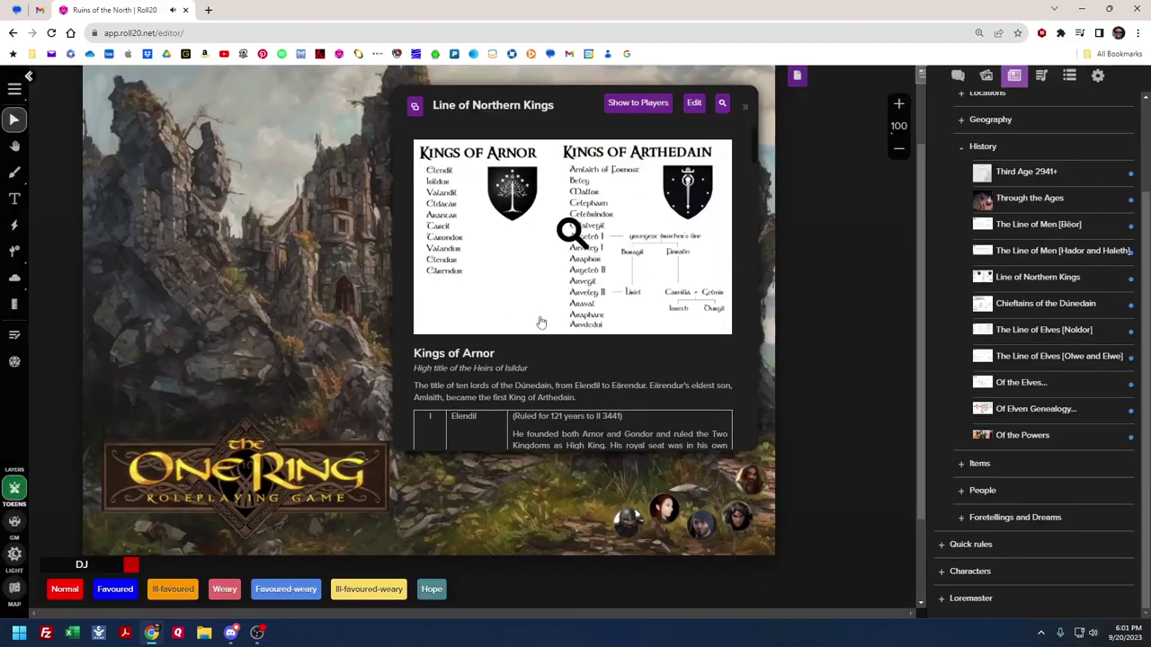
{"action": "scroll", "coordinate": [588, 361], "scroll_direction": "down", "scroll_amount": 10}
{"action": "scroll", "coordinate": [589, 366], "scroll_direction": "down", "scroll_amount": 15}
{"action": "scroll", "coordinate": [589, 366], "scroll_direction": "down", "scroll_amount": 10}
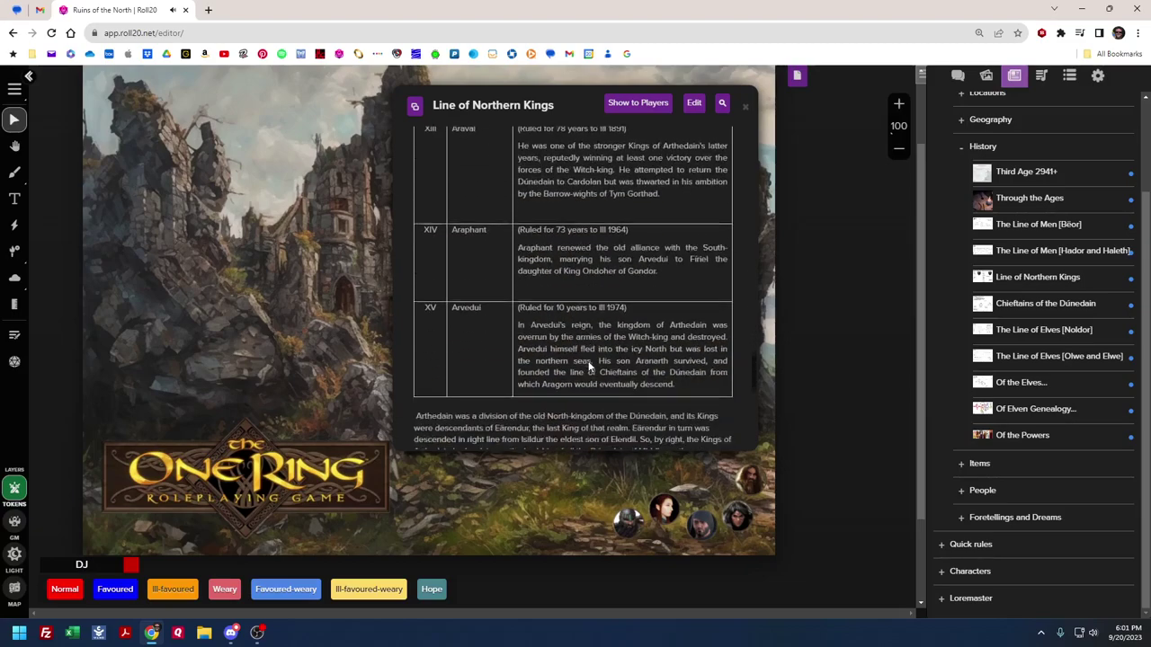
{"action": "left_click", "coordinate": [748, 100]}
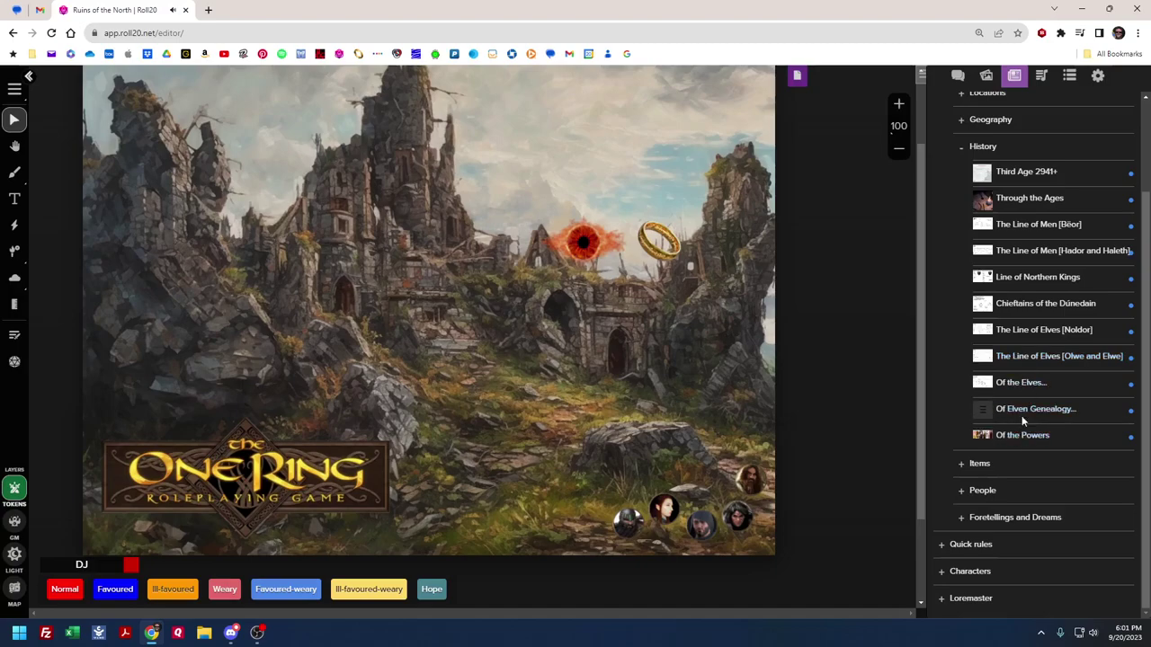
View the Of the Elves... handout and the enlarged family tree of The Line of Elves [Olwe and Elwe], closing each one
{"action": "left_click", "coordinate": [1019, 383]}
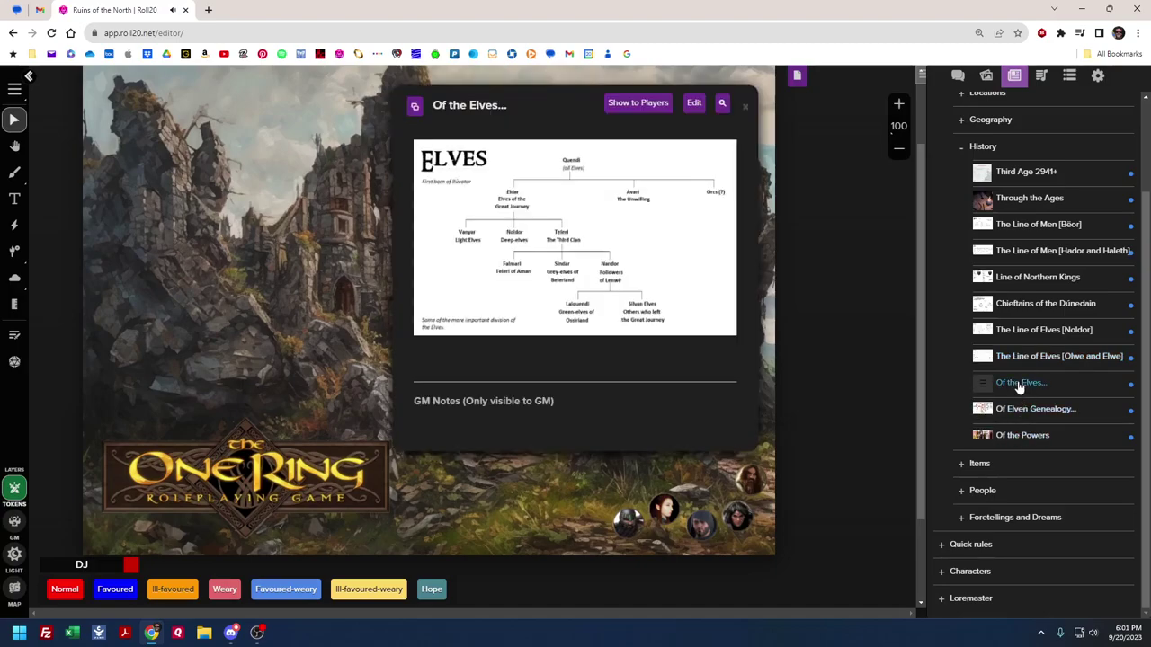
{"action": "left_click", "coordinate": [745, 106]}
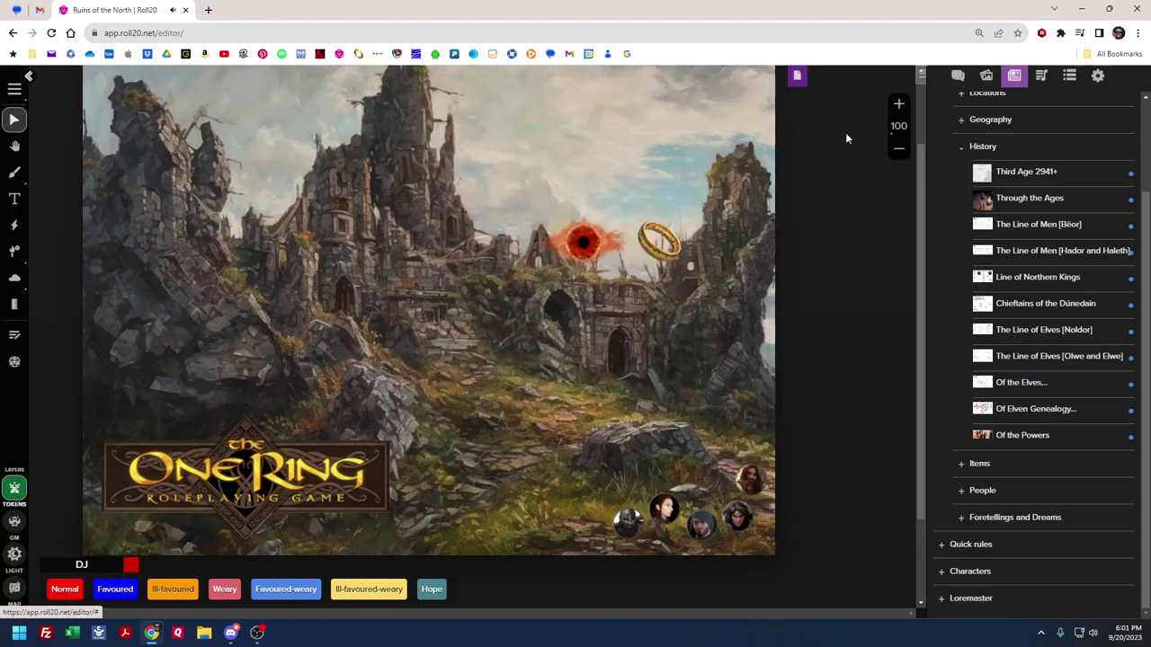
{"action": "left_click", "coordinate": [1008, 359]}
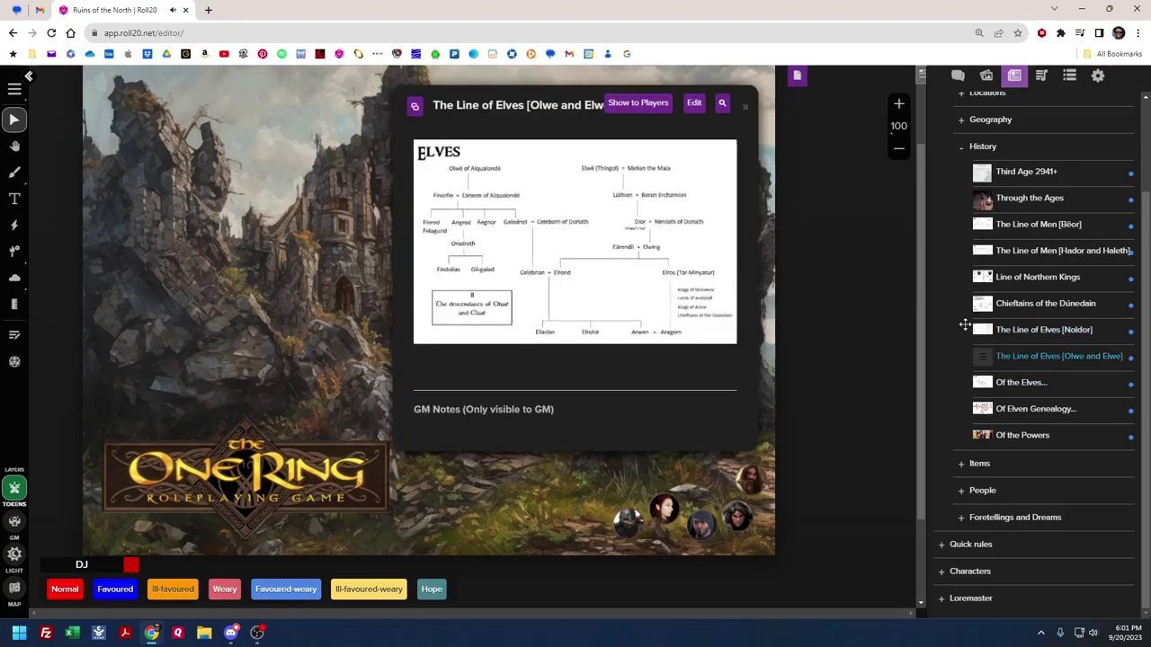
{"action": "left_click", "coordinate": [573, 236]}
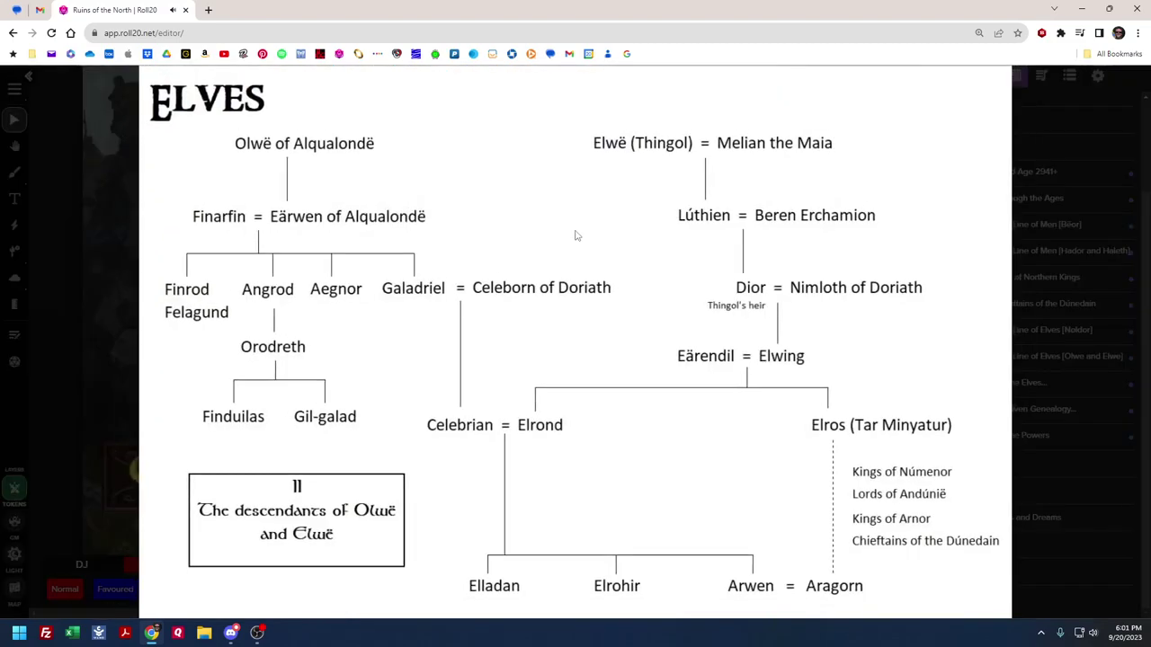
{"action": "left_click", "coordinate": [579, 286]}
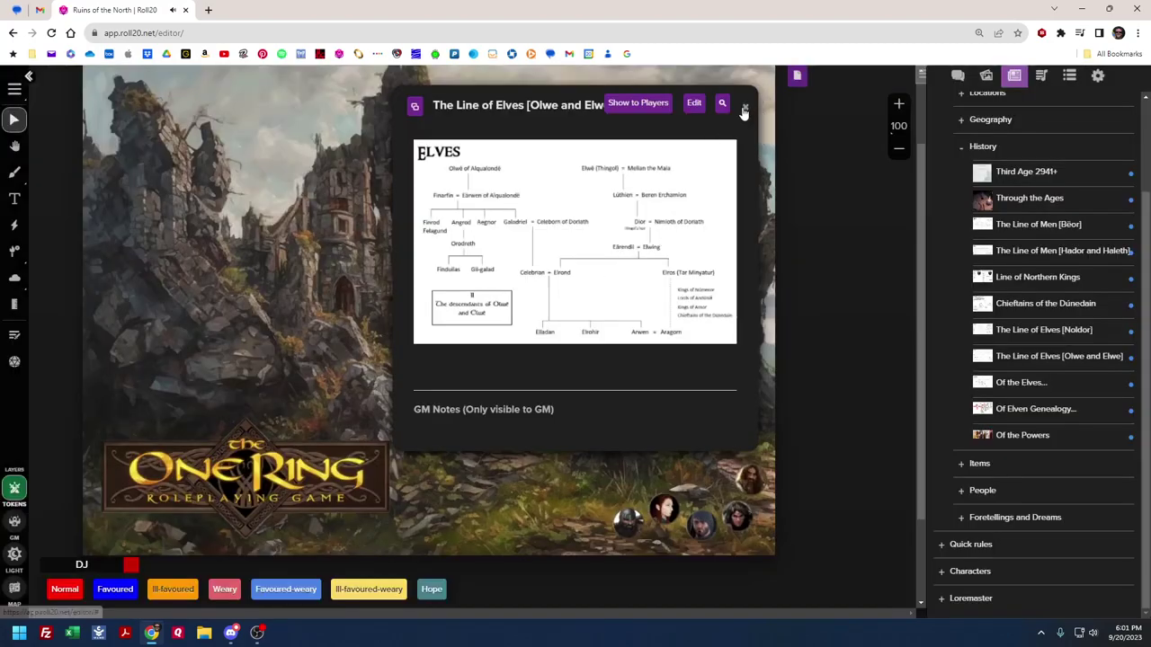
{"action": "left_click", "coordinate": [741, 107]}
Collapse the History and Lore folders and expand the Loremaster folder with its GM Info subfolder
{"action": "left_click", "coordinate": [961, 151]}
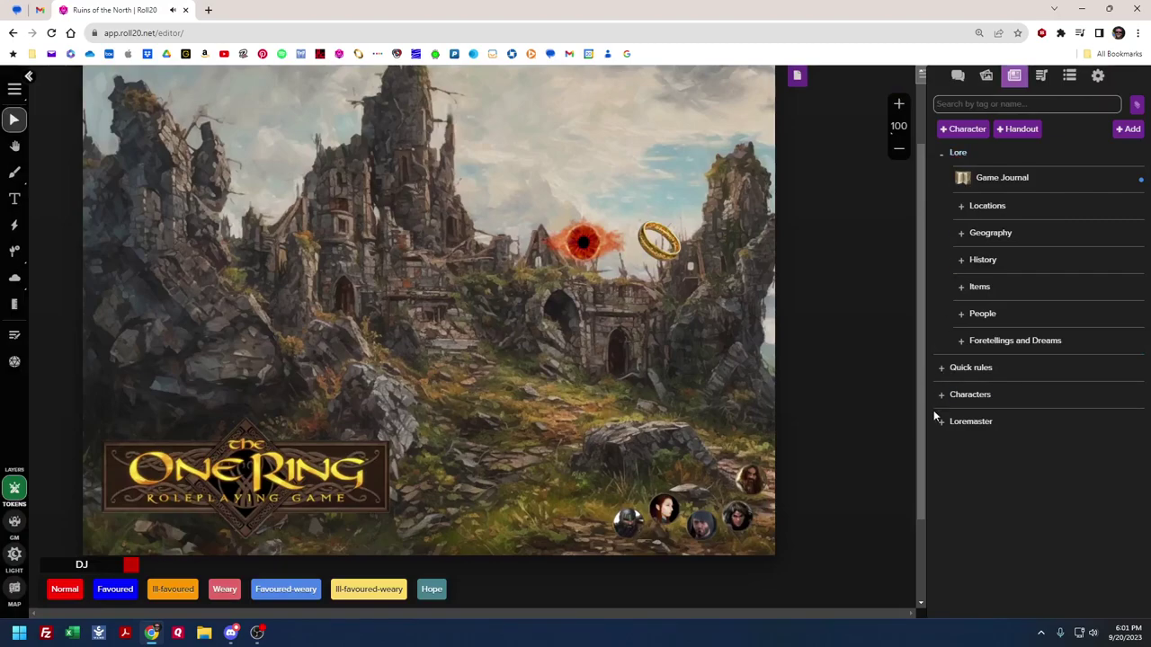
{"action": "left_click", "coordinate": [941, 157]}
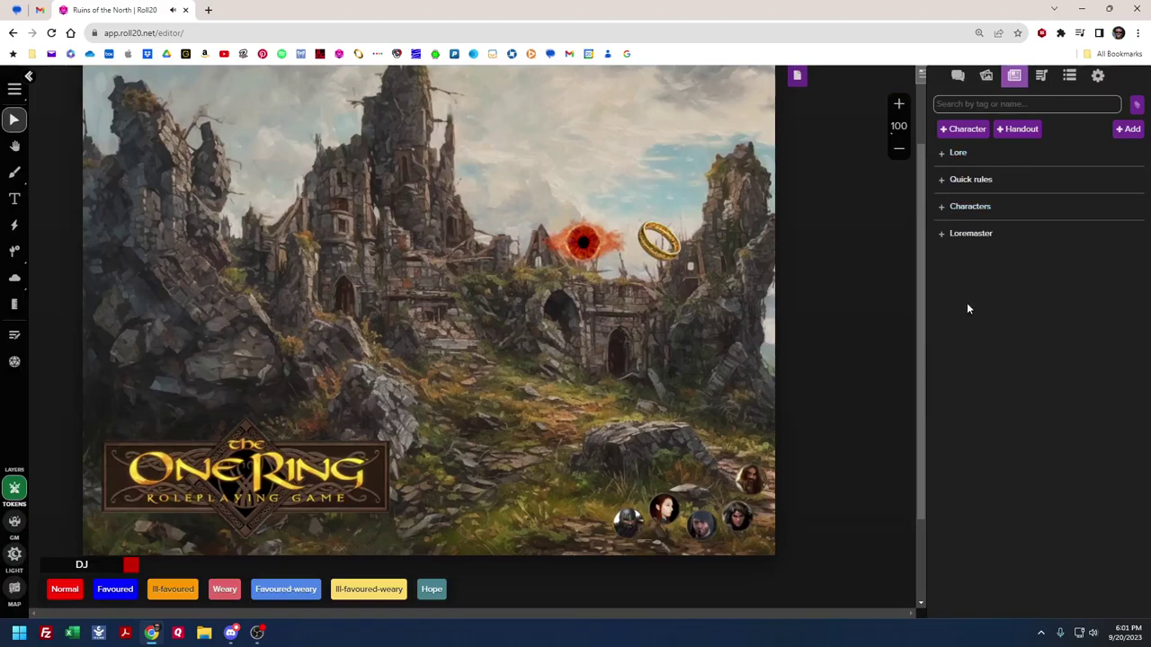
{"action": "left_click", "coordinate": [942, 235]}
{"action": "left_click", "coordinate": [962, 262]}
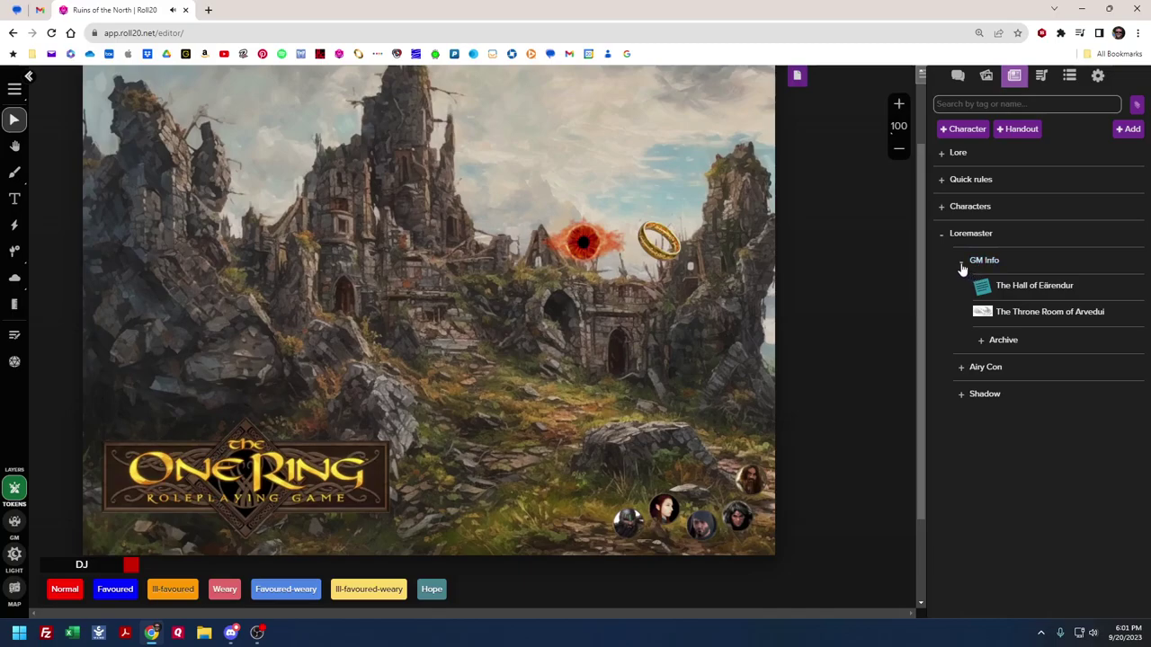
Read through The Throne Room of Arvedui handout, close it, and collapse the GM Info subfolder
{"action": "left_click", "coordinate": [1015, 311]}
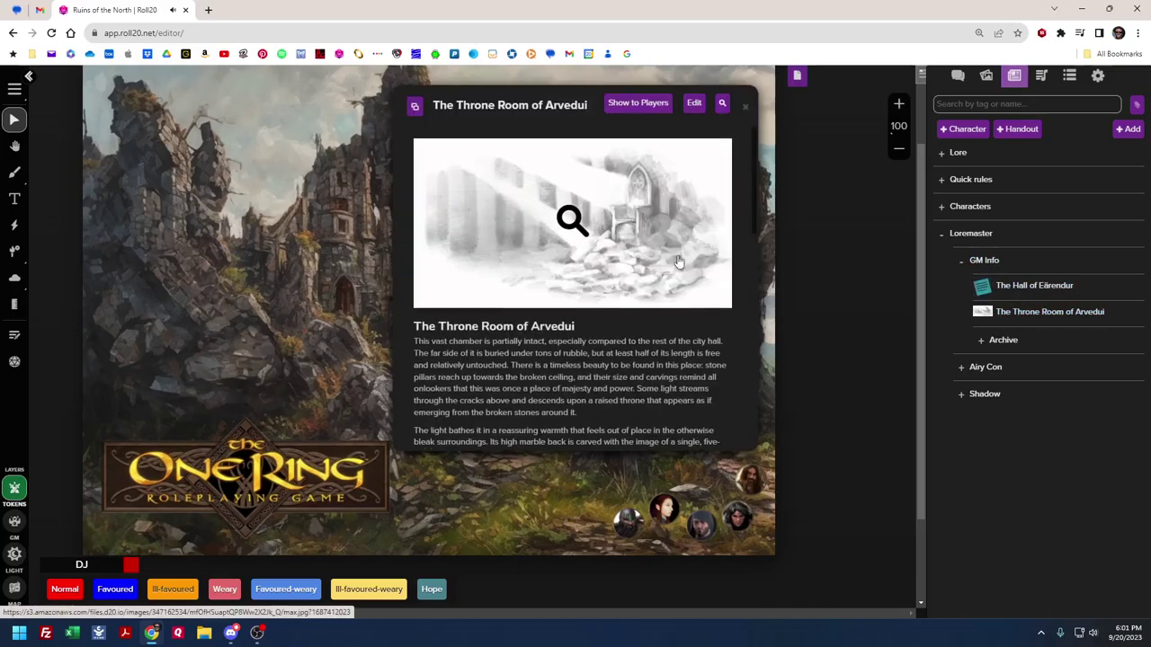
{"action": "scroll", "coordinate": [677, 265], "scroll_direction": "down", "scroll_amount": 5}
{"action": "left_click", "coordinate": [745, 107]}
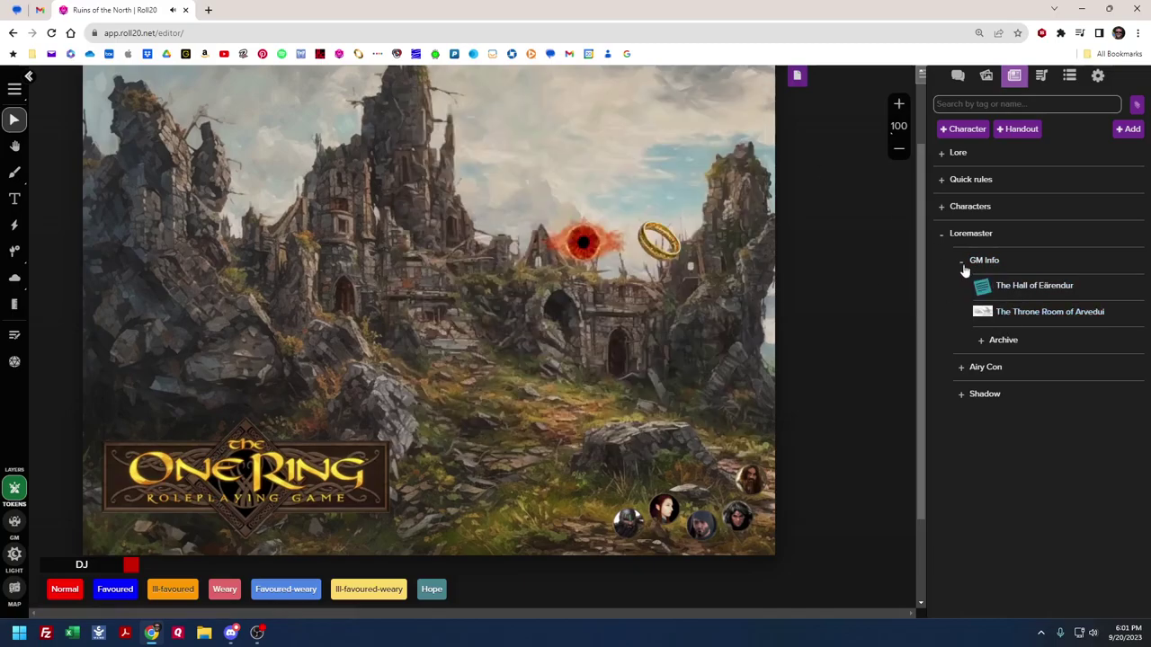
{"action": "left_click", "coordinate": [962, 266]}
Expand the Shadow folder in Loremaster and look through the adversaries in its Orcs subfolder
{"action": "left_click", "coordinate": [962, 315]}
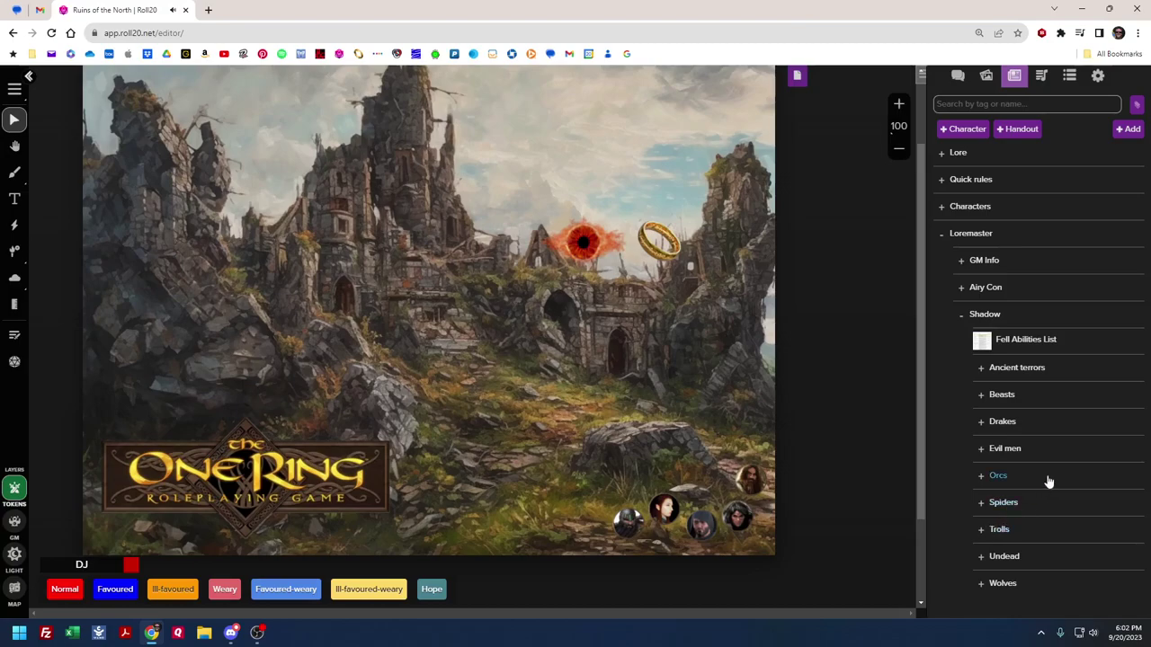
{"action": "left_click", "coordinate": [980, 476]}
{"action": "scroll", "coordinate": [1017, 512], "scroll_direction": "down", "scroll_amount": 1}
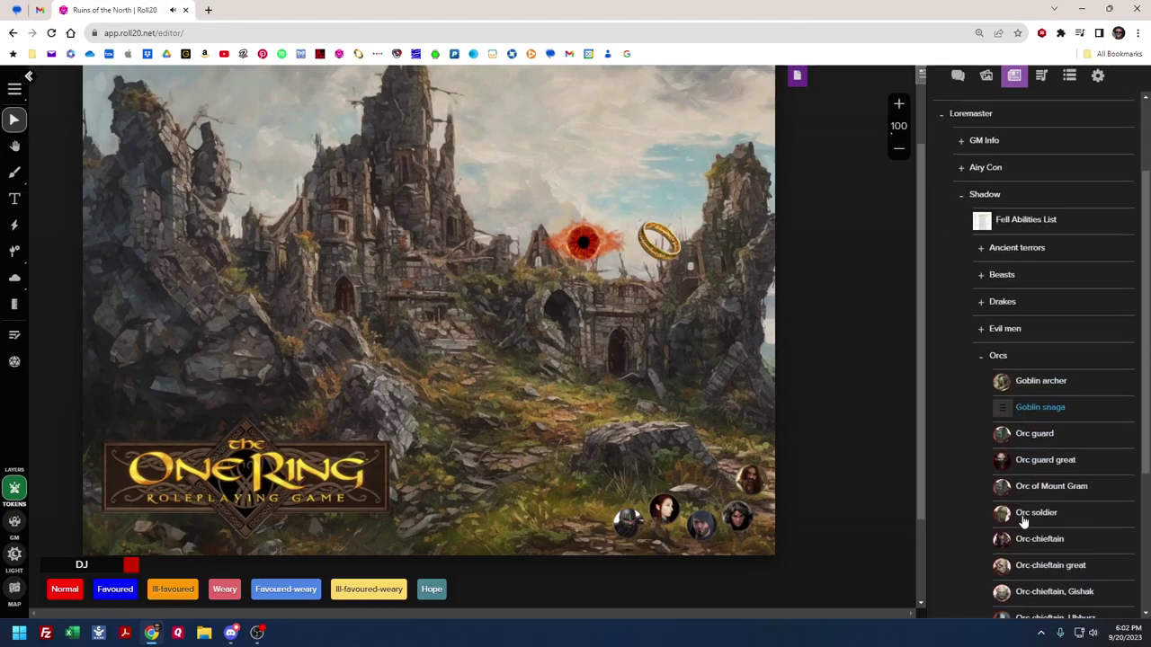
{"action": "scroll", "coordinate": [968, 404], "scroll_direction": "up", "scroll_amount": 1}
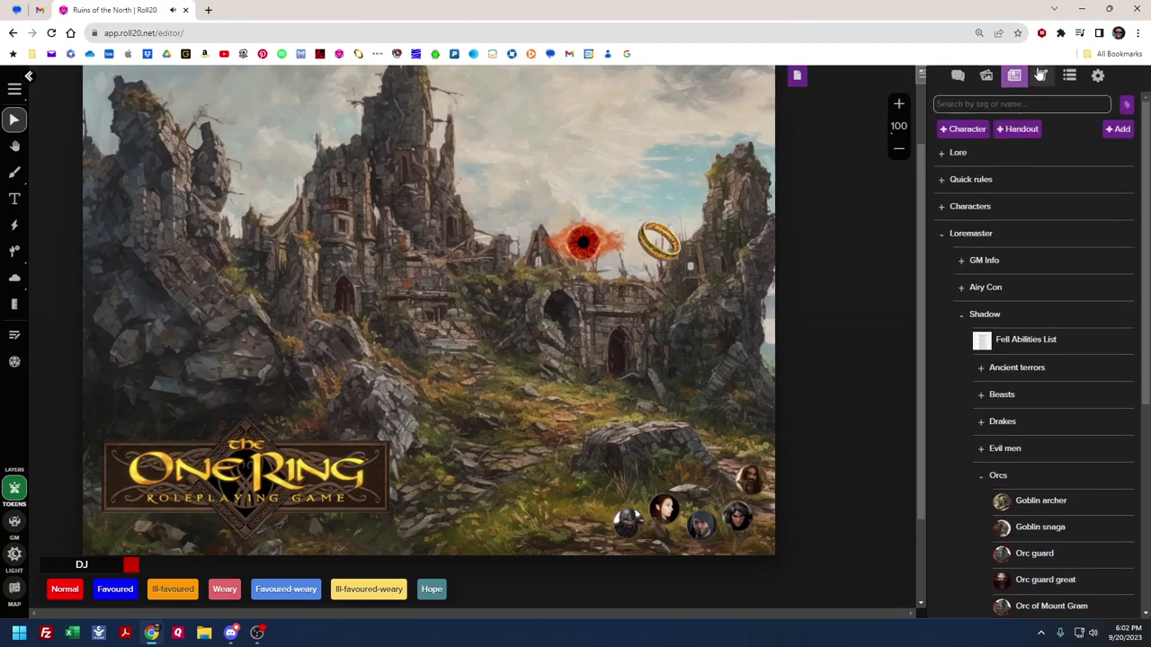
Create a character with its default settings, switch its sheet to the Adversary layout, and close the sheet
{"action": "left_click", "coordinate": [962, 129]}
{"action": "scroll", "coordinate": [570, 400], "scroll_direction": "down", "scroll_amount": 3}
{"action": "scroll", "coordinate": [587, 252], "scroll_direction": "up", "scroll_amount": 3}
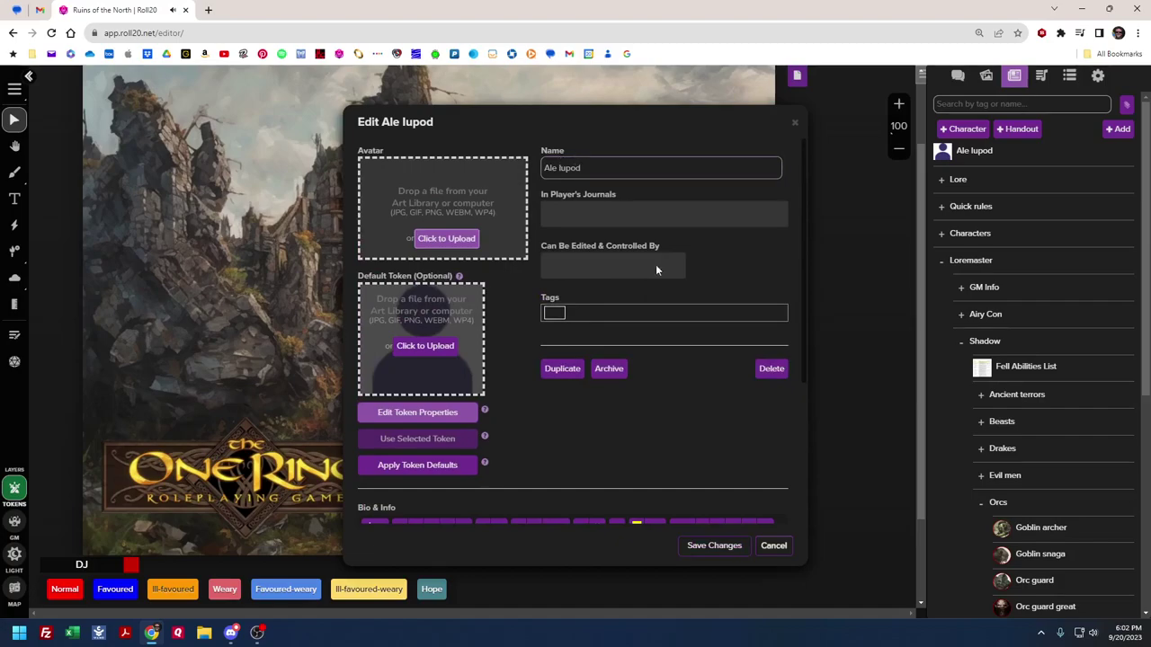
{"action": "left_click", "coordinate": [714, 546]}
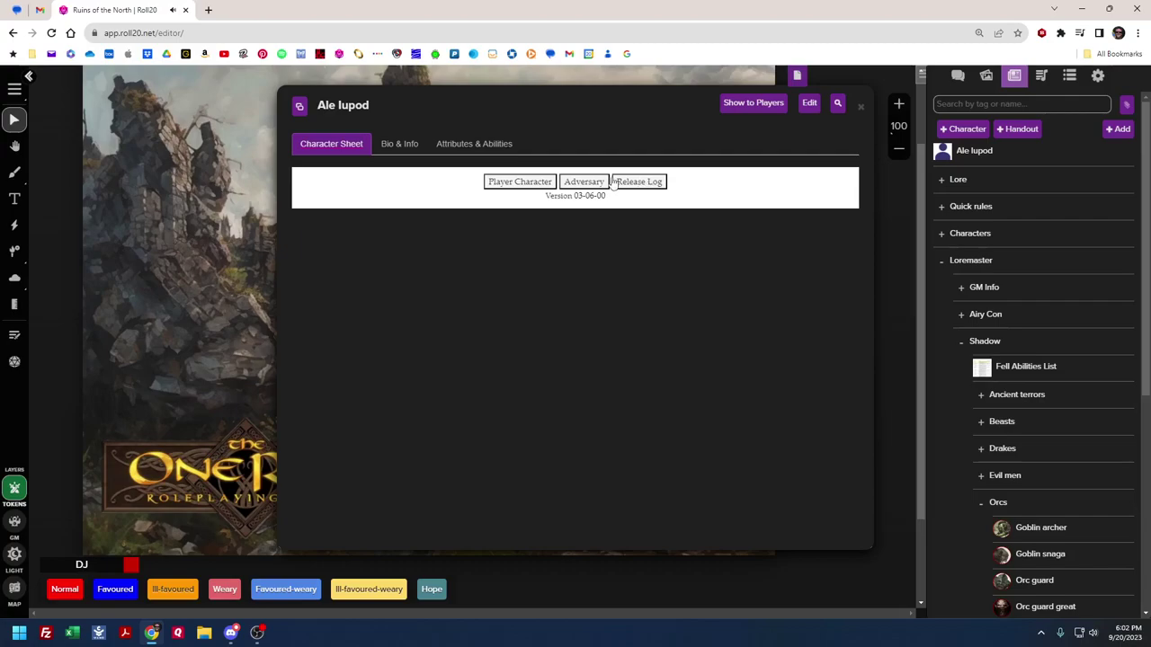
{"action": "left_click", "coordinate": [585, 182]}
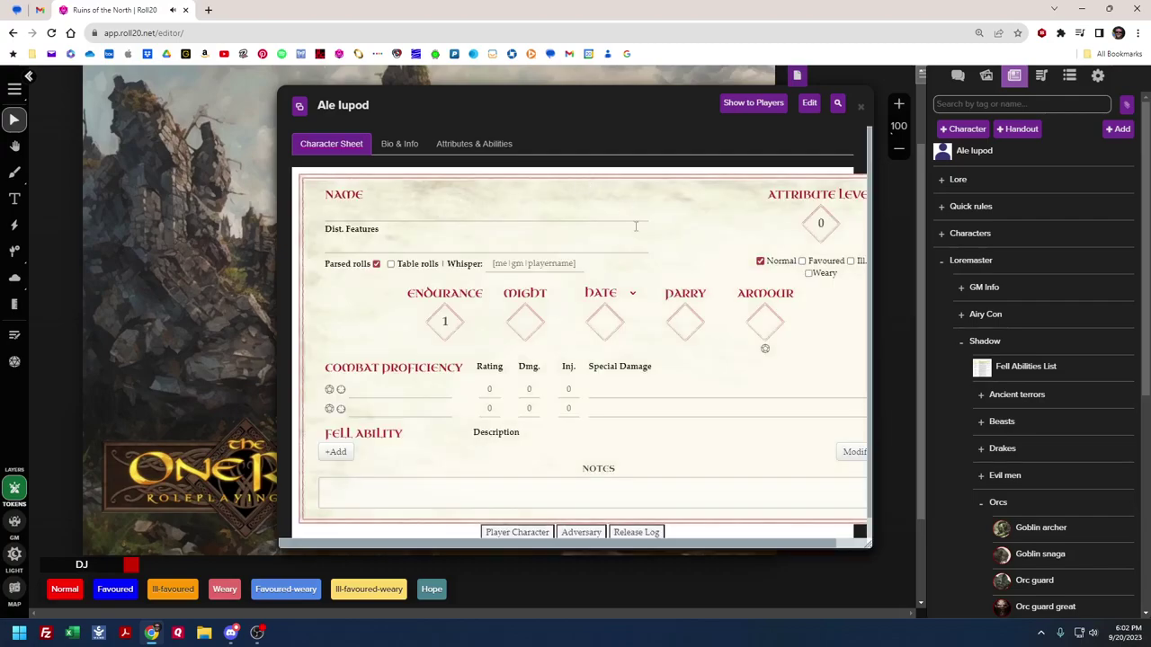
{"action": "left_click", "coordinate": [860, 106]}
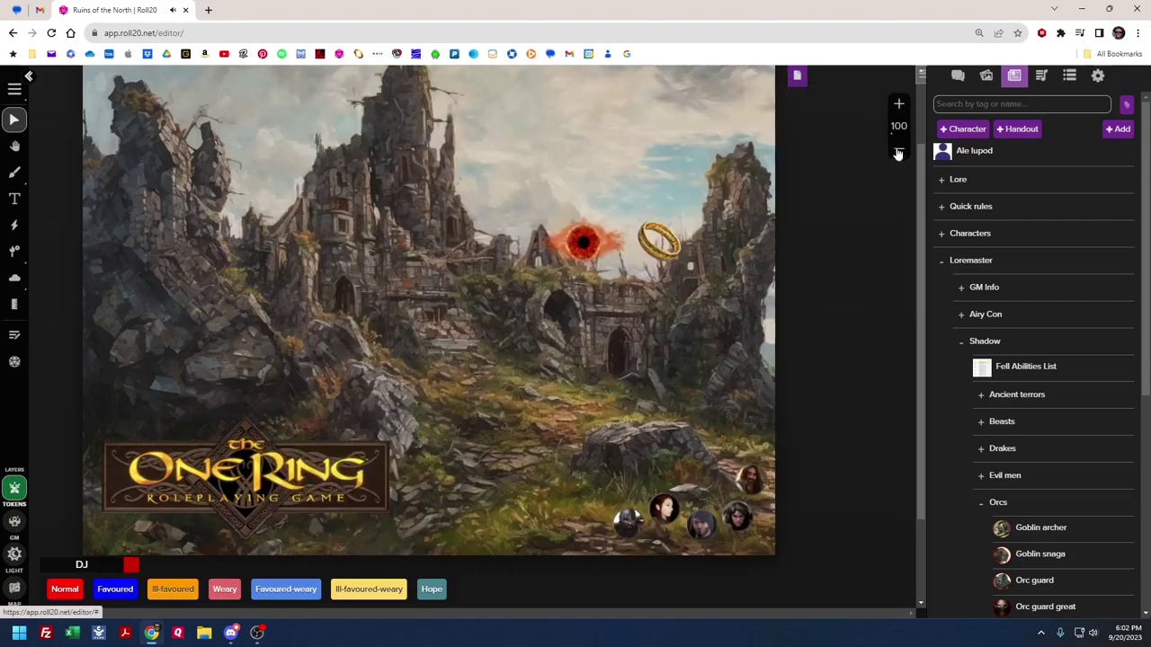
Delete the newly created blank character from the journal and return to the adversaries in the Orcs folder
{"action": "right_click", "coordinate": [989, 158]}
{"action": "left_click", "coordinate": [1005, 186]}
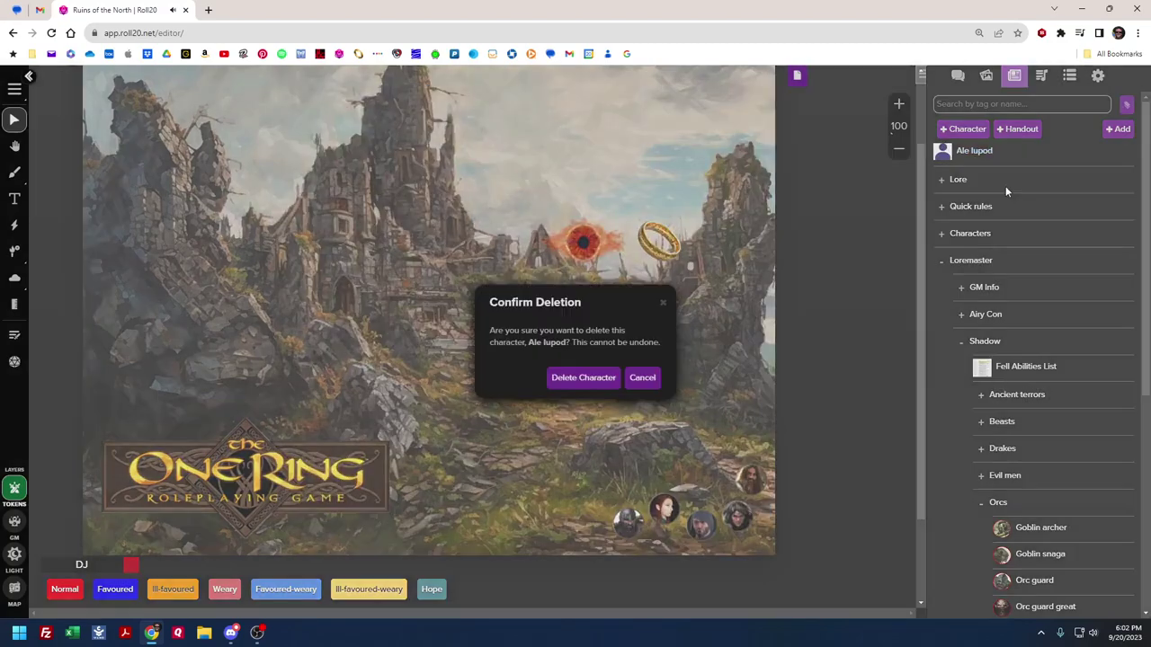
{"action": "left_click", "coordinate": [583, 378]}
{"action": "scroll", "coordinate": [970, 406], "scroll_direction": "down", "scroll_amount": 4}
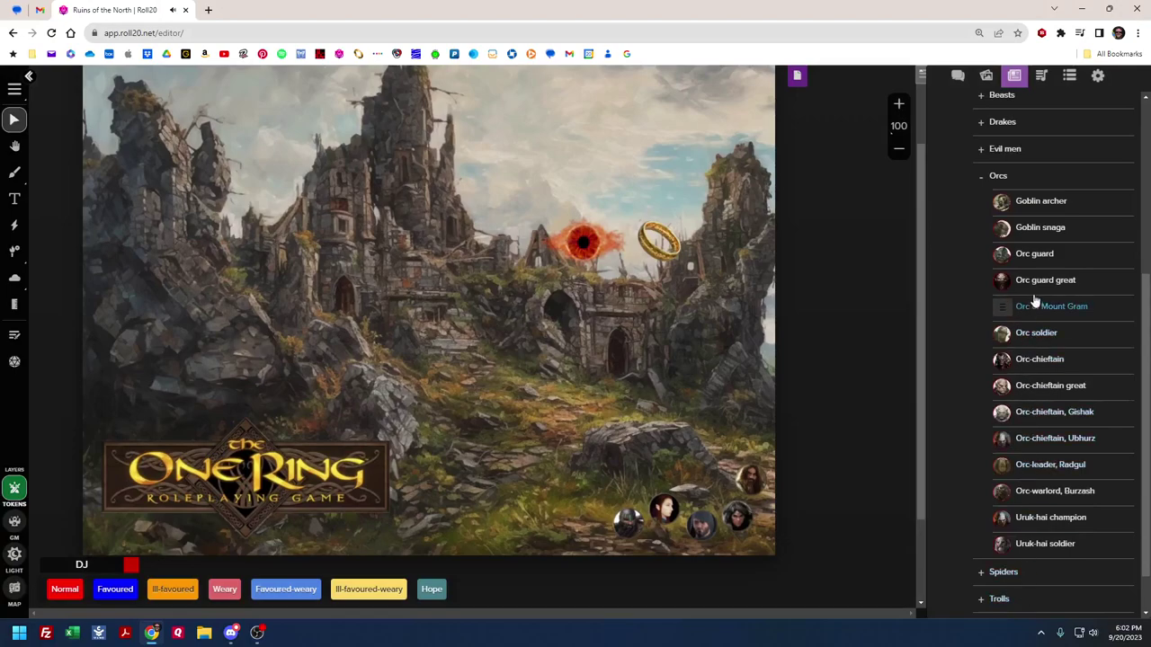
Open the Orc guard great adversary and look over its character sheet and its Bio & Info portrait
{"action": "left_click", "coordinate": [1043, 280]}
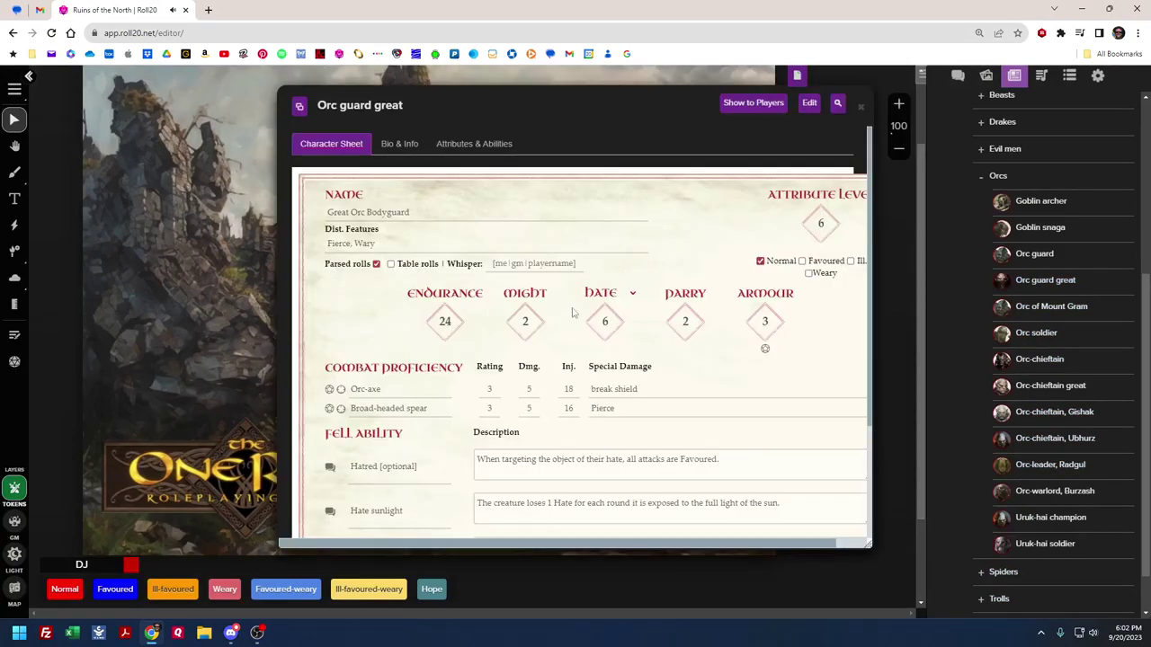
{"action": "scroll", "coordinate": [558, 329], "scroll_direction": "down", "scroll_amount": 2}
{"action": "scroll", "coordinate": [558, 329], "scroll_direction": "up", "scroll_amount": 3}
{"action": "left_click", "coordinate": [406, 146]}
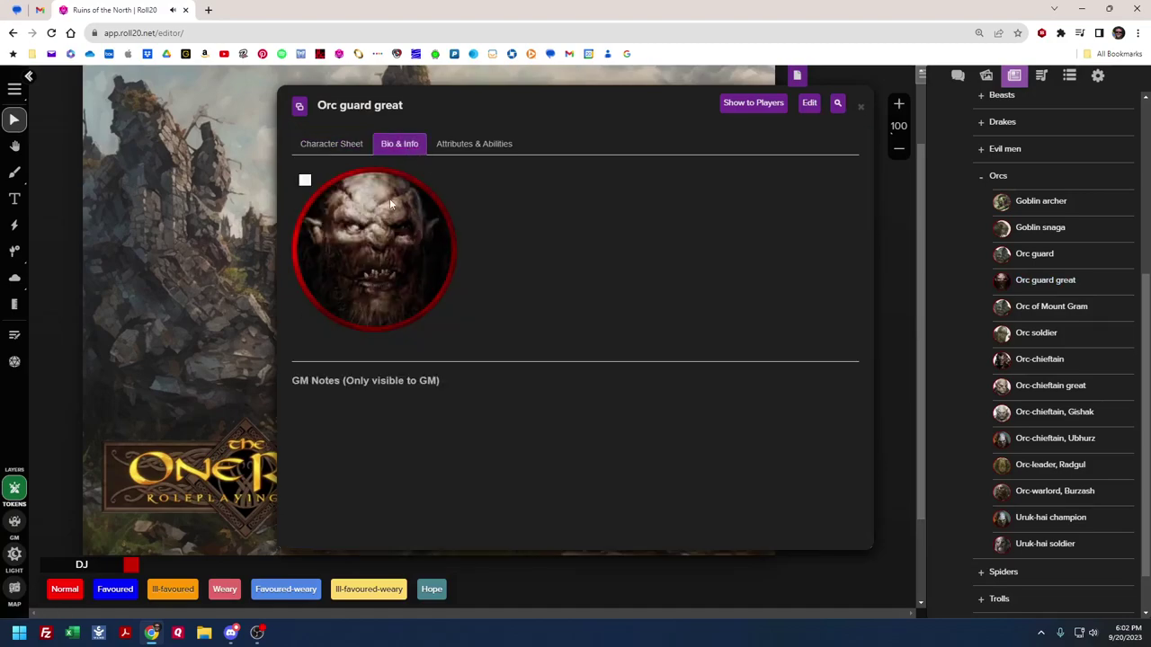
{"action": "left_click", "coordinate": [351, 144]}
{"action": "scroll", "coordinate": [865, 356], "scroll_direction": "down", "scroll_amount": 3}
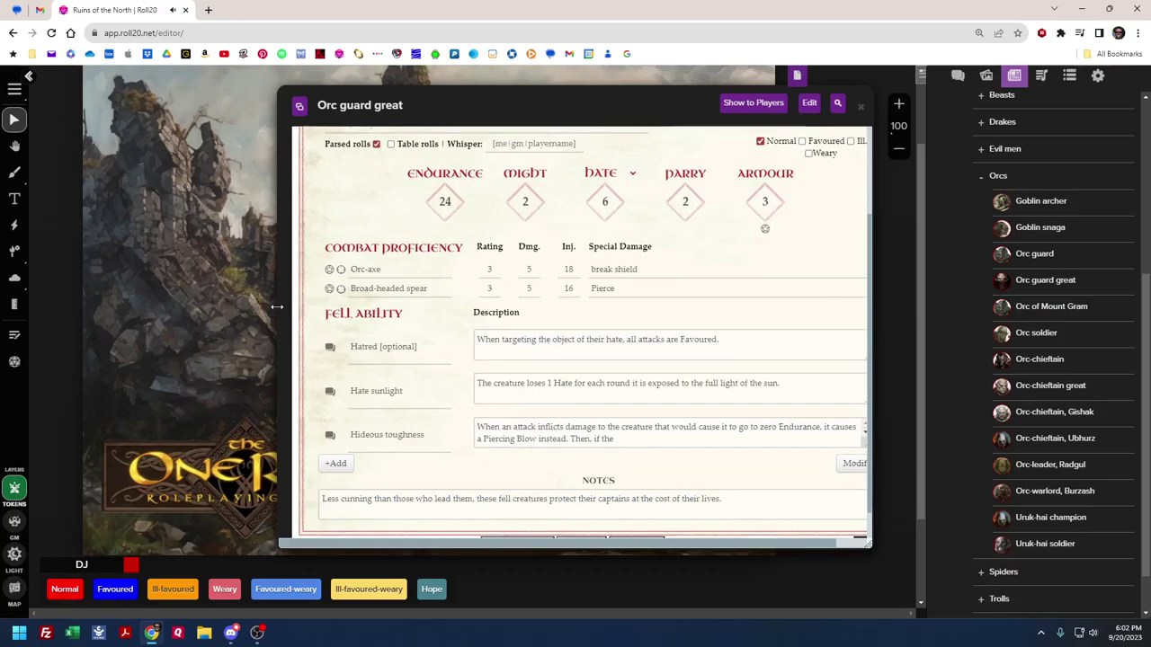
Widen the Orc guard great sheet to read its fell abilities in full, close it, and collapse the Orcs folder
{"action": "left_click_drag", "start_coordinate": [272, 310], "coordinate": [108, 279]}
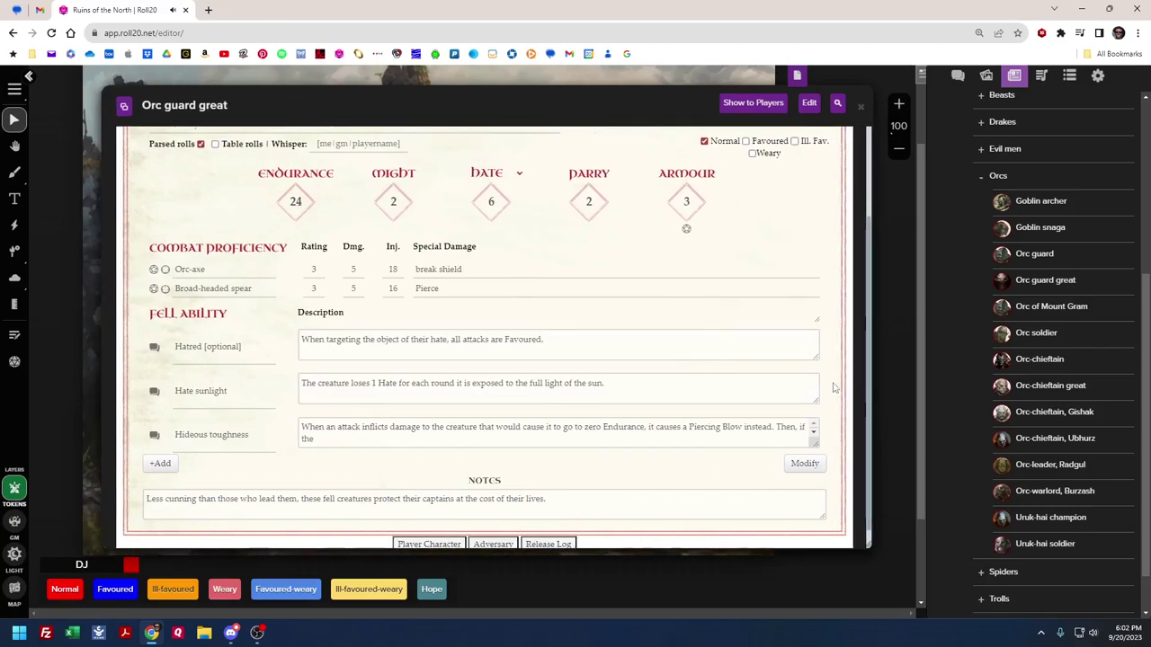
{"action": "left_click_drag", "start_coordinate": [872, 382], "coordinate": [1043, 383]}
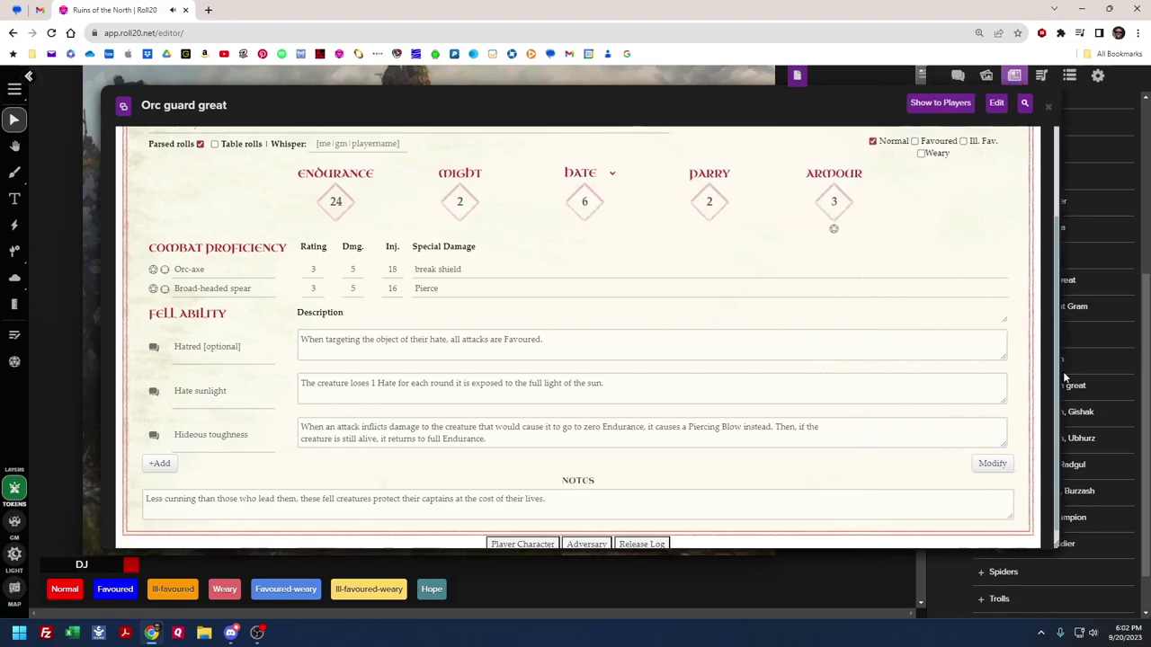
{"action": "scroll", "coordinate": [711, 337], "scroll_direction": "up", "scroll_amount": 3}
{"action": "scroll", "coordinate": [707, 346], "scroll_direction": "down", "scroll_amount": 3}
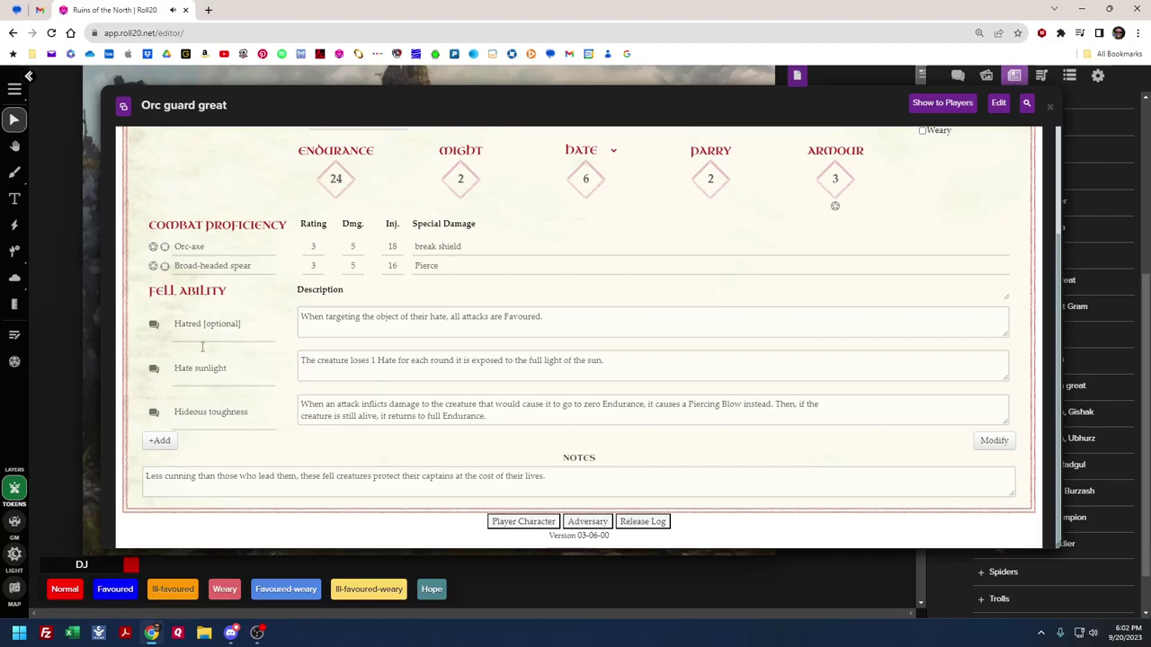
{"action": "left_click", "coordinate": [1051, 110]}
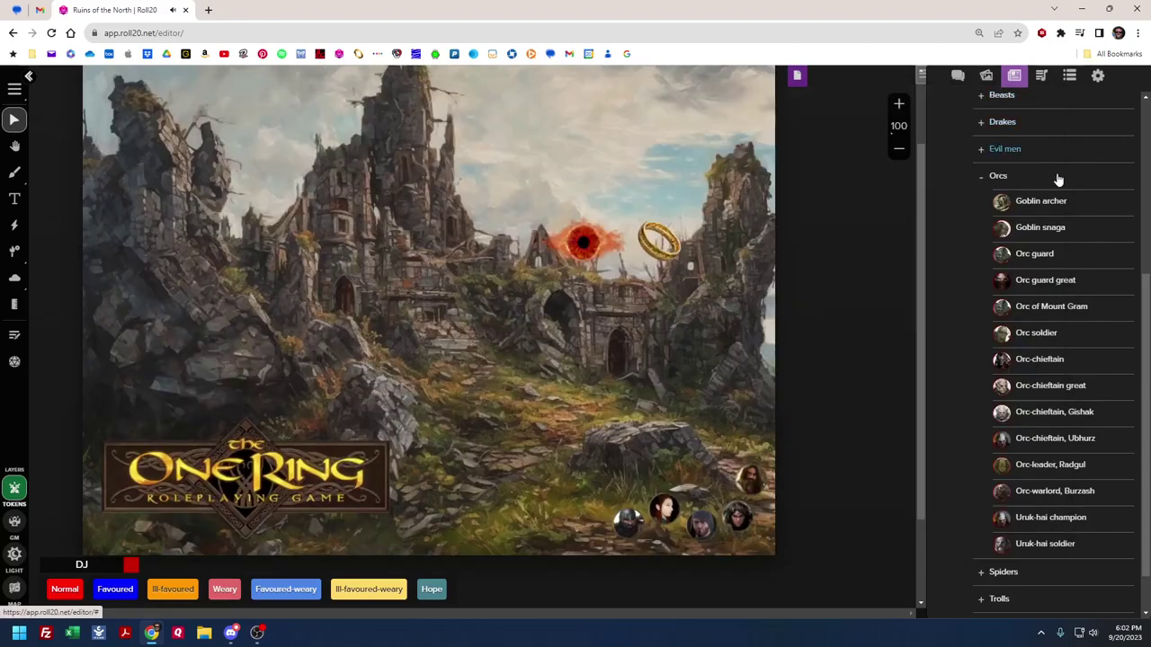
{"action": "left_click", "coordinate": [984, 181]}
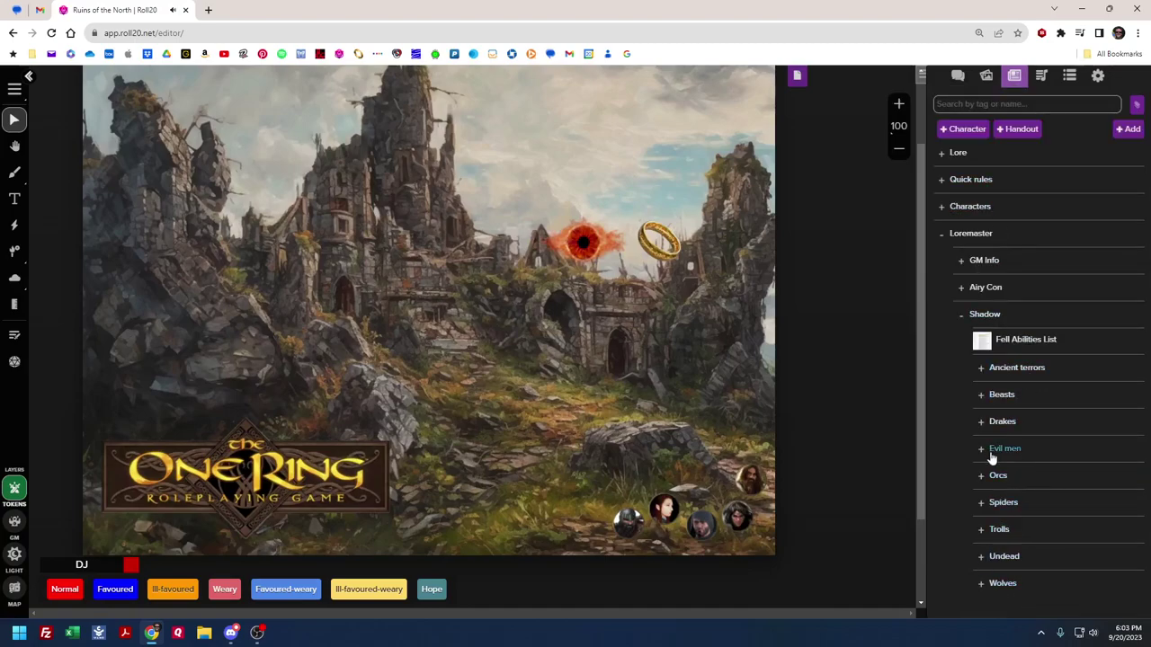
Expand the Undead folder and read through the bio and adversary sheet of Nazgûl - Witch-king of Angmar
{"action": "left_click", "coordinate": [980, 563]}
{"action": "scroll", "coordinate": [991, 534], "scroll_direction": "down", "scroll_amount": 5}
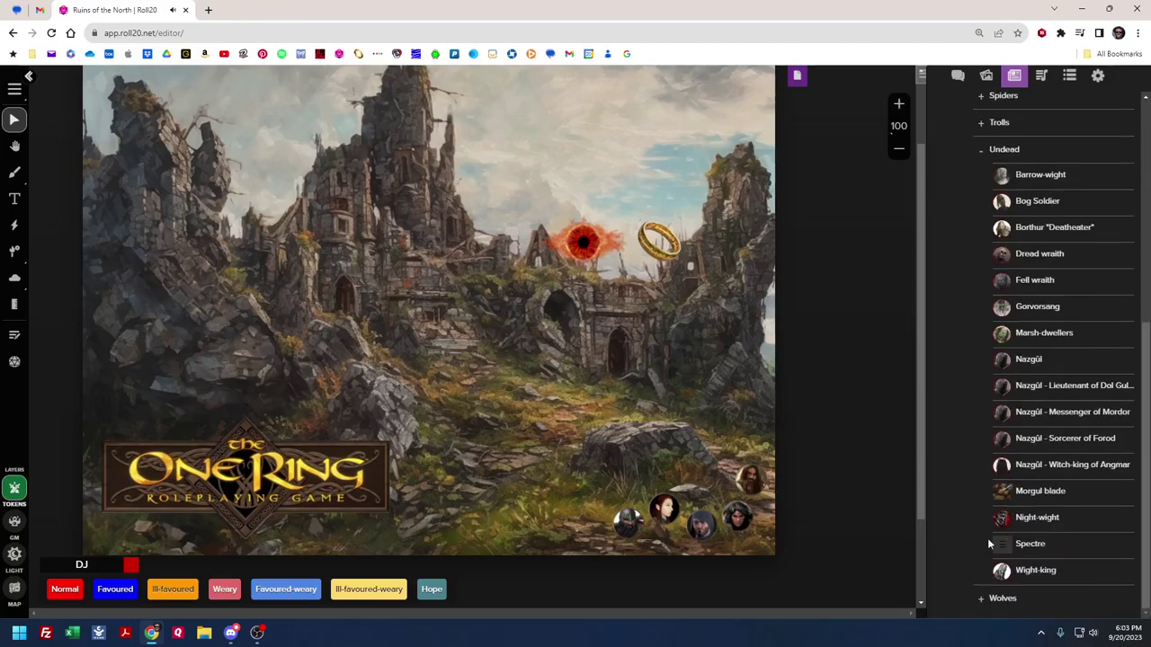
{"action": "left_click", "coordinate": [1030, 474]}
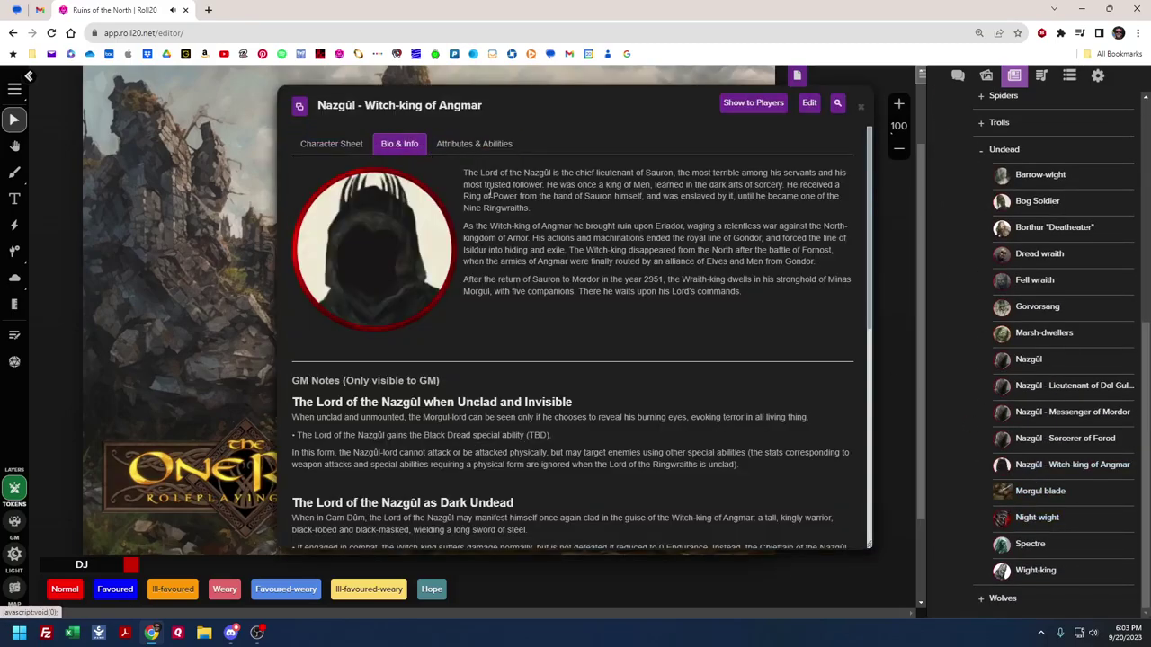
{"action": "left_click", "coordinate": [346, 146]}
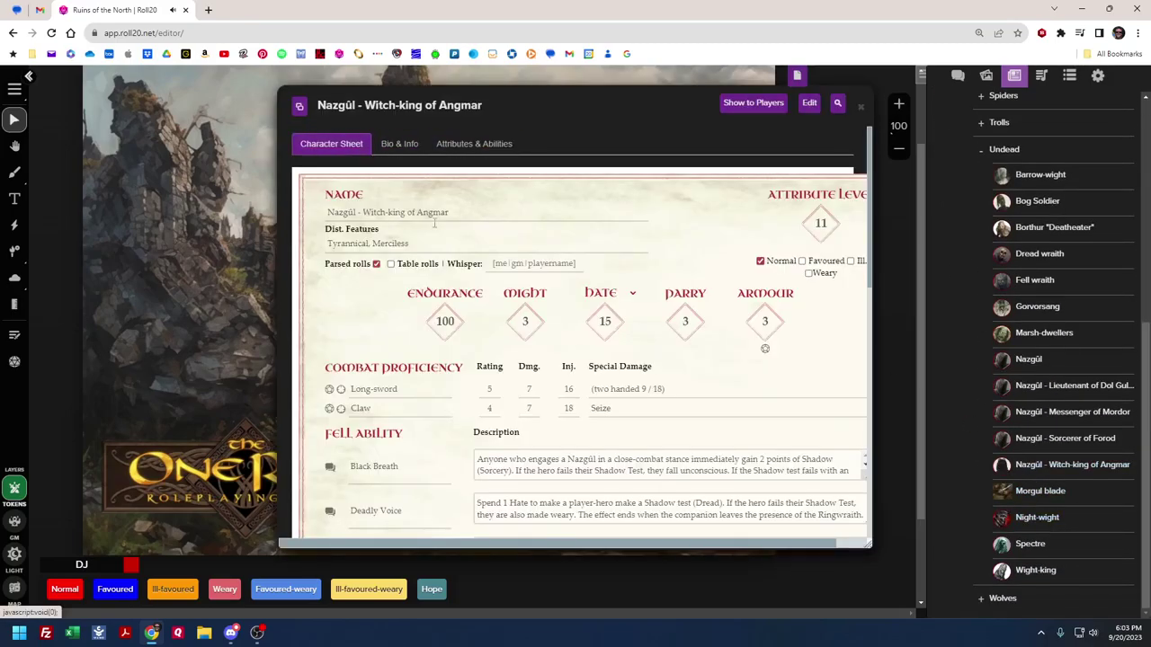
{"action": "scroll", "coordinate": [495, 358], "scroll_direction": "down", "scroll_amount": 5}
{"action": "scroll", "coordinate": [495, 358], "scroll_direction": "down", "scroll_amount": 5}
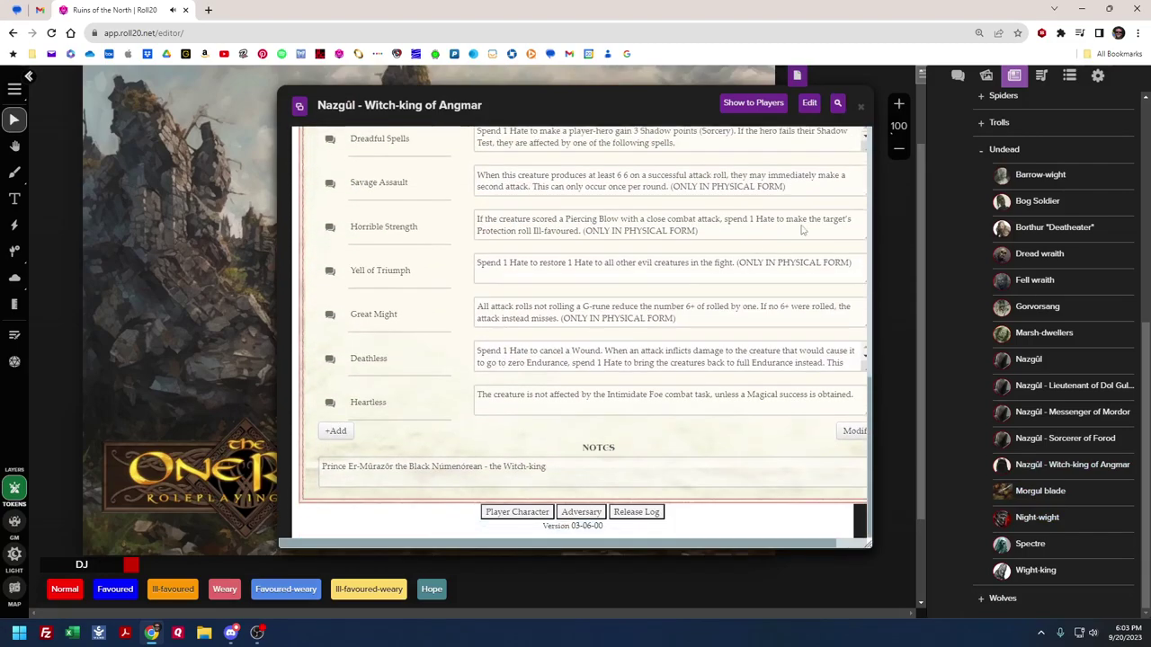
Close the Witch-king of Angmar's sheet and collapse the Undead folder
{"action": "left_click", "coordinate": [866, 106]}
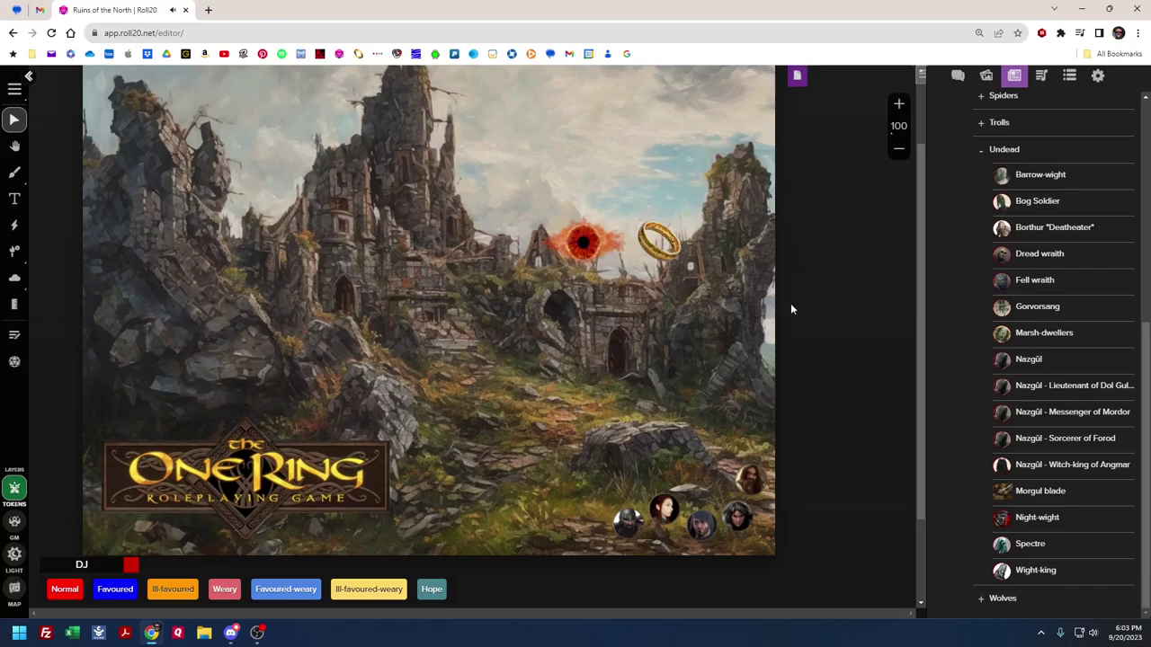
{"action": "scroll", "coordinate": [944, 280], "scroll_direction": "up", "scroll_amount": 4}
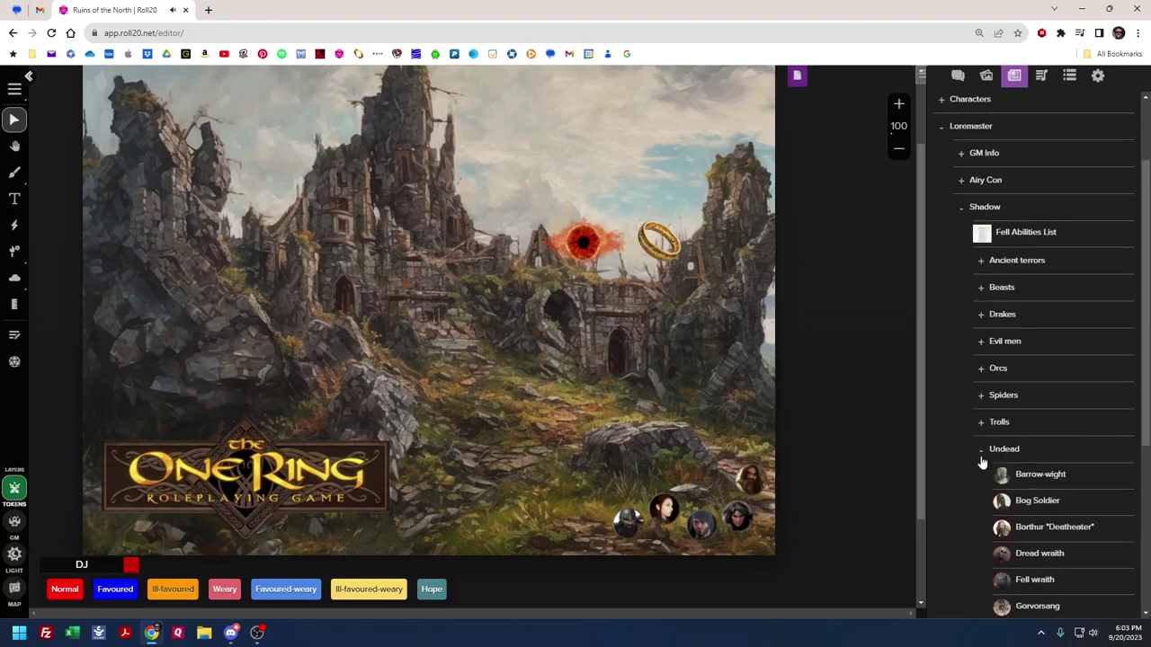
{"action": "left_click", "coordinate": [982, 457]}
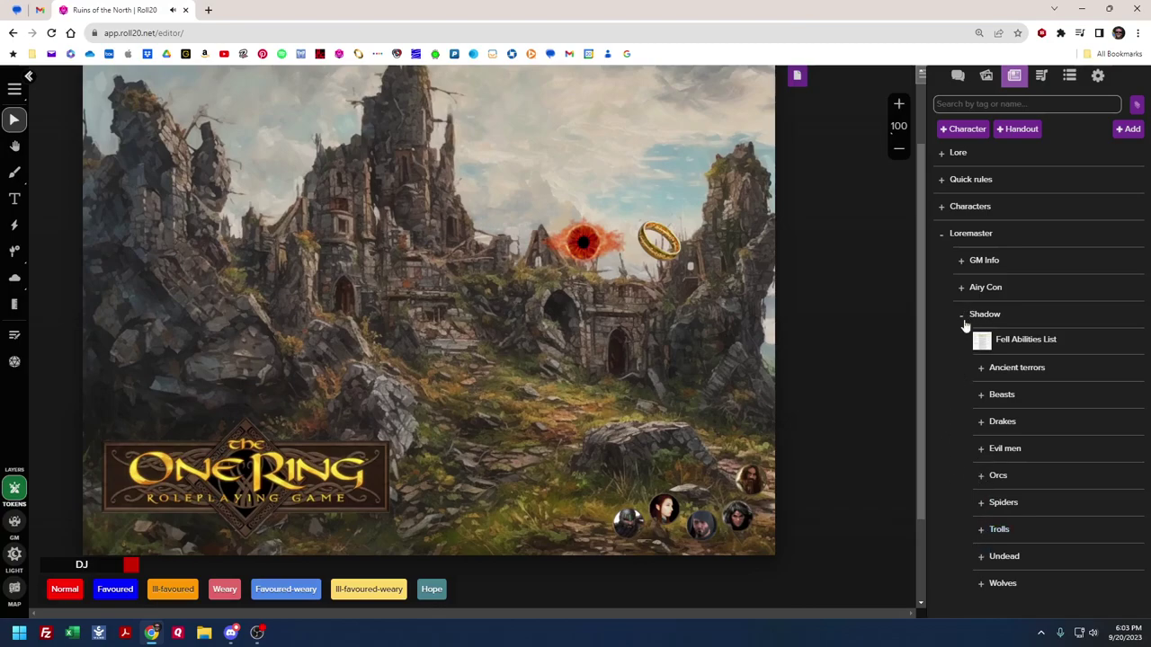
Look inside the Drakes and Evil men subfolders of Shadow, collapsing each one again
{"action": "left_click", "coordinate": [981, 422]}
{"action": "left_click", "coordinate": [981, 424]}
{"action": "left_click", "coordinate": [980, 448]}
{"action": "scroll", "coordinate": [972, 464], "scroll_direction": "down", "scroll_amount": 2}
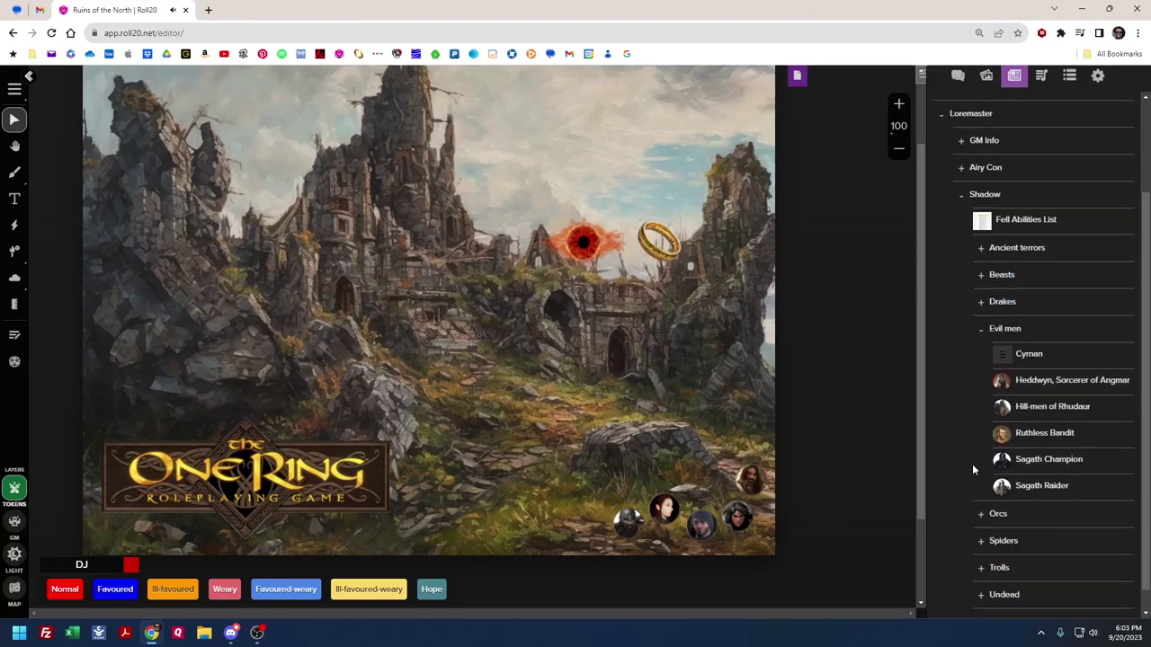
{"action": "left_click", "coordinate": [981, 330]}
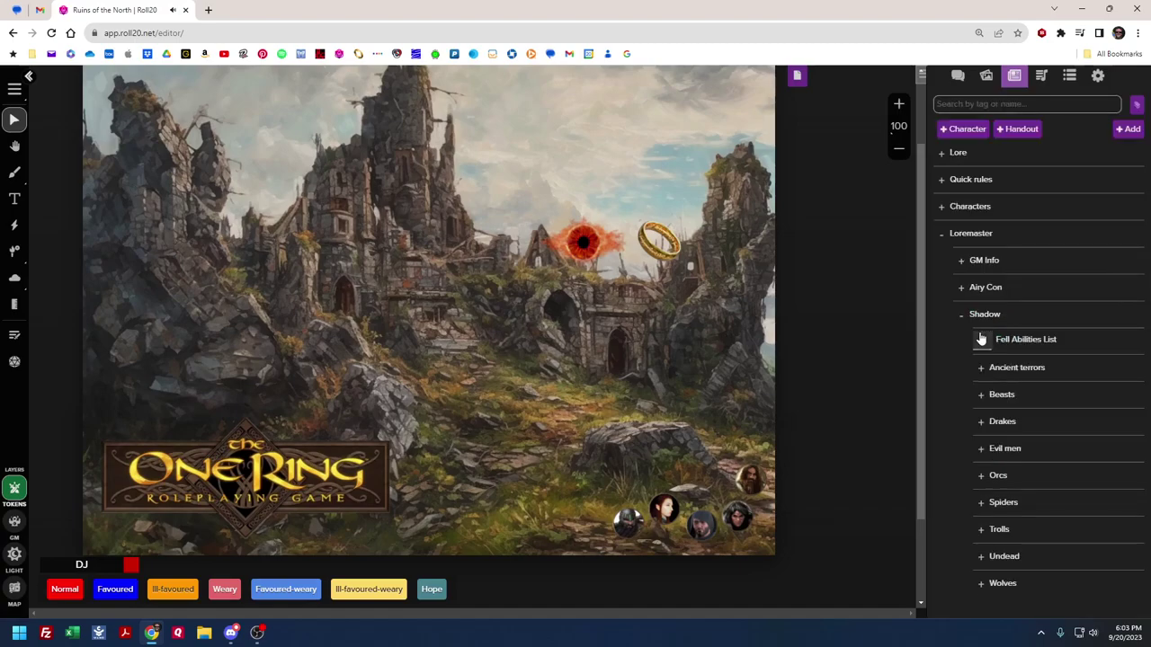
Collapse the Shadow folder and its parent Loremaster folder in the journal
{"action": "left_click", "coordinate": [961, 316]}
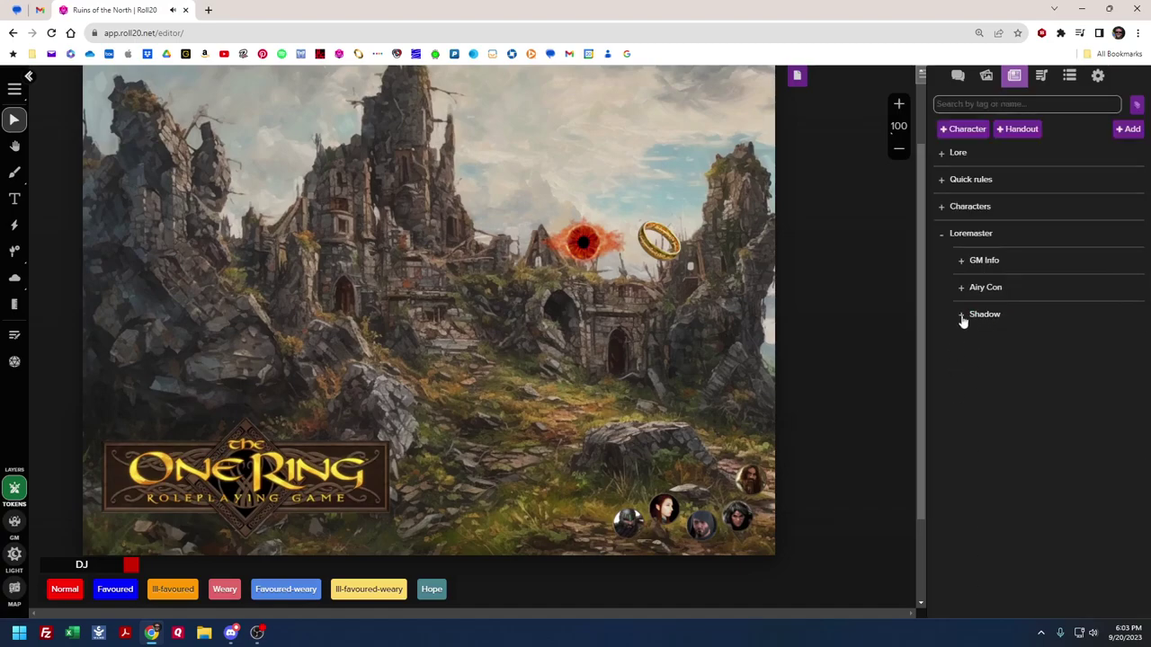
{"action": "left_click", "coordinate": [943, 237]}
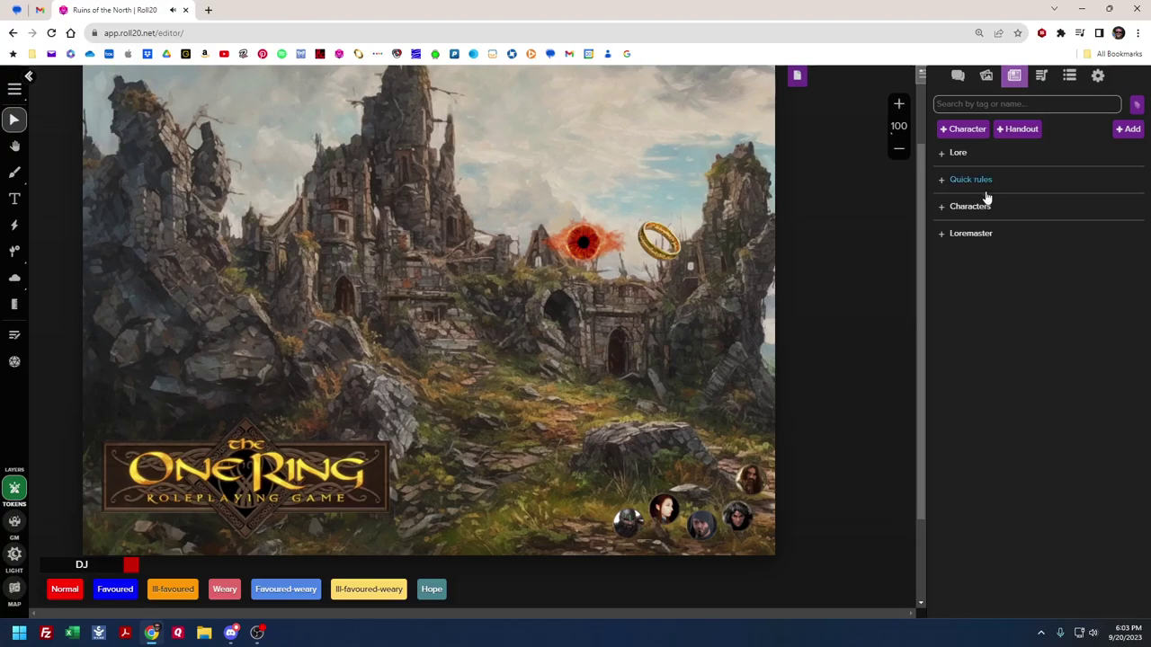
{"action": "scroll", "coordinate": [798, 284], "scroll_direction": "up", "scroll_amount": 2}
{"action": "scroll", "coordinate": [798, 284], "scroll_direction": "down", "scroll_amount": 1}
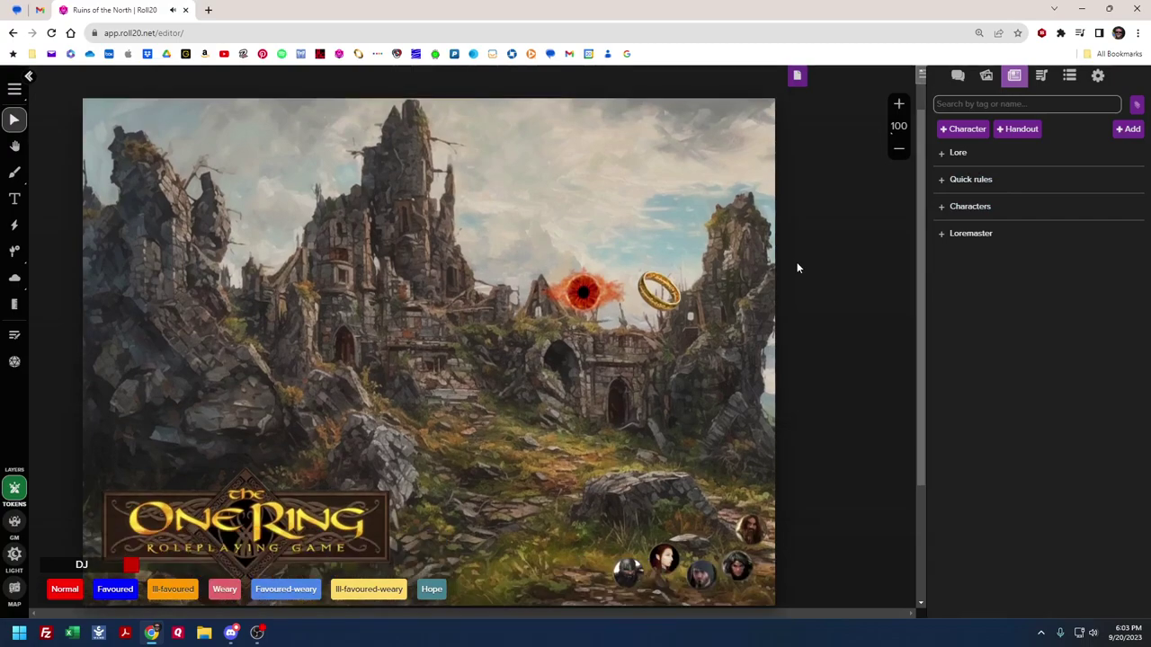
Show the chat log and examine the Protection roll result card for Vidar, son of Vodin
{"action": "left_click", "coordinate": [957, 76]}
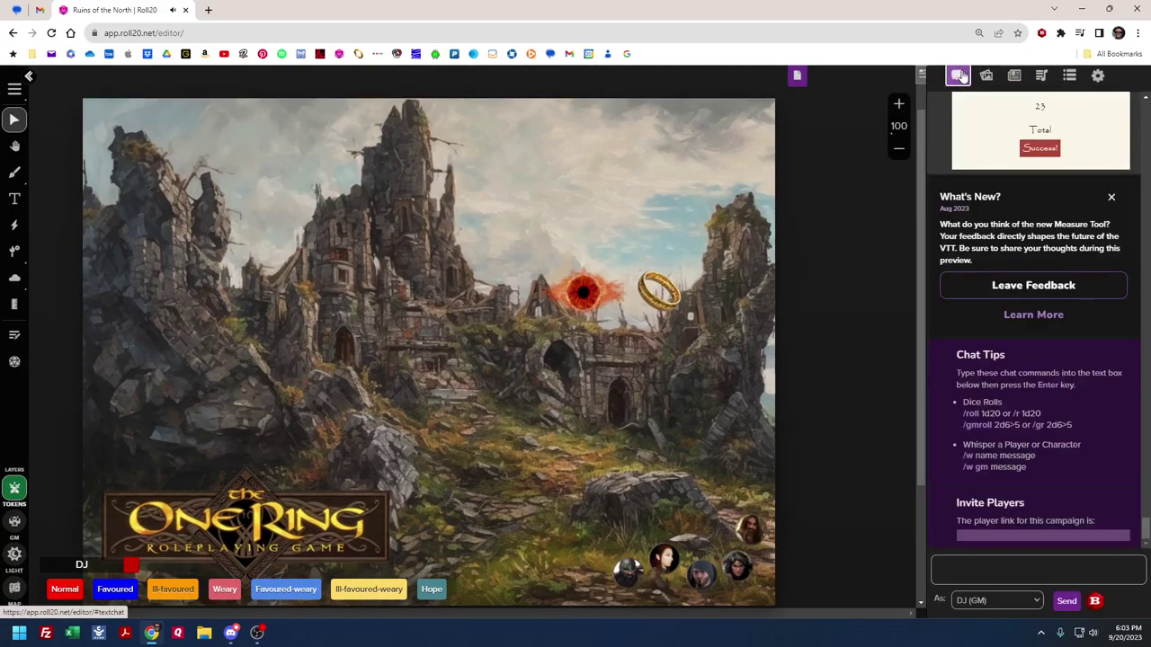
{"action": "scroll", "coordinate": [1005, 348], "scroll_direction": "up", "scroll_amount": 1}
{"action": "scroll", "coordinate": [1004, 349], "scroll_direction": "up", "scroll_amount": 2}
{"action": "scroll", "coordinate": [1004, 349], "scroll_direction": "down", "scroll_amount": 1}
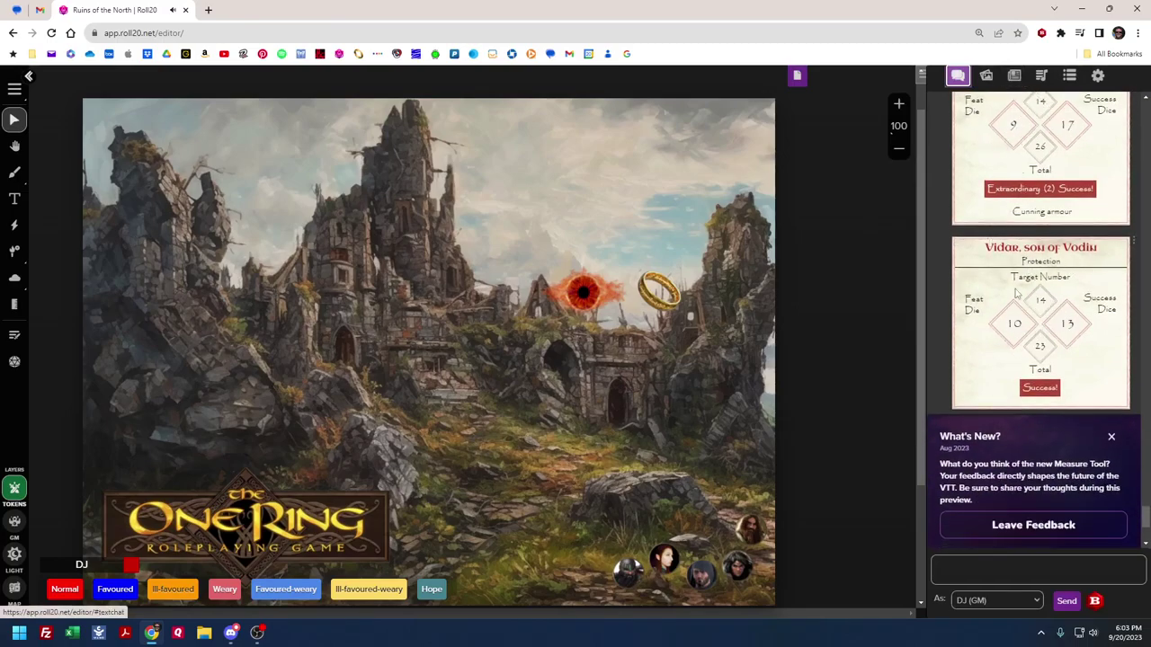
{"action": "left_click_drag", "start_coordinate": [1023, 261], "coordinate": [1061, 262]}
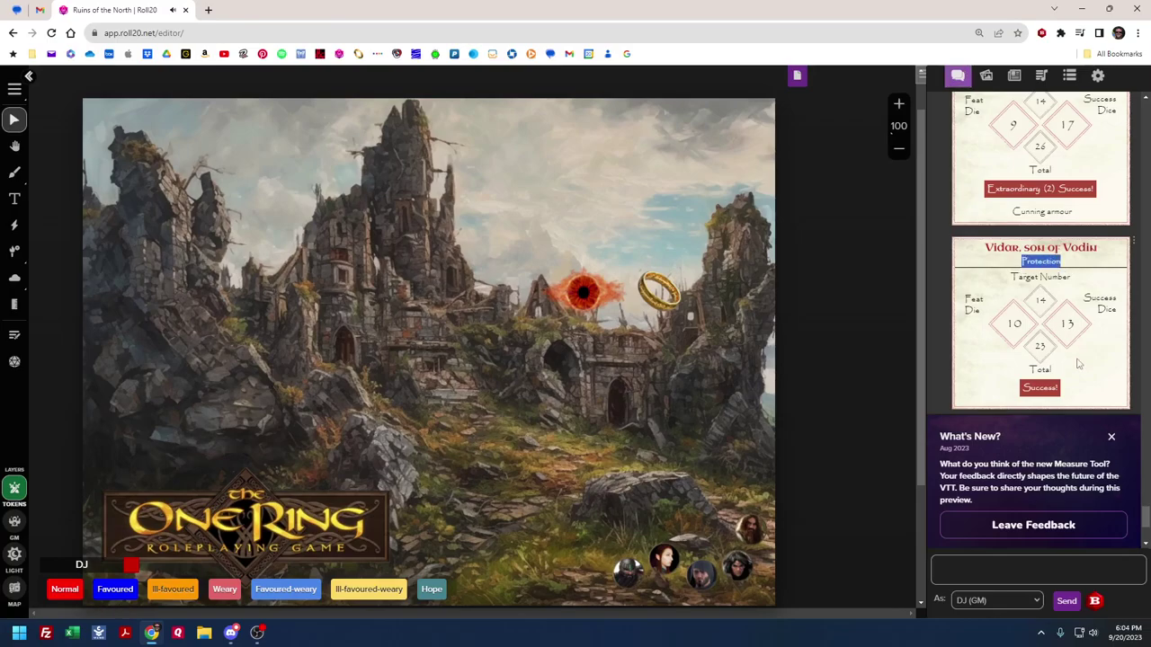
{"action": "left_click", "coordinate": [1040, 309]}
Open Arodel's sheet from the journal's Characters folder and reposition and widen it to show the combat section
{"action": "left_click", "coordinate": [1014, 76]}
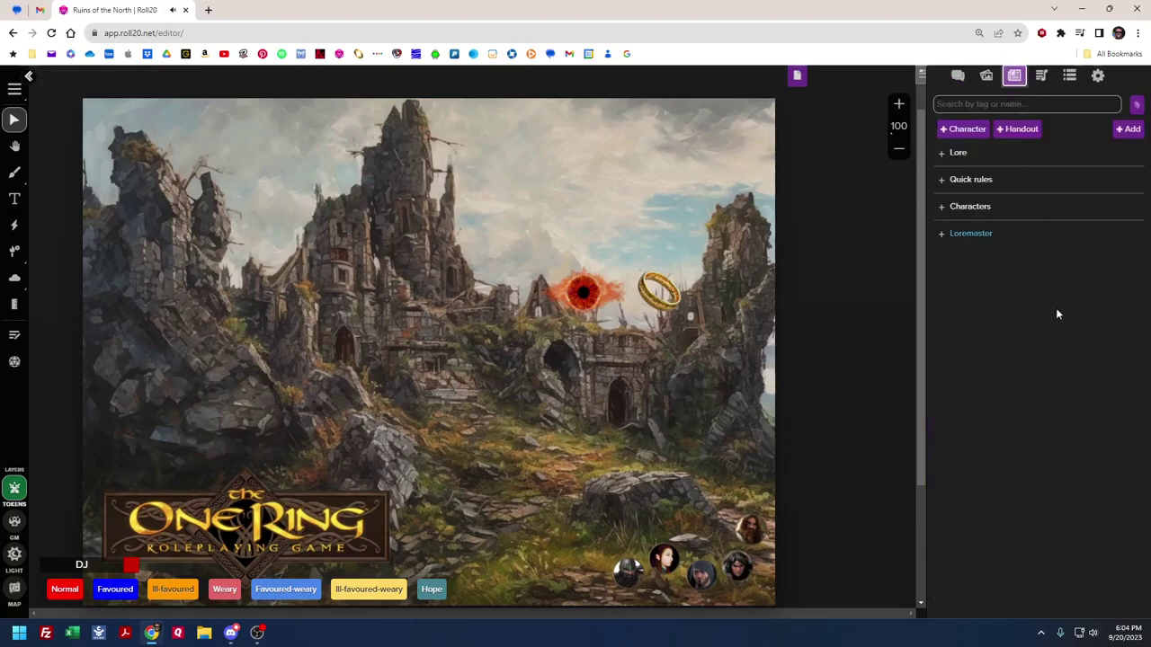
{"action": "left_click", "coordinate": [948, 207]}
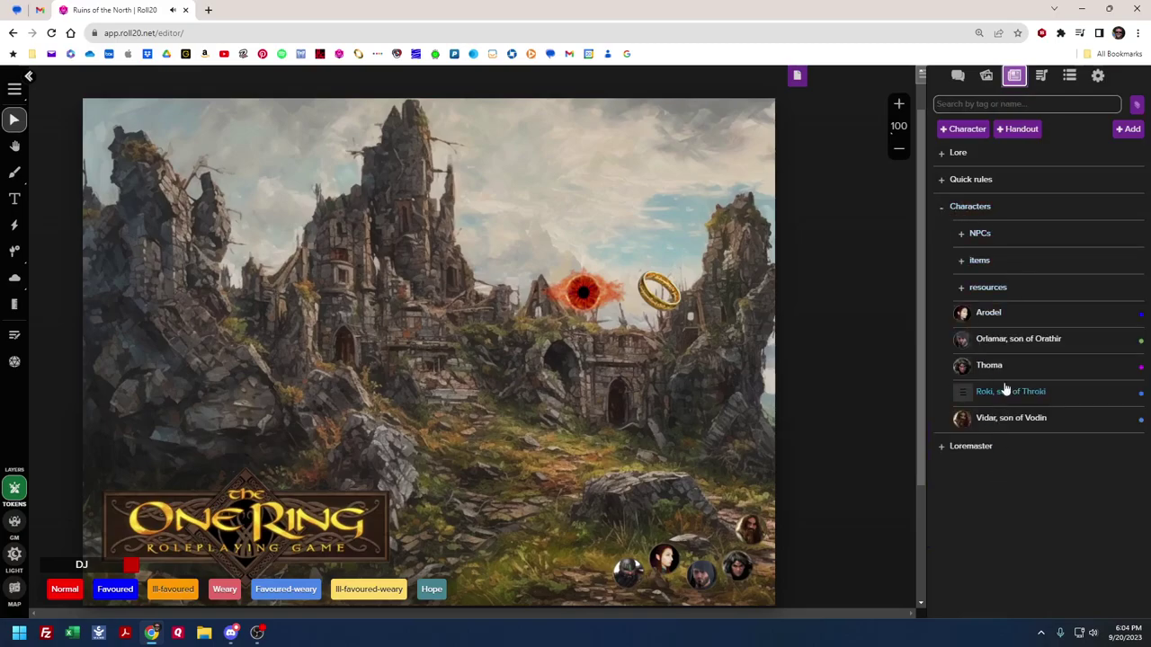
{"action": "left_click", "coordinate": [988, 317]}
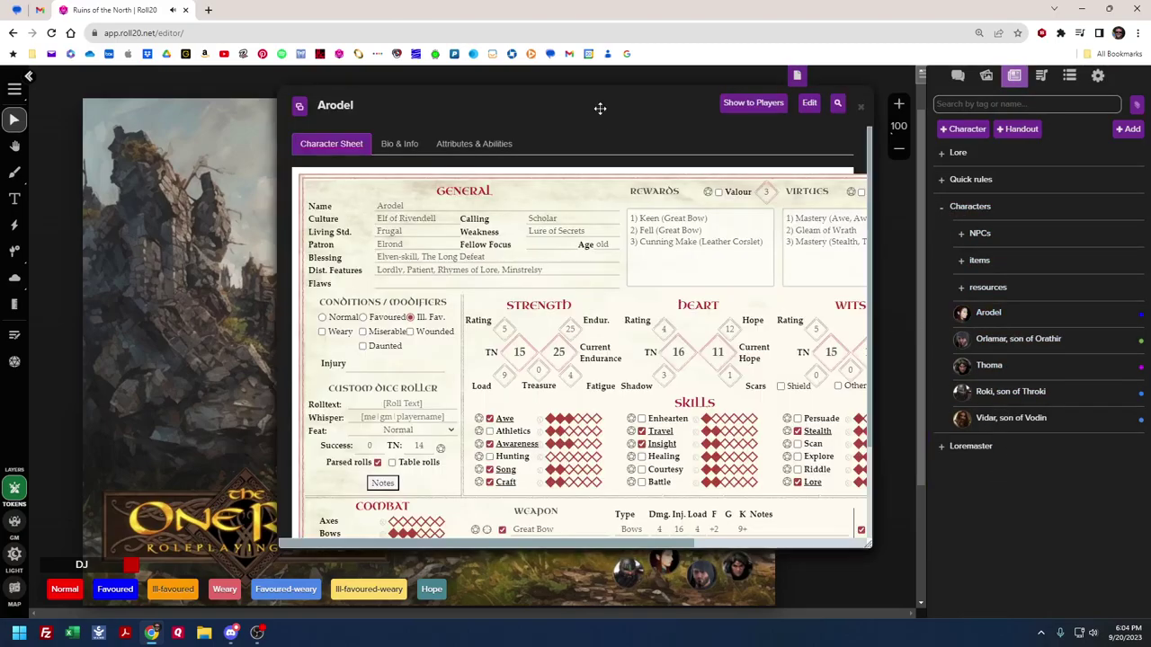
{"action": "left_click_drag", "start_coordinate": [599, 108], "coordinate": [409, 88]}
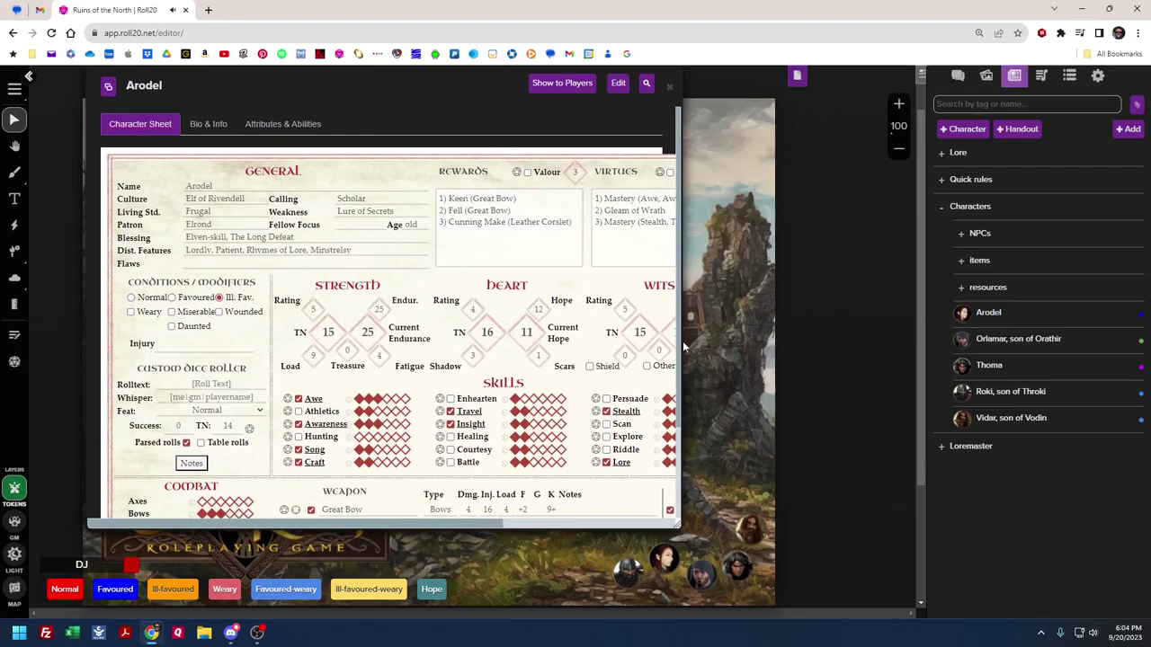
{"action": "left_click_drag", "start_coordinate": [683, 346], "coordinate": [857, 351]}
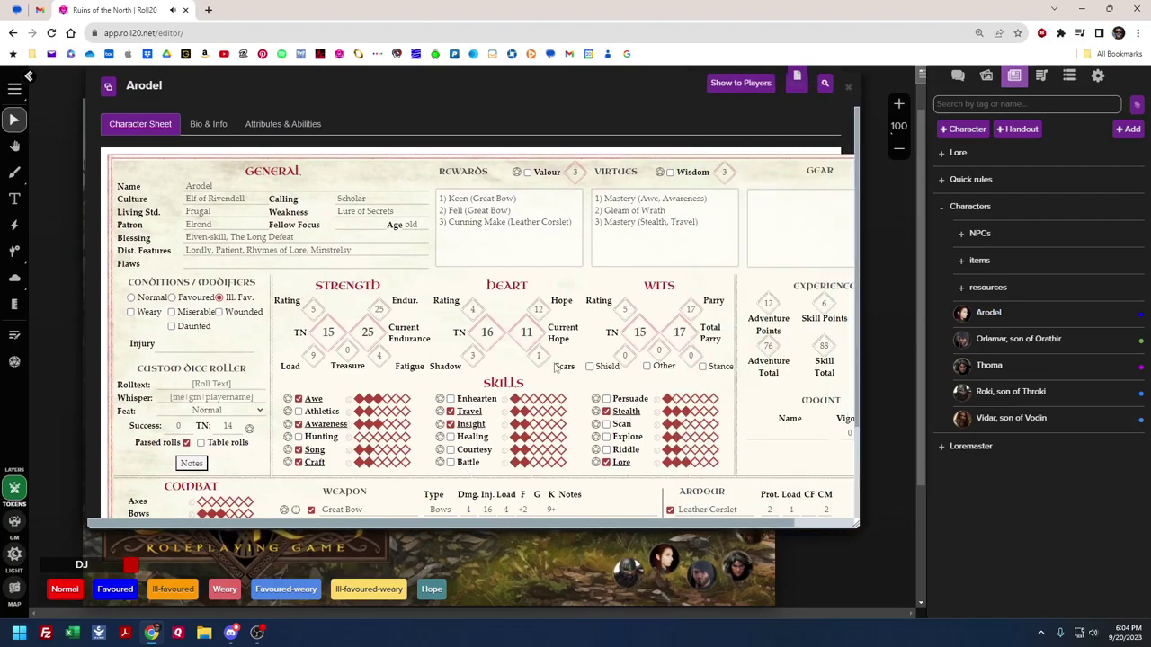
{"action": "scroll", "coordinate": [515, 365], "scroll_direction": "down", "scroll_amount": 3}
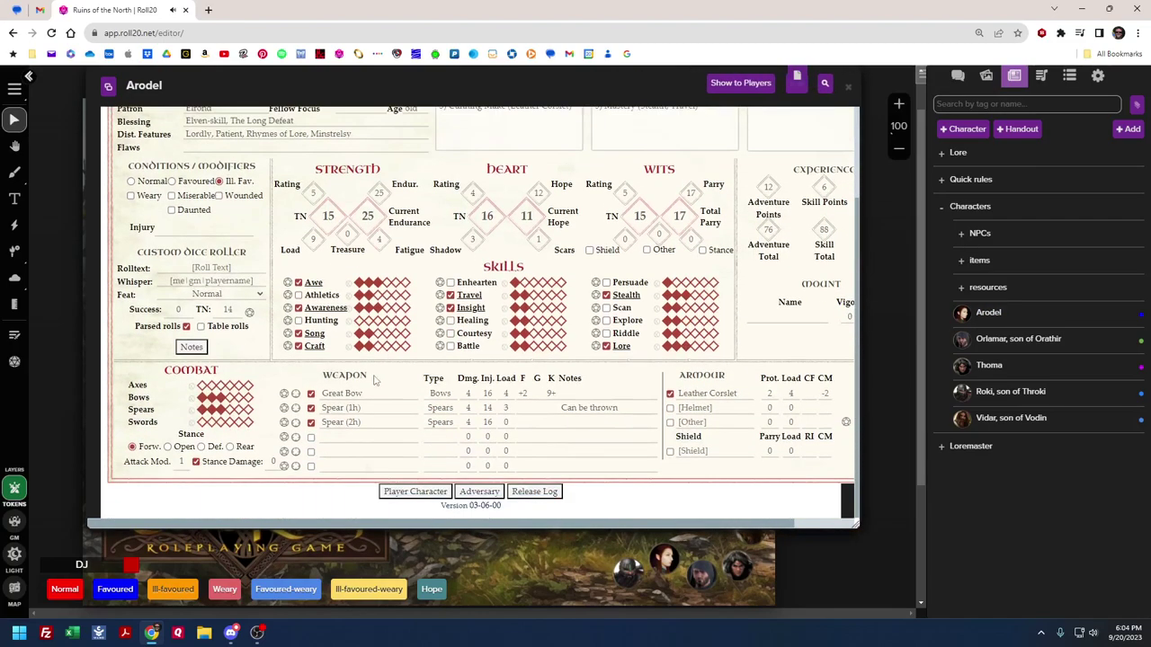
Roll Arodel's Great Bow attack with 1 bonus die against a target Parry of 2
{"action": "left_click", "coordinate": [285, 394]}
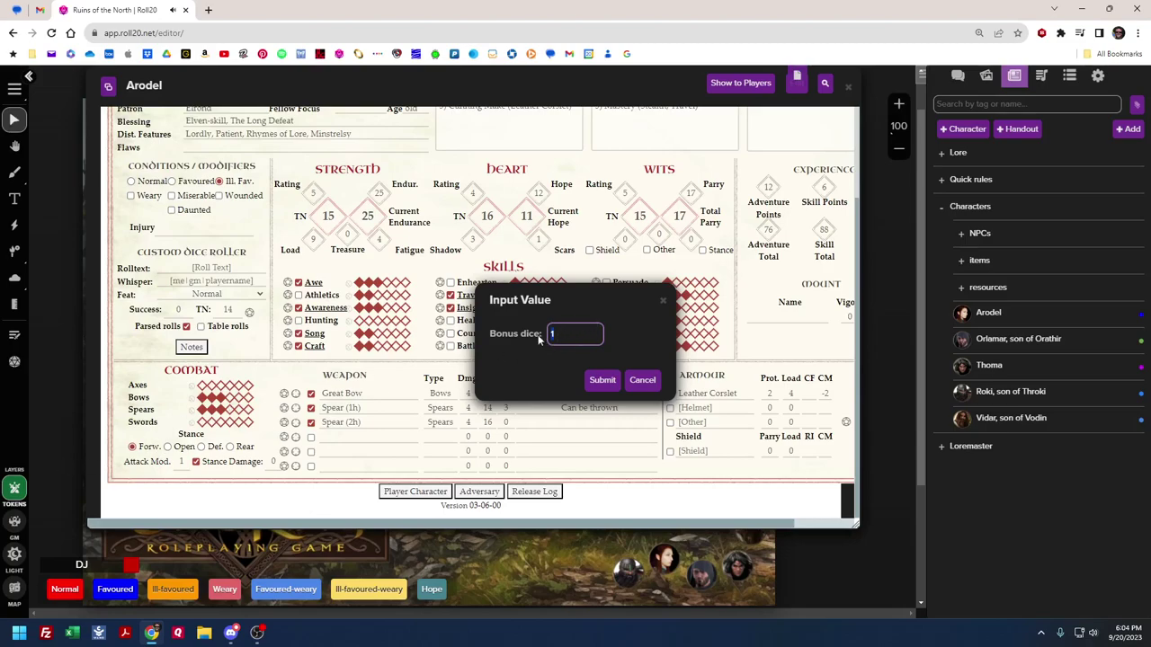
{"action": "left_click", "coordinate": [598, 380]}
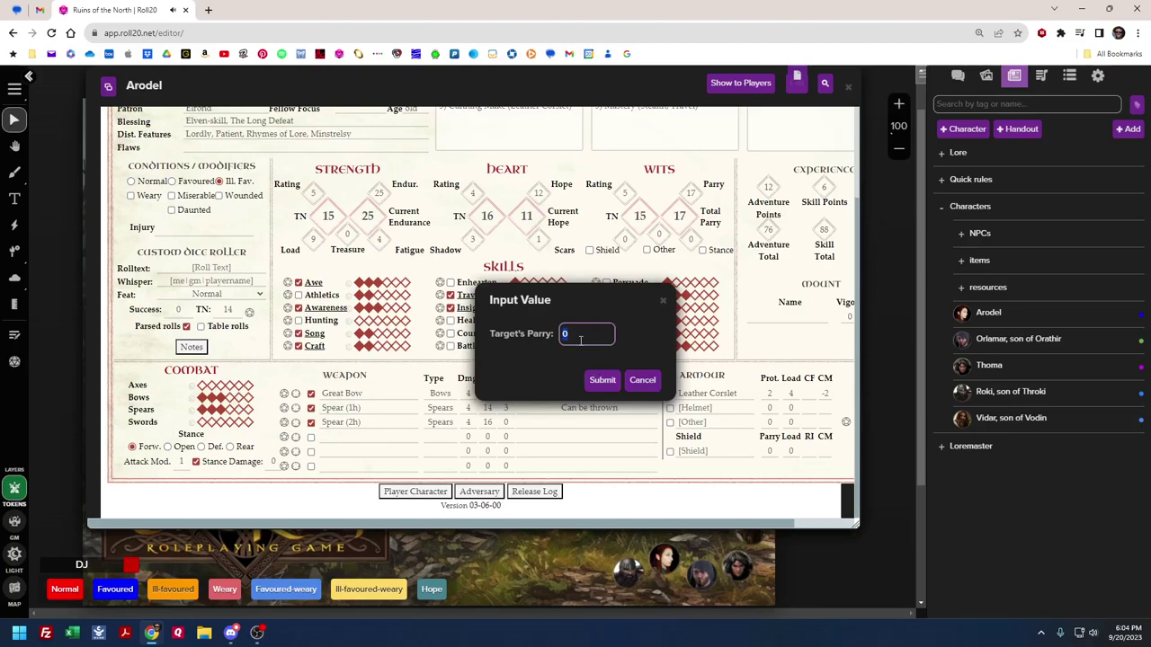
{"action": "type", "text": "2"}
{"action": "left_click", "coordinate": [599, 382]}
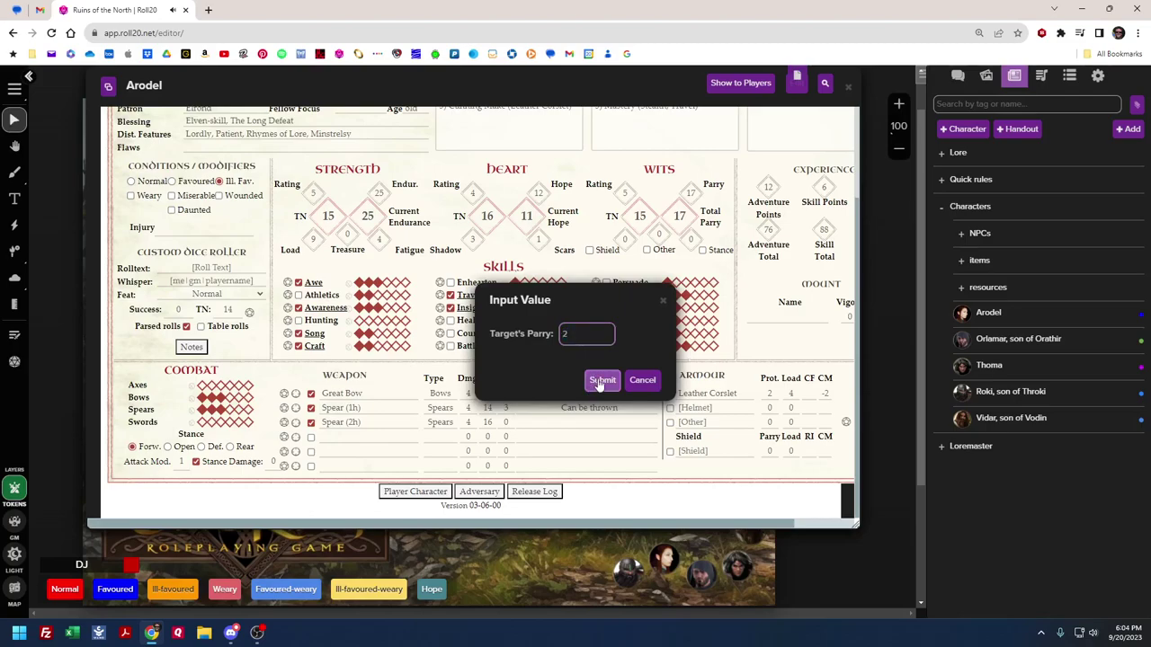
Examine the Great Bow roll card in the chat log, including its injury rating, and return to the start of Arodel's sheet
{"action": "left_click", "coordinate": [957, 76]}
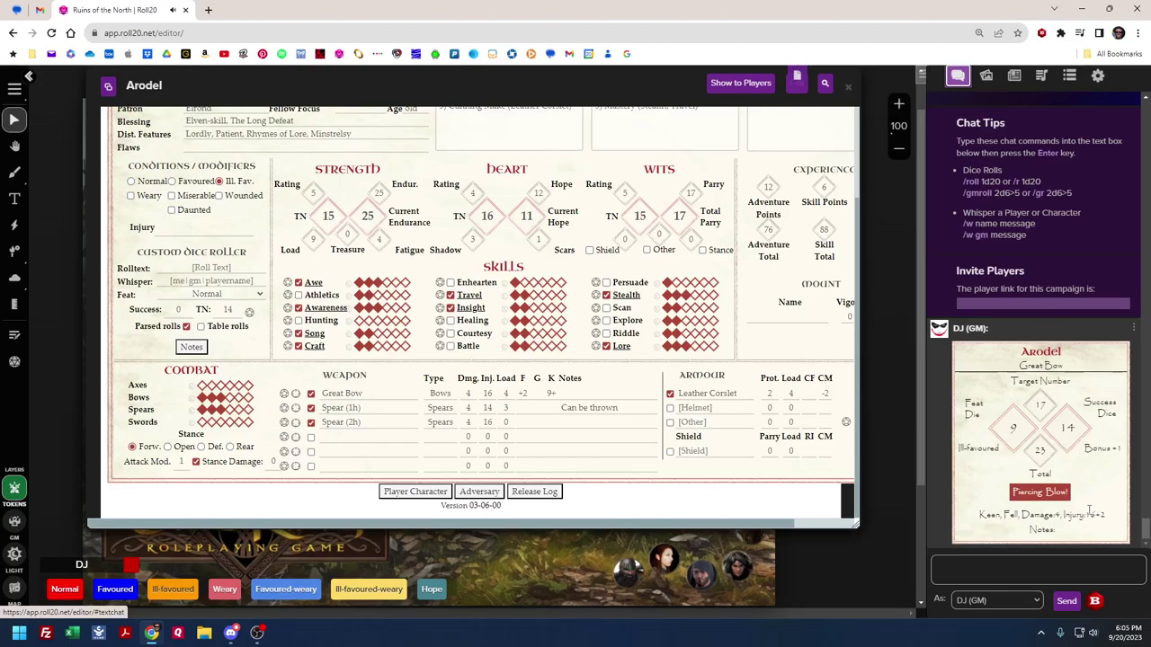
{"action": "left_click_drag", "start_coordinate": [1089, 510], "coordinate": [1109, 517]}
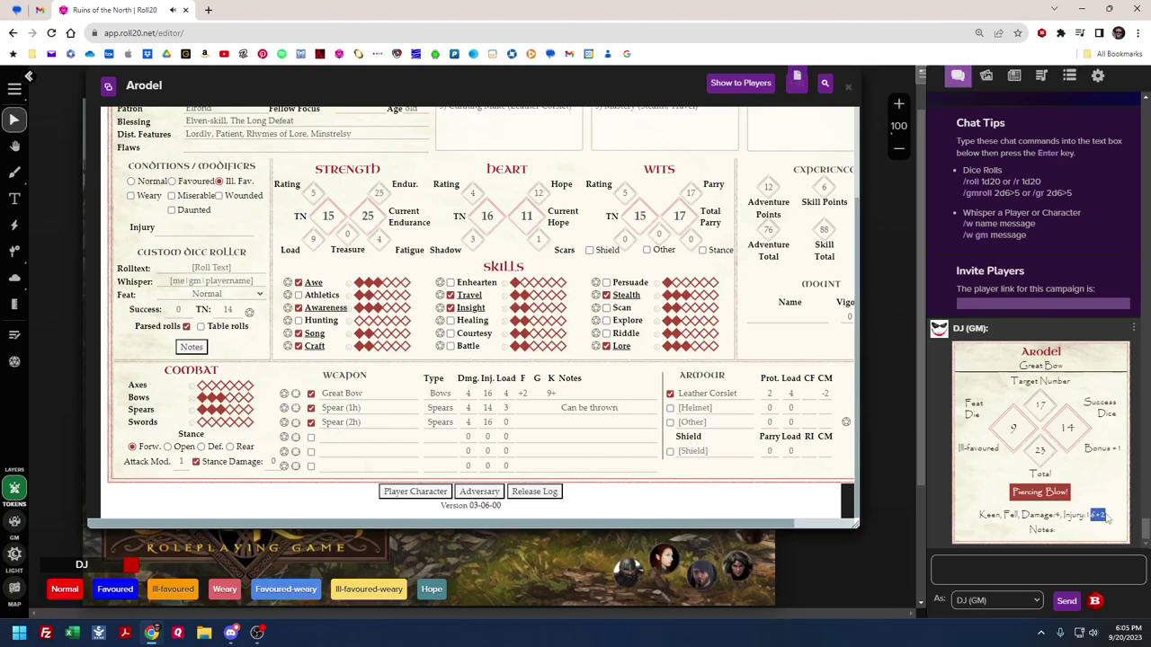
{"action": "left_click", "coordinate": [1097, 519]}
{"action": "scroll", "coordinate": [450, 344], "scroll_direction": "up", "scroll_amount": 3}
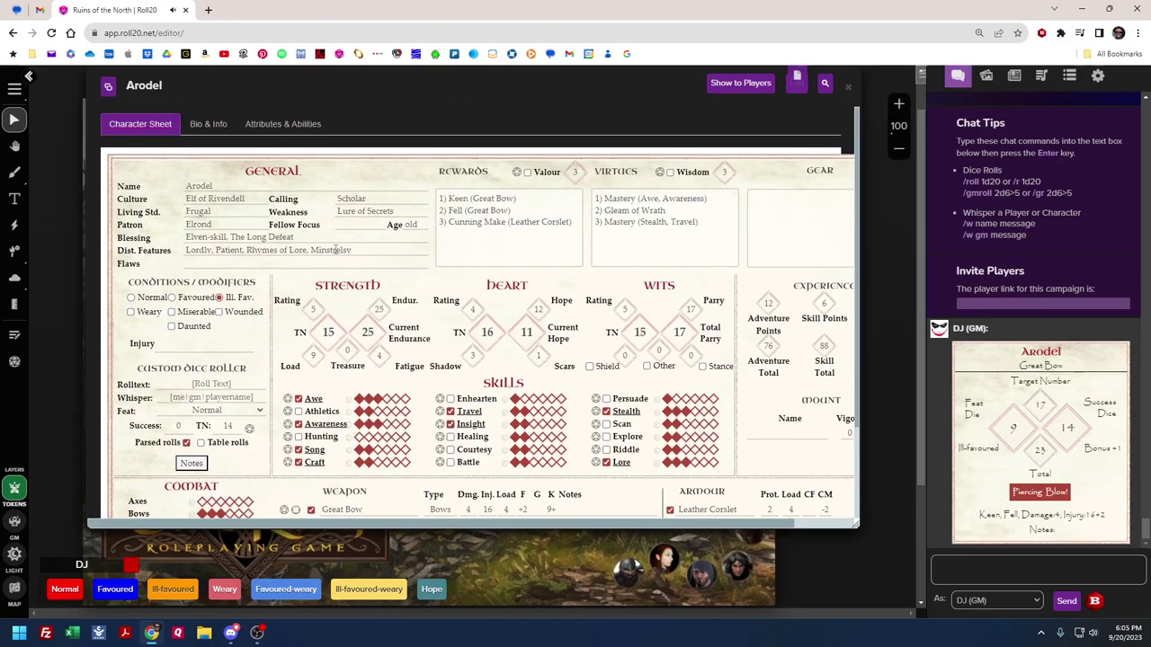
Set Arodel's roll modifier to Normal and examine the feat and success dice details on the Great Bow roll card
{"action": "left_click", "coordinate": [131, 298]}
{"action": "mouse_move", "coordinate": [1013, 436]}
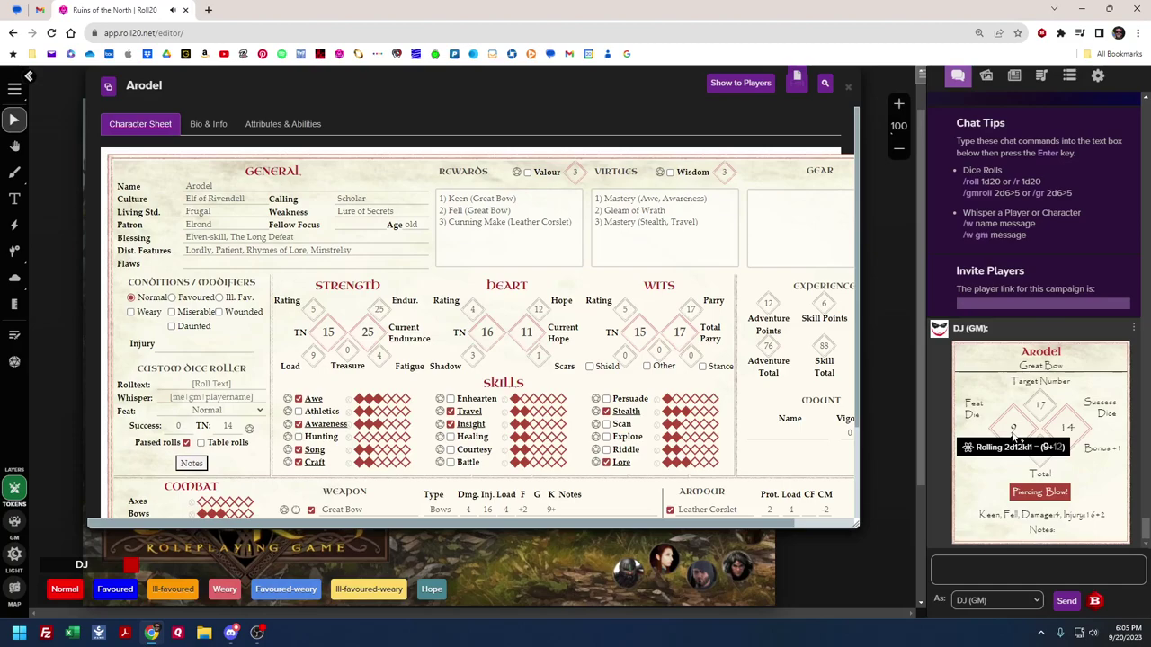
{"action": "mouse_move", "coordinate": [1068, 432]}
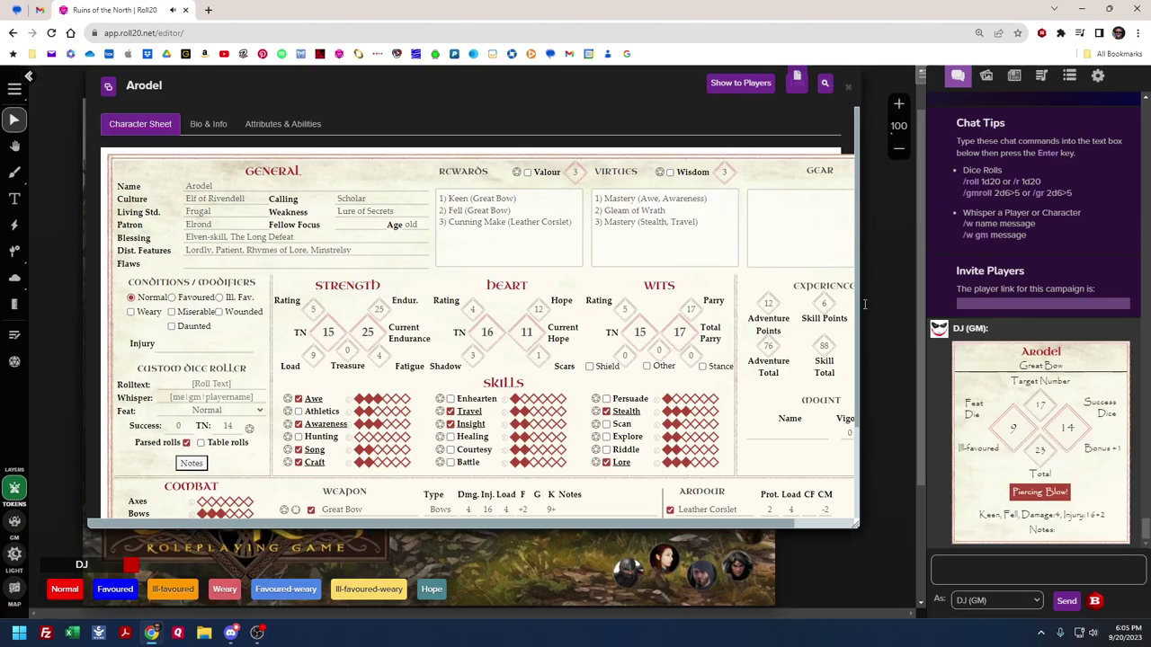
Roll Arodel's Protection against an injury rating of 16 with 1 bonus die
{"action": "scroll", "coordinate": [766, 395], "scroll_direction": "down", "scroll_amount": 3}
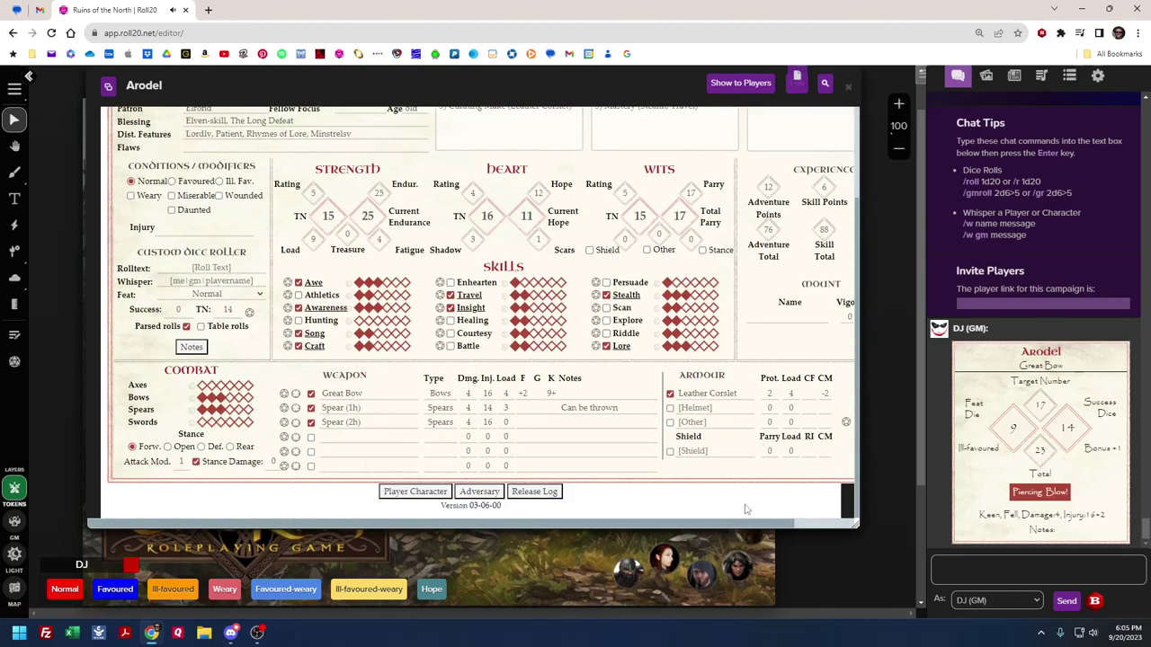
{"action": "left_click_drag", "start_coordinate": [769, 530], "coordinate": [832, 530]}
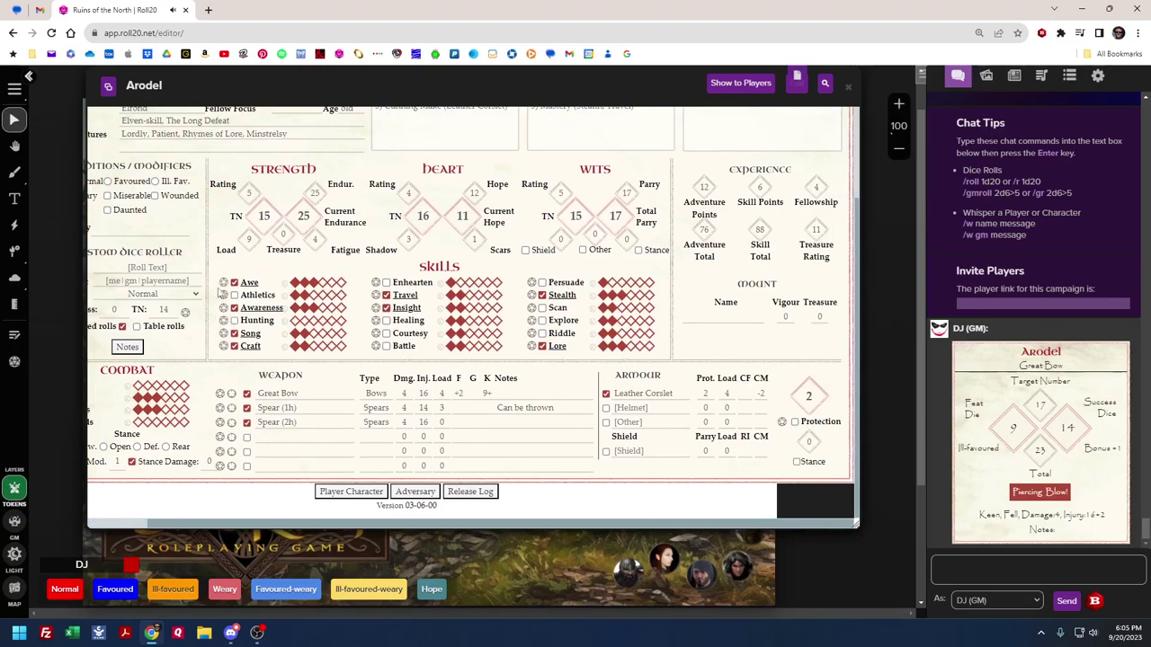
{"action": "left_click", "coordinate": [781, 425]}
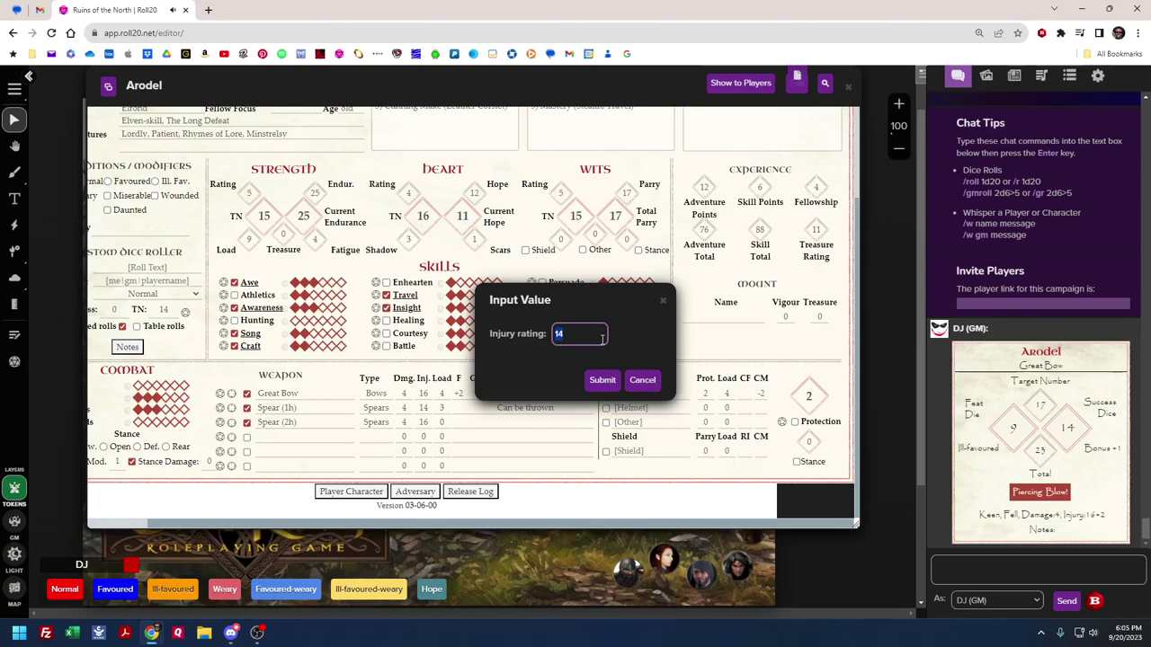
{"action": "type", "text": "16"}
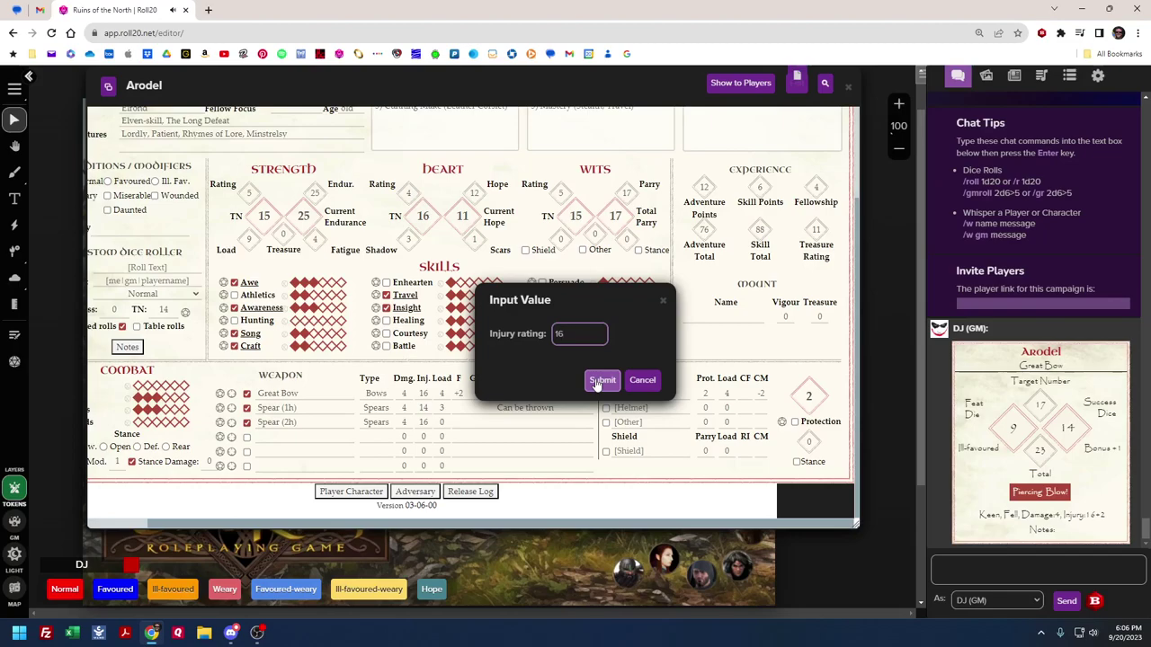
{"action": "left_click", "coordinate": [597, 382]}
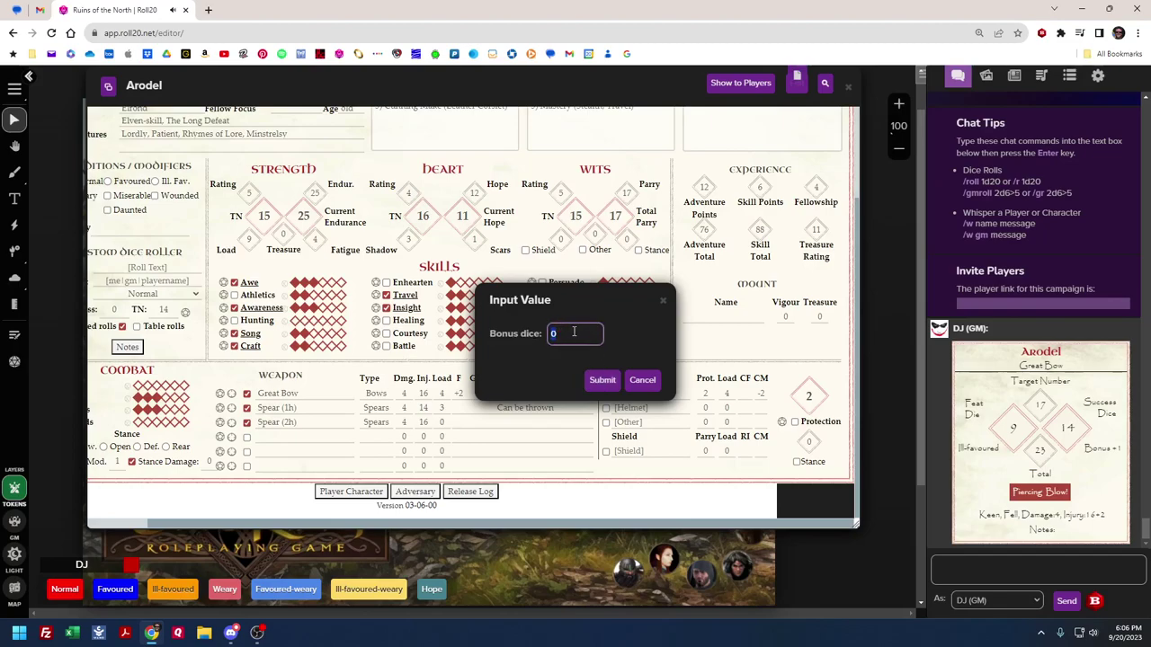
{"action": "type", "text": "1"}
{"action": "left_click", "coordinate": [604, 381]}
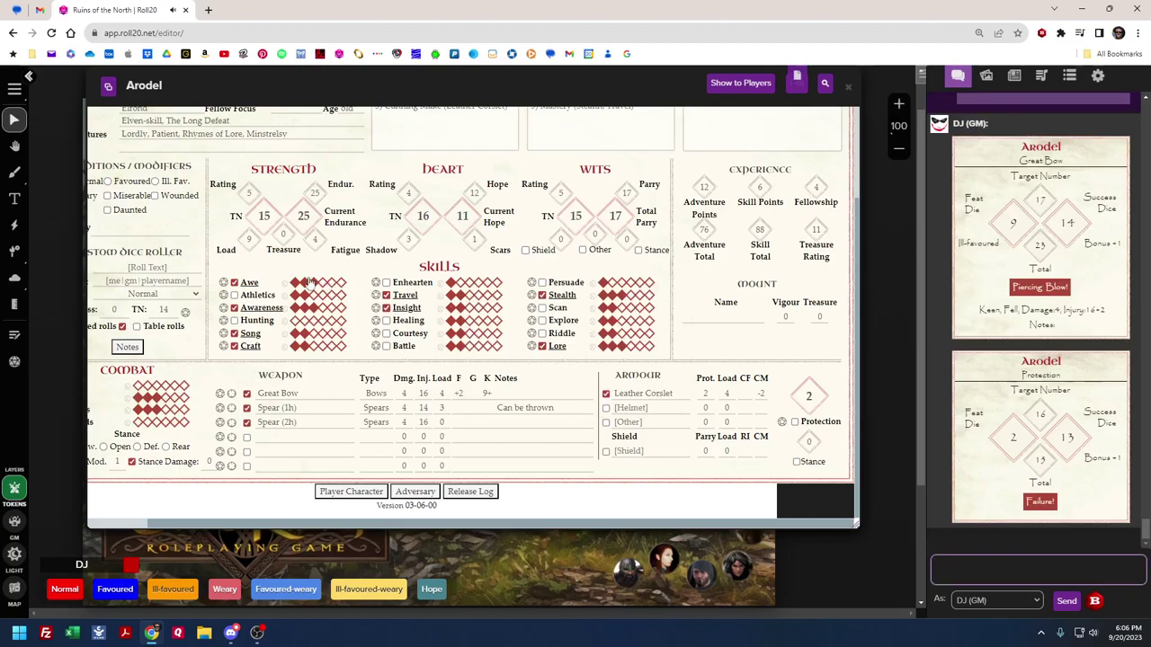
Mark Arodel as Wounded and roll 1d12 through the chat
{"action": "left_click_drag", "start_coordinate": [353, 525], "coordinate": [290, 525]}
{"action": "left_click", "coordinate": [219, 197]}
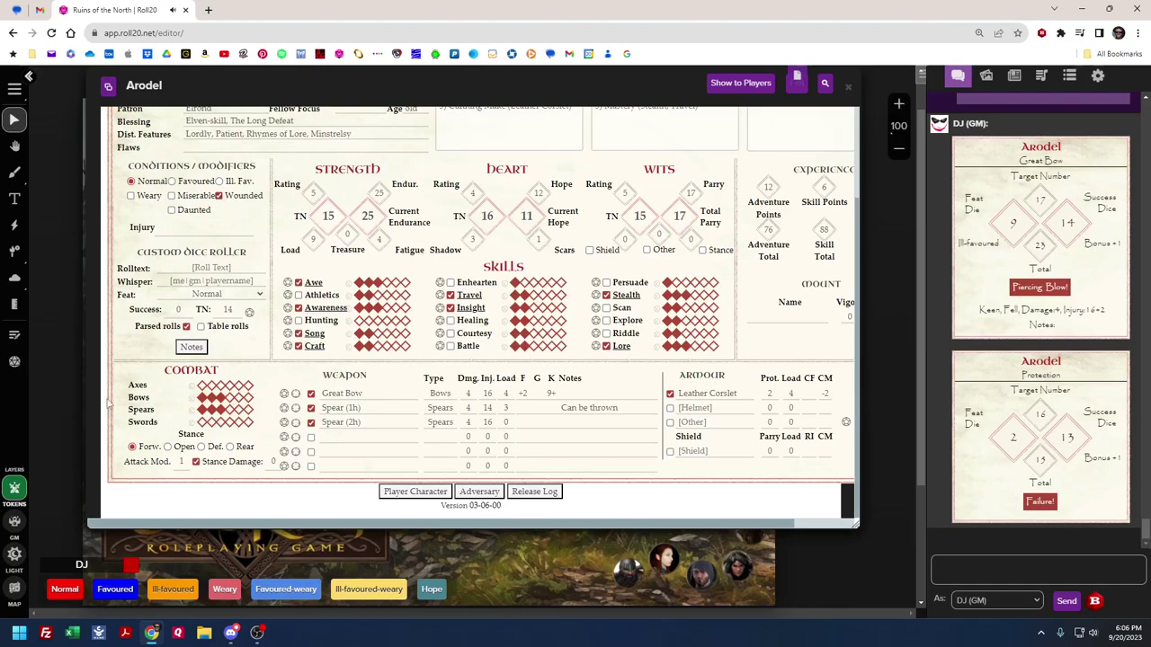
{"action": "left_click", "coordinate": [976, 568]}
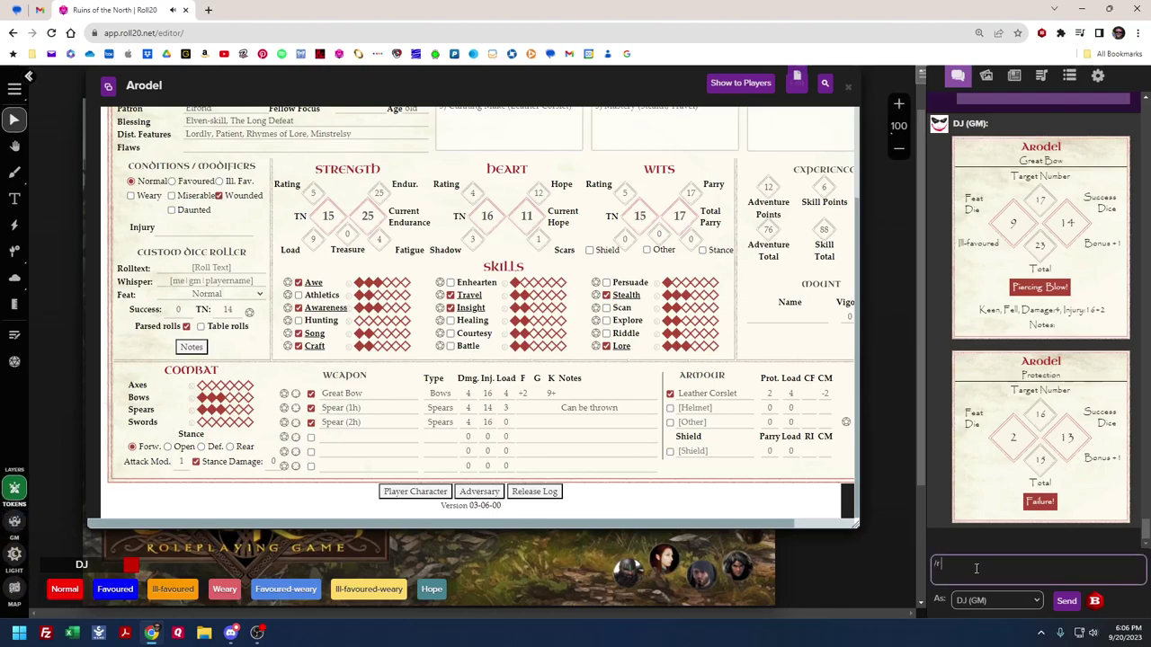
{"action": "type", "text": "/r 1d2"}
{"action": "type", "text": "2"}
{"action": "key", "text": "Return"}
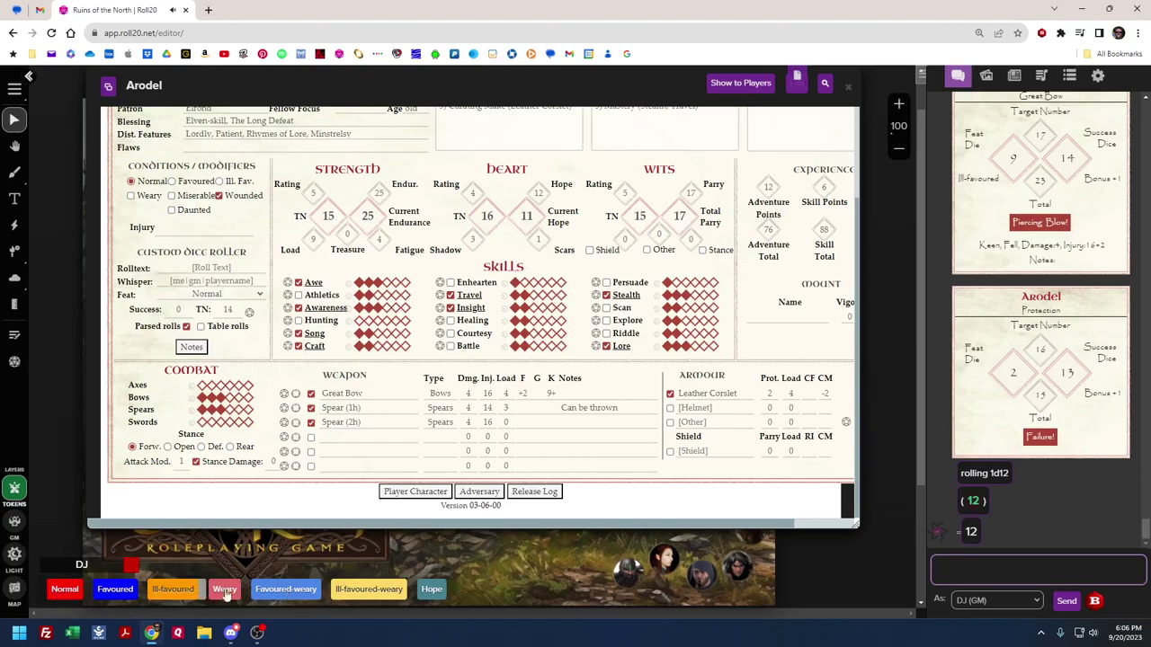
Roll the Normal dice macro with the skill name Wound, TN 0 and 0 D6
{"action": "left_click", "coordinate": [61, 591]}
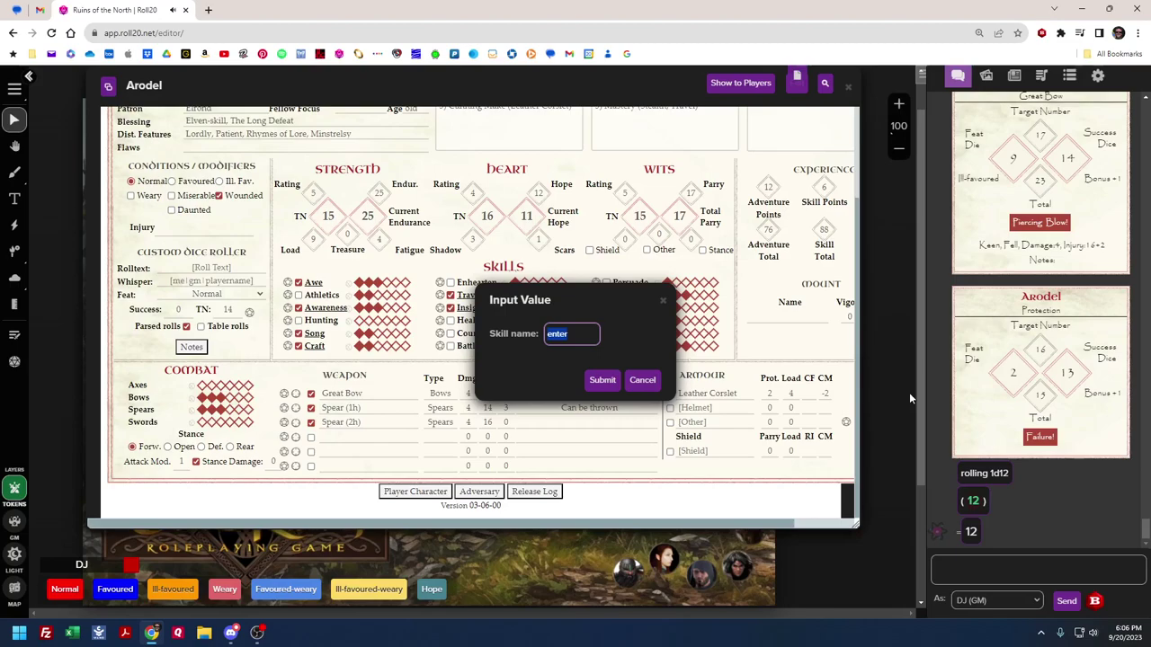
{"action": "type", "text": "P"}
{"action": "left_click", "coordinate": [604, 385]}
{"action": "type", "text": "0"}
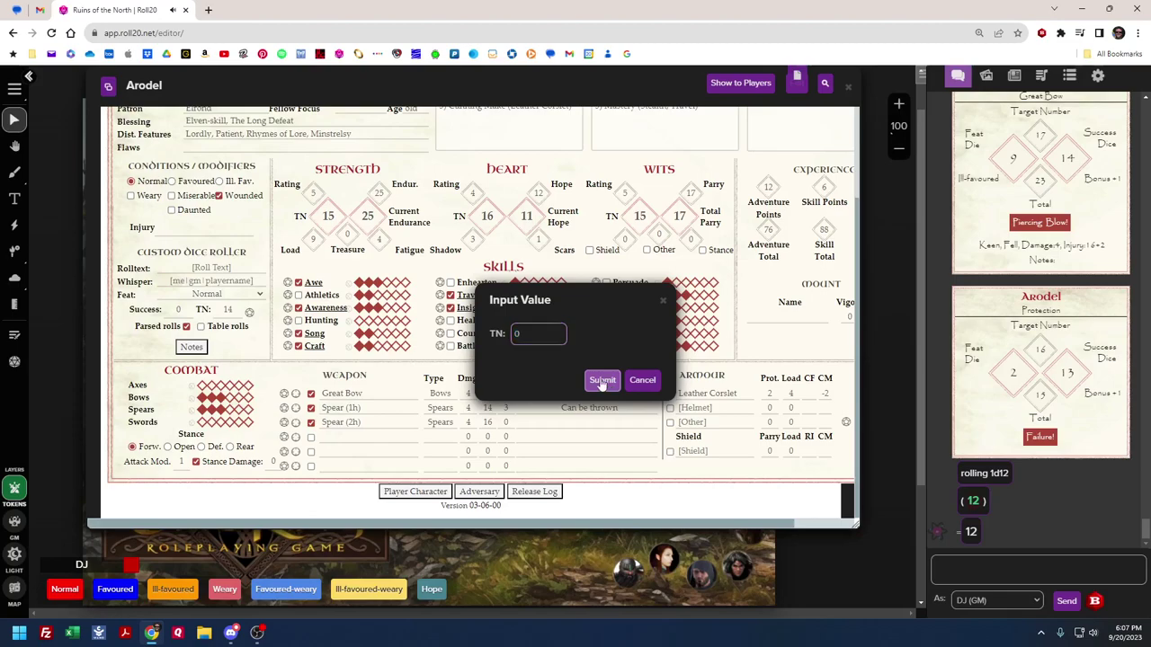
{"action": "left_click", "coordinate": [603, 386]}
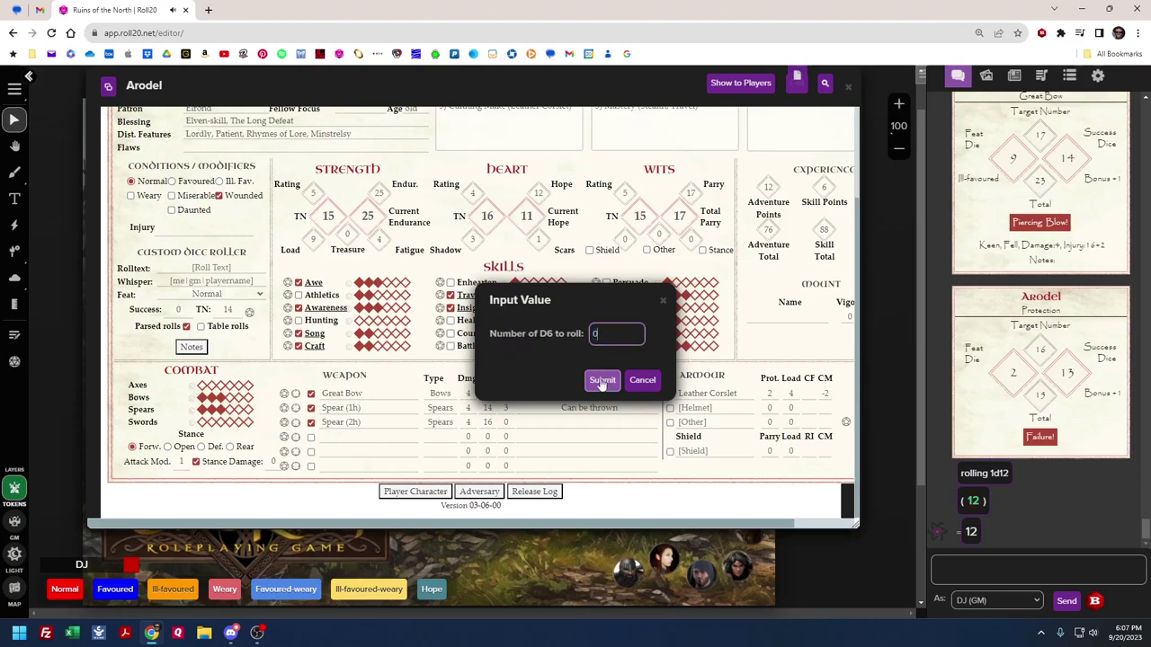
{"action": "left_click", "coordinate": [603, 381]}
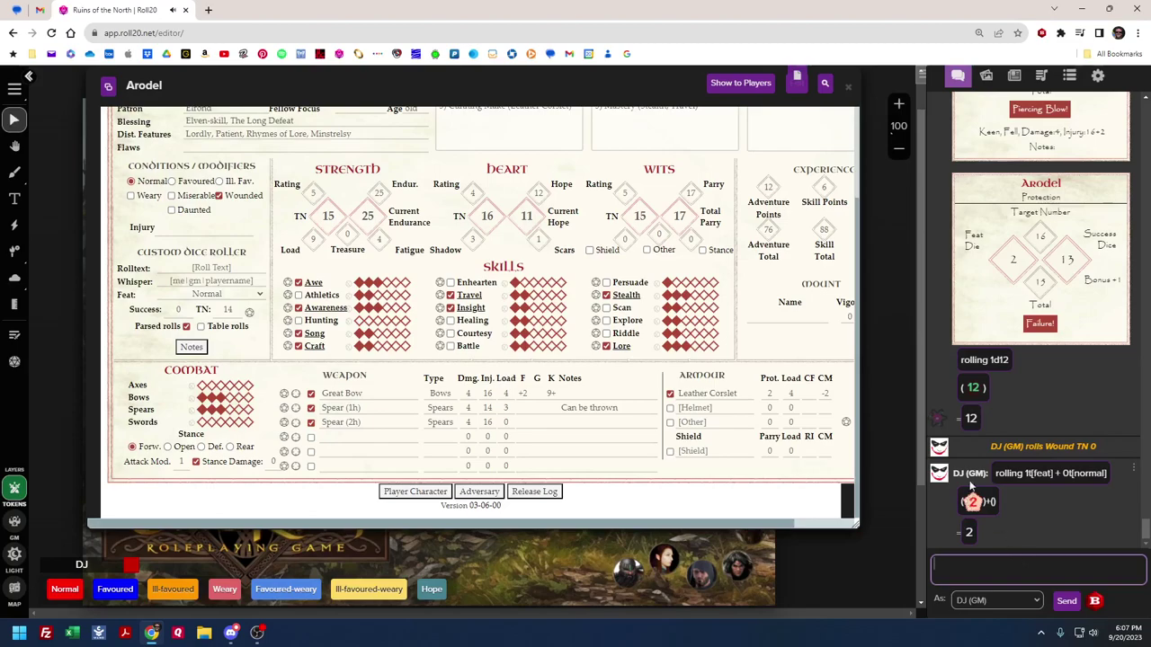
Roll a custom test labelled "WOund test" from Arodel's Custom Dice Roller, inspect its feat die and close the sheet
{"action": "scroll", "coordinate": [614, 275], "scroll_direction": "up", "scroll_amount": 2}
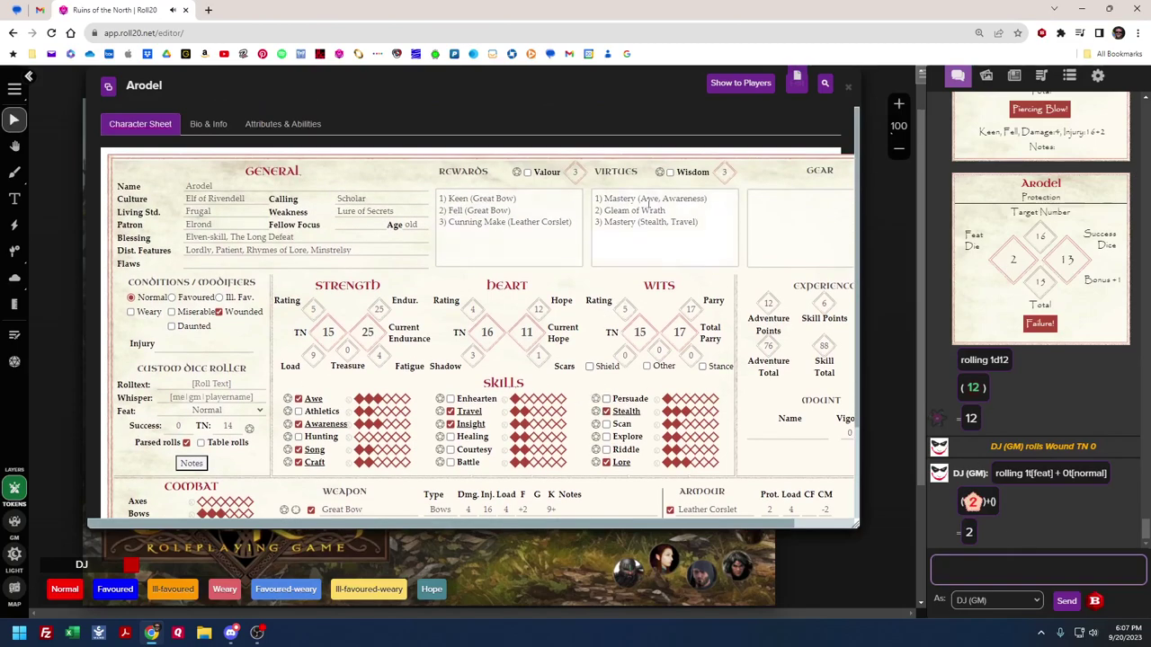
{"action": "left_click", "coordinate": [194, 384]}
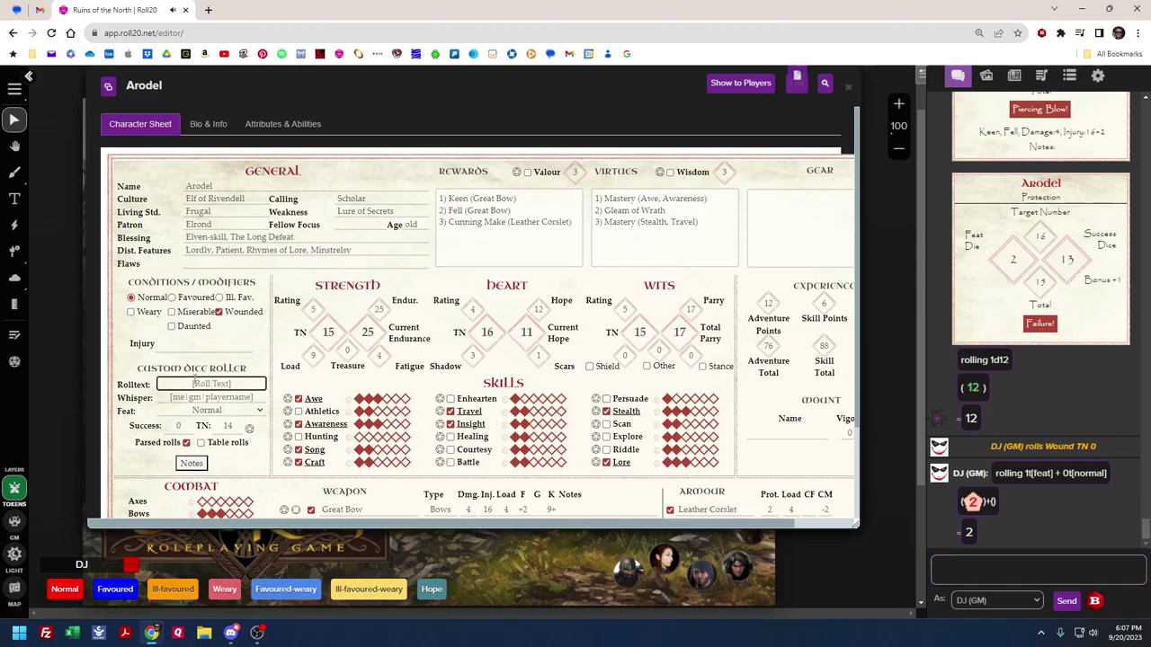
{"action": "type", "text": "WOund test"}
{"action": "left_click", "coordinate": [193, 465]}
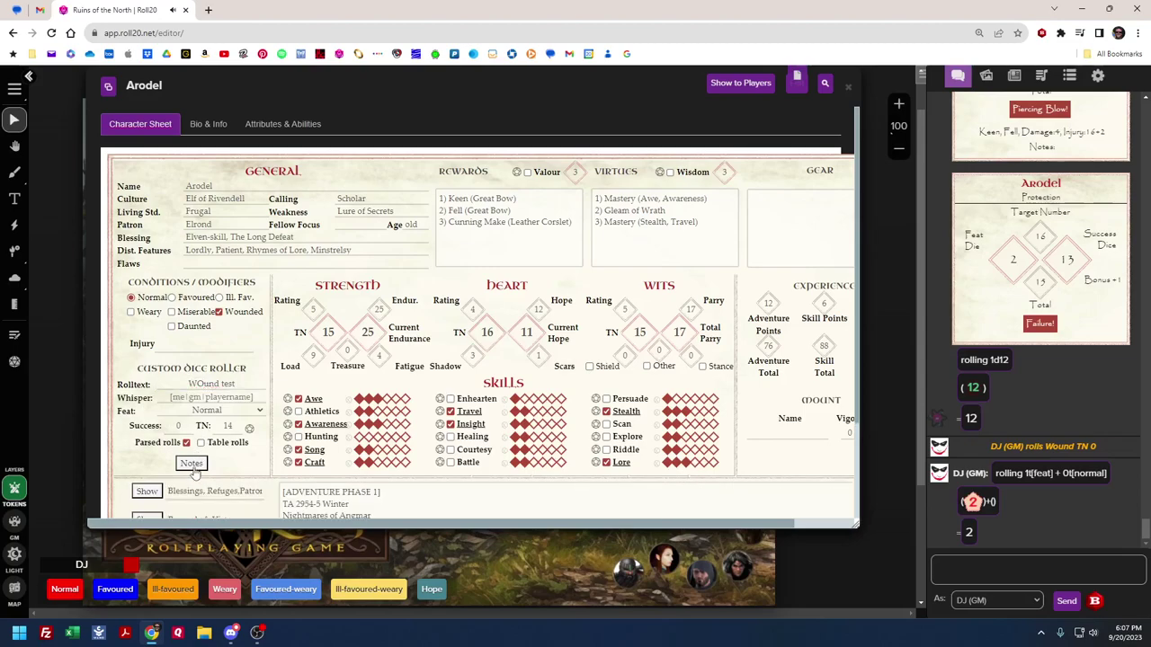
{"action": "left_click", "coordinate": [194, 464]}
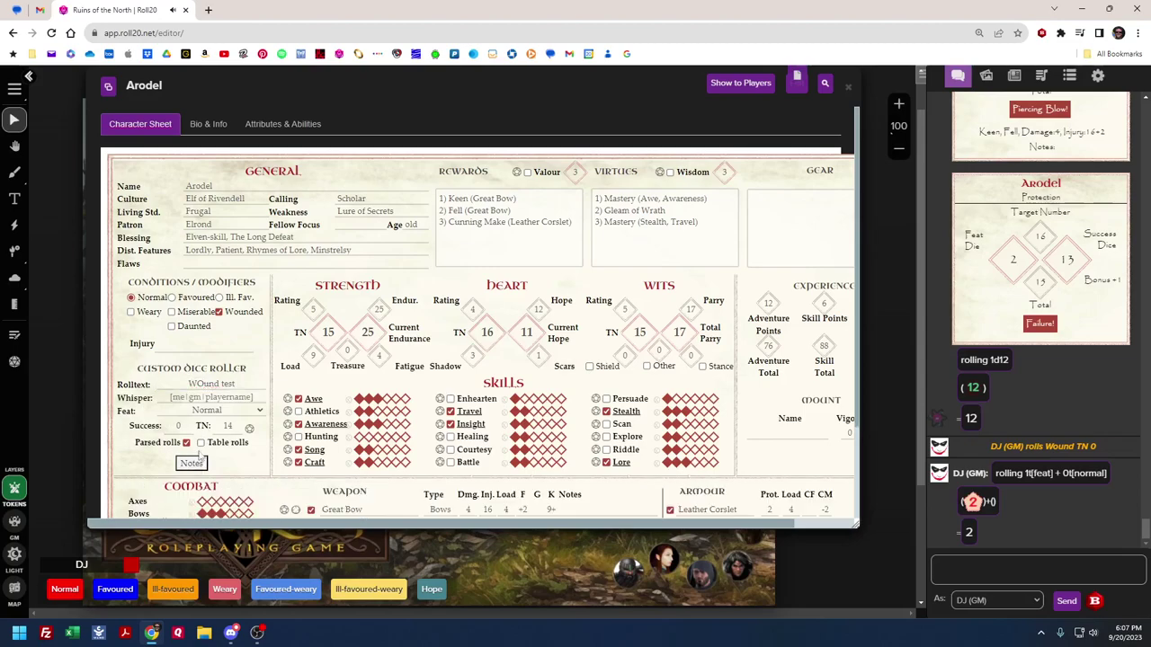
{"action": "left_click", "coordinate": [249, 430]}
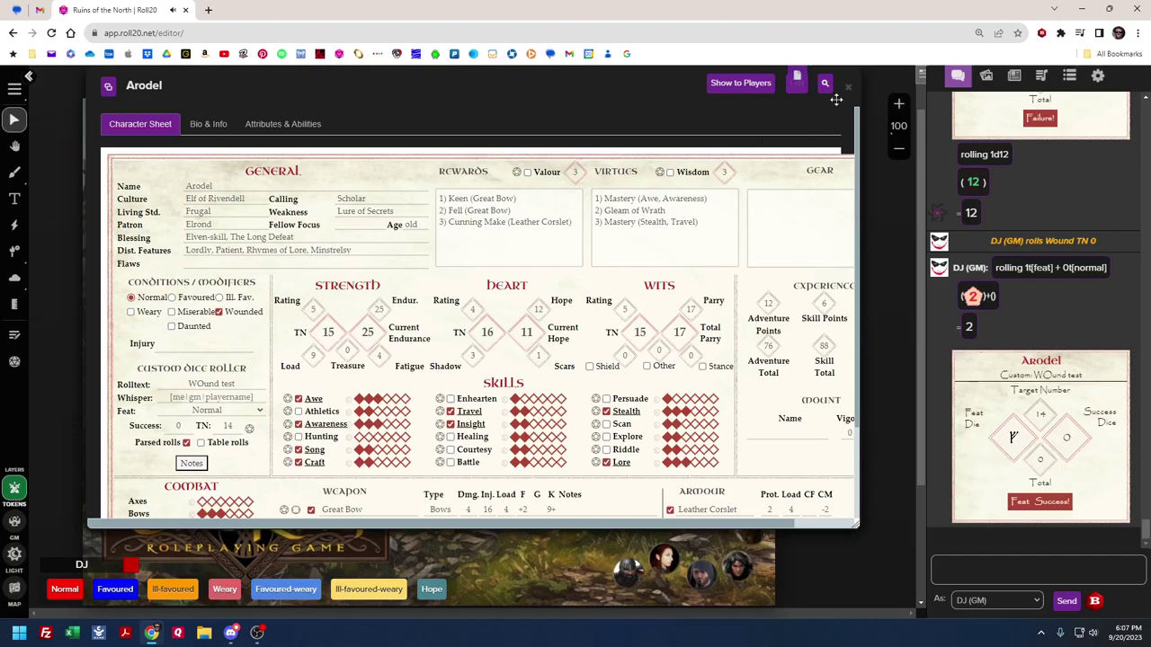
{"action": "mouse_move", "coordinate": [1016, 440]}
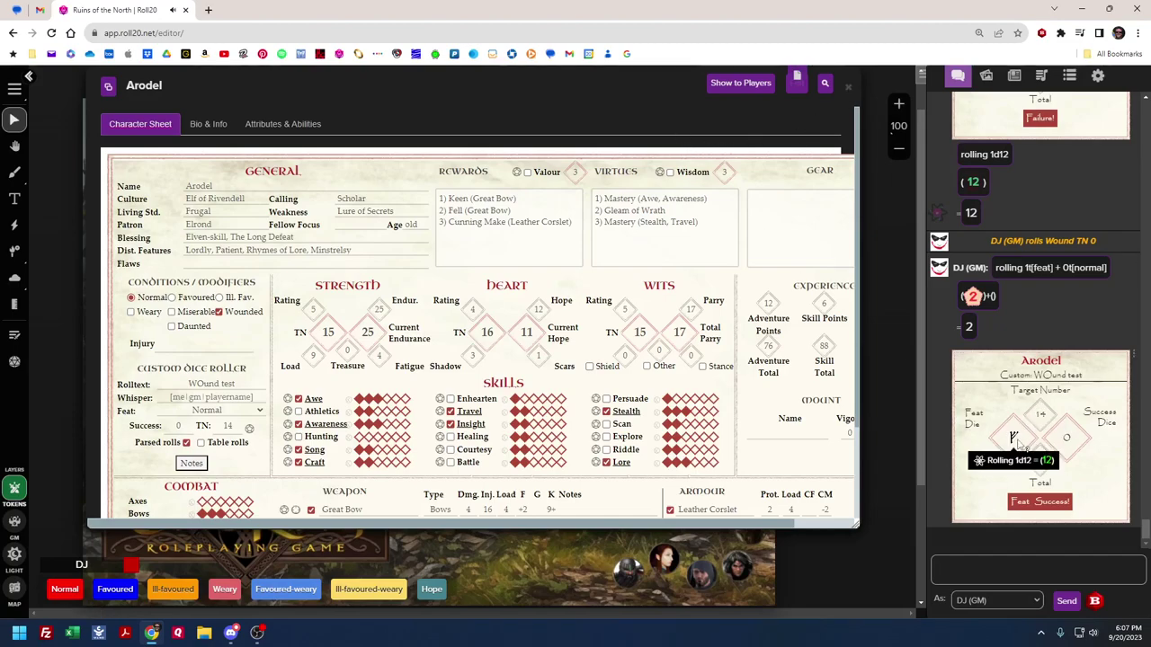
{"action": "left_click", "coordinate": [848, 87]}
{"action": "left_click", "coordinate": [1010, 563]}
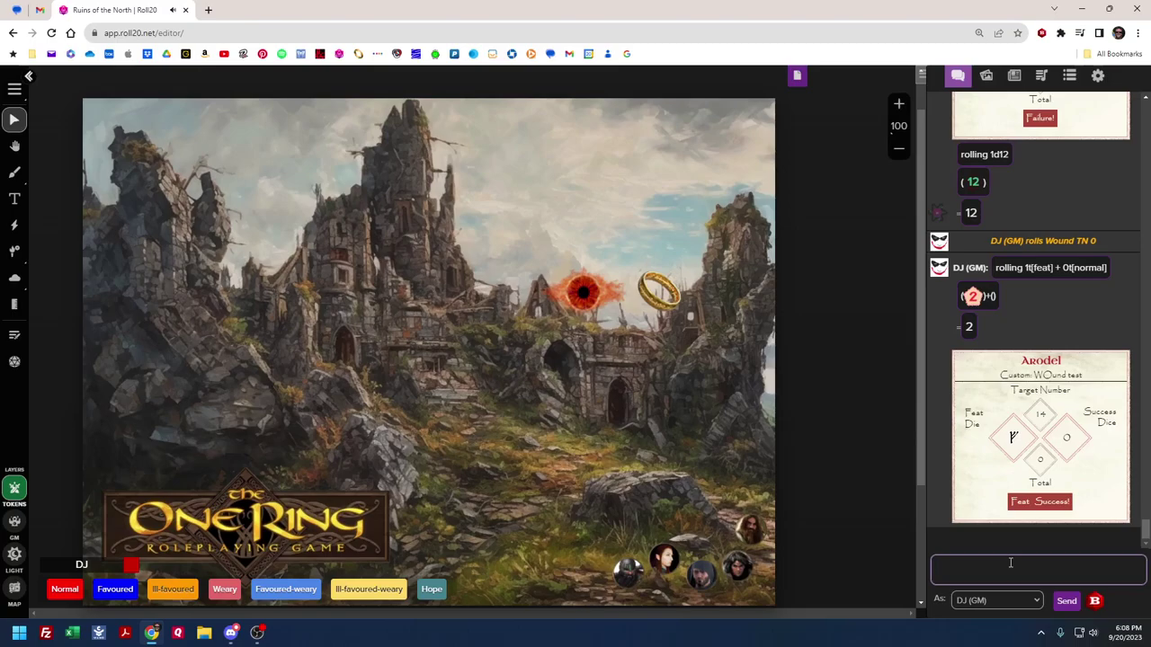
Show the art library and look through the creature-type subfolders of its Monsters folder
{"action": "left_click", "coordinate": [986, 76]}
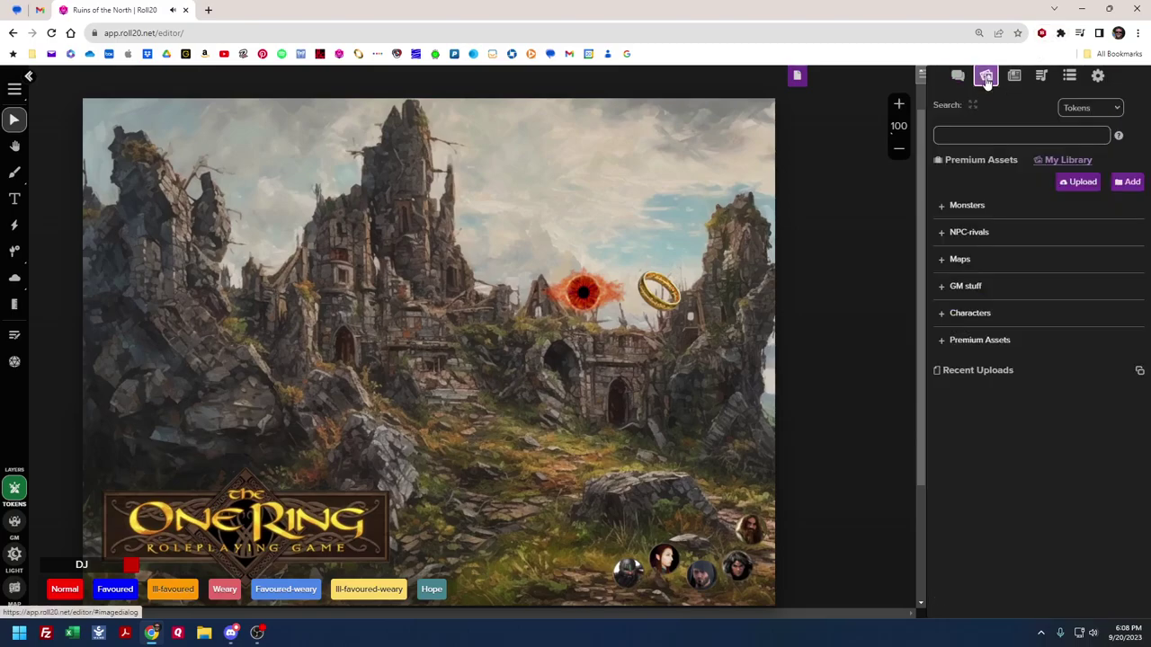
{"action": "left_click", "coordinate": [958, 206]}
{"action": "scroll", "coordinate": [956, 295], "scroll_direction": "down", "scroll_amount": 2}
{"action": "scroll", "coordinate": [963, 380], "scroll_direction": "up", "scroll_amount": 2}
{"action": "left_click", "coordinate": [944, 212]}
{"action": "left_click", "coordinate": [944, 212]}
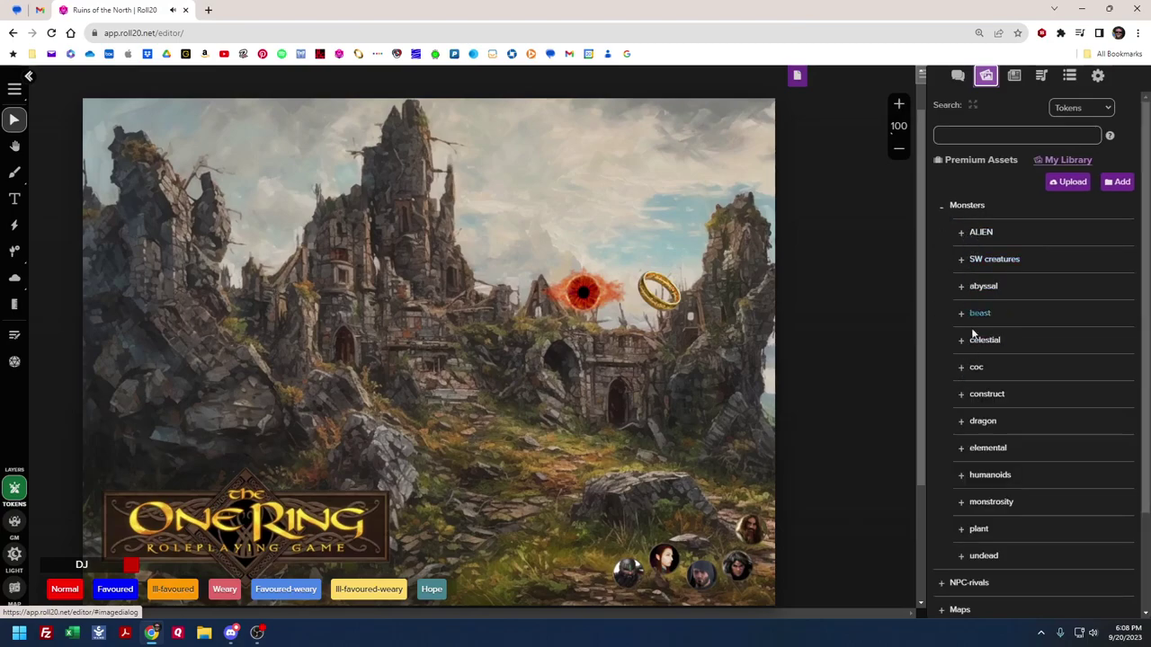
{"action": "left_click", "coordinate": [941, 208]}
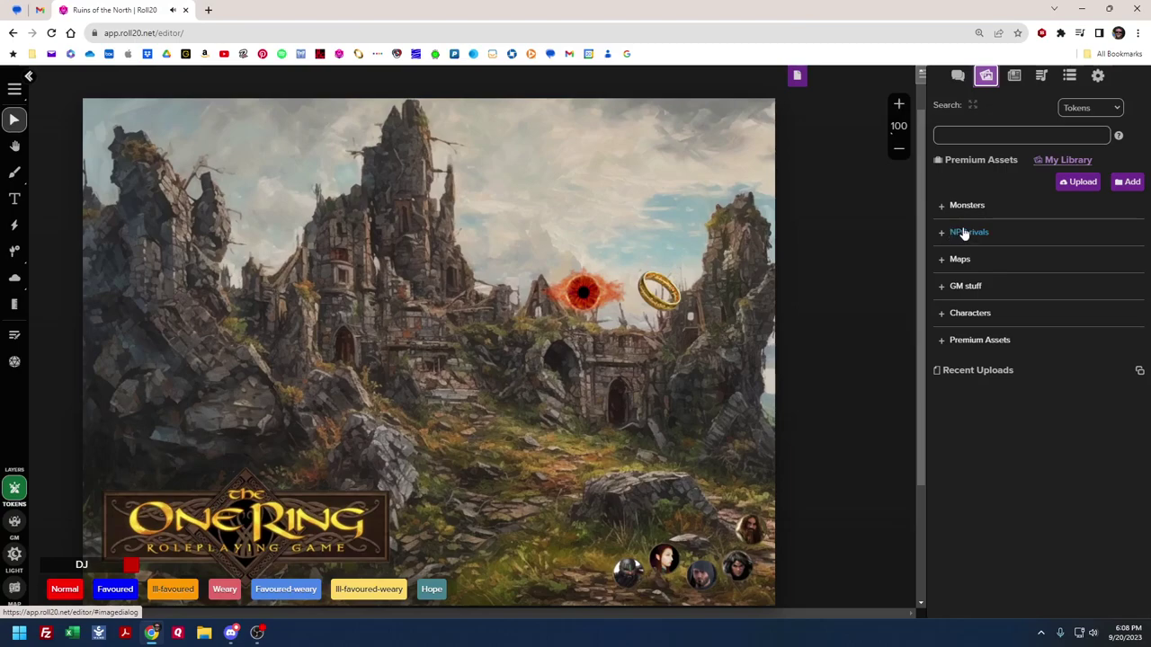
{"action": "left_click", "coordinate": [945, 210]}
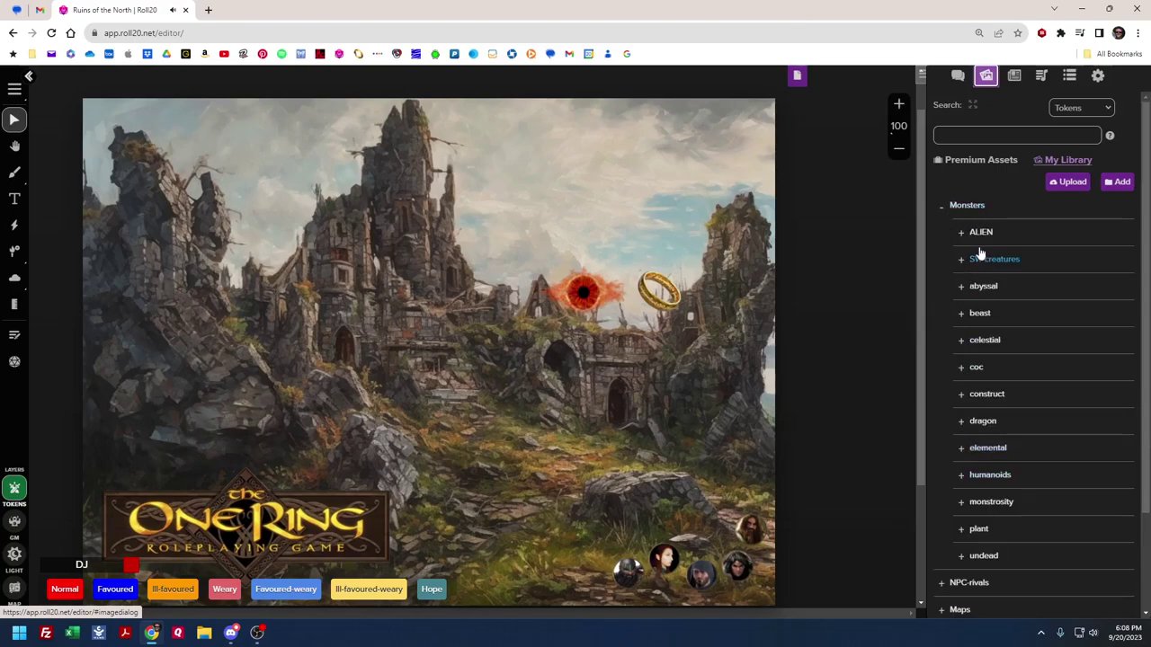
{"action": "scroll", "coordinate": [976, 472], "scroll_direction": "down", "scroll_amount": 2}
{"action": "scroll", "coordinate": [974, 423], "scroll_direction": "up", "scroll_amount": 2}
{"action": "scroll", "coordinate": [962, 360], "scroll_direction": "down", "scroll_amount": 2}
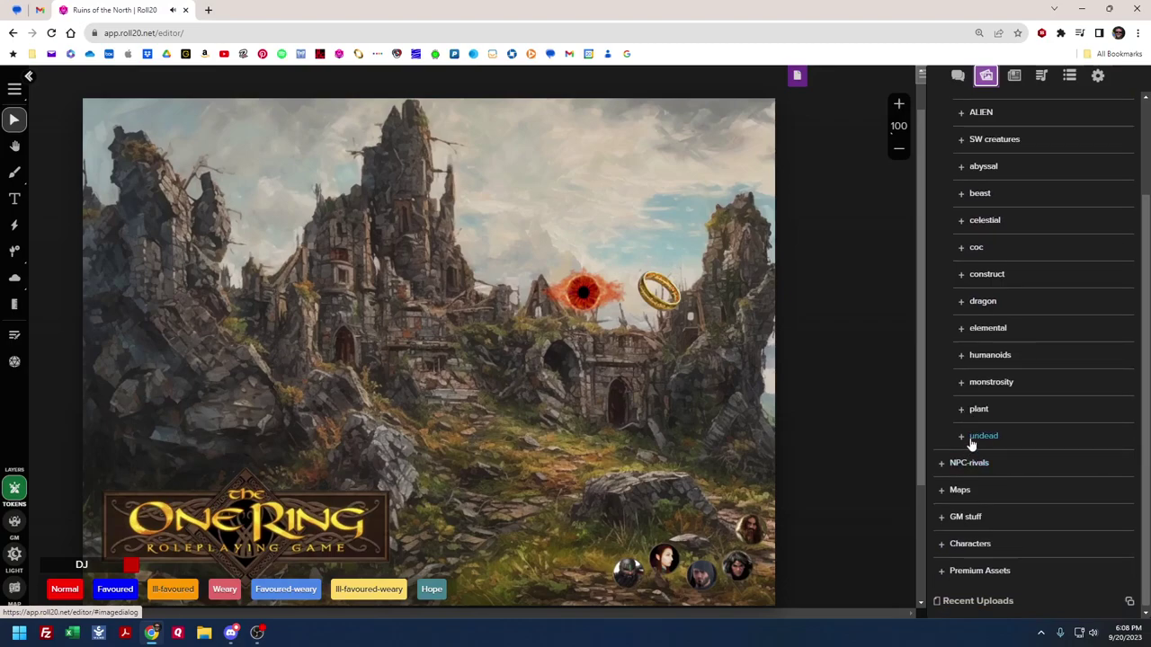
Browse the token images in the undead subfolder, and collapse it and the Monsters folder
{"action": "left_click", "coordinate": [961, 436]}
{"action": "scroll", "coordinate": [975, 378], "scroll_direction": "down", "scroll_amount": 4}
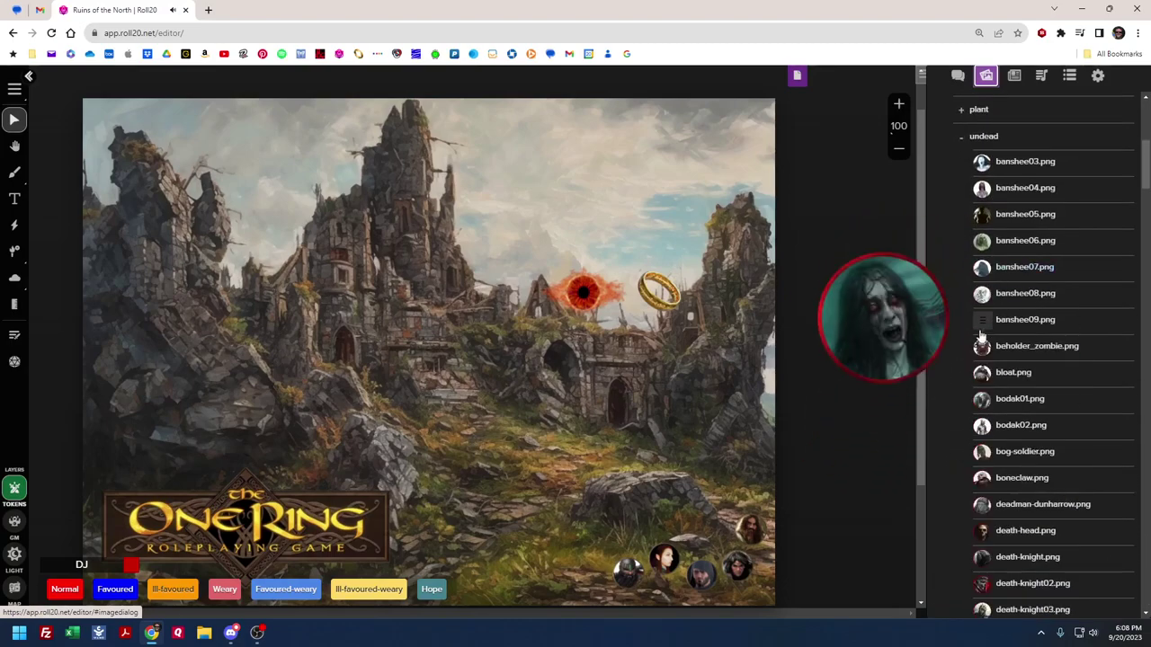
{"action": "scroll", "coordinate": [998, 512], "scroll_direction": "up", "scroll_amount": 7}
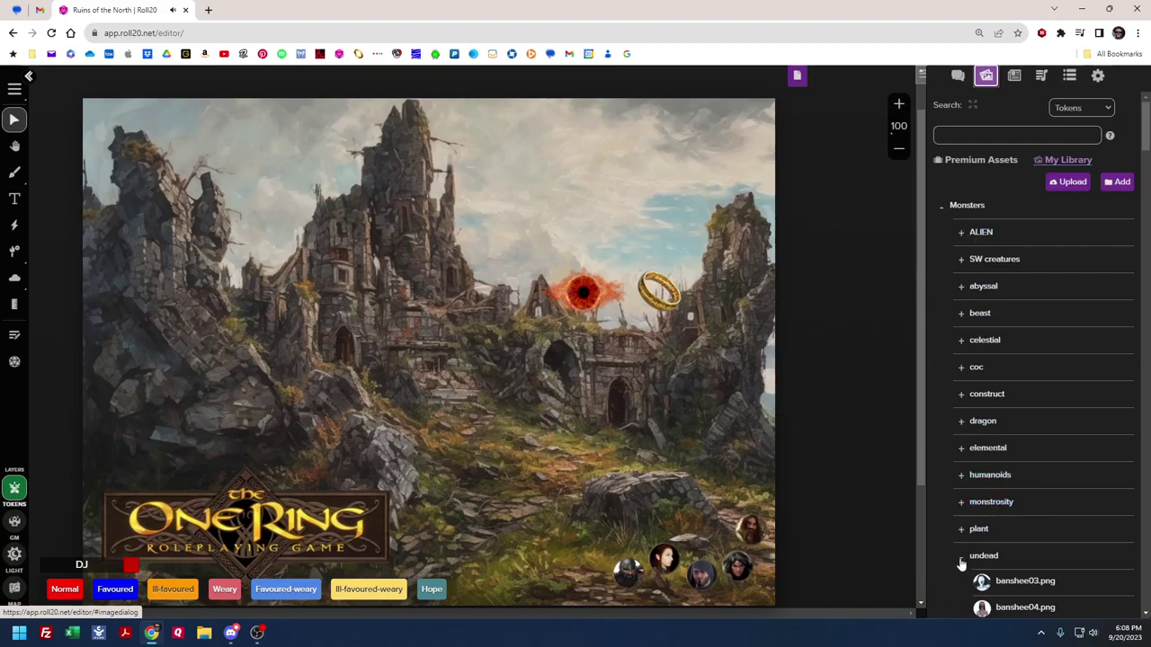
{"action": "scroll", "coordinate": [1007, 562], "scroll_direction": "down", "scroll_amount": 4}
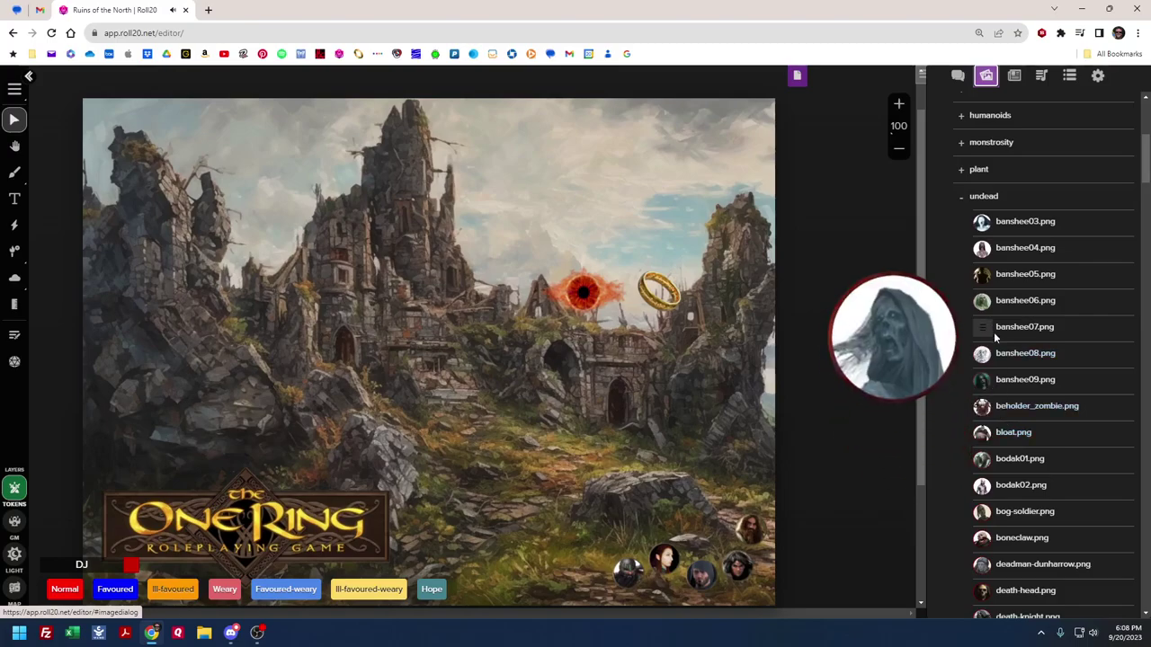
{"action": "scroll", "coordinate": [989, 258], "scroll_direction": "up", "scroll_amount": 1}
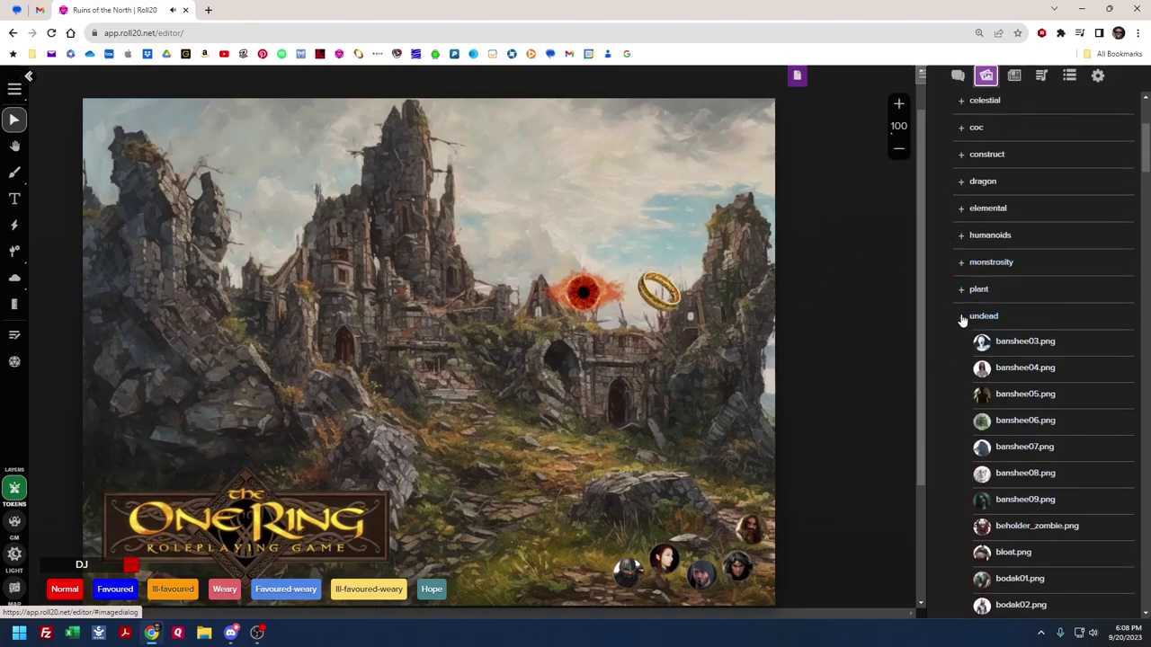
{"action": "left_click", "coordinate": [962, 320]}
{"action": "scroll", "coordinate": [980, 297], "scroll_direction": "up", "scroll_amount": 1}
{"action": "left_click", "coordinate": [941, 211]}
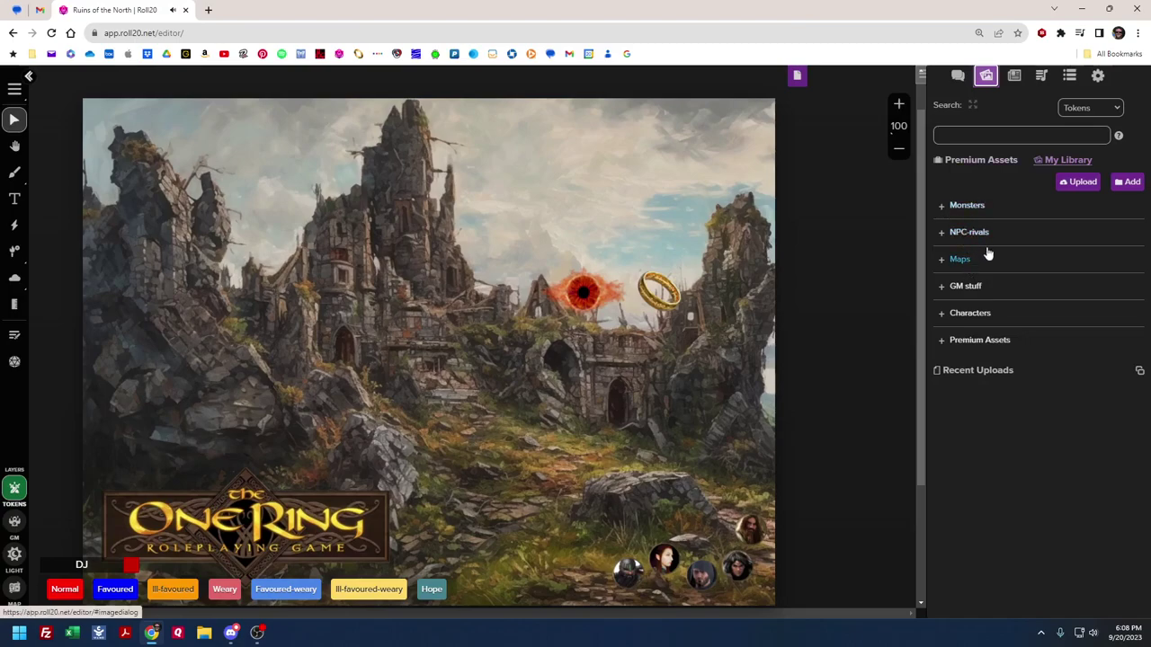
Compare the journal's folders with those of the art library, finishing on the journal
{"action": "left_click", "coordinate": [1013, 79]}
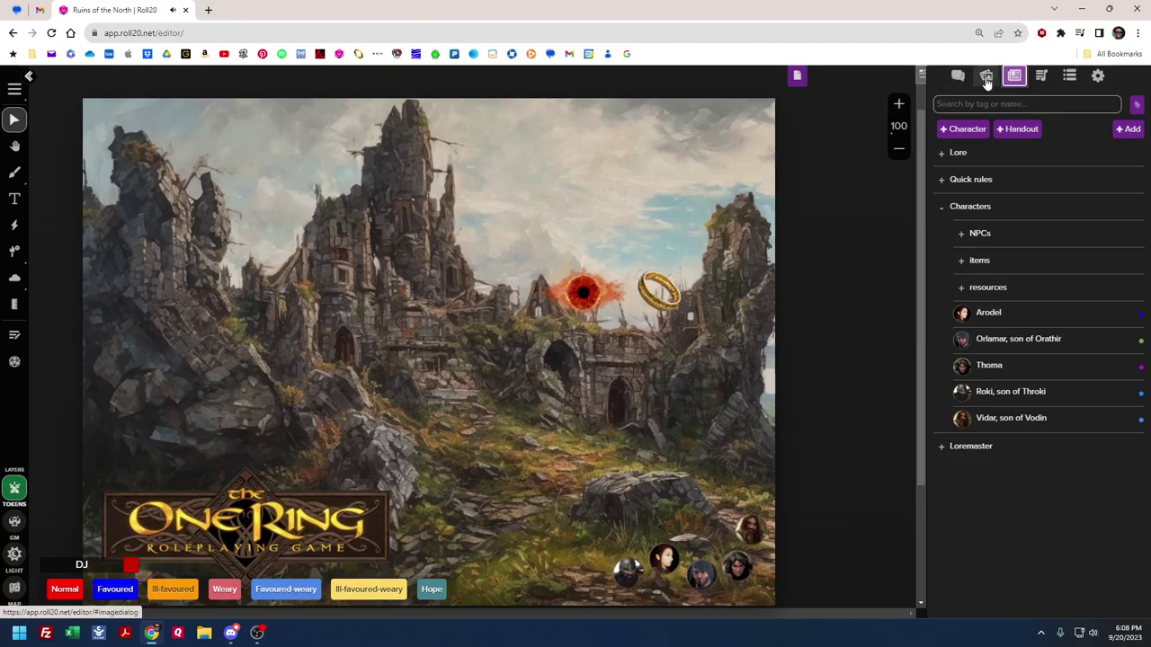
{"action": "left_click", "coordinate": [987, 79]}
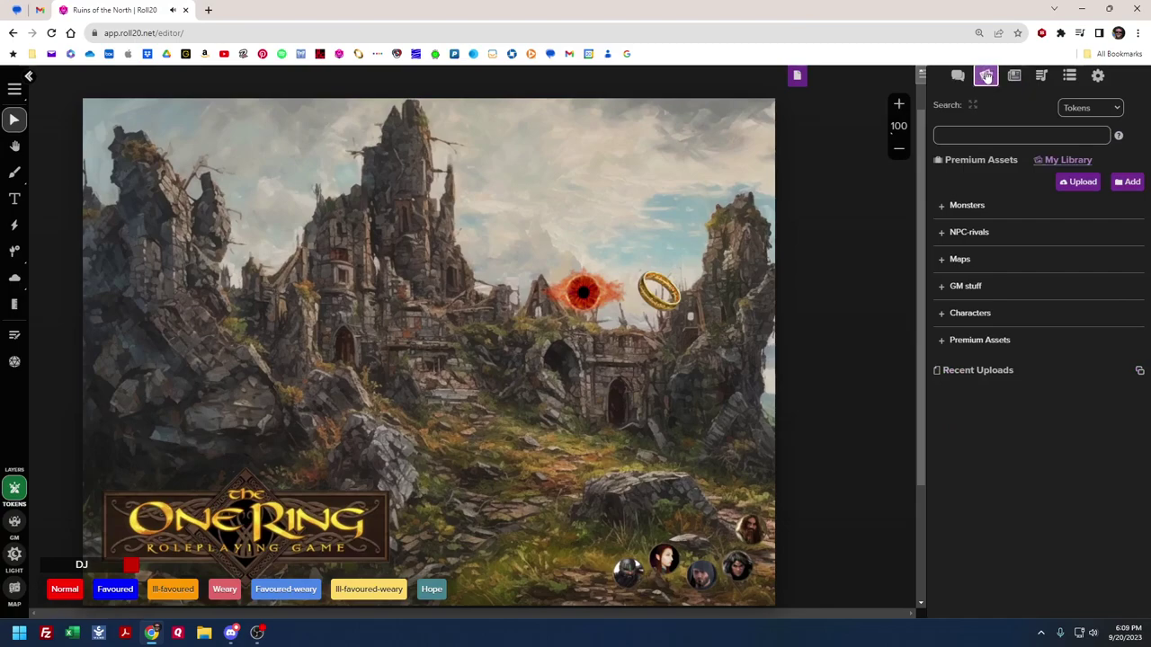
{"action": "left_click", "coordinate": [1014, 78]}
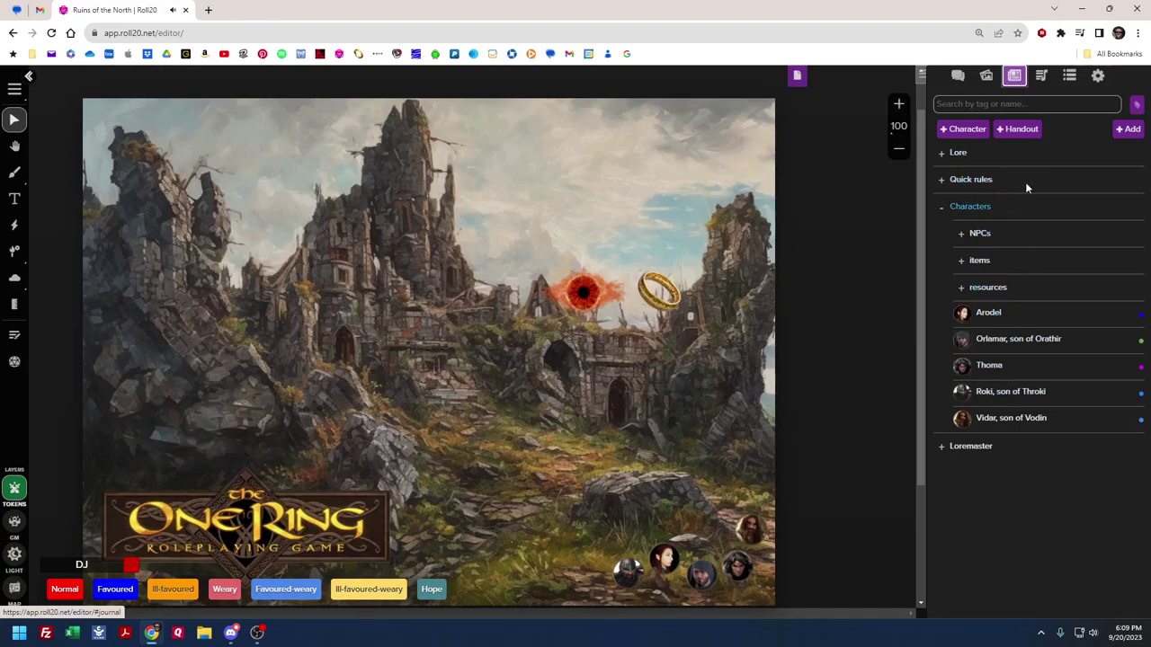
Show the jukebox playlists and the macro list, and inspect the Favoured-weary macro's roll commands without changing them
{"action": "left_click", "coordinate": [1041, 76]}
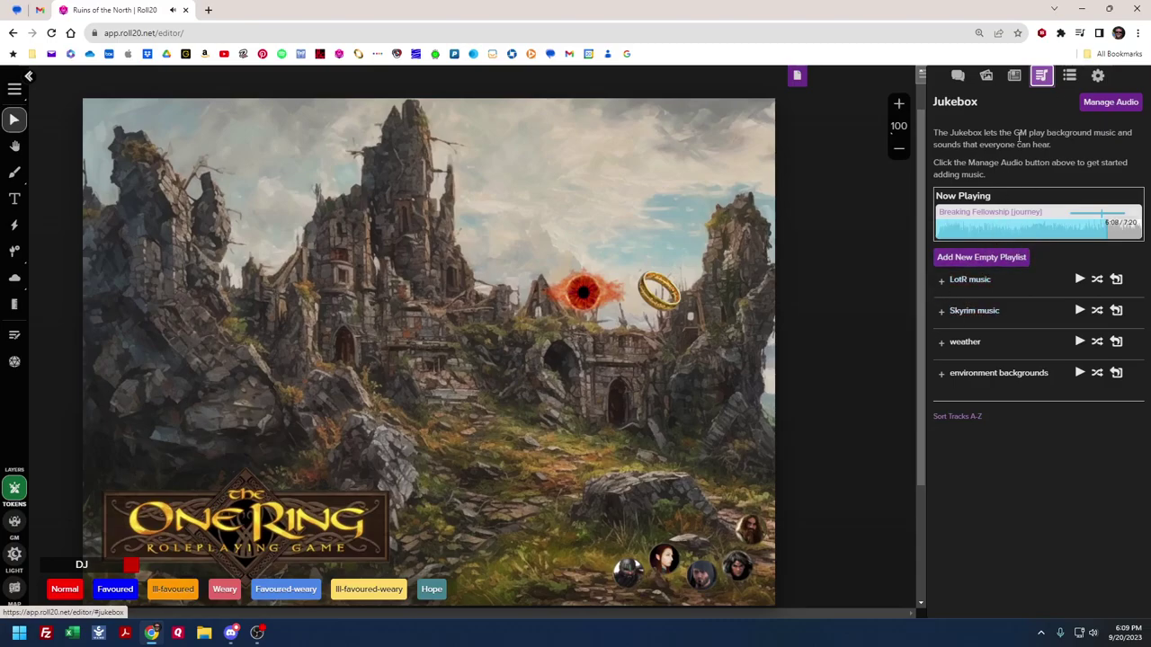
{"action": "left_click", "coordinate": [1068, 76]}
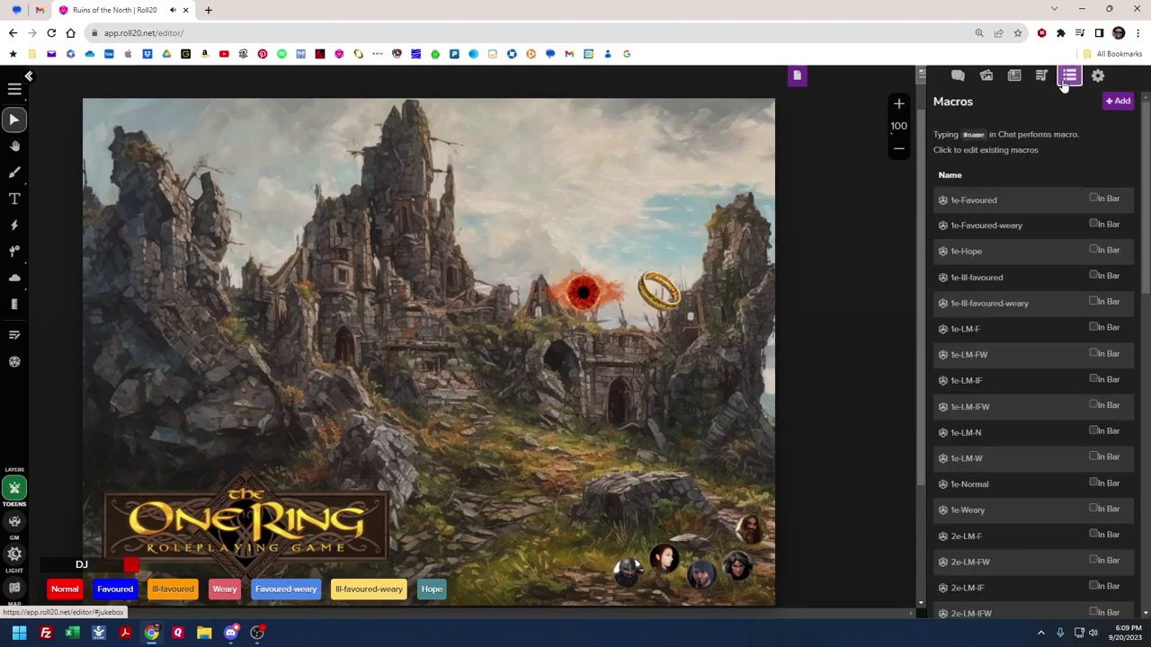
{"action": "scroll", "coordinate": [1033, 269], "scroll_direction": "down", "scroll_amount": 10}
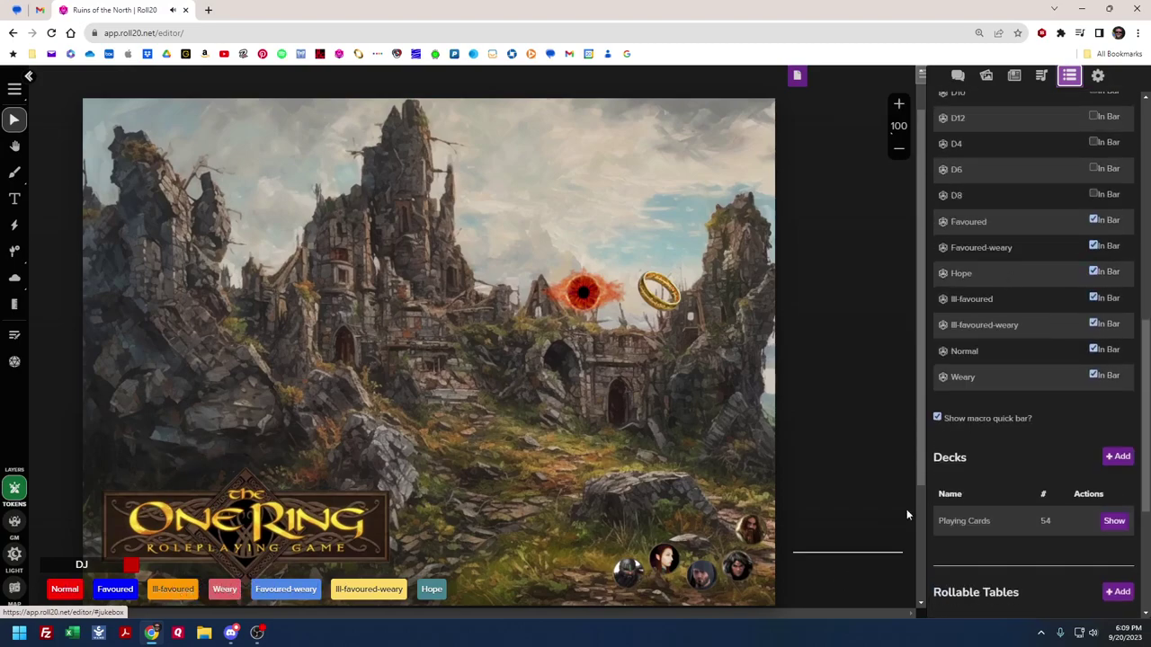
{"action": "left_click", "coordinate": [983, 249]}
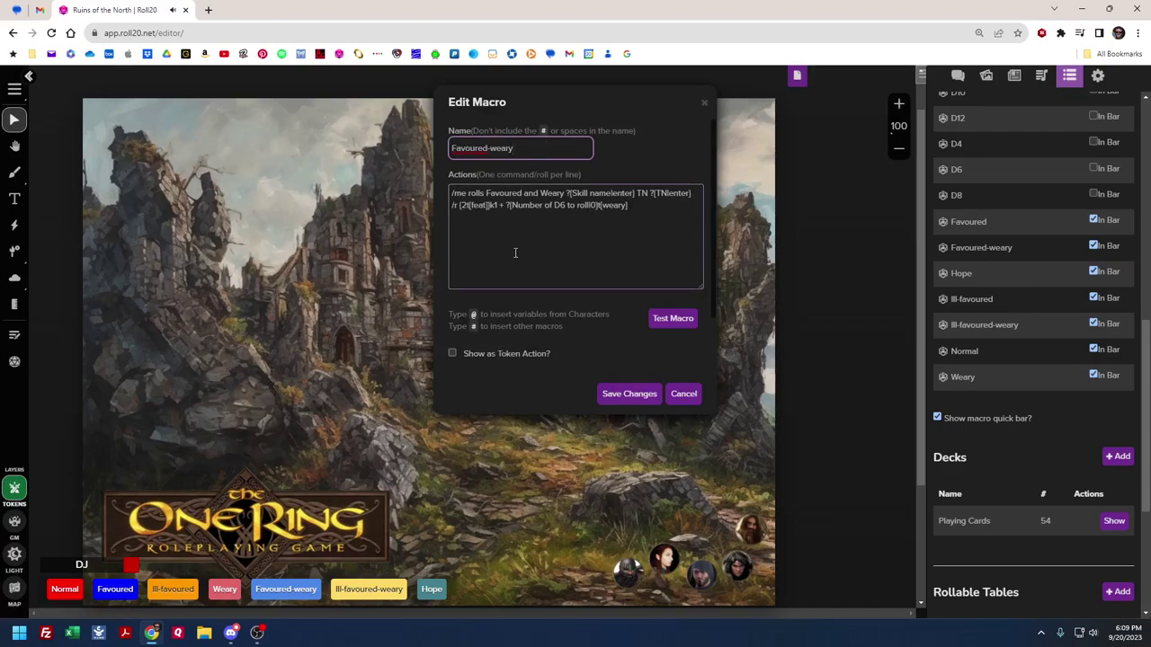
{"action": "left_click", "coordinate": [676, 396]}
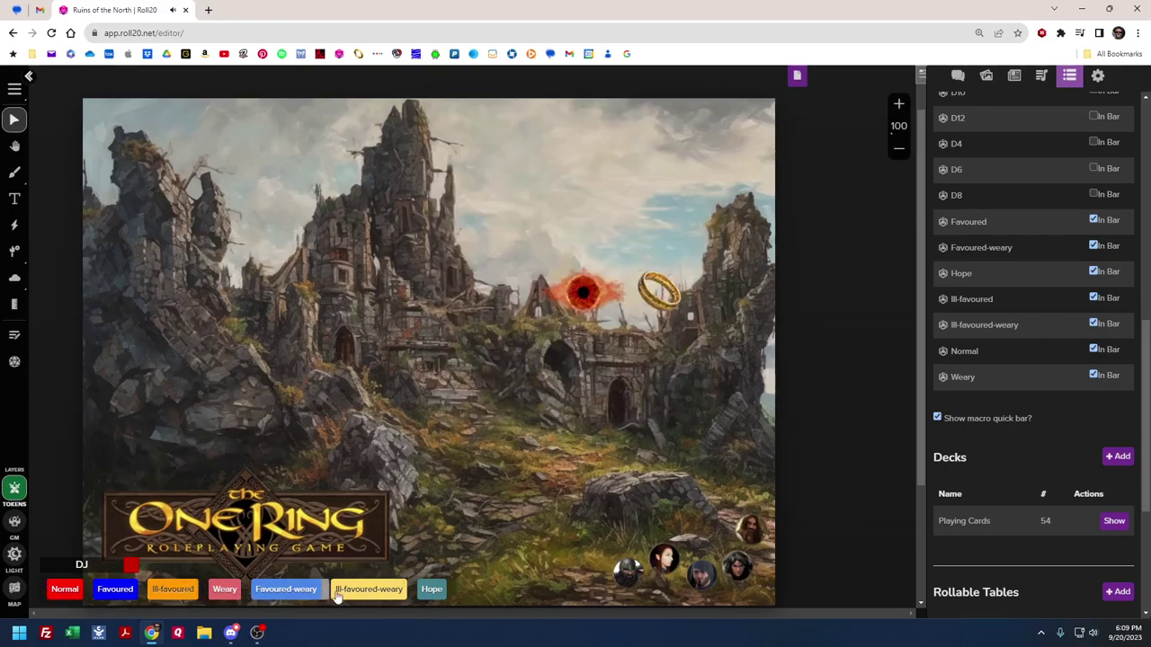
Start the Weary roll macro to show its skill name prompt, and cancel the roll
{"action": "left_click", "coordinate": [224, 590]}
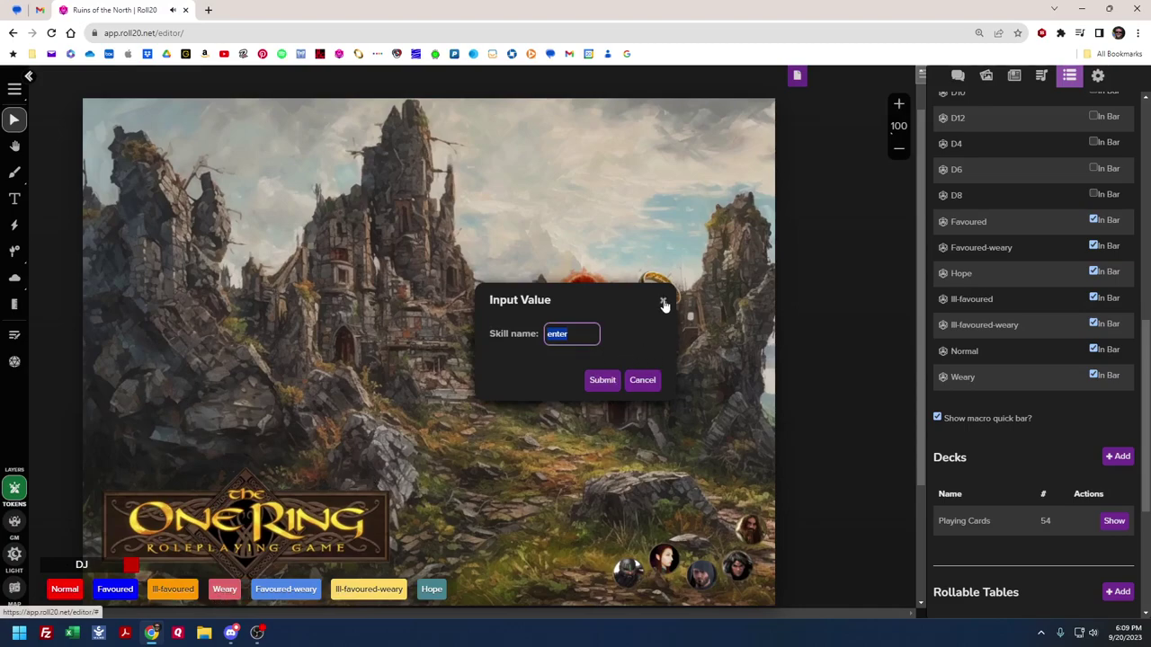
{"action": "left_click", "coordinate": [664, 306]}
{"action": "left_click", "coordinate": [642, 380]}
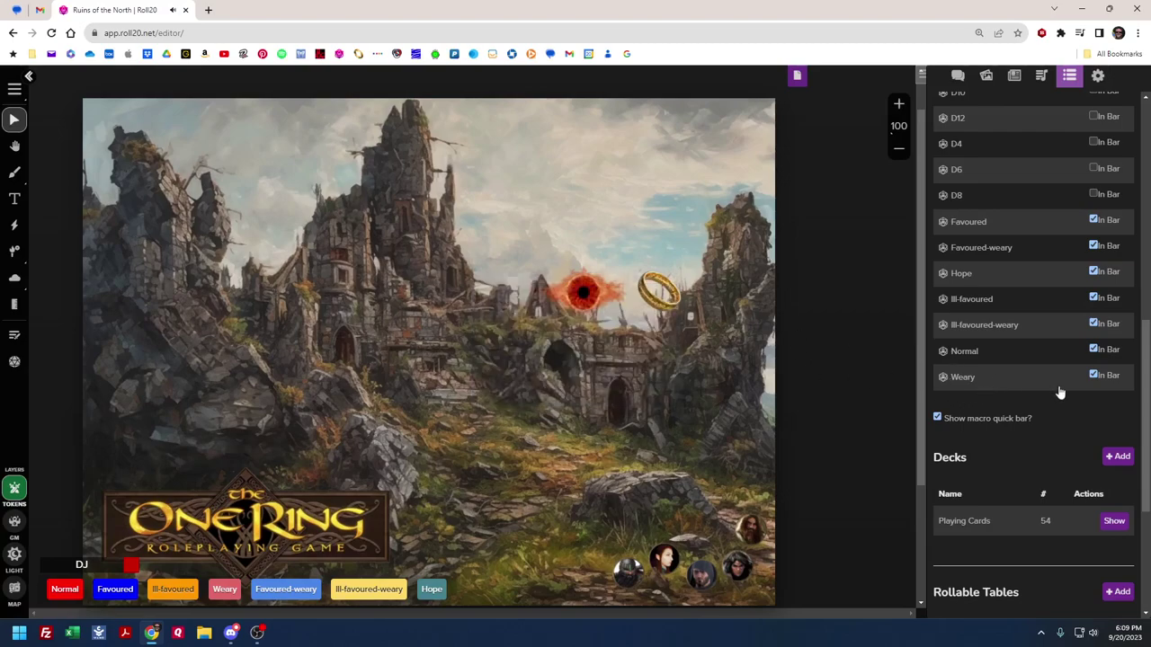
Inspect the items of the normal and weary rollable tables and close both without changes
{"action": "scroll", "coordinate": [1047, 396], "scroll_direction": "down", "scroll_amount": 3}
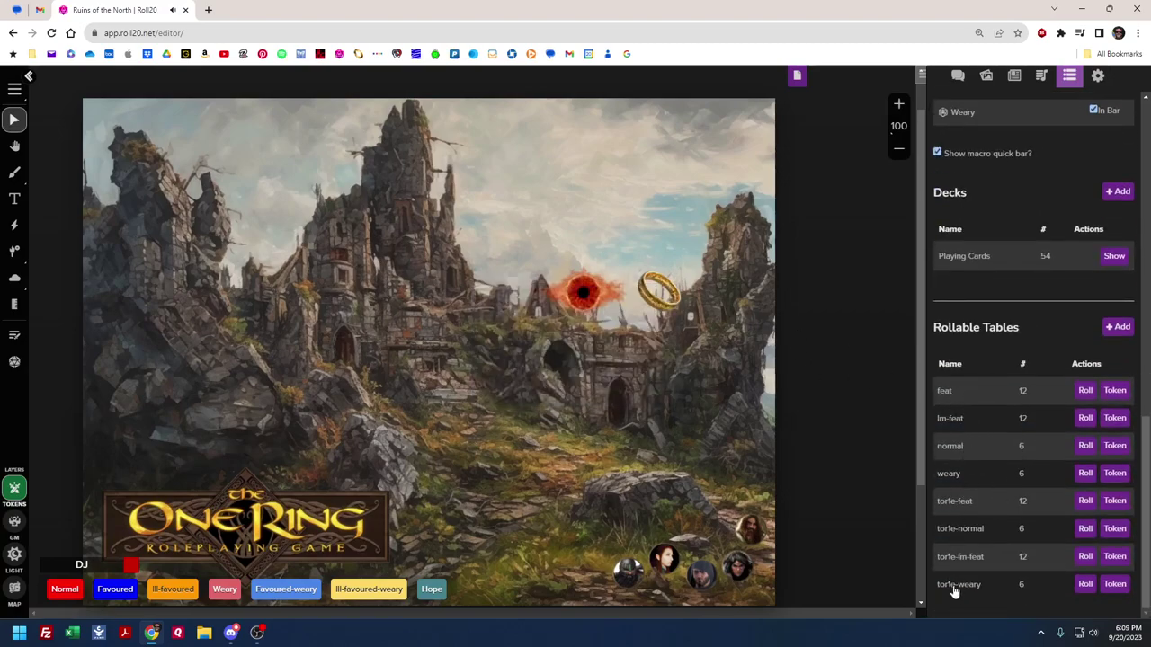
{"action": "left_click", "coordinate": [950, 446]}
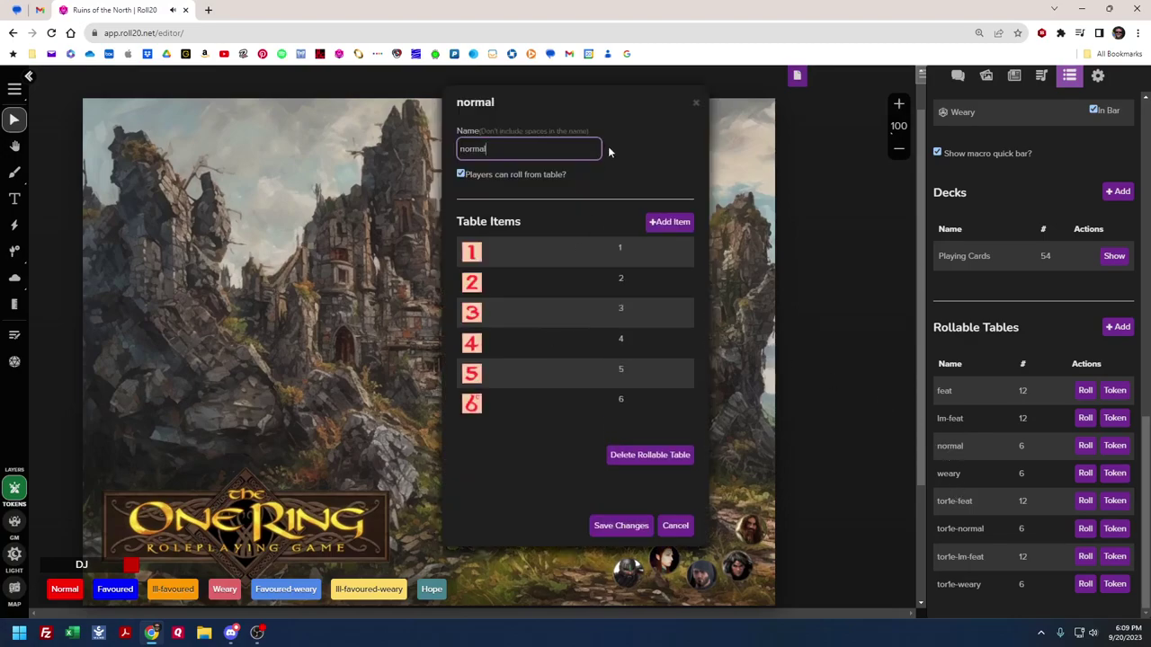
{"action": "left_click", "coordinate": [695, 104]}
{"action": "left_click", "coordinate": [949, 474]}
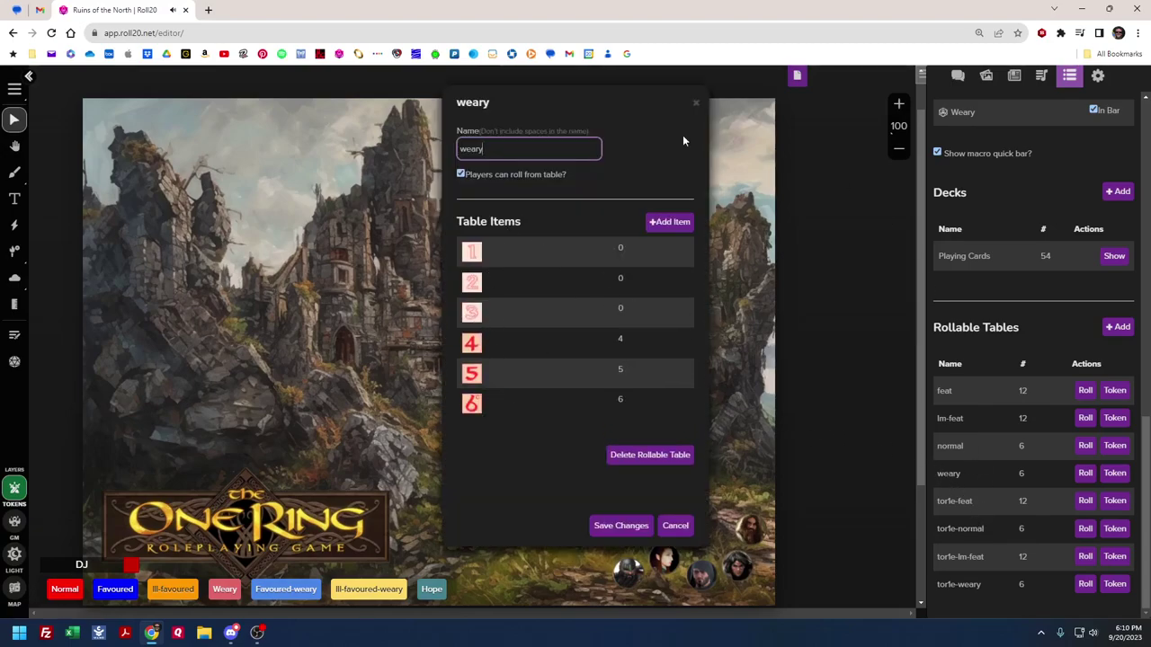
{"action": "left_click", "coordinate": [695, 103]}
{"action": "scroll", "coordinate": [1009, 513], "scroll_direction": "up", "scroll_amount": 15}
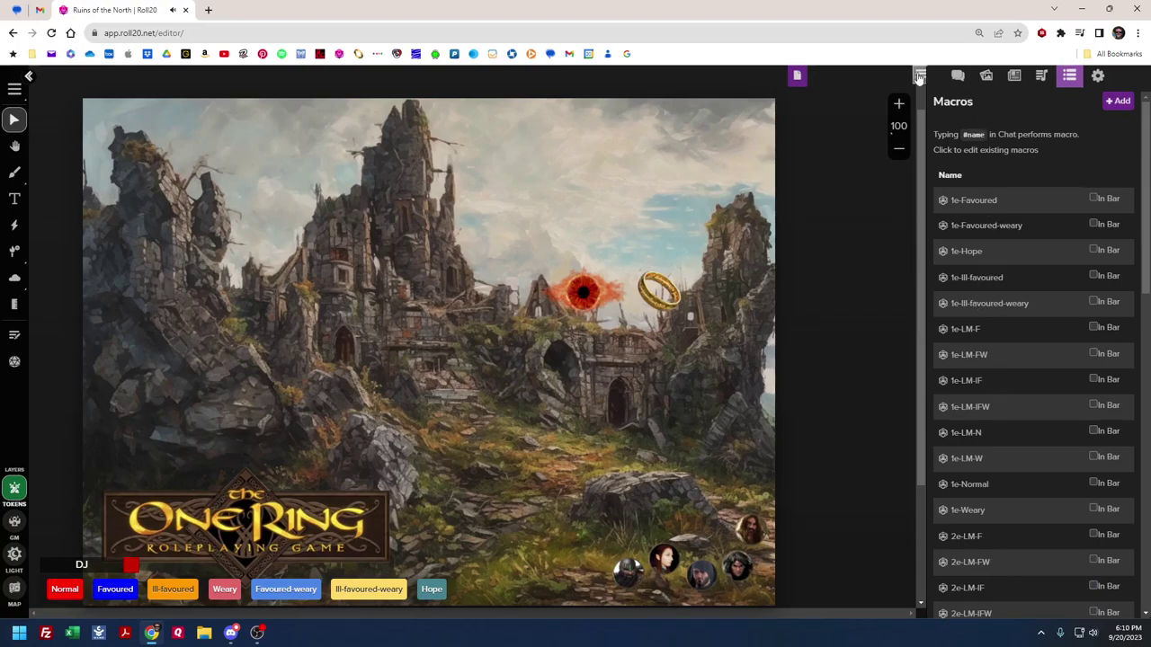
Switch to the Journey Log page and look over its company and travel fatigue section
{"action": "left_click", "coordinate": [798, 78]}
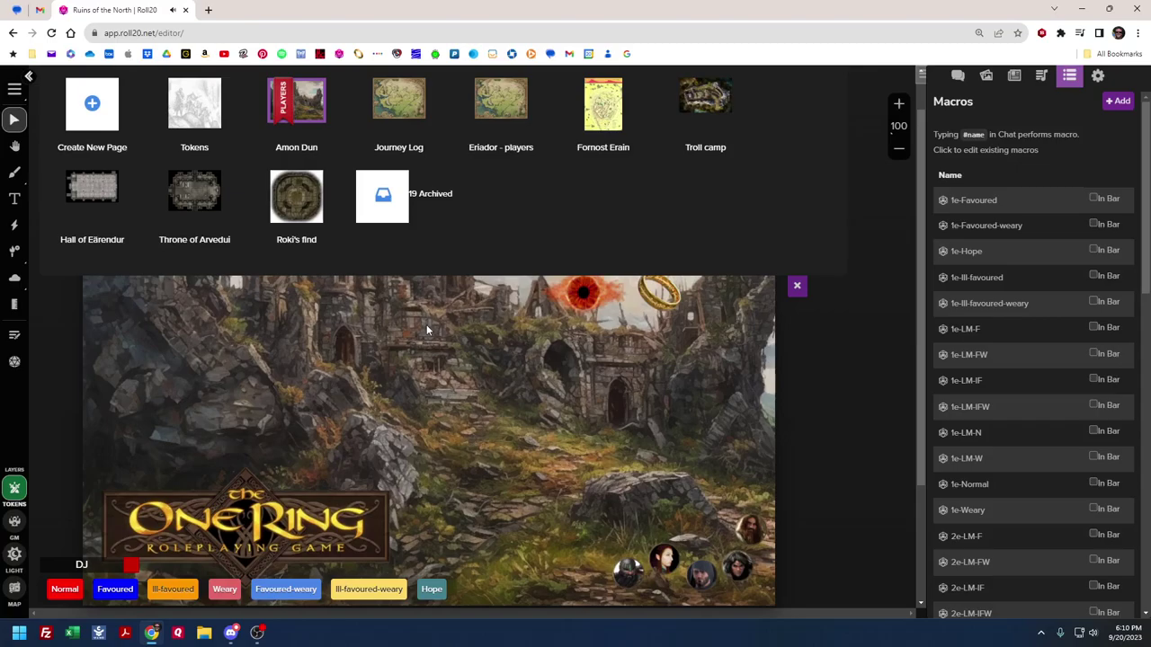
{"action": "left_click", "coordinate": [396, 131]}
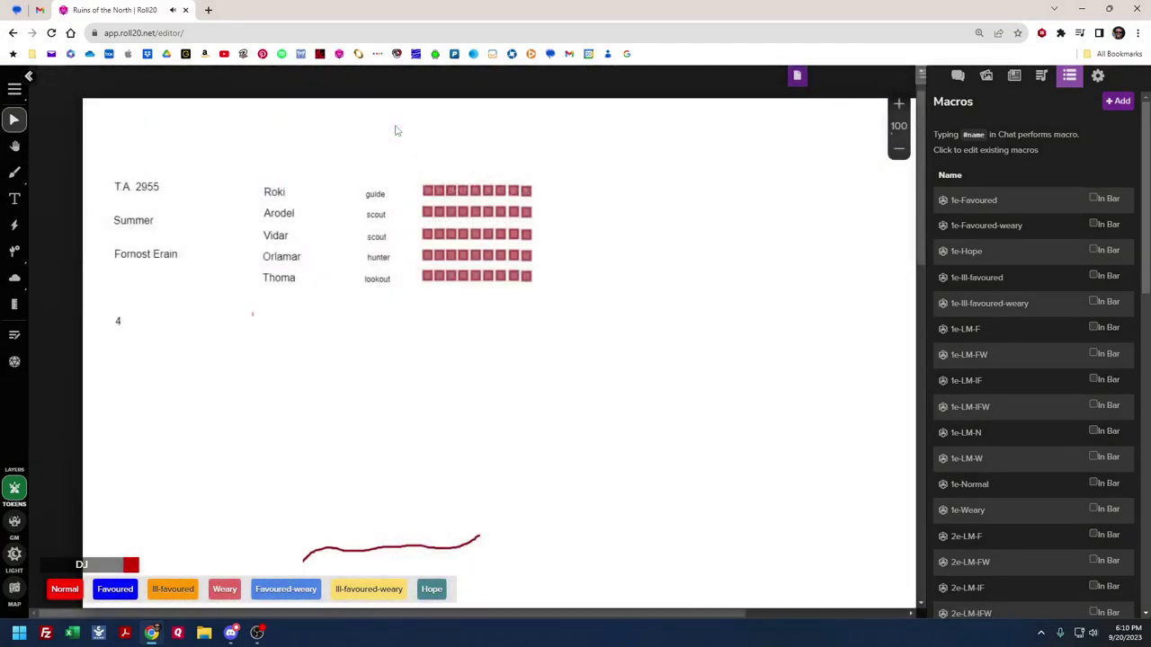
{"action": "scroll", "coordinate": [345, 376], "scroll_direction": "down", "scroll_amount": 3}
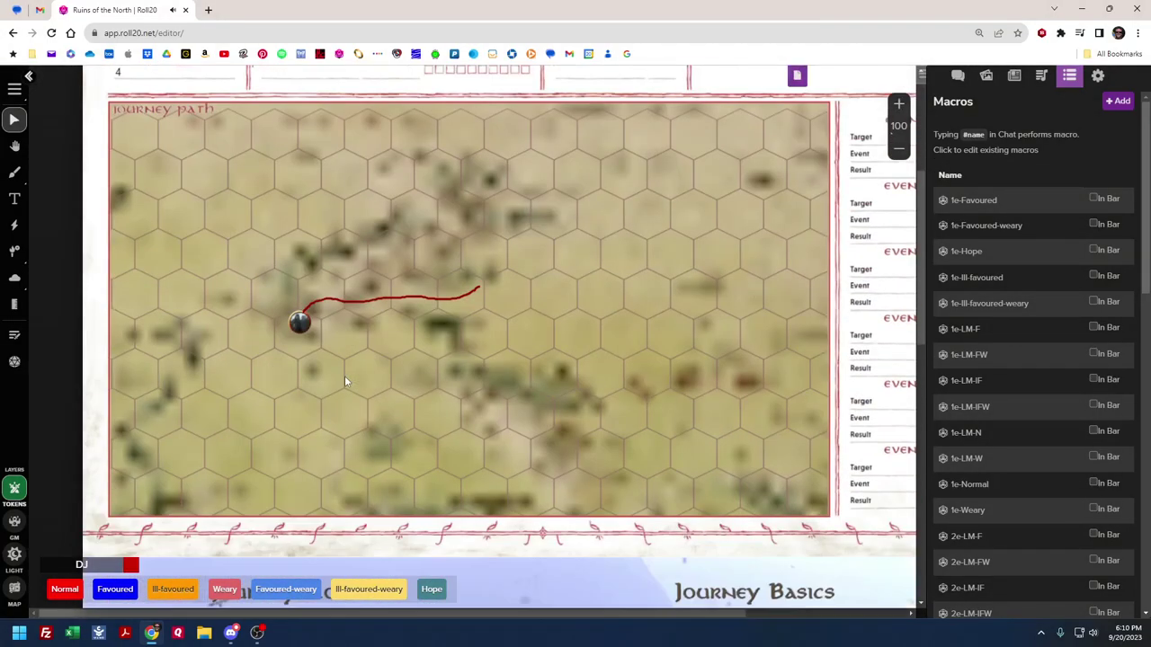
{"action": "scroll", "coordinate": [345, 376], "scroll_direction": "up", "scroll_amount": 3}
{"action": "scroll", "coordinate": [345, 376], "scroll_direction": "down", "scroll_amount": 1}
{"action": "scroll", "coordinate": [344, 376], "scroll_direction": "up", "scroll_amount": 1}
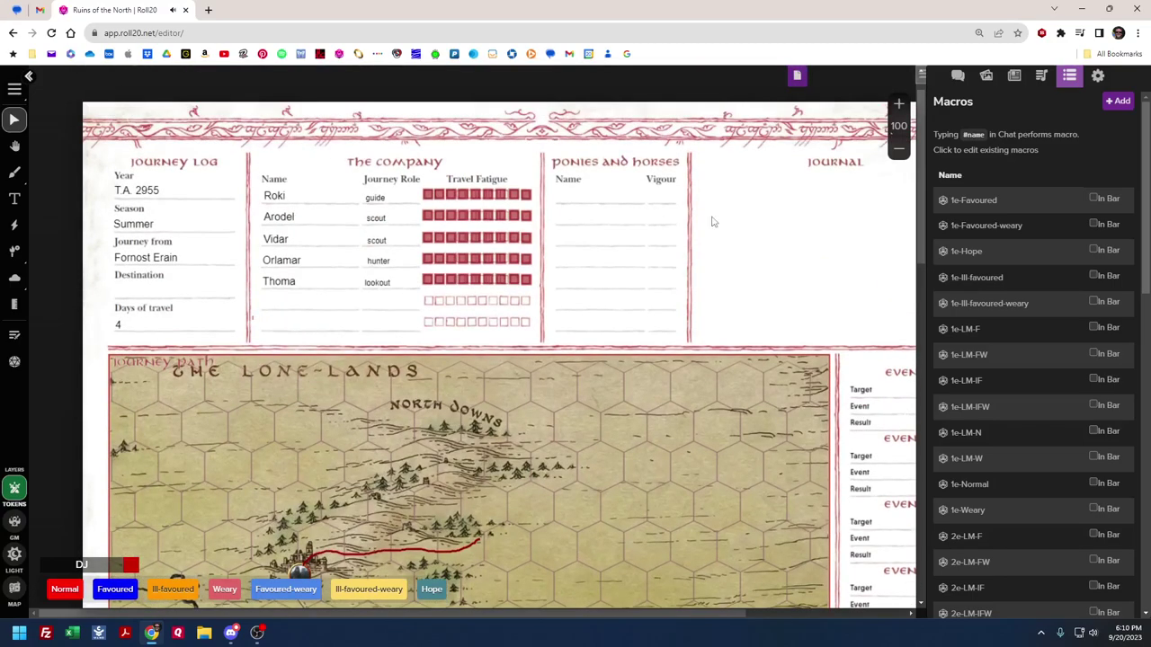
Examine the journey path map with its drawn route, and compare it with the journey log details above
{"action": "scroll", "coordinate": [632, 310], "scroll_direction": "down", "scroll_amount": 3}
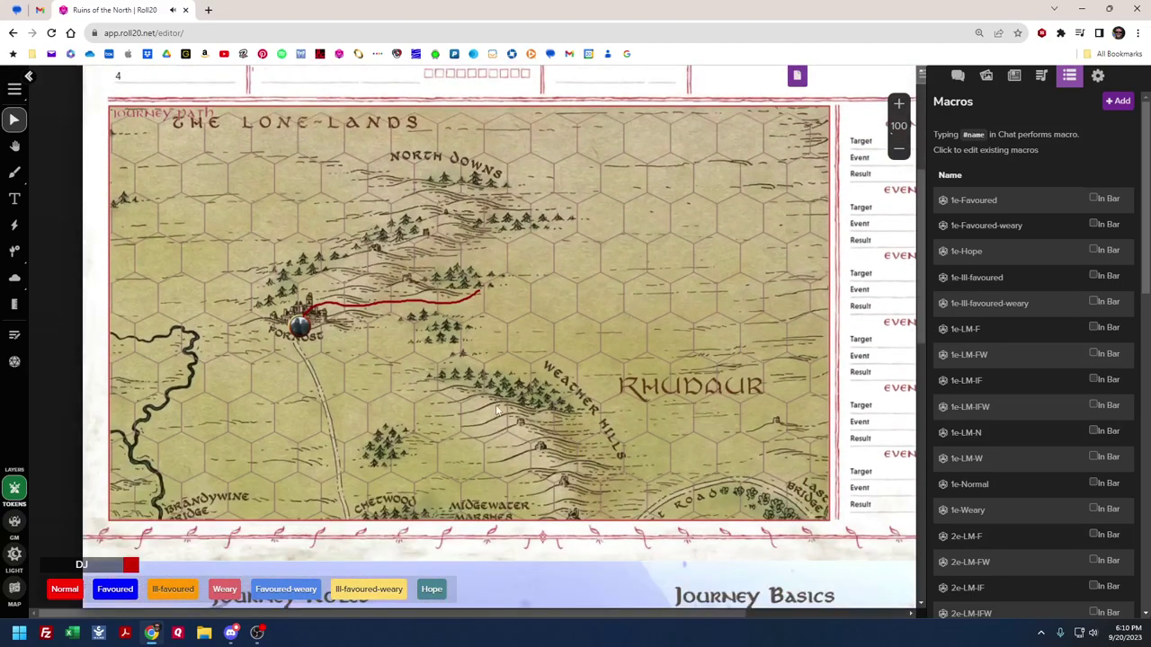
{"action": "scroll", "coordinate": [526, 383], "scroll_direction": "down", "scroll_amount": 1}
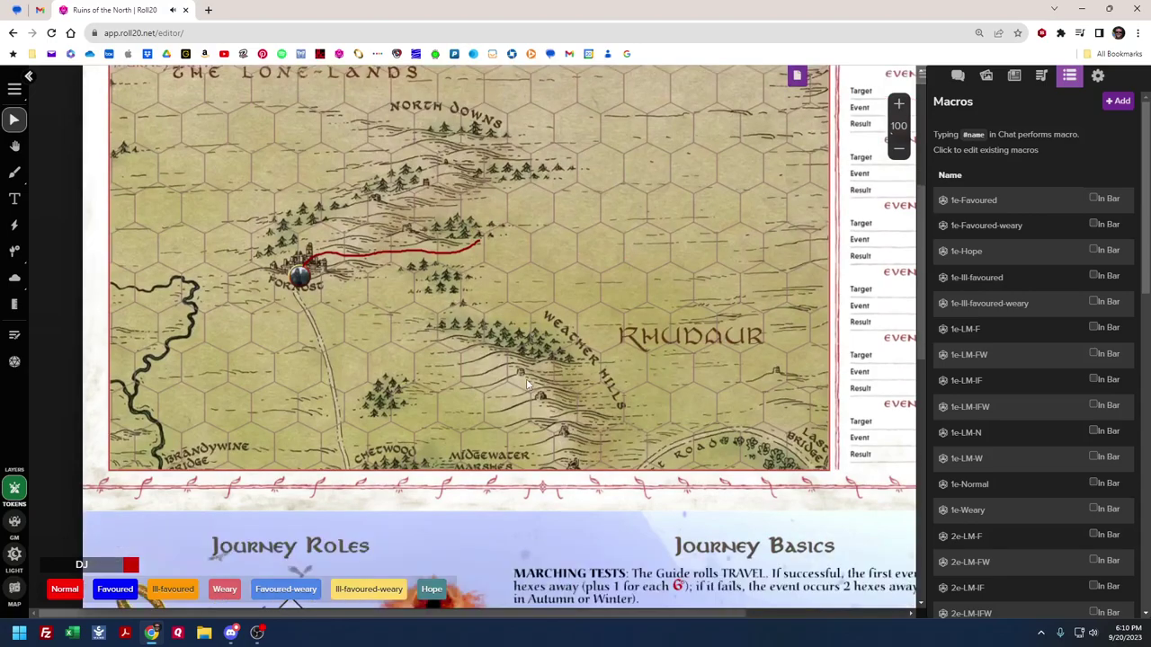
{"action": "scroll", "coordinate": [526, 383], "scroll_direction": "up", "scroll_amount": 4}
{"action": "scroll", "coordinate": [526, 383], "scroll_direction": "down", "scroll_amount": 3}
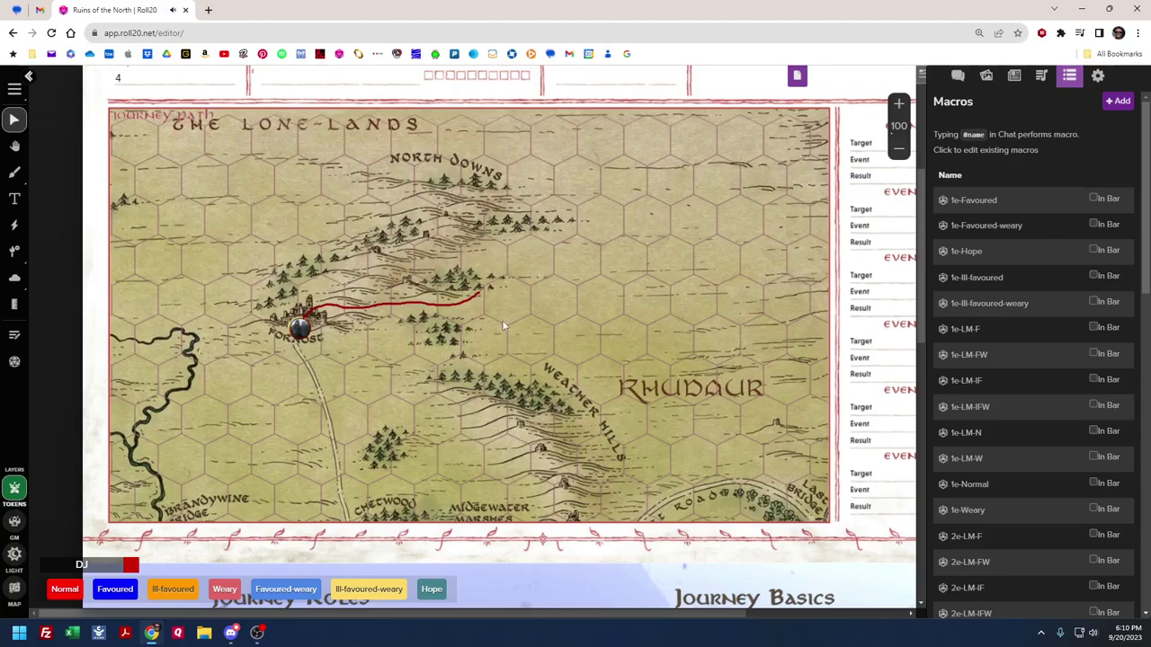
{"action": "scroll", "coordinate": [503, 326], "scroll_direction": "up", "scroll_amount": 1}
{"action": "scroll", "coordinate": [503, 326], "scroll_direction": "down", "scroll_amount": 2}
{"action": "scroll", "coordinate": [504, 326], "scroll_direction": "up", "scroll_amount": 1}
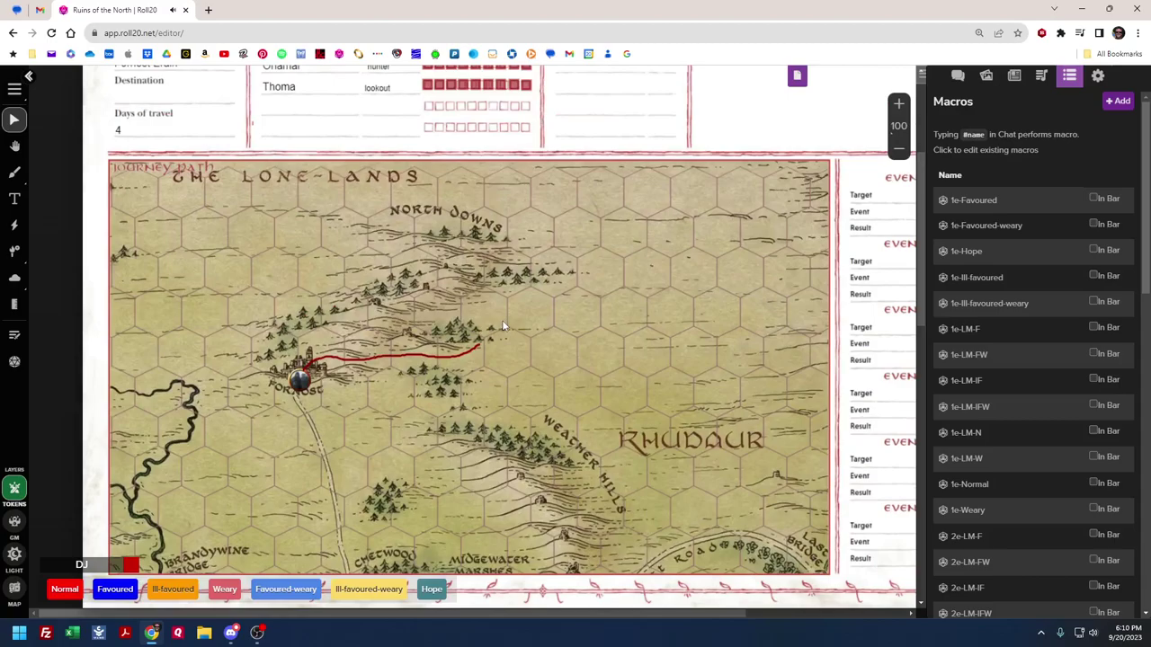
{"action": "scroll", "coordinate": [503, 326], "scroll_direction": "up", "scroll_amount": 2}
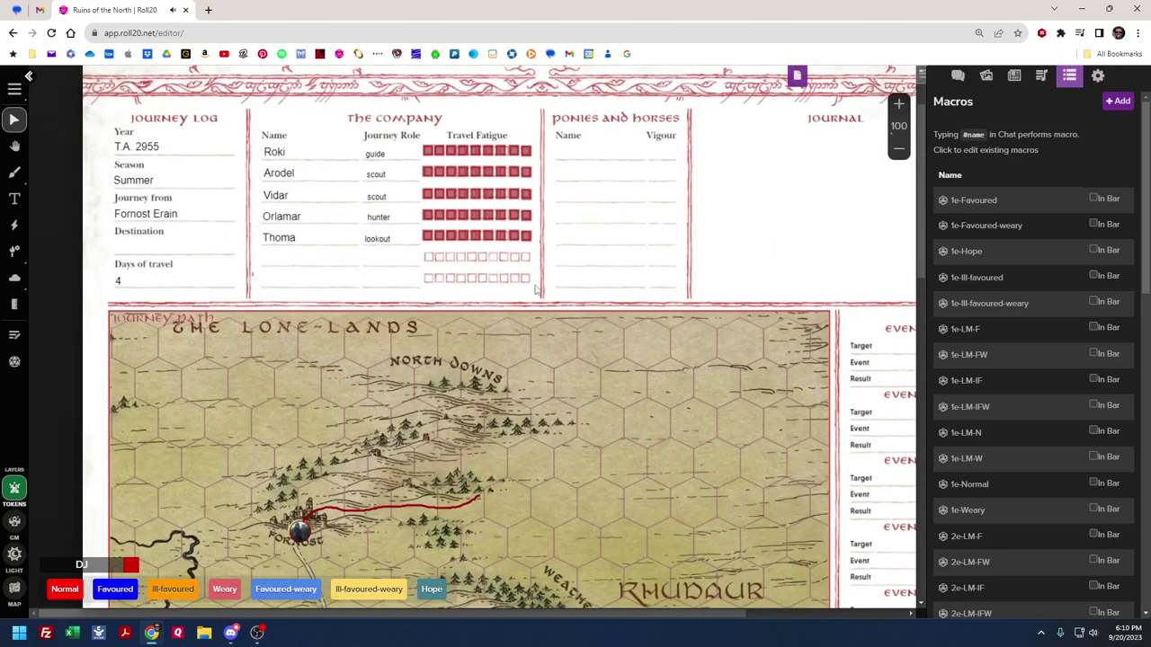
{"action": "scroll", "coordinate": [336, 106], "scroll_direction": "down", "scroll_amount": 2}
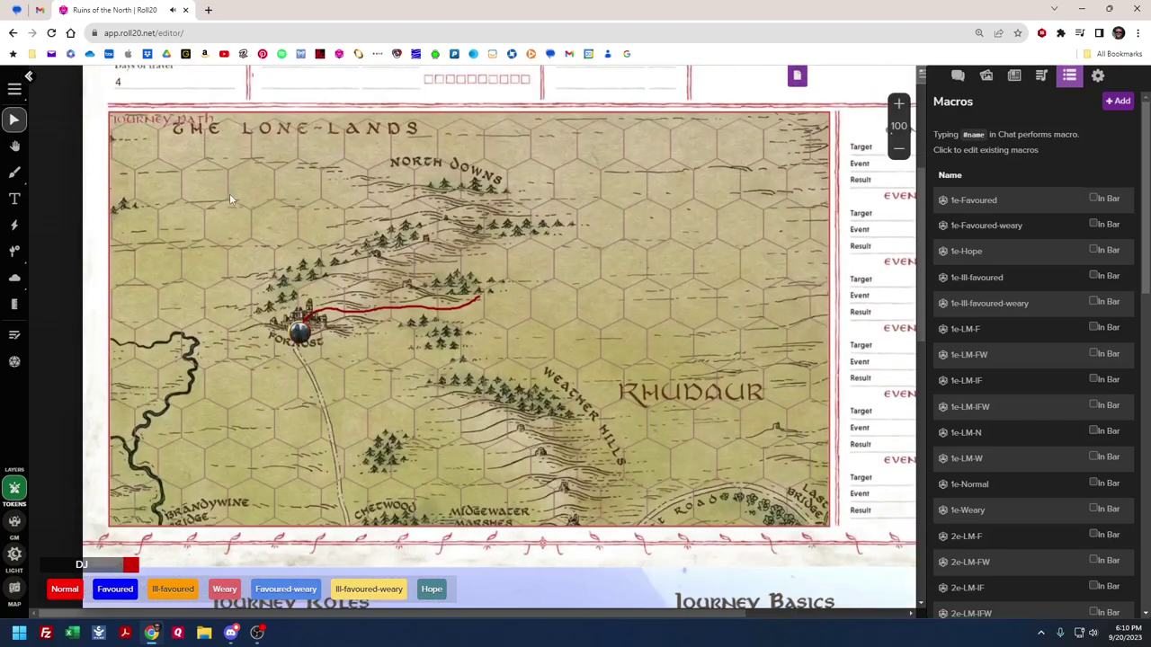
Delete and re-enter the last digit of the journey log's year, keeping the entry as T.A. 2955
{"action": "scroll", "coordinate": [174, 184], "scroll_direction": "up", "scroll_amount": 3}
{"action": "left_click", "coordinate": [148, 205]}
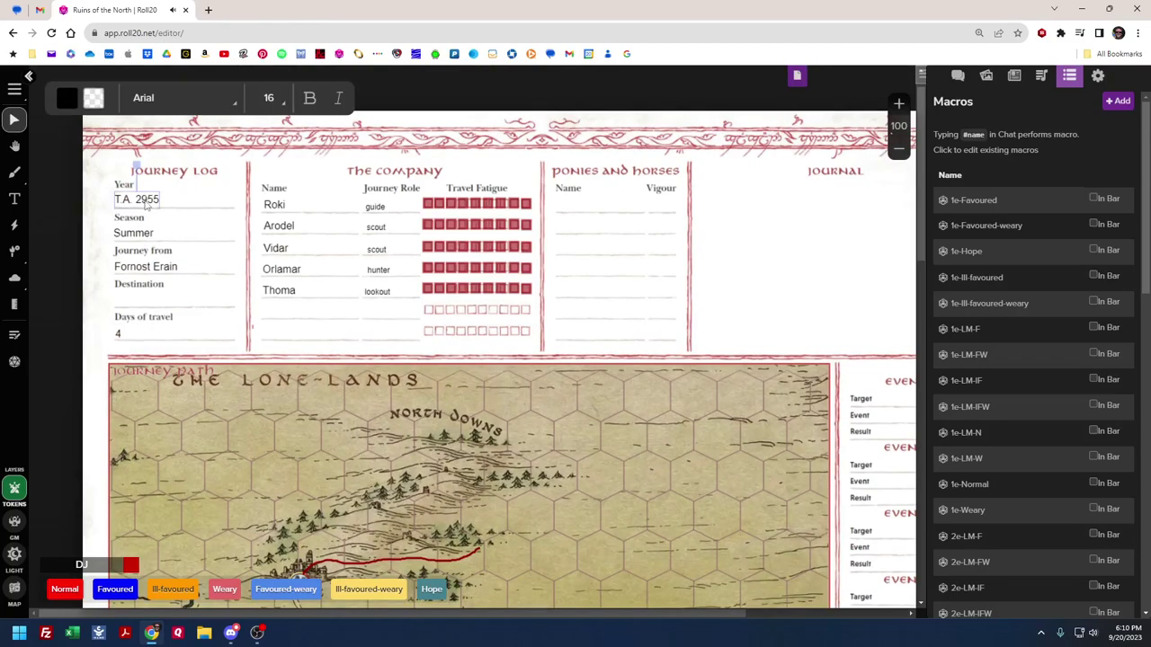
{"action": "double_click", "coordinate": [130, 201]}
{"action": "key", "text": "BackSpace"}
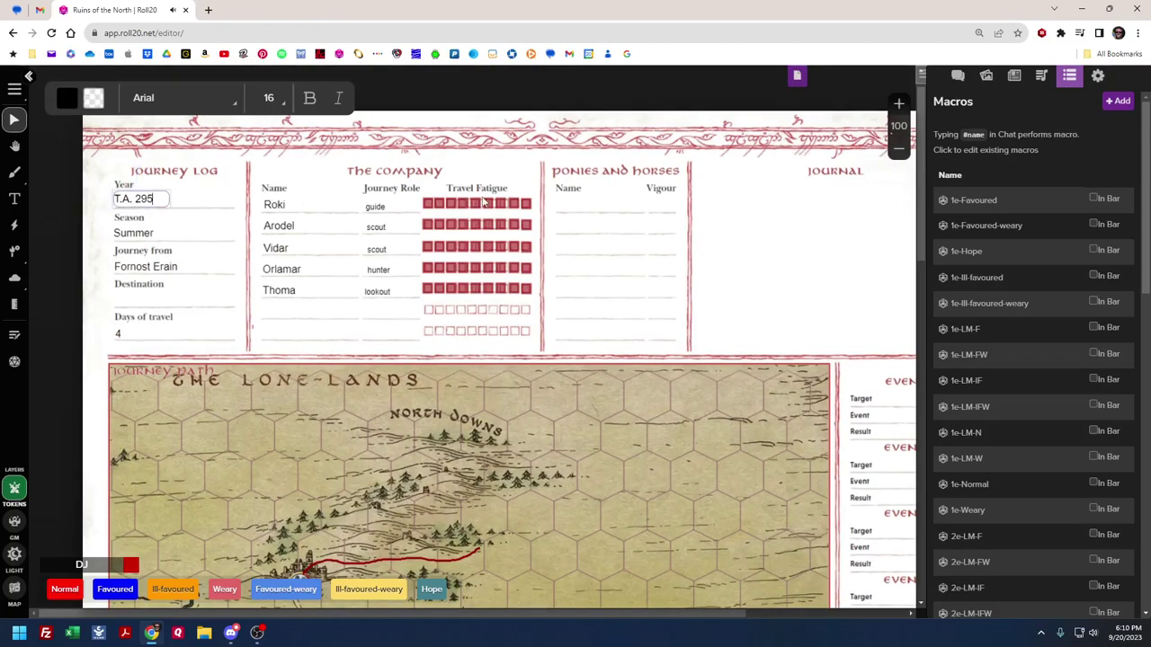
{"action": "type", "text": "5"}
{"action": "key", "text": "BackSpace"}
{"action": "type", "text": "5"}
{"action": "left_click", "coordinate": [246, 166]}
Point out the season, starting place and destination fields of the journey log
{"action": "left_click", "coordinate": [149, 237]}
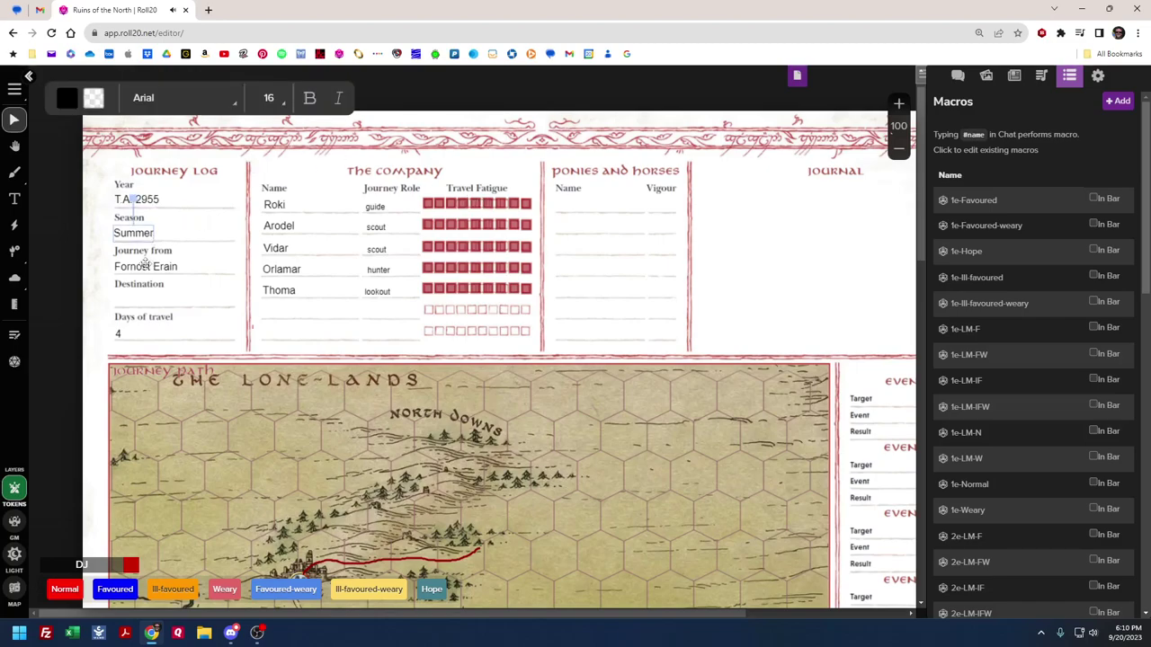
{"action": "left_click", "coordinate": [144, 263]}
{"action": "left_click", "coordinate": [141, 302]}
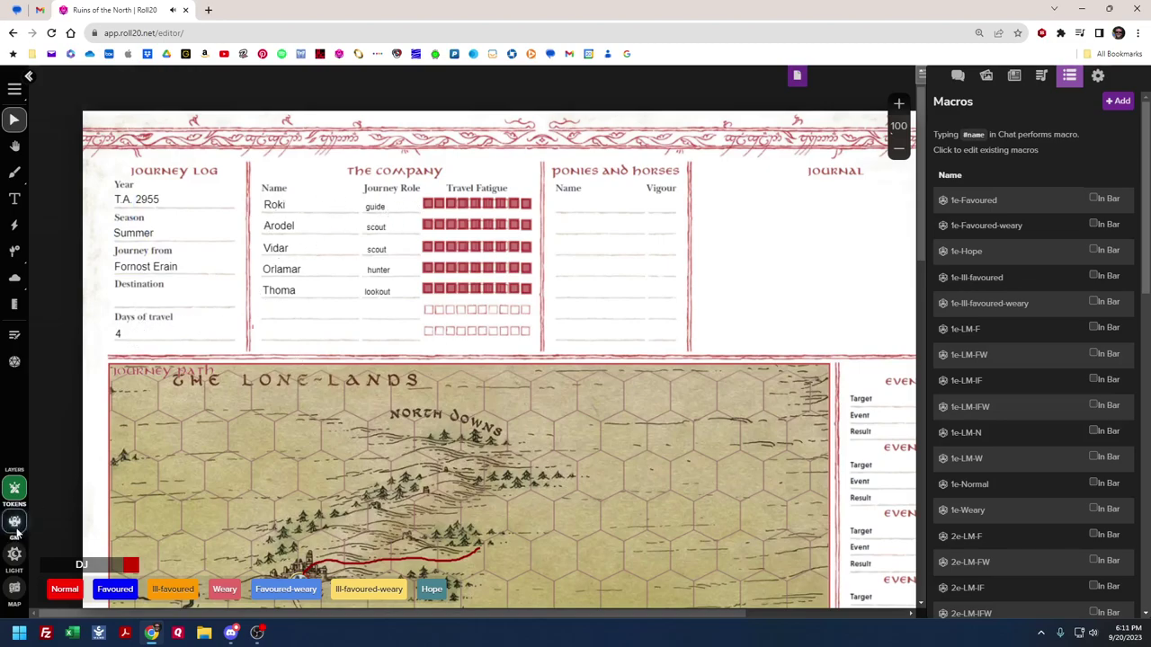
Move Roki's first travel fatigue box from the GM layer to the token layer, and return to the token layer
{"action": "left_click", "coordinate": [14, 522]}
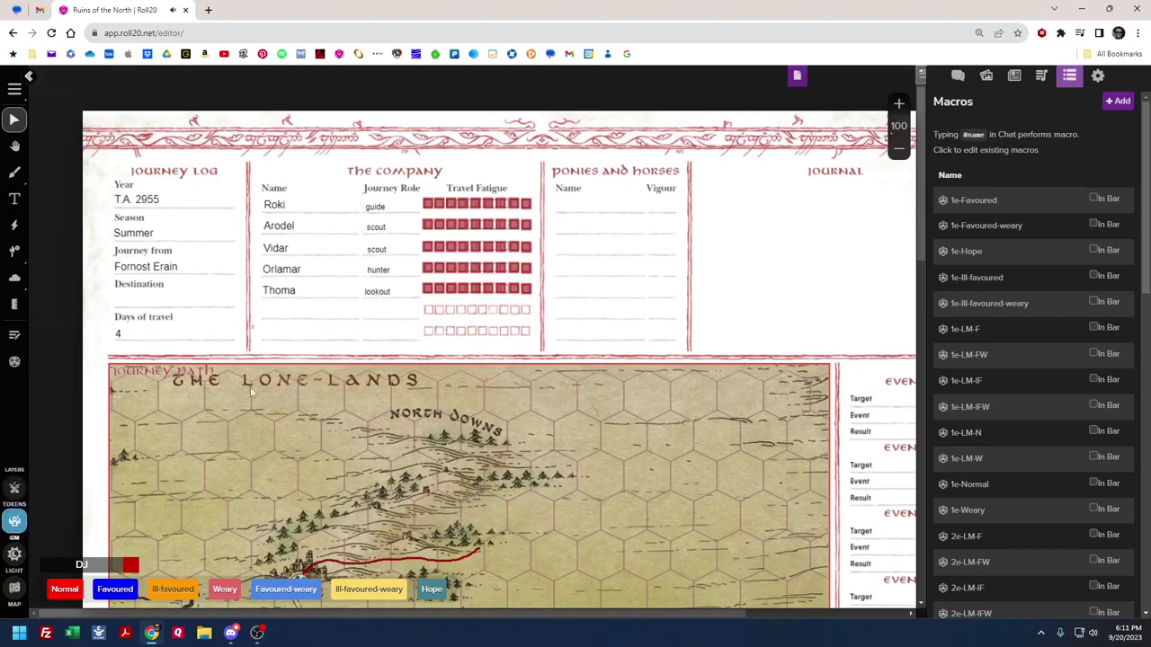
{"action": "left_click", "coordinate": [427, 204]}
{"action": "right_click", "coordinate": [427, 204]}
{"action": "mouse_move", "coordinate": [481, 200]}
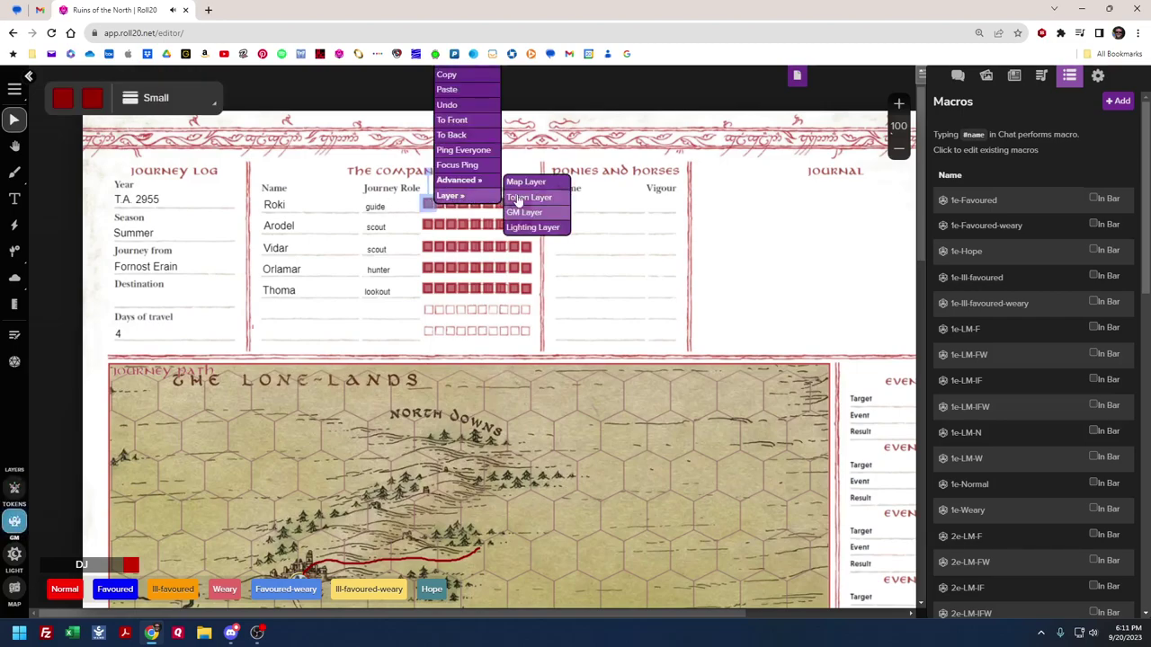
{"action": "left_click", "coordinate": [521, 197]}
{"action": "left_click", "coordinate": [15, 486]}
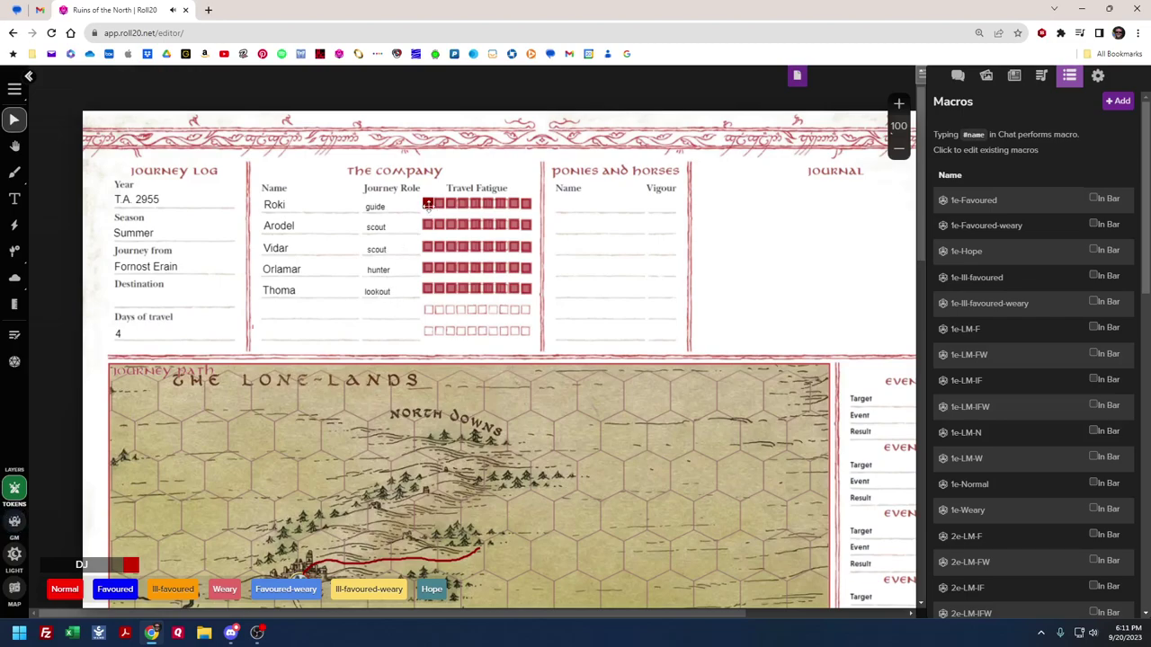
Send Roki's first travel fatigue box back to the GM layer
{"action": "right_click", "coordinate": [427, 205]}
{"action": "mouse_move", "coordinate": [483, 199]}
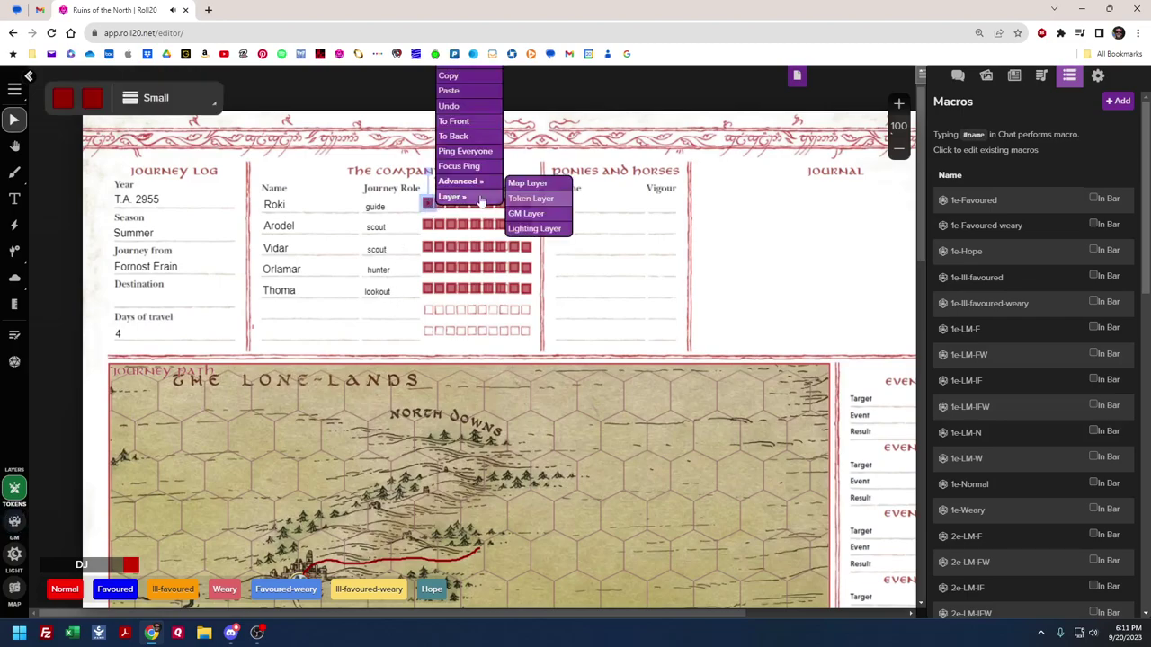
{"action": "left_click", "coordinate": [525, 214]}
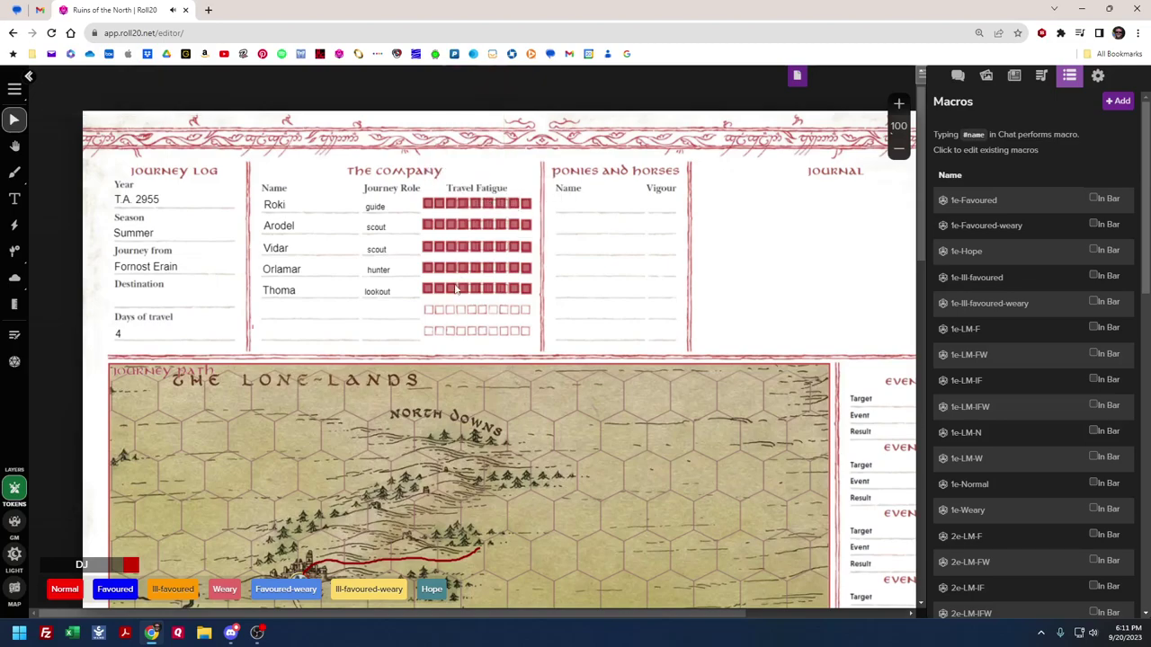
Examine the journey roles diagram, the Journey Basics rules and the journey event table beneath the map
{"action": "scroll", "coordinate": [454, 283], "scroll_direction": "down", "scroll_amount": 5}
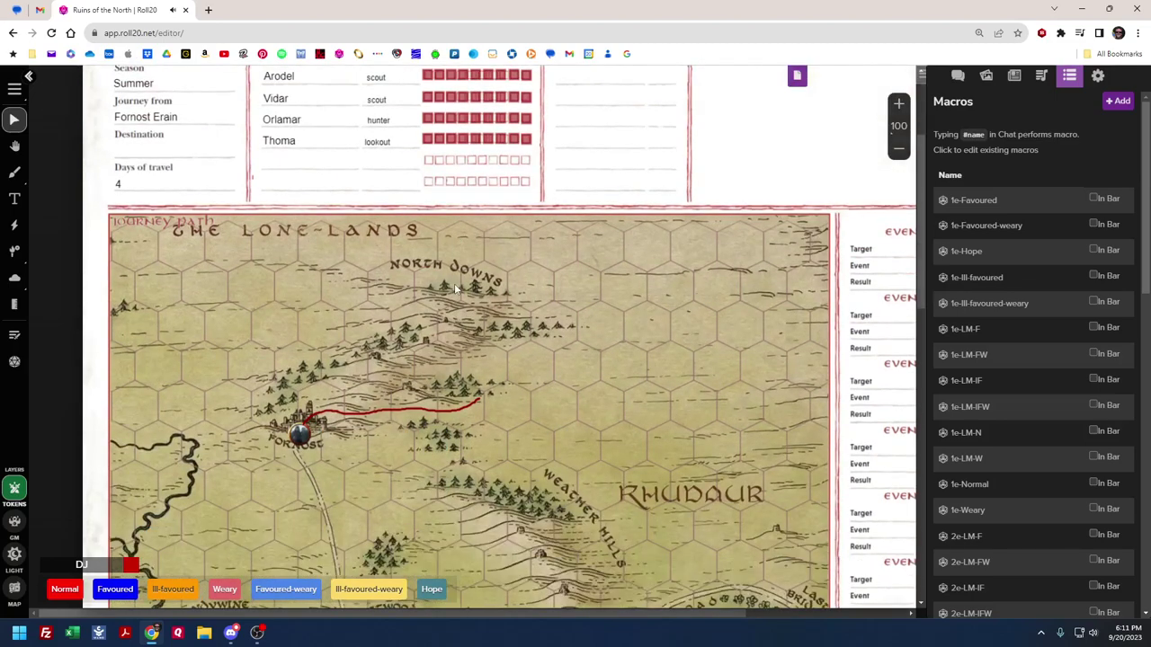
{"action": "scroll", "coordinate": [451, 258], "scroll_direction": "down", "scroll_amount": 4}
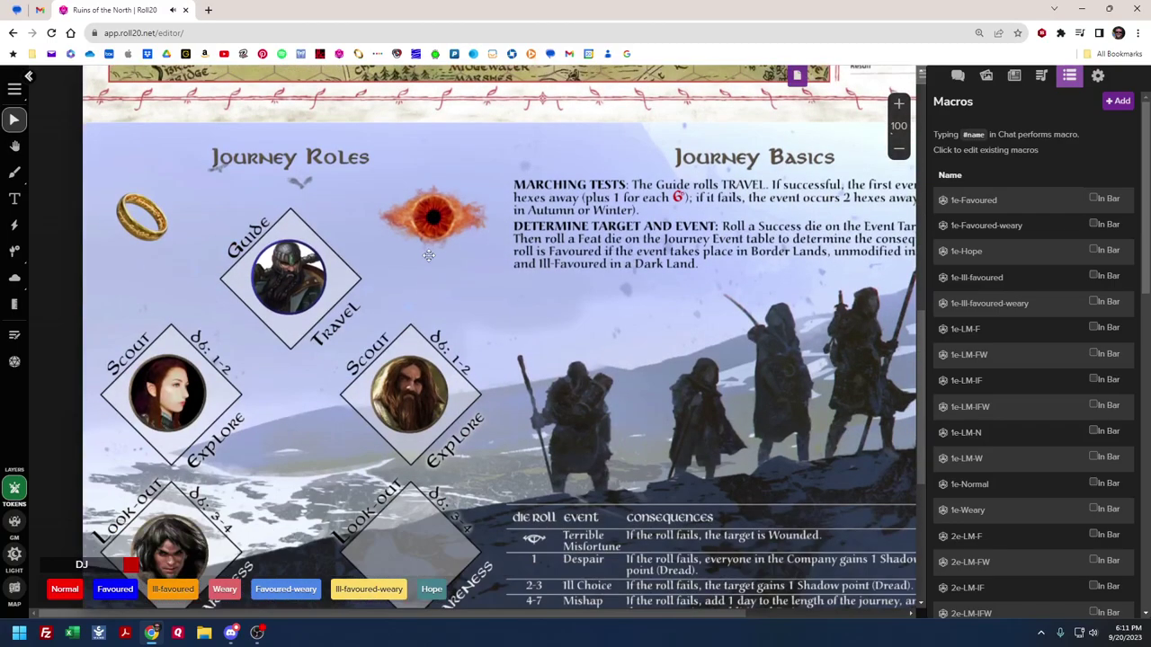
{"action": "scroll", "coordinate": [459, 475], "scroll_direction": "up", "scroll_amount": 1}
{"action": "scroll", "coordinate": [459, 474], "scroll_direction": "down", "scroll_amount": 1}
{"action": "scroll", "coordinate": [459, 475], "scroll_direction": "up", "scroll_amount": 2}
{"action": "scroll", "coordinate": [460, 474], "scroll_direction": "down", "scroll_amount": 1}
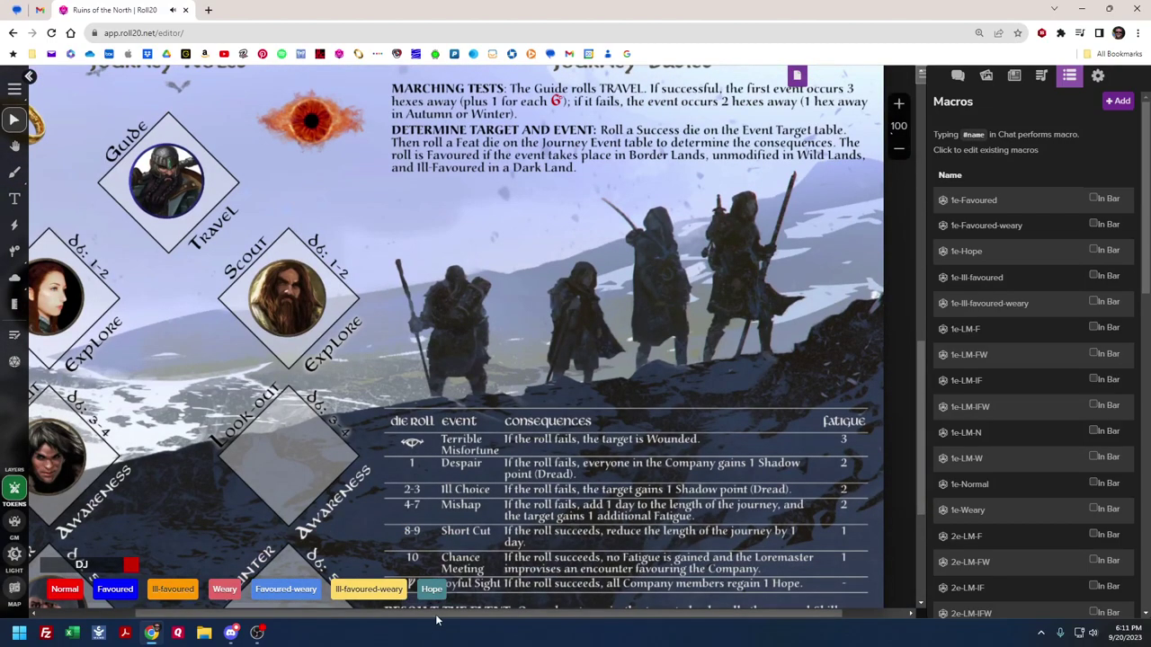
{"action": "left_click_drag", "start_coordinate": [434, 619], "coordinate": [402, 613]}
{"action": "scroll", "coordinate": [479, 501], "scroll_direction": "down", "scroll_amount": 2}
{"action": "scroll", "coordinate": [480, 501], "scroll_direction": "up", "scroll_amount": 2}
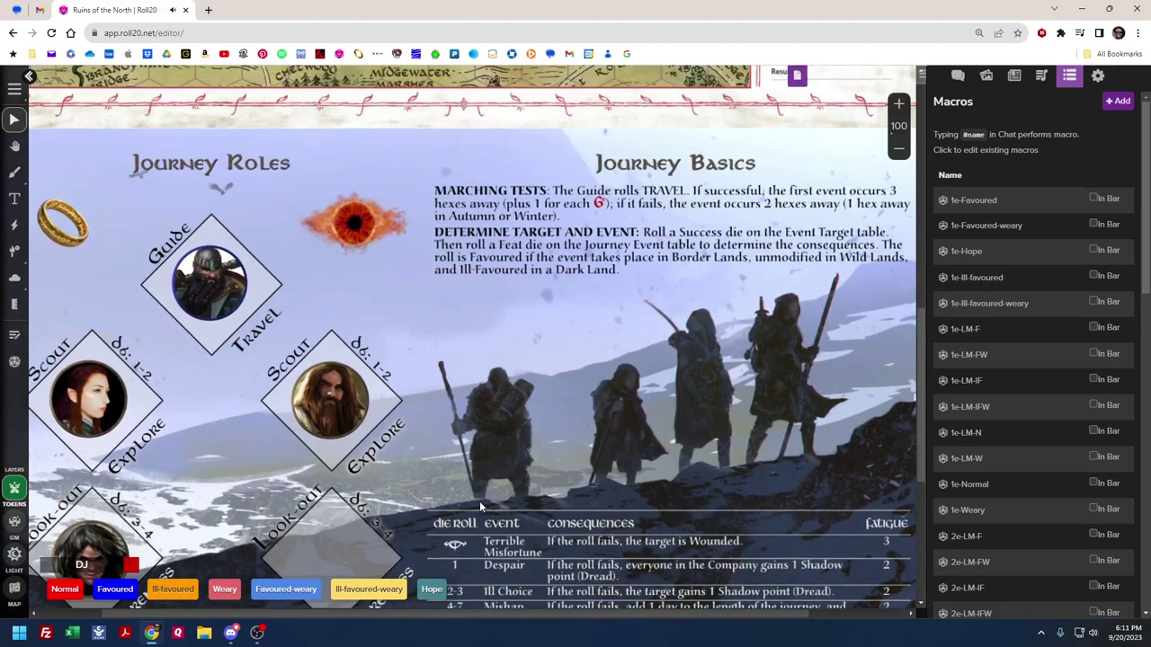
{"action": "scroll", "coordinate": [480, 501], "scroll_direction": "down", "scroll_amount": 3}
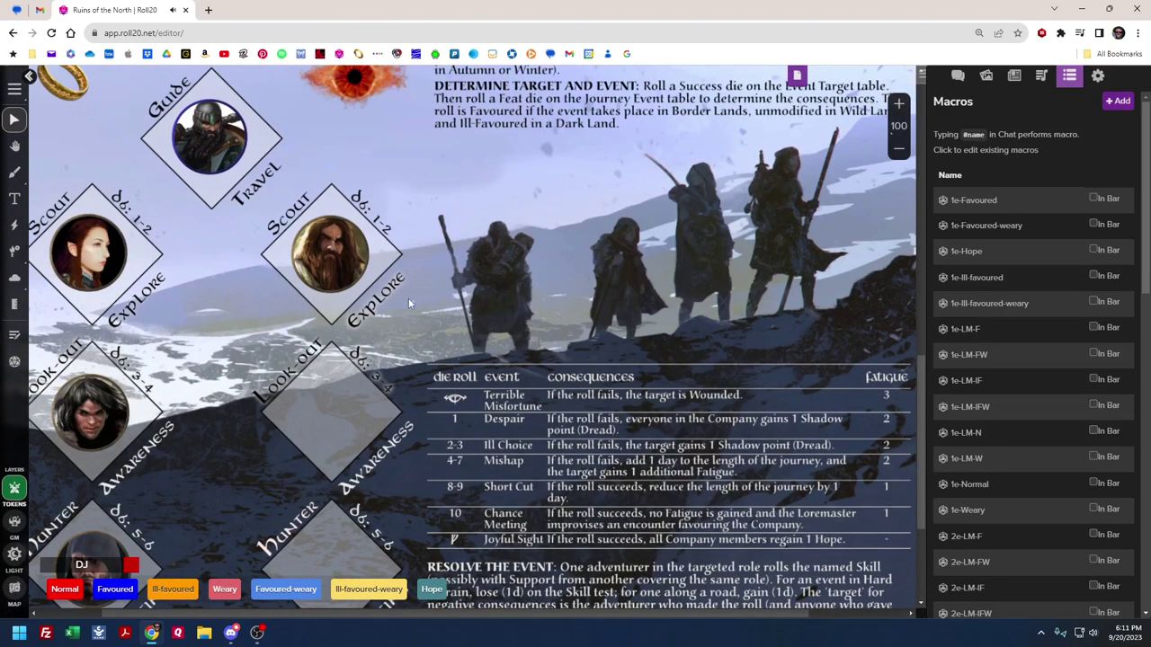
Compare the travelling roles and their d6 ranges with the event consequences and fatigue, and return to the journey log's header
{"action": "scroll", "coordinate": [178, 286], "scroll_direction": "down", "scroll_amount": 3}
{"action": "scroll", "coordinate": [137, 484], "scroll_direction": "up", "scroll_amount": 3}
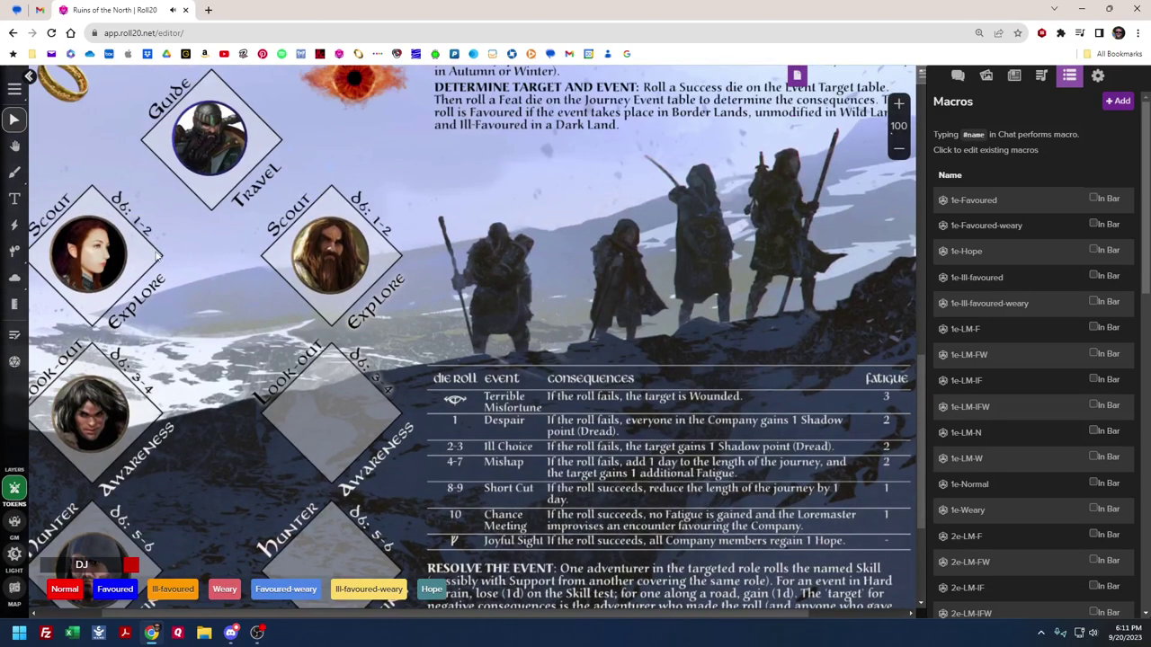
{"action": "scroll", "coordinate": [400, 427], "scroll_direction": "down", "scroll_amount": 2}
{"action": "scroll", "coordinate": [470, 428], "scroll_direction": "up", "scroll_amount": 4}
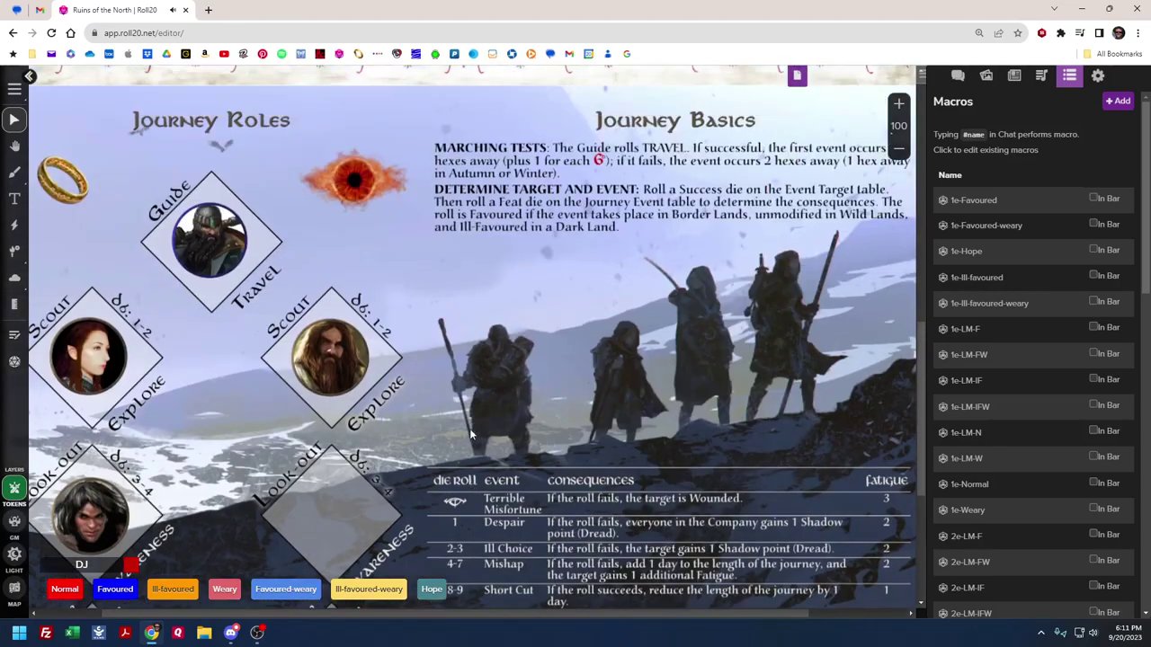
{"action": "scroll", "coordinate": [486, 269], "scroll_direction": "down", "scroll_amount": 3}
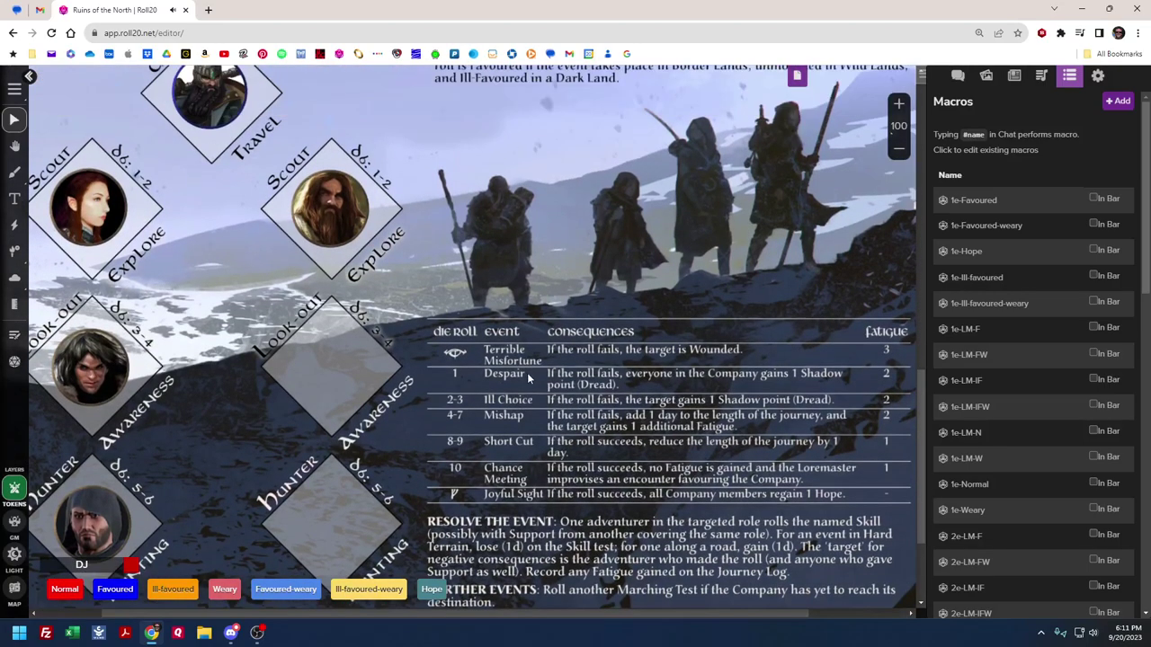
{"action": "scroll", "coordinate": [529, 378], "scroll_direction": "up", "scroll_amount": 8}
{"action": "scroll", "coordinate": [549, 382], "scroll_direction": "down", "scroll_amount": 11}
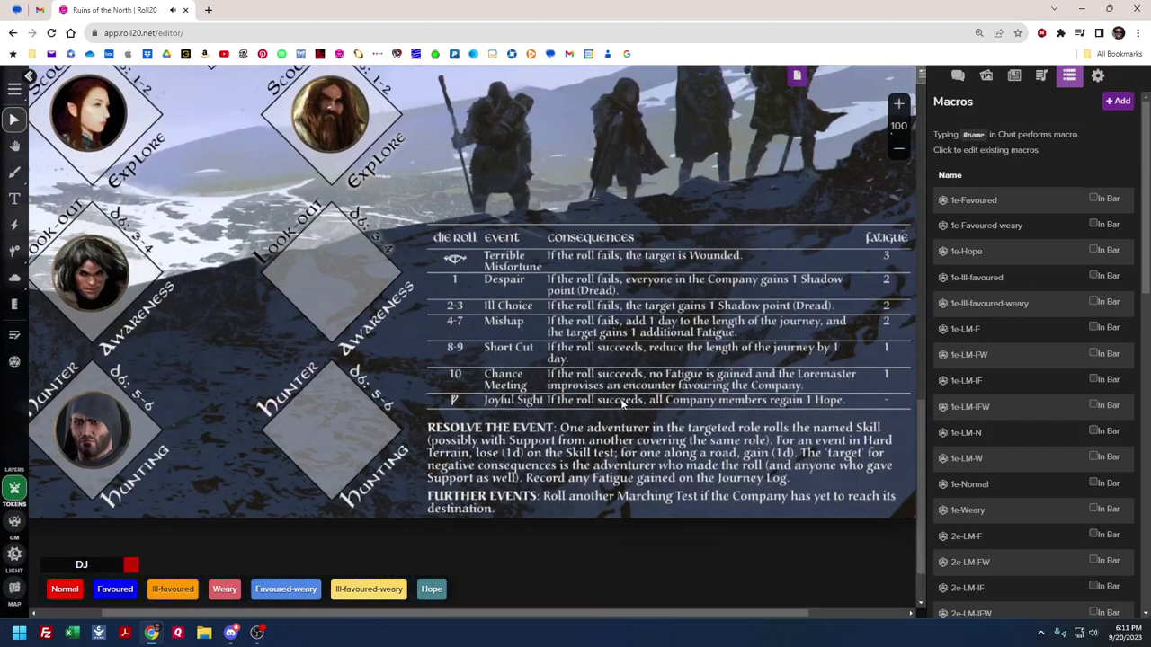
{"action": "scroll", "coordinate": [795, 325], "scroll_direction": "up", "scroll_amount": 20}
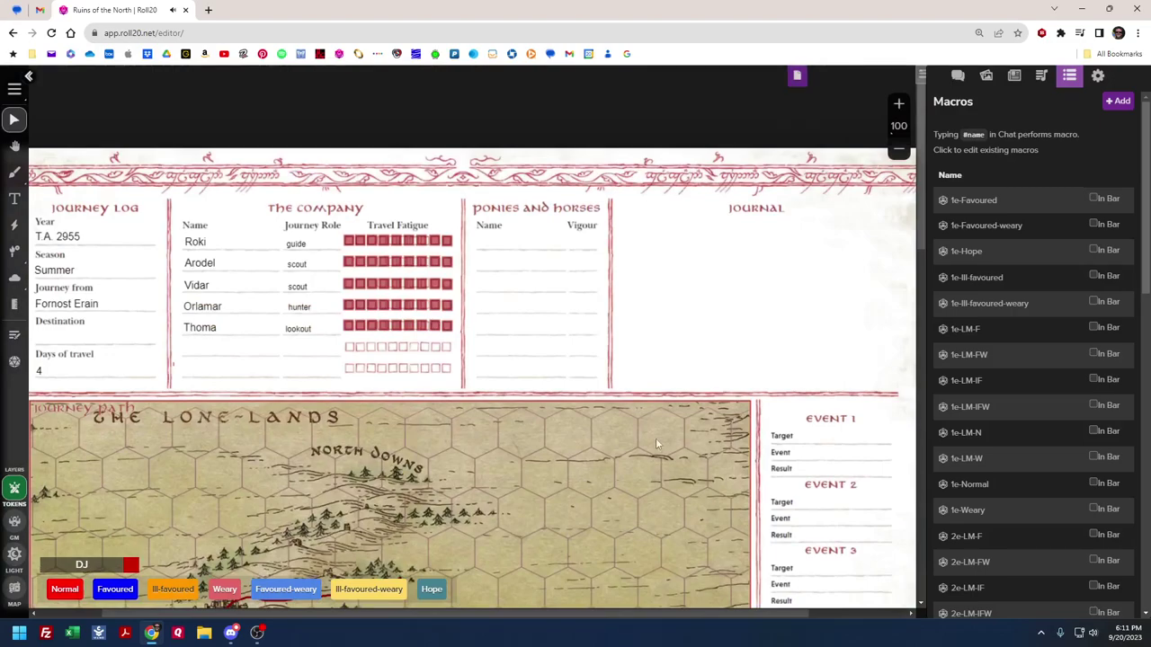
{"action": "left_click_drag", "start_coordinate": [611, 616], "coordinate": [539, 613]}
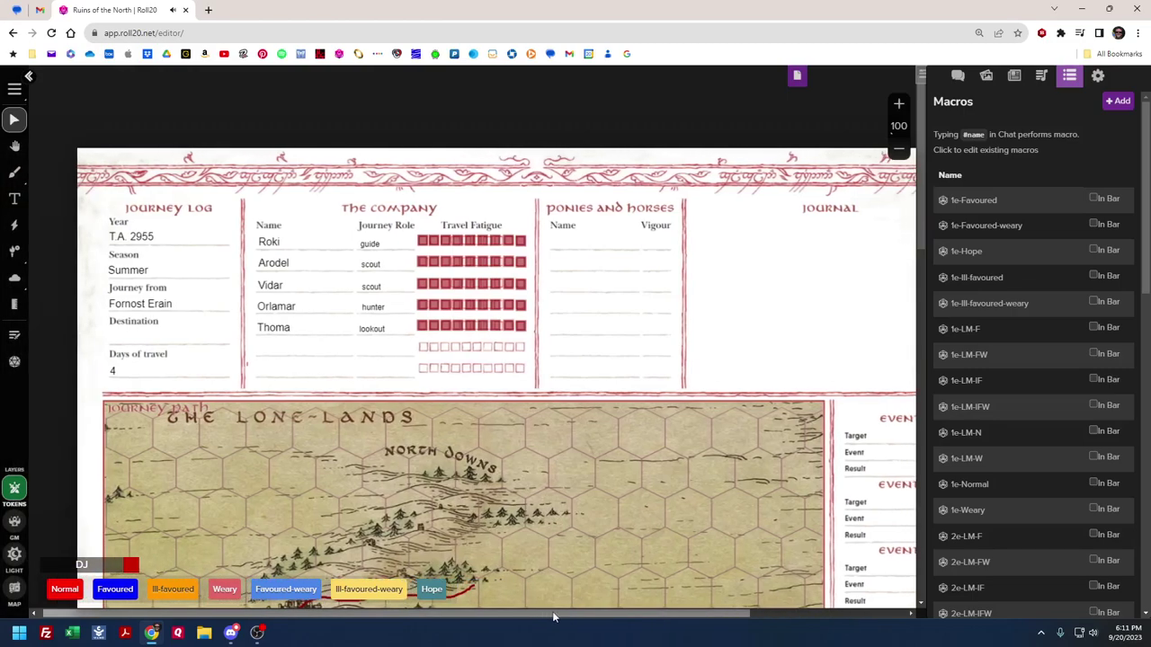
Open the Eriador - players page and bring the company's character tokens and the Rhudaur region into view
{"action": "scroll", "coordinate": [675, 372], "scroll_direction": "down", "scroll_amount": 1}
{"action": "left_click", "coordinate": [797, 75]}
{"action": "left_click", "coordinate": [490, 101]}
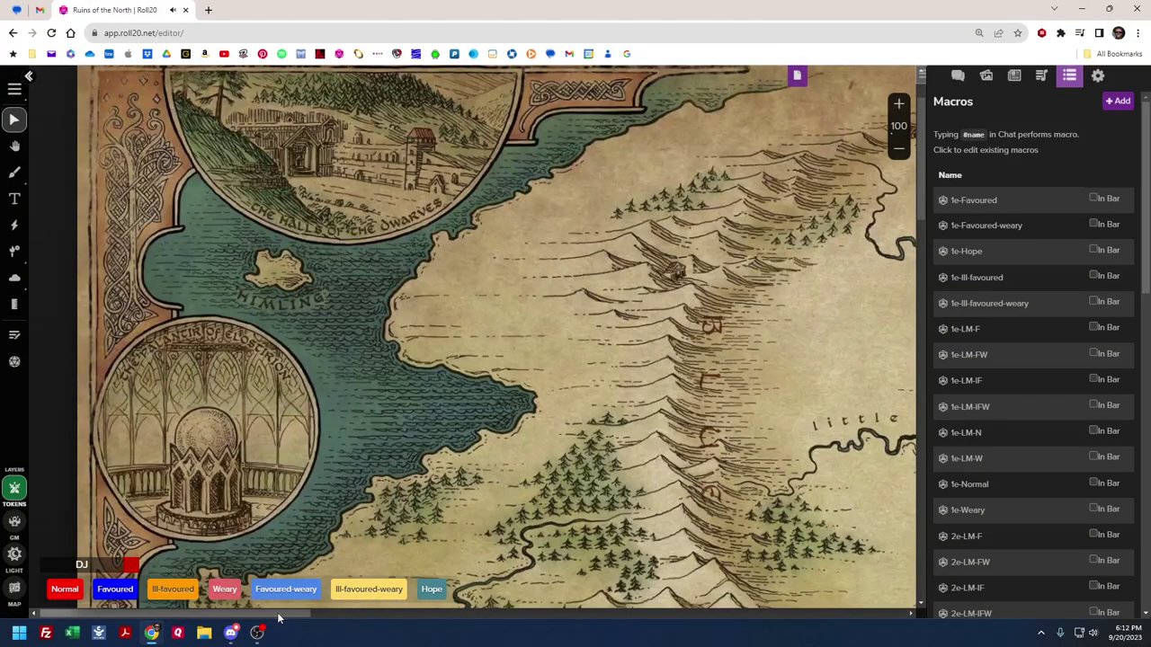
{"action": "left_click_drag", "start_coordinate": [279, 618], "coordinate": [746, 619]}
{"action": "scroll", "coordinate": [683, 469], "scroll_direction": "down", "scroll_amount": 3}
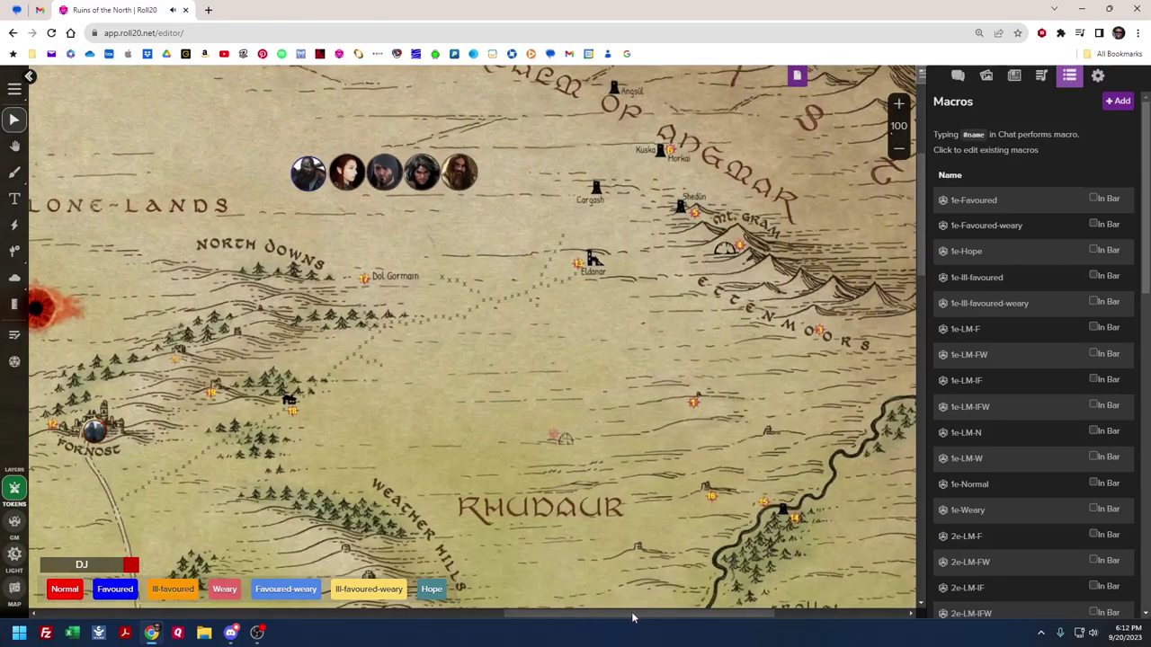
{"action": "left_click_drag", "start_coordinate": [631, 612], "coordinate": [668, 603]}
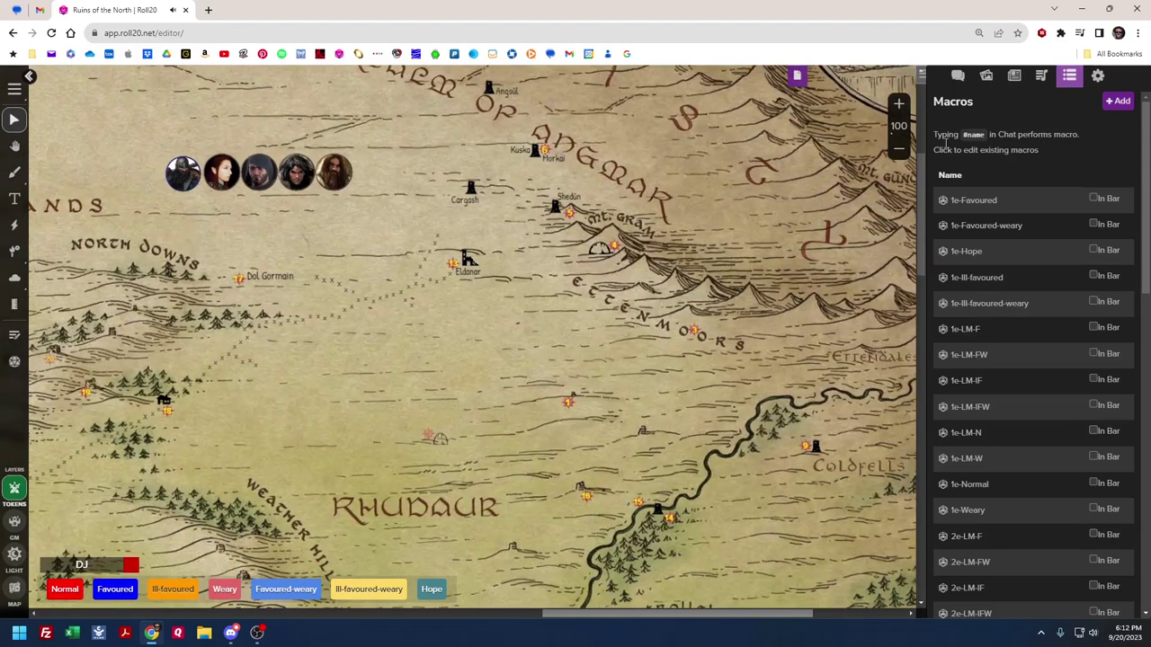
Expand the Locations folder under Lore in the journal, read the 17 - Dol Gormain handout, and close it
{"action": "left_click", "coordinate": [1014, 76]}
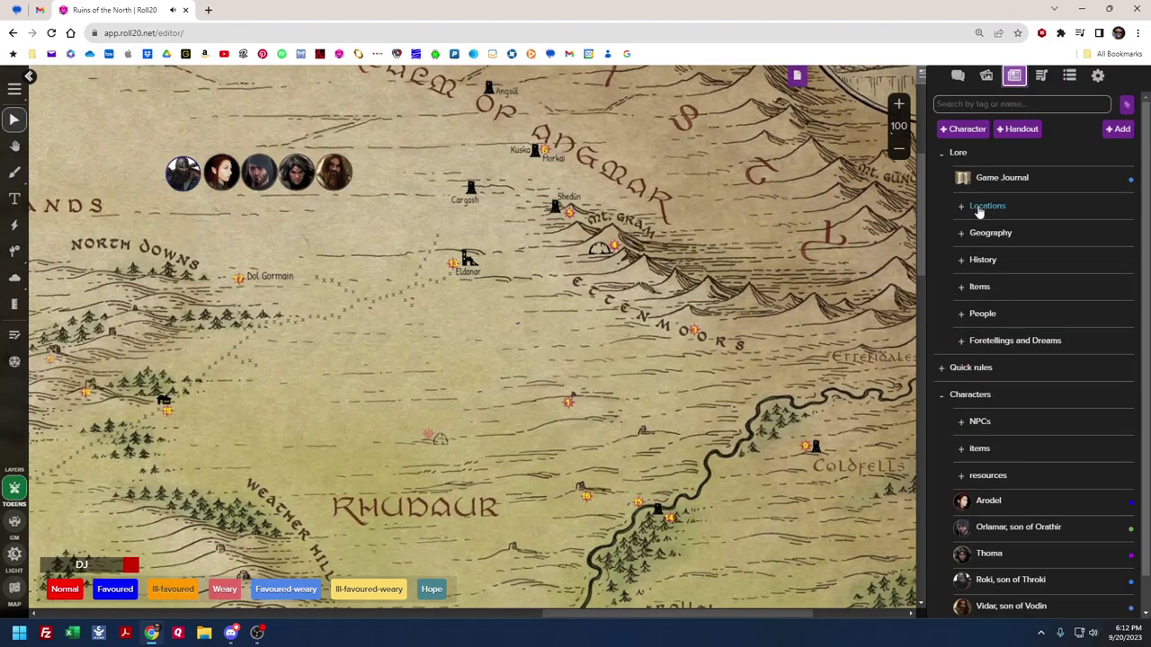
{"action": "left_click", "coordinate": [961, 206]}
{"action": "scroll", "coordinate": [987, 329], "scroll_direction": "down", "scroll_amount": 2}
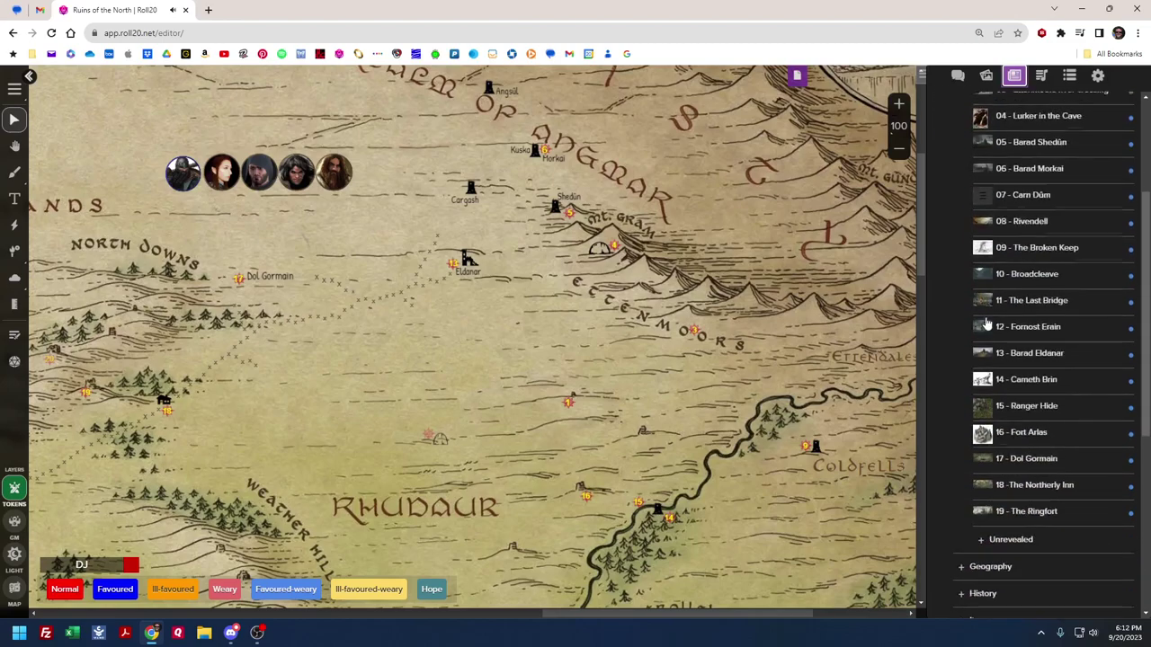
{"action": "scroll", "coordinate": [986, 329], "scroll_direction": "down", "scroll_amount": 1}
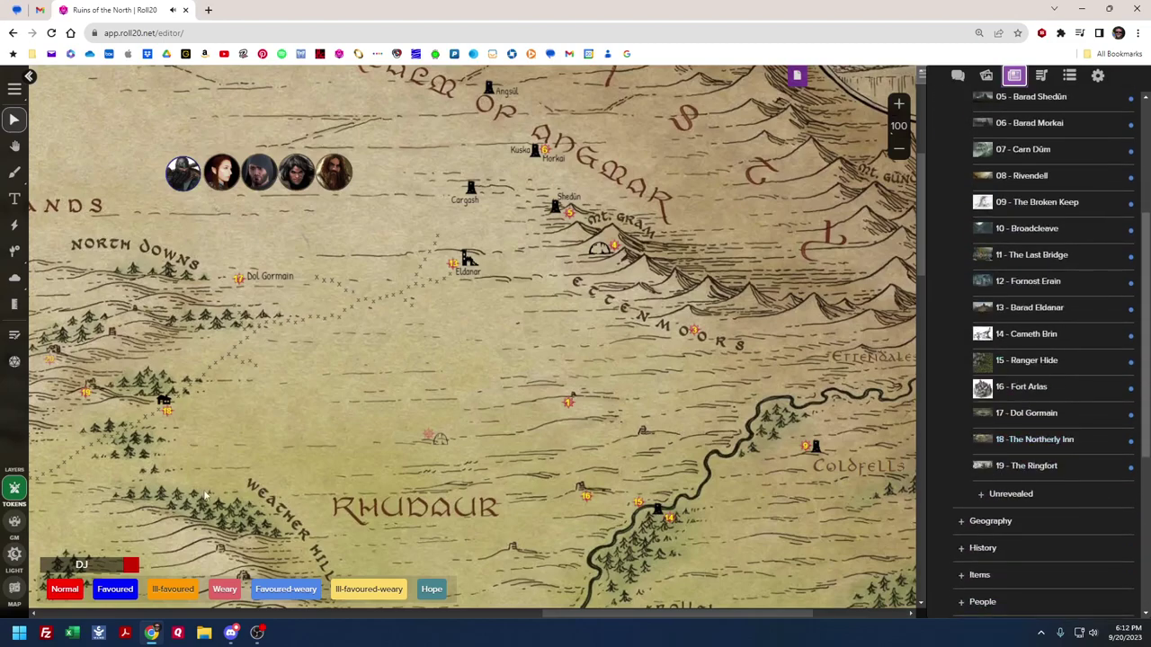
{"action": "scroll", "coordinate": [545, 617], "scroll_direction": "left", "scroll_amount": 5}
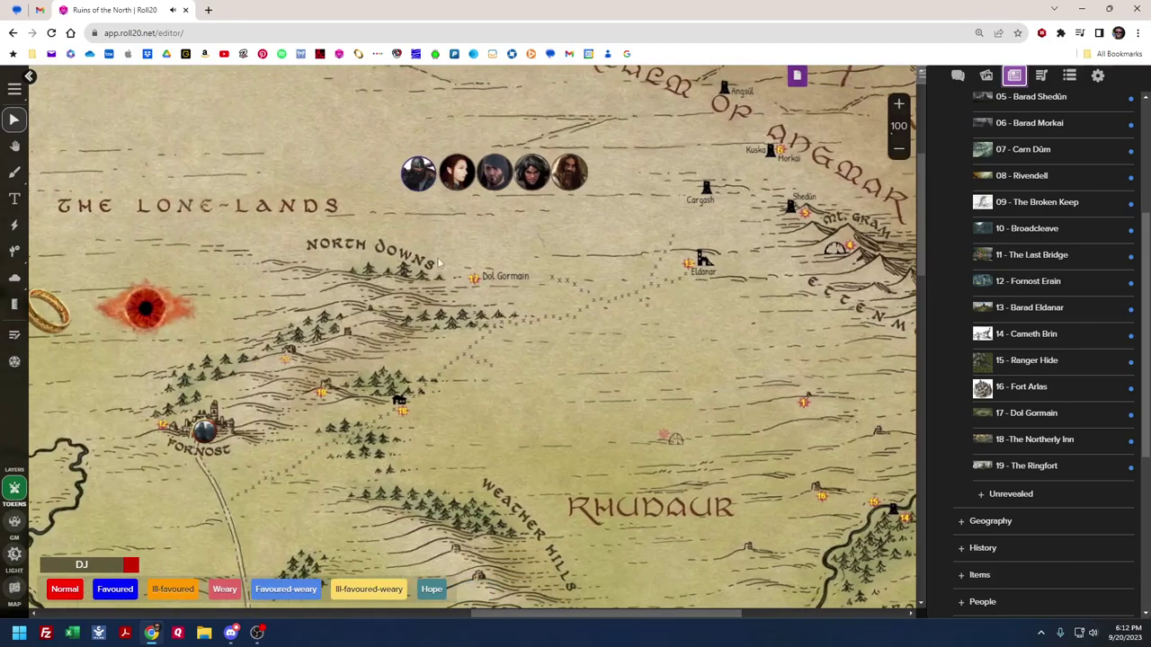
{"action": "left_click", "coordinate": [1025, 413]}
{"action": "scroll", "coordinate": [715, 225], "scroll_direction": "down", "scroll_amount": 15}
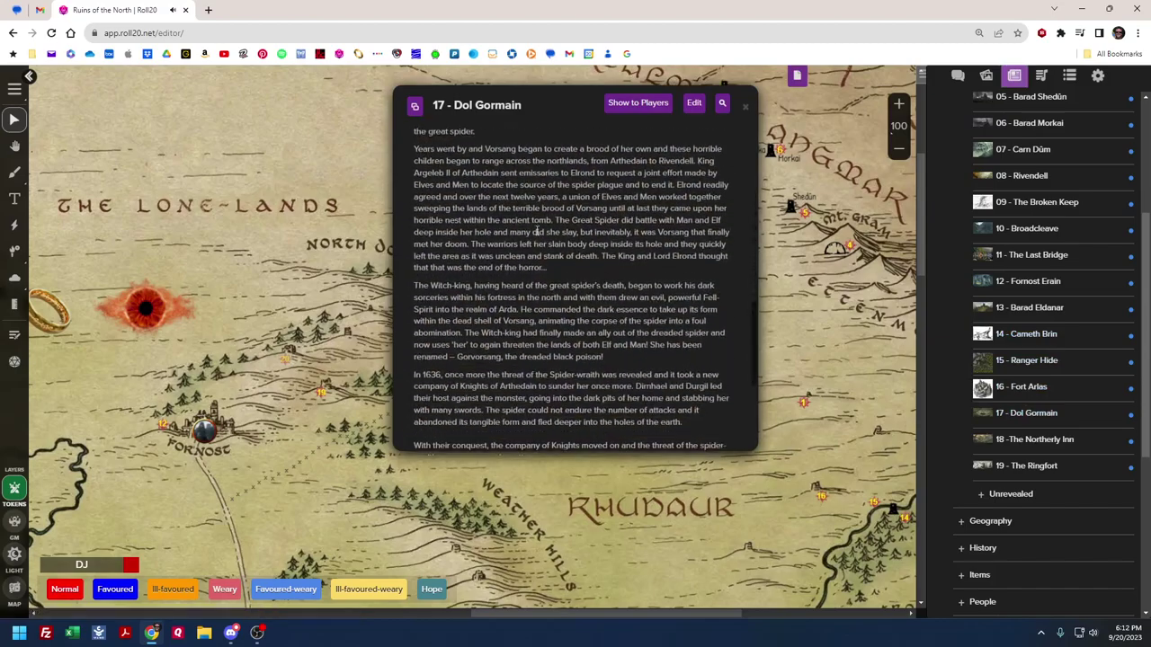
{"action": "left_click", "coordinate": [744, 107]}
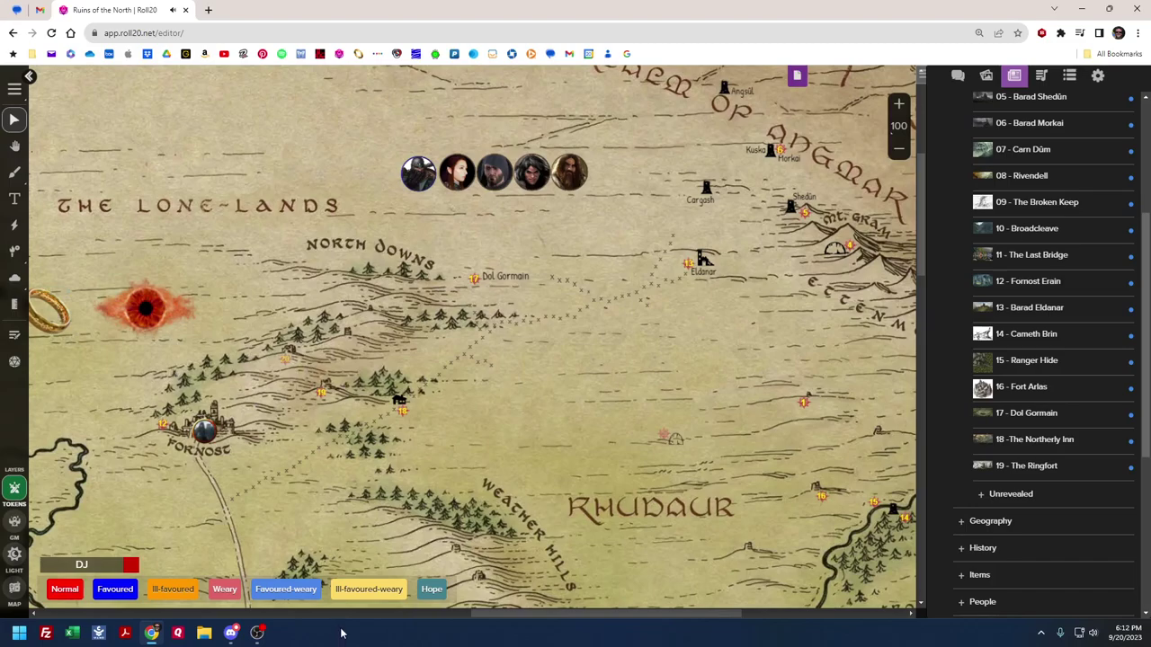
Move the Eye Awareness and Fellowship tokens side by side above the Lone-Lands label, near the character tokens
{"action": "left_click_drag", "start_coordinate": [492, 621], "coordinate": [429, 620]}
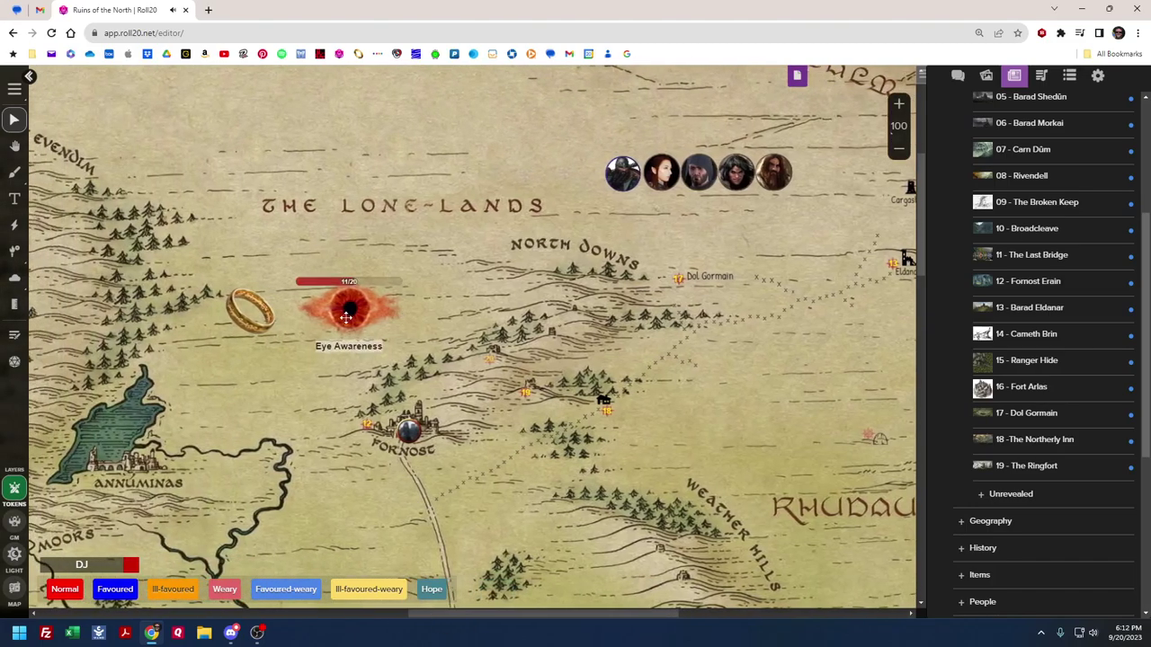
{"action": "left_click_drag", "start_coordinate": [349, 308], "coordinate": [475, 169]}
{"action": "left_click_drag", "start_coordinate": [250, 311], "coordinate": [405, 165]}
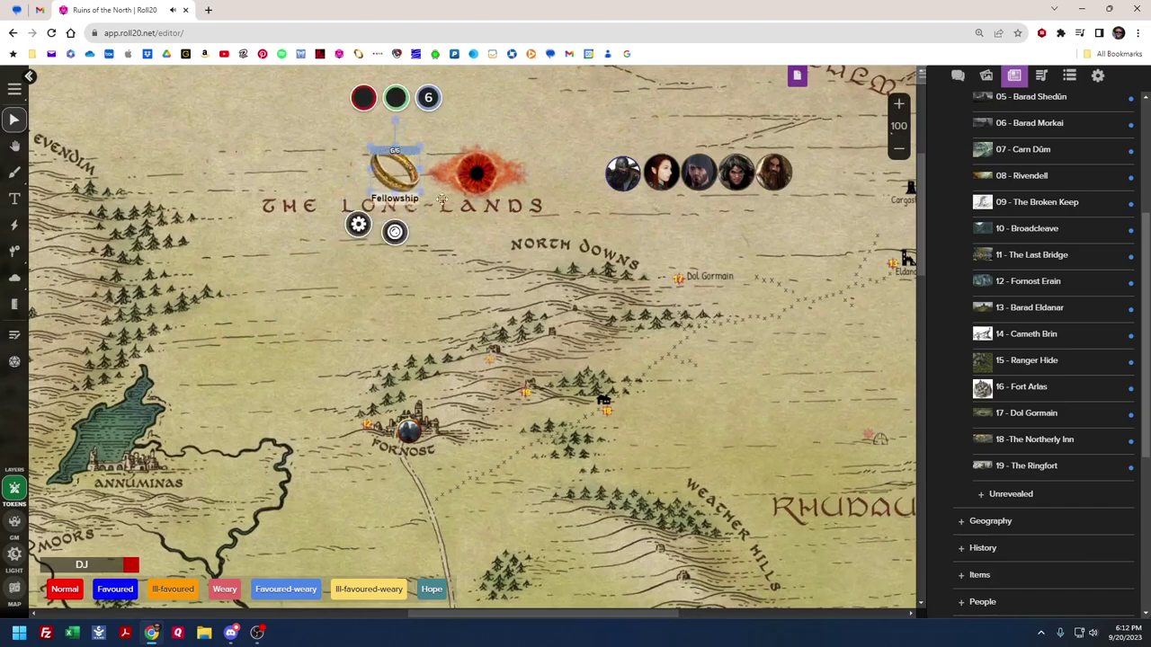
{"action": "left_click", "coordinate": [491, 240]}
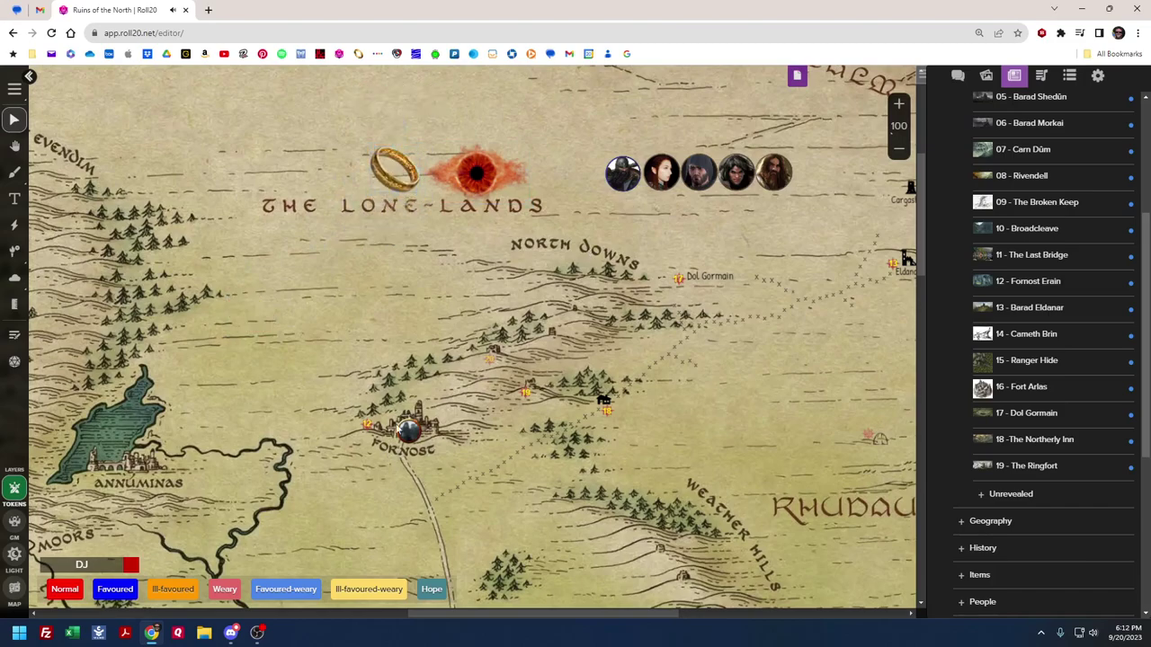
Select the Company token at Fornost and try moving it southeast to the woods north of Chetwood
{"action": "left_click", "coordinate": [409, 430]}
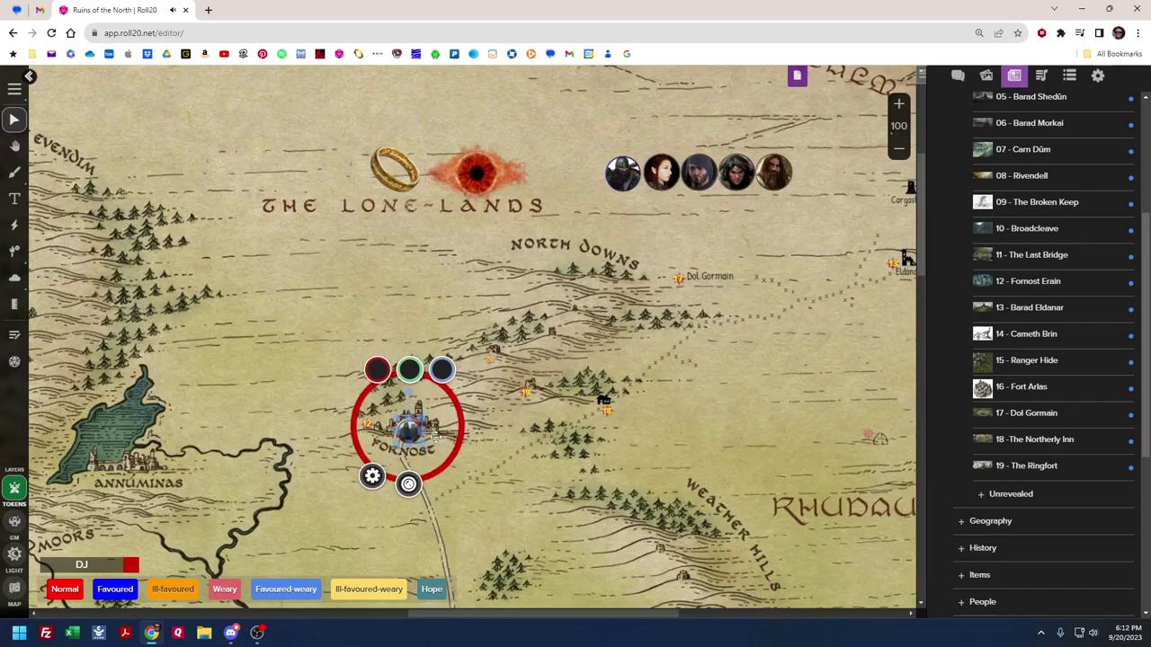
{"action": "left_click", "coordinate": [403, 378]}
{"action": "scroll", "coordinate": [403, 379], "scroll_direction": "down", "scroll_amount": 3}
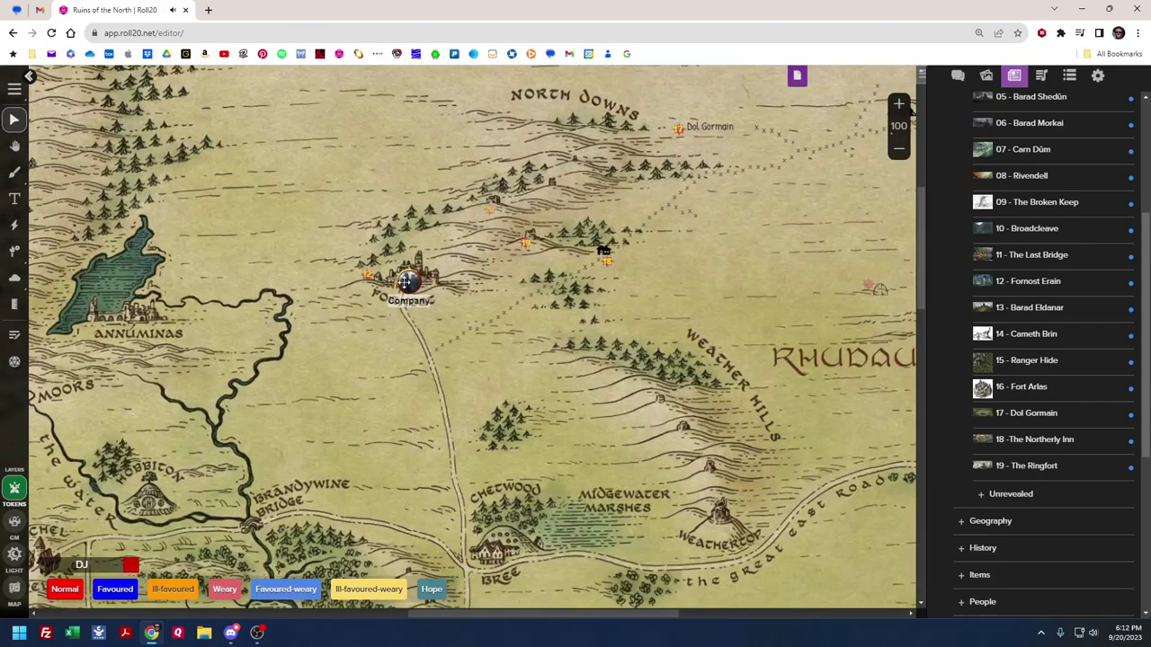
{"action": "left_click_drag", "start_coordinate": [407, 281], "coordinate": [490, 428]}
{"action": "left_click", "coordinate": [490, 428]}
{"action": "left_click", "coordinate": [404, 290]}
{"action": "scroll", "coordinate": [559, 335], "scroll_direction": "up", "scroll_amount": 6}
{"action": "left_click", "coordinate": [625, 333]}
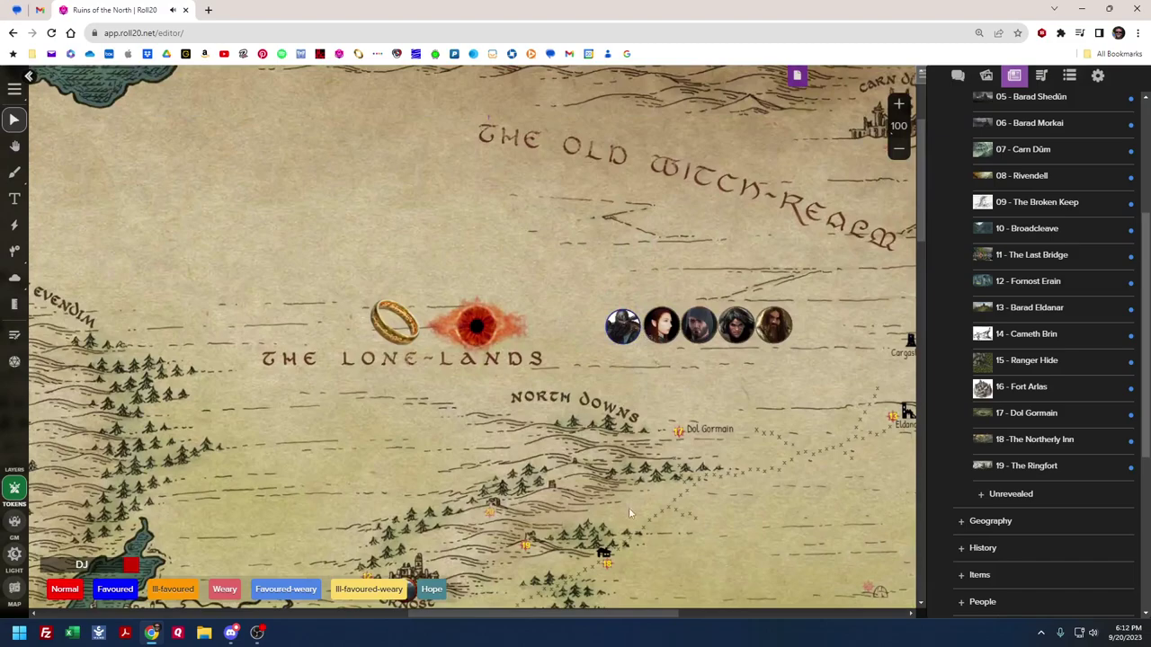
Add the crossed-swords status marker to Vidar's token and the single-sword marker to Thoma's token
{"action": "left_click_drag", "start_coordinate": [572, 611], "coordinate": [625, 615]}
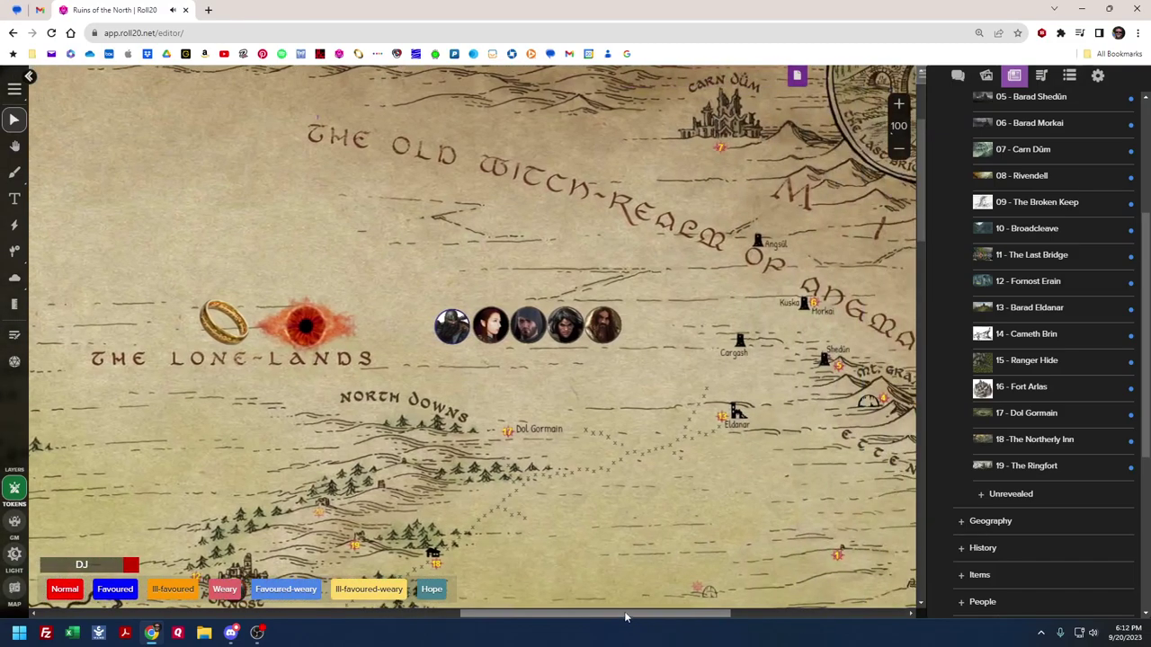
{"action": "left_click", "coordinate": [603, 327]}
{"action": "left_click", "coordinate": [602, 388]}
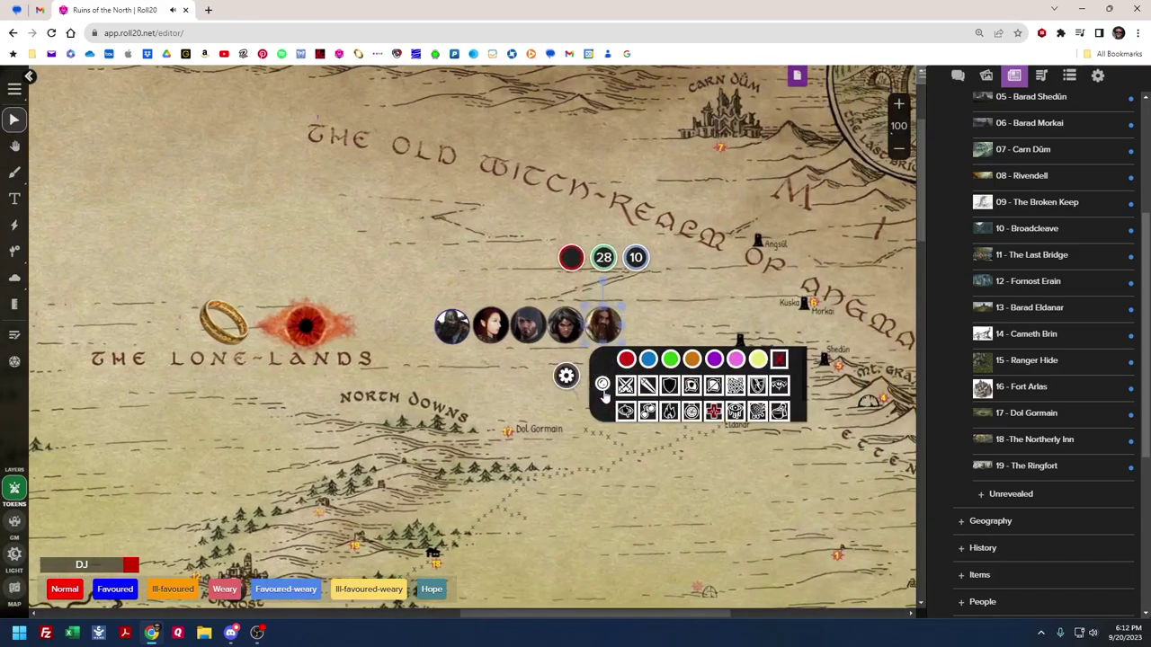
{"action": "left_click", "coordinate": [625, 386]}
{"action": "left_click", "coordinate": [485, 385]}
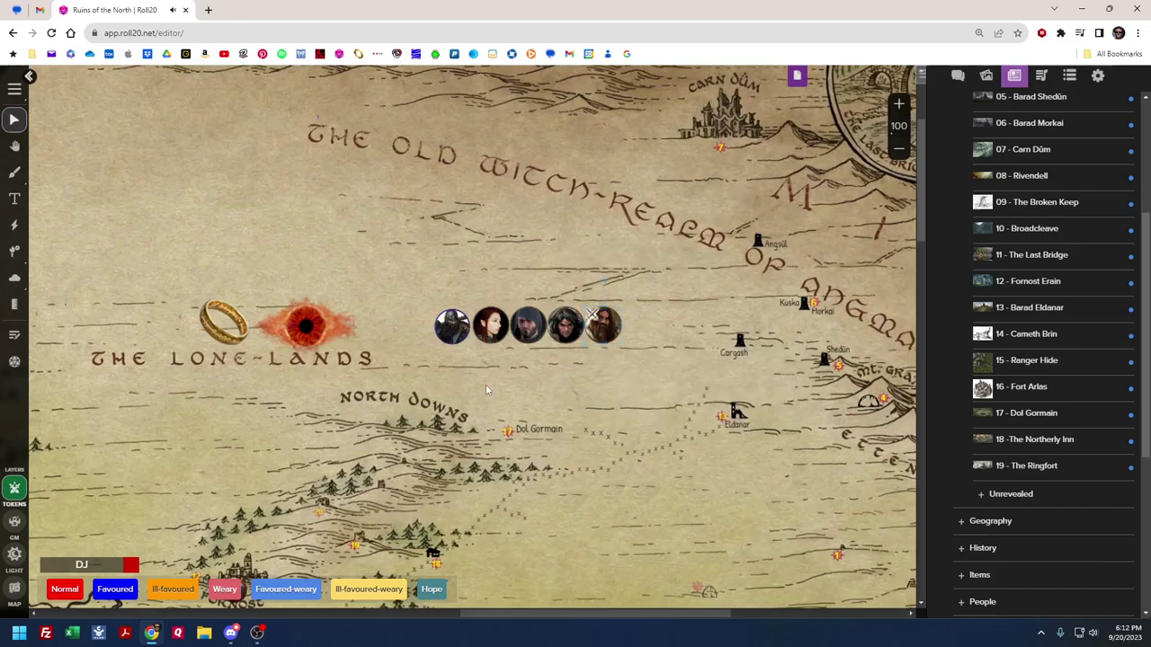
{"action": "left_click", "coordinate": [563, 329]}
{"action": "left_click", "coordinate": [565, 384]}
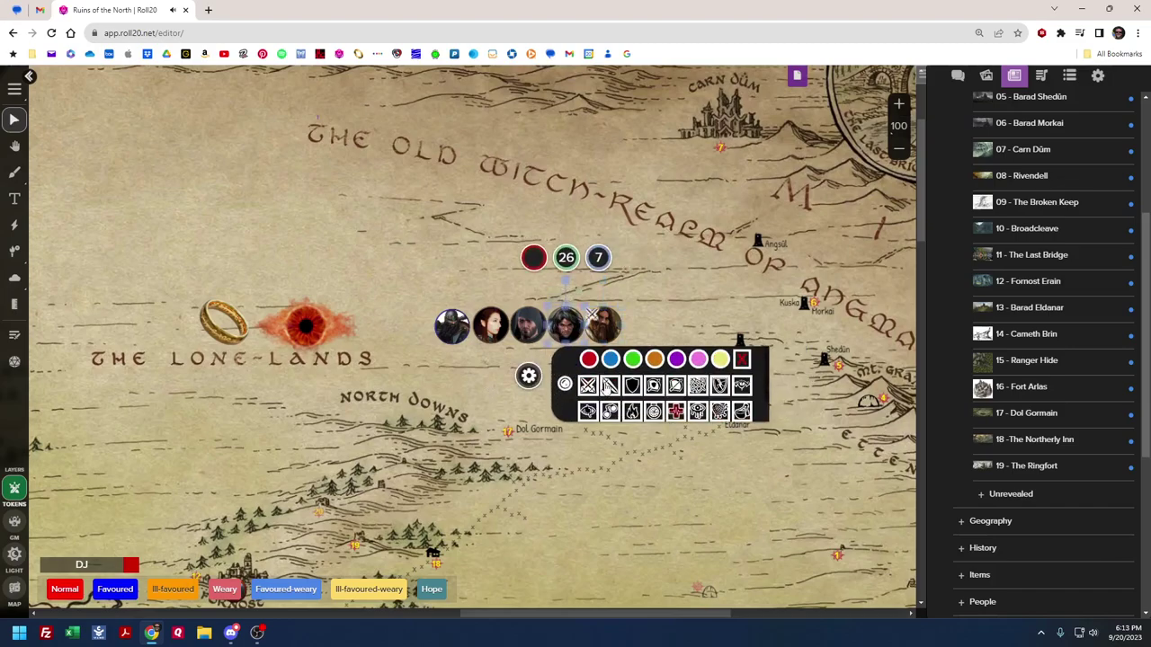
{"action": "left_click", "coordinate": [609, 387]}
Add the shield status marker to Orlamar's token and the marker two places after the shield to Arodel's token
{"action": "left_click", "coordinate": [528, 325]}
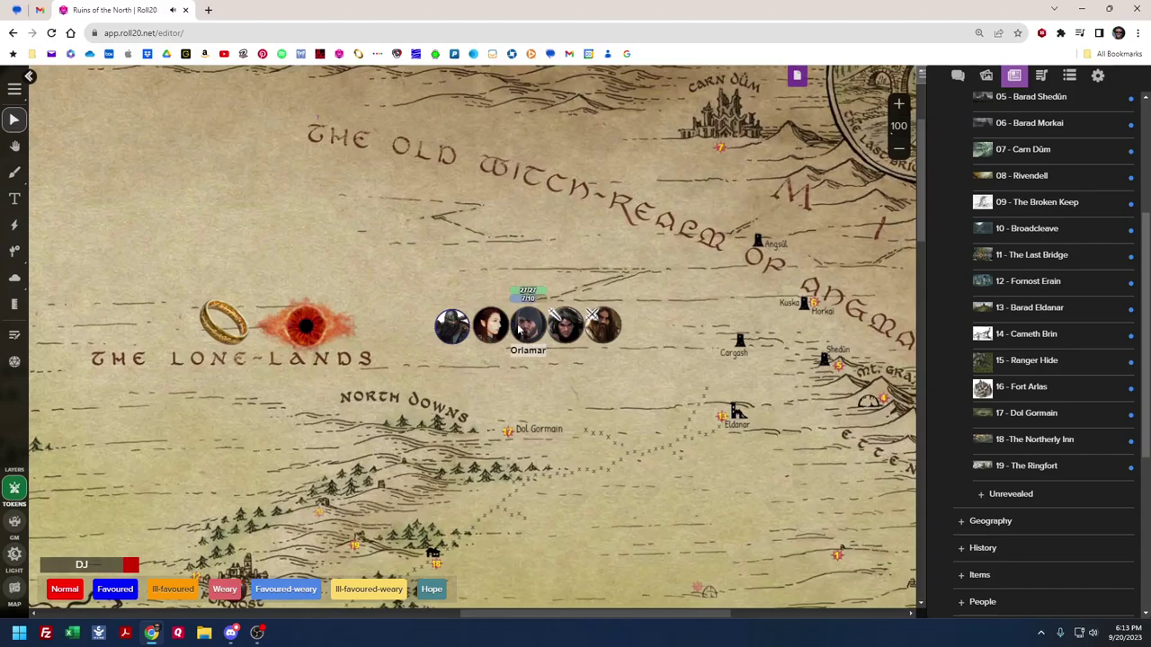
{"action": "left_click", "coordinate": [527, 383]}
{"action": "left_click", "coordinate": [595, 386]}
{"action": "left_click", "coordinate": [491, 327]}
{"action": "left_click", "coordinate": [491, 384]}
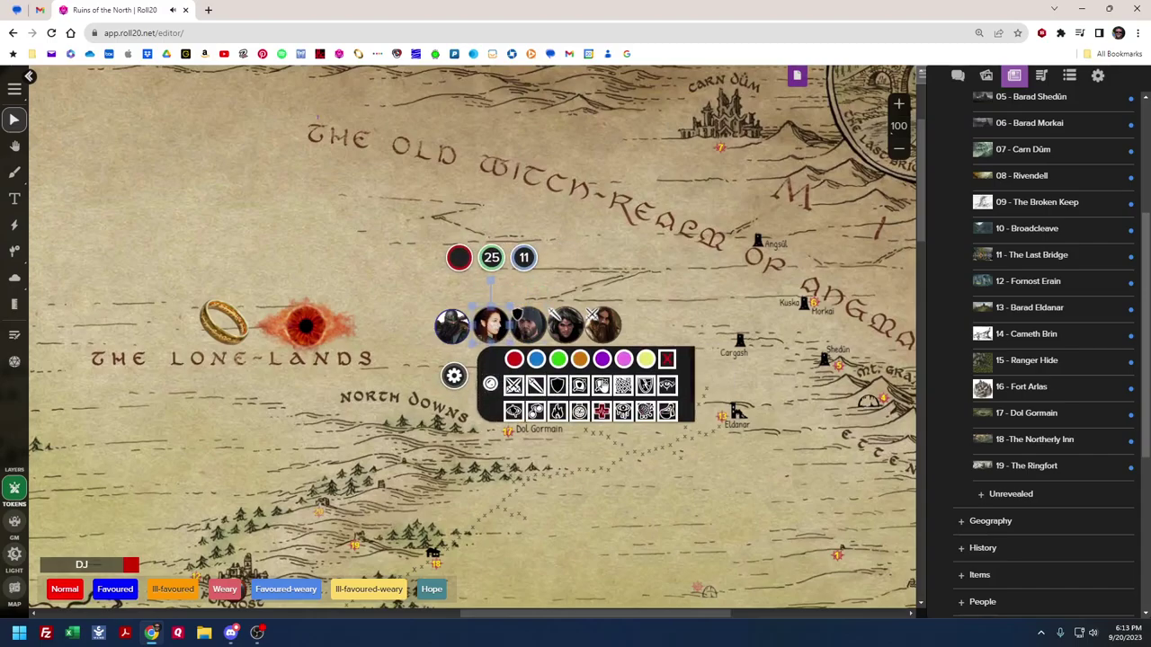
{"action": "left_click", "coordinate": [600, 386]}
{"action": "left_click", "coordinate": [417, 395]}
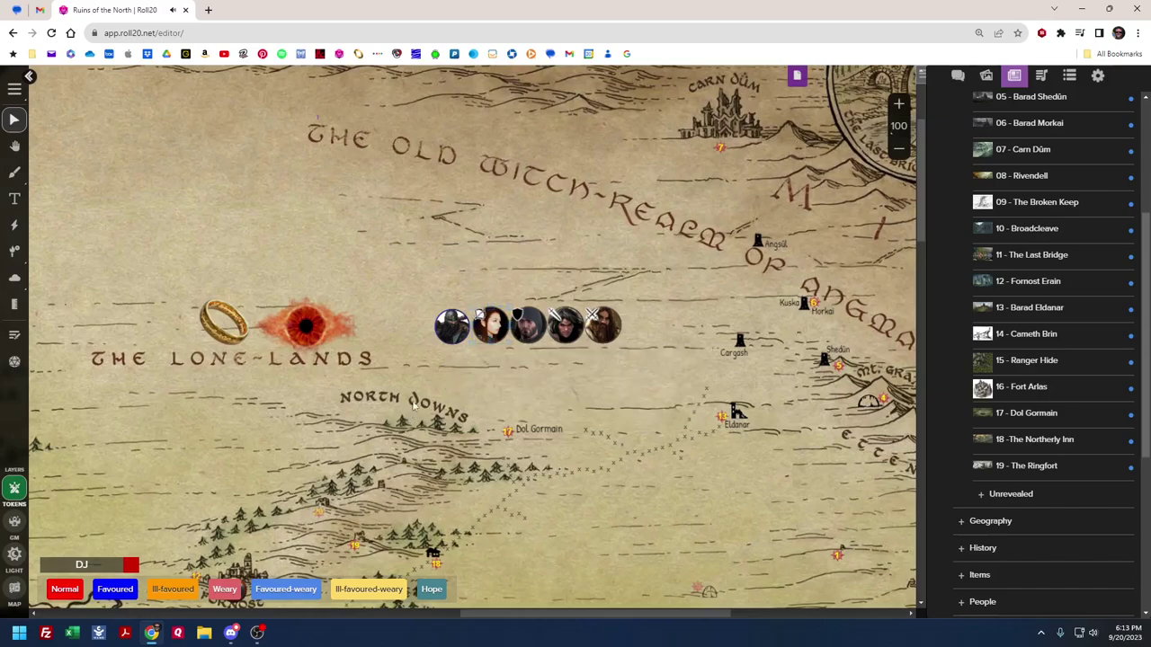
Add the status marker directly after the shield to Roki's token
{"action": "left_click", "coordinate": [444, 322]}
{"action": "left_click", "coordinate": [450, 385]}
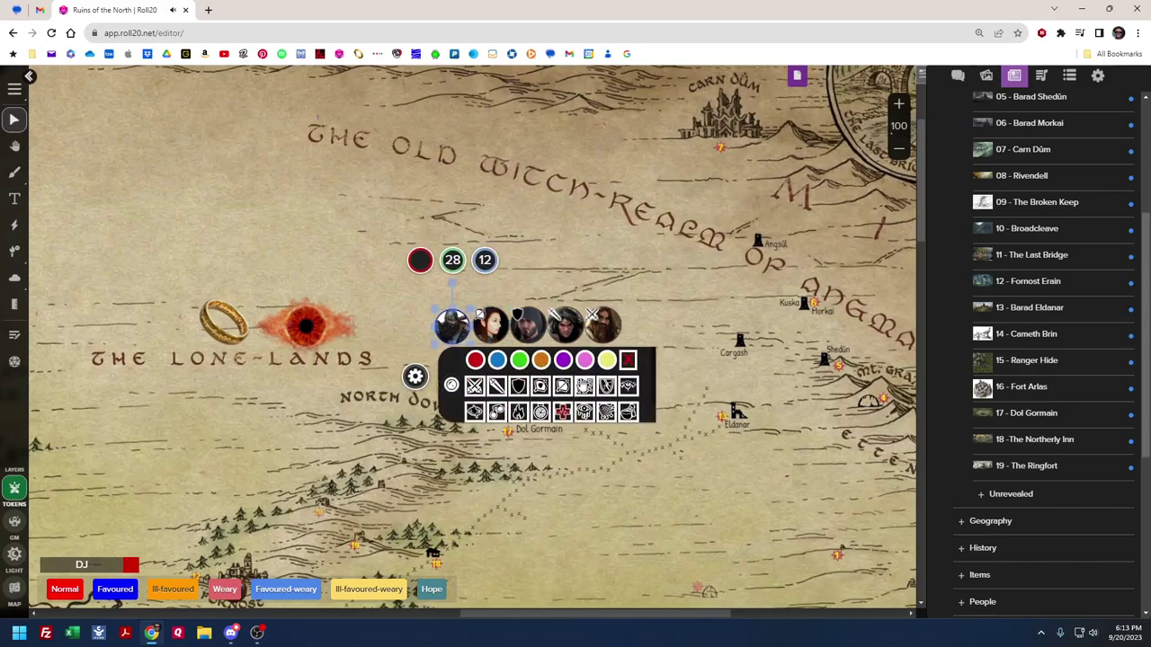
{"action": "left_click", "coordinate": [542, 386]}
{"action": "left_click", "coordinate": [730, 303]}
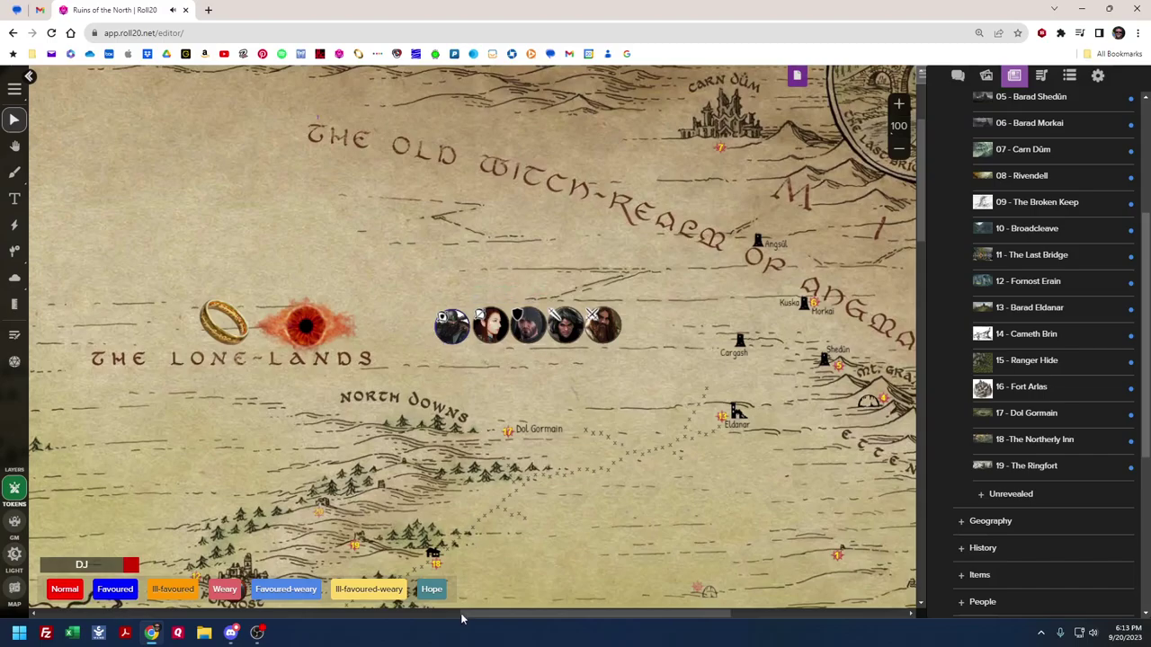
Collapse the Locations folder in the journal and open the Hall of Eärendur page
{"action": "left_click_drag", "start_coordinate": [468, 617], "coordinate": [537, 617]}
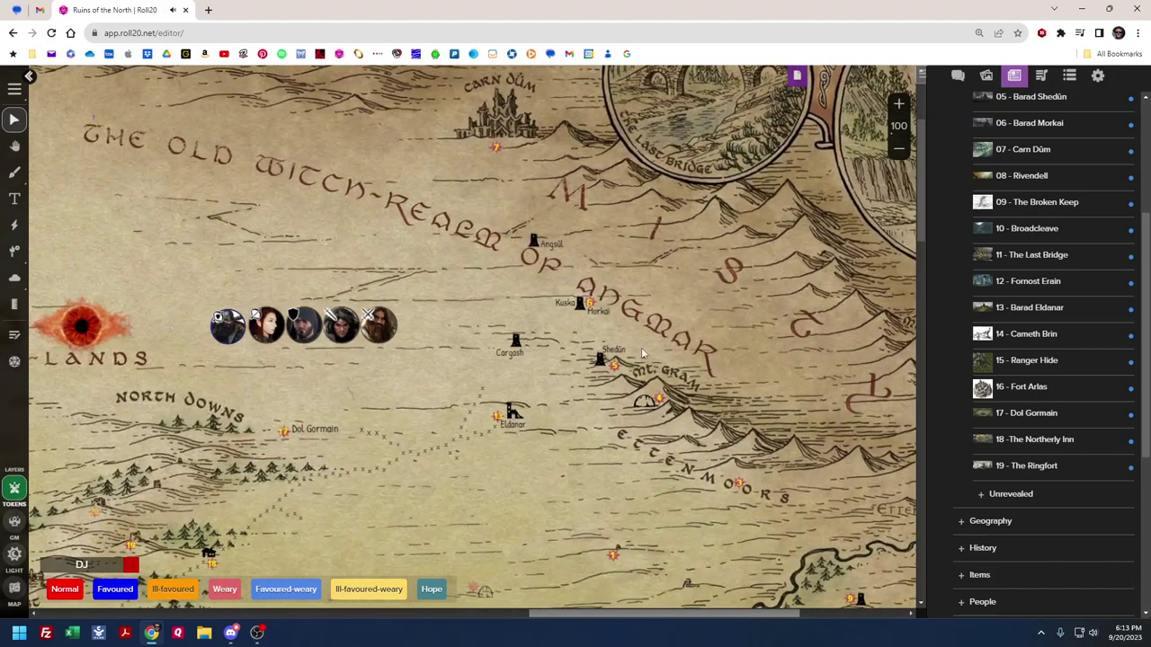
{"action": "scroll", "coordinate": [629, 356], "scroll_direction": "down", "scroll_amount": 1}
{"action": "scroll", "coordinate": [629, 356], "scroll_direction": "up", "scroll_amount": 3}
{"action": "scroll", "coordinate": [630, 357], "scroll_direction": "down", "scroll_amount": 3}
{"action": "scroll", "coordinate": [629, 356], "scroll_direction": "down", "scroll_amount": 15}
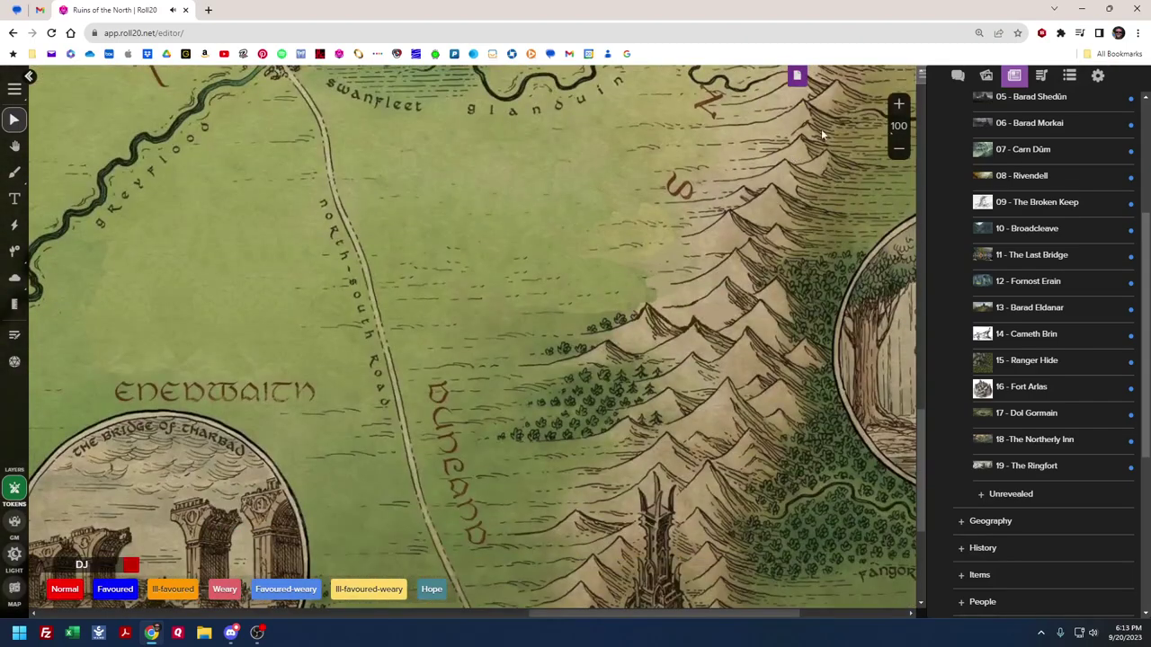
{"action": "scroll", "coordinate": [949, 164], "scroll_direction": "up", "scroll_amount": 3}
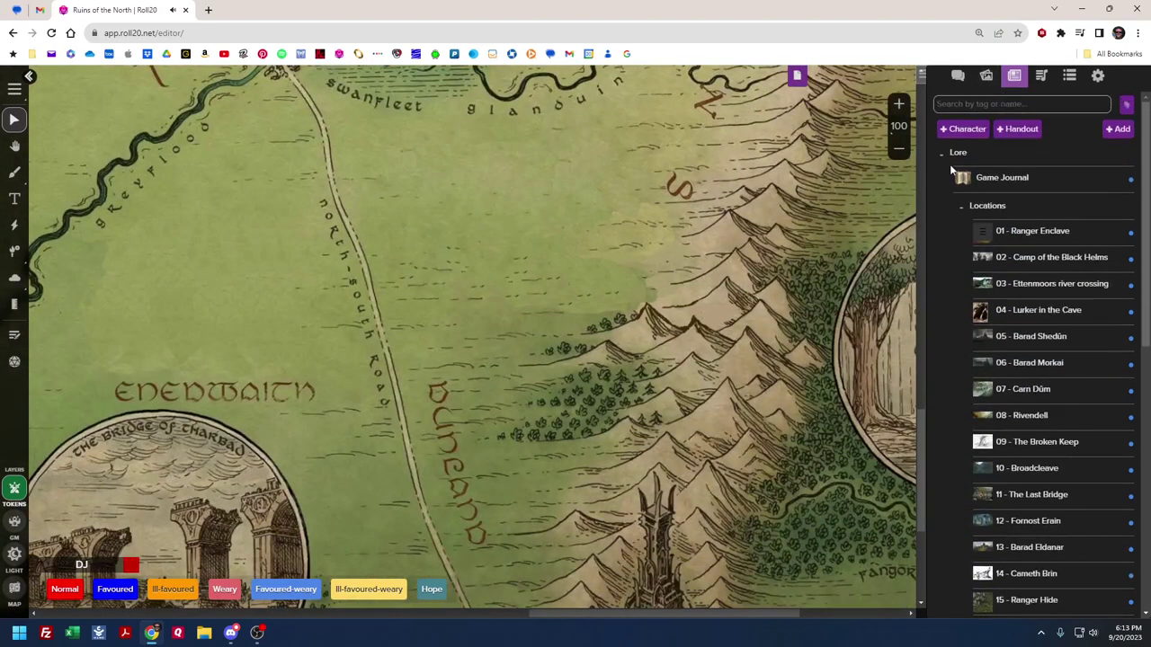
{"action": "left_click", "coordinate": [960, 207]}
{"action": "left_click", "coordinate": [796, 77]}
{"action": "mouse_move", "coordinate": [489, 101]}
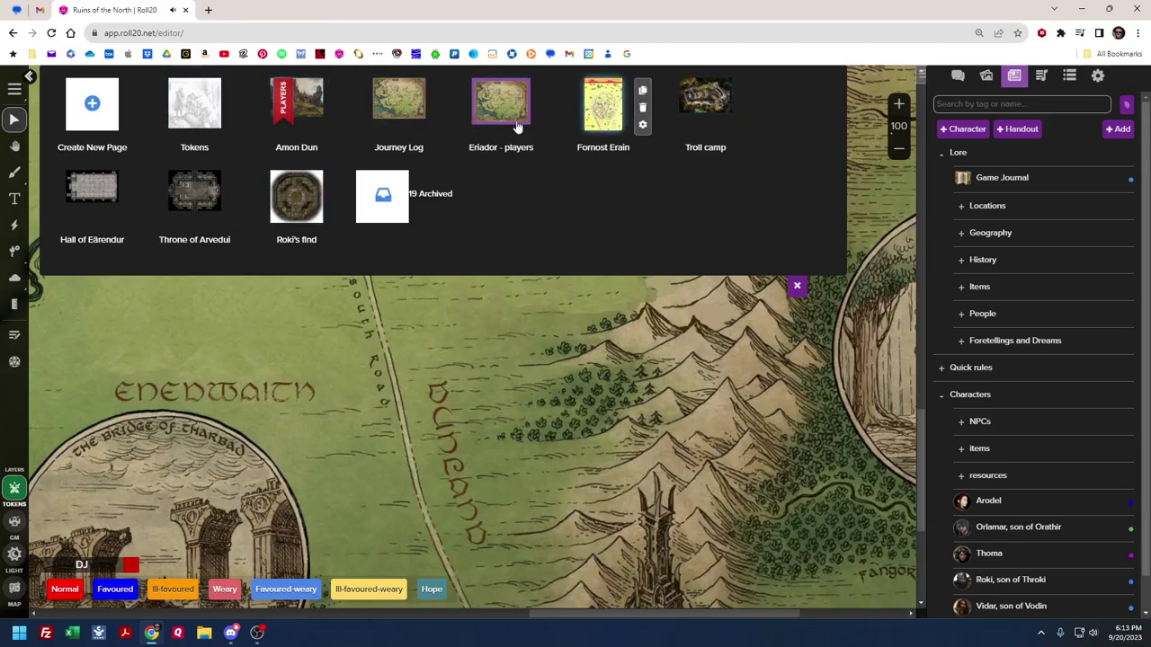
{"action": "left_click", "coordinate": [84, 191]}
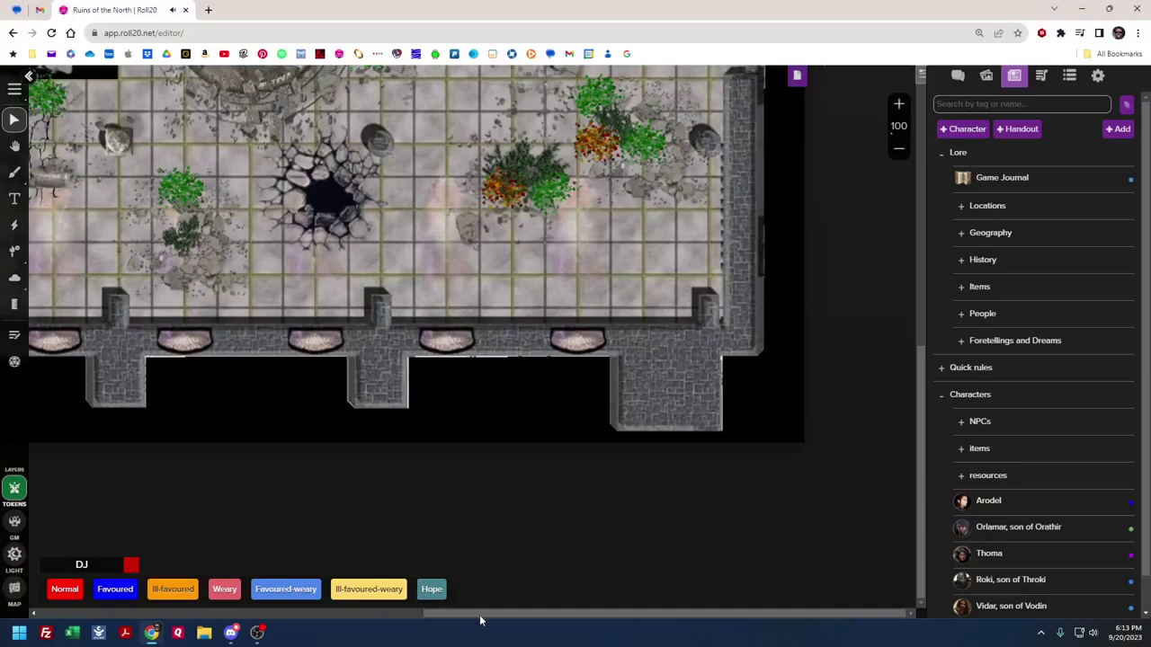
Examine the western part of the Hall of Eärendur battle map and check the status bars of Vidar's token
{"action": "left_click_drag", "start_coordinate": [479, 615], "coordinate": [148, 625]}
{"action": "scroll", "coordinate": [167, 441], "scroll_direction": "up", "scroll_amount": 3}
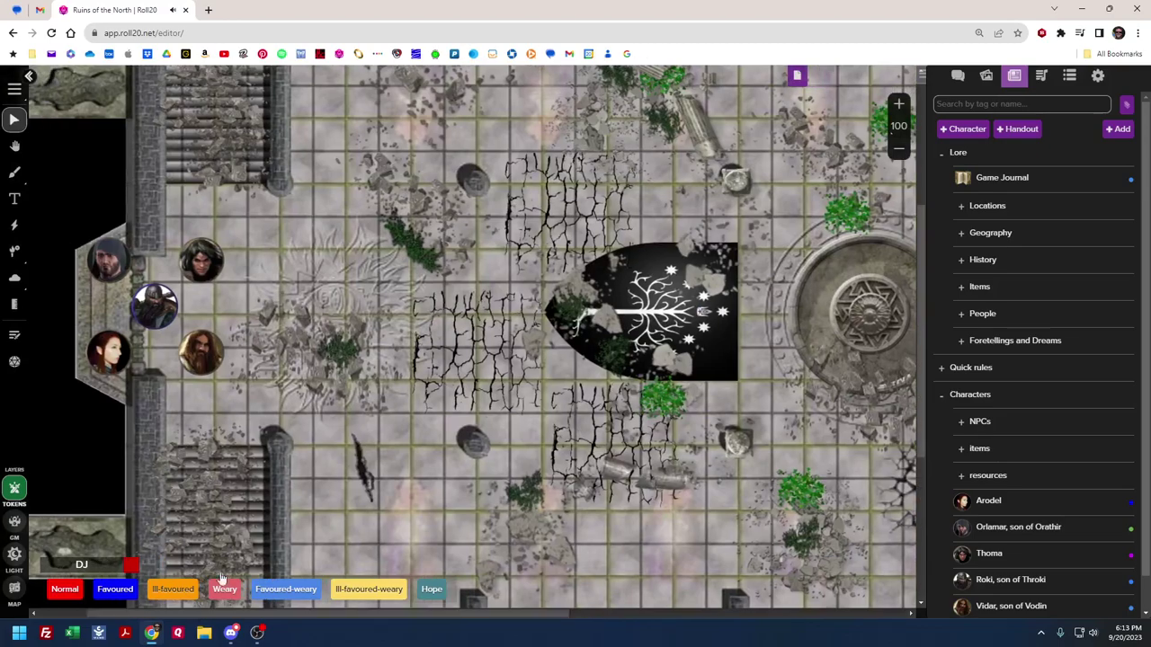
{"action": "scroll", "coordinate": [365, 351], "scroll_direction": "up", "scroll_amount": 2}
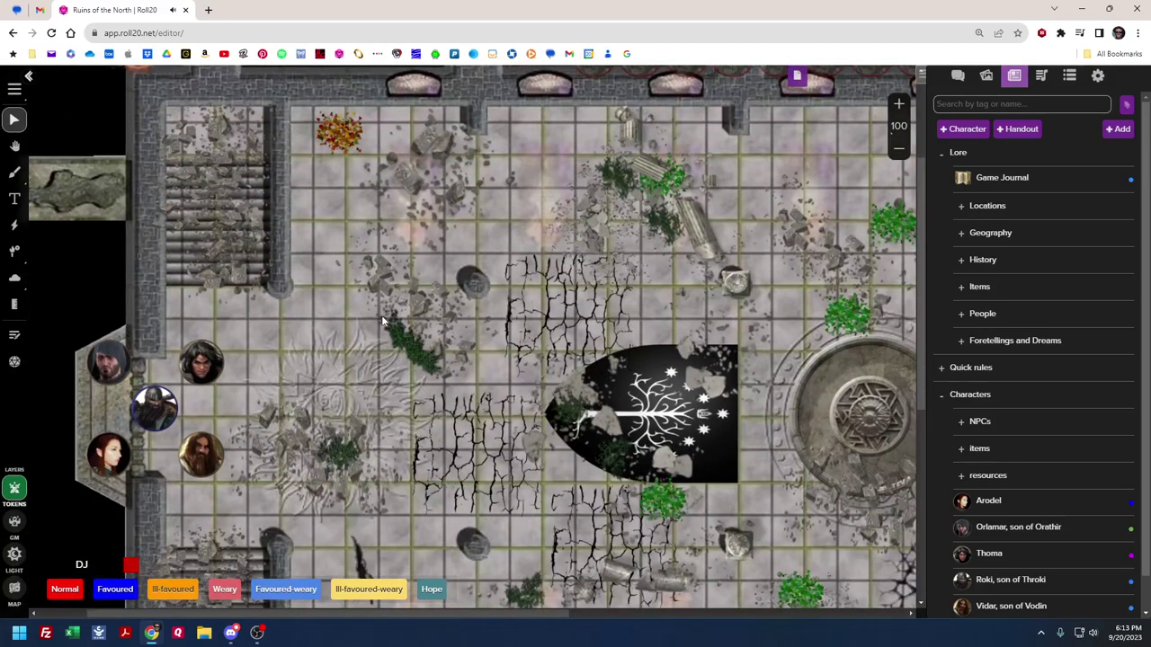
{"action": "scroll", "coordinate": [176, 392], "scroll_direction": "down", "scroll_amount": 2}
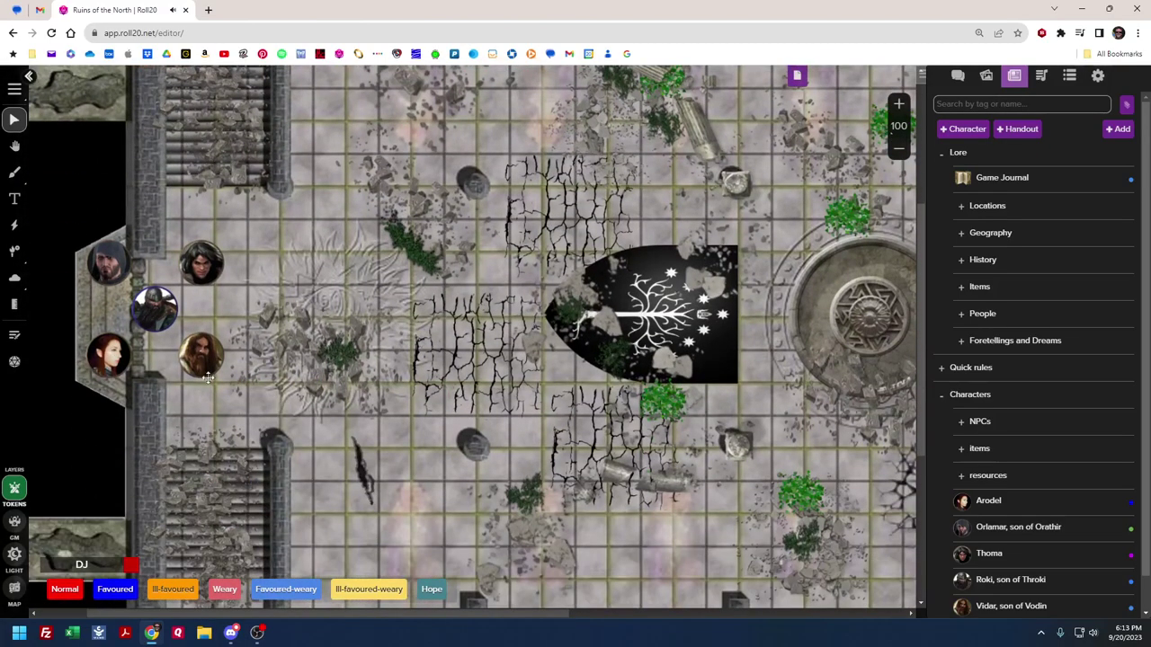
{"action": "scroll", "coordinate": [176, 388], "scroll_direction": "up", "scroll_amount": 1}
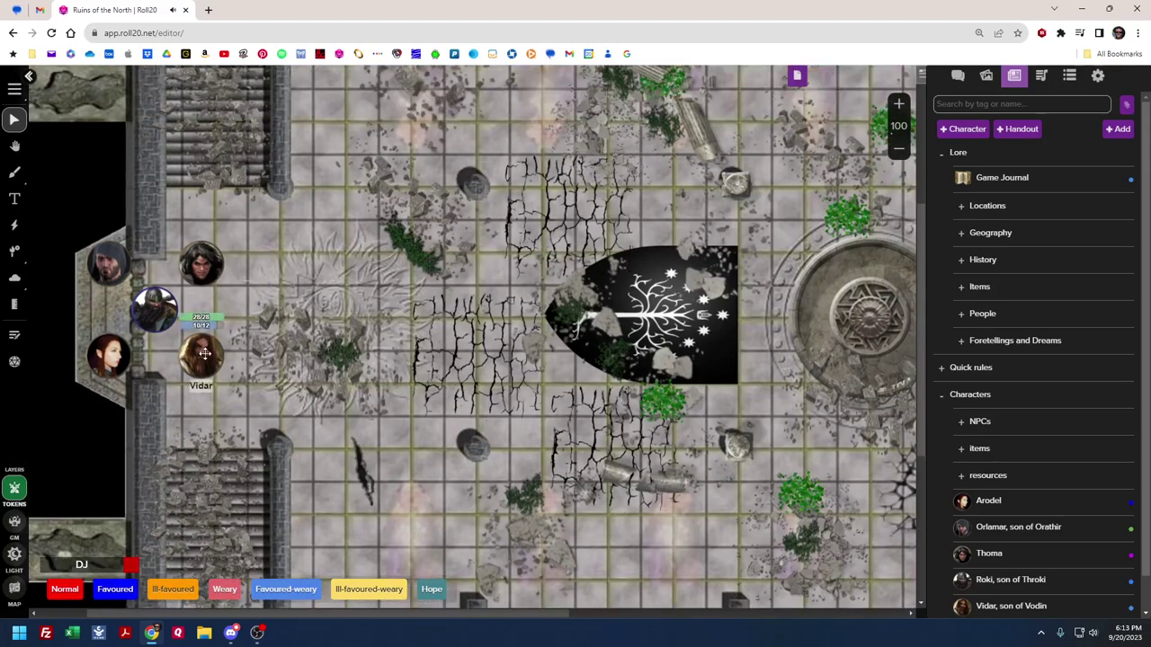
{"action": "left_click_drag", "start_coordinate": [205, 354], "coordinate": [236, 370]}
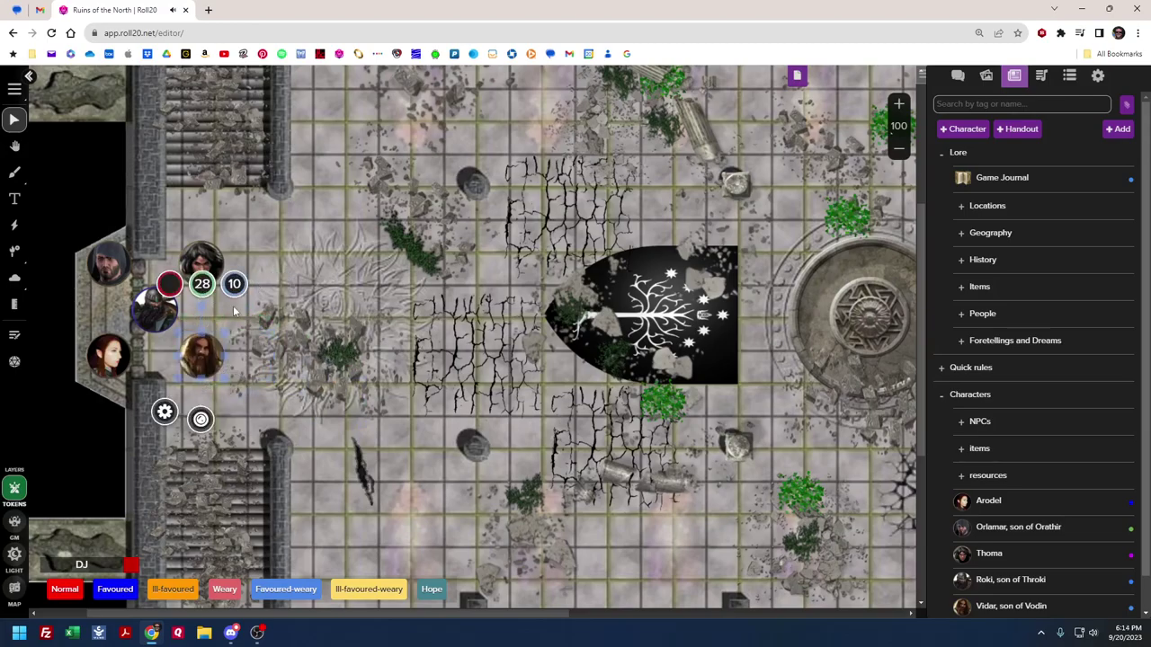
{"action": "left_click", "coordinate": [253, 345]}
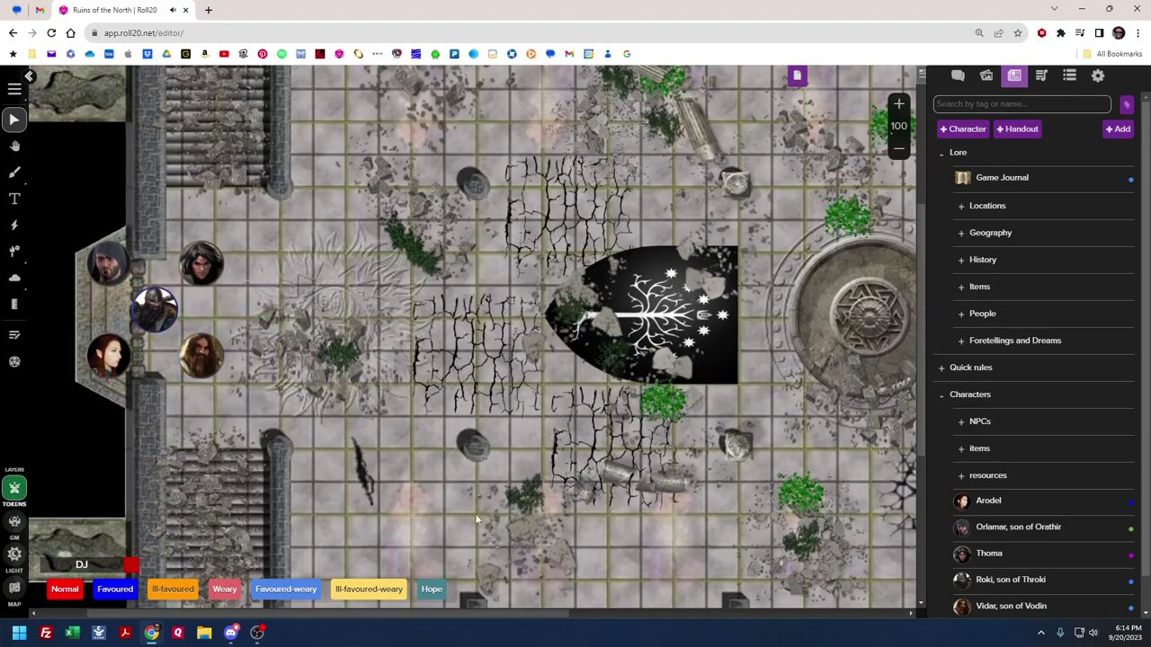
Try moving Vidar's token east to the edge of the cracked floor, and undo the move
{"action": "scroll", "coordinate": [690, 273], "scroll_direction": "up", "scroll_amount": 3}
{"action": "scroll", "coordinate": [690, 274], "scroll_direction": "down", "scroll_amount": 1}
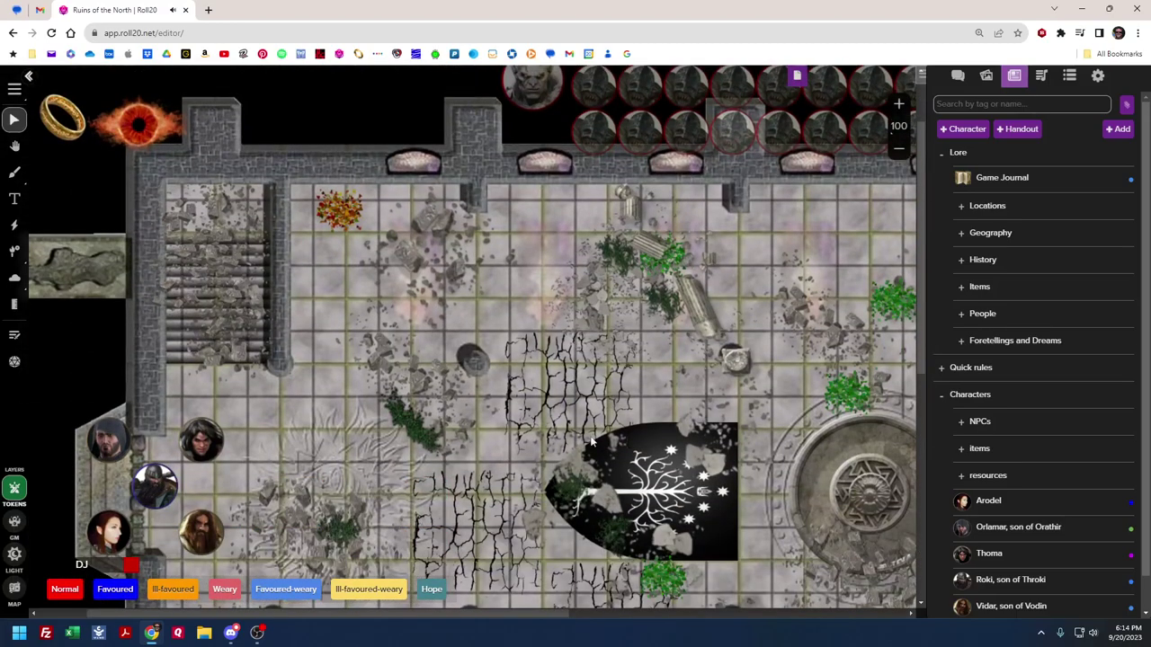
{"action": "left_click_drag", "start_coordinate": [459, 612], "coordinate": [539, 609]}
{"action": "scroll", "coordinate": [169, 453], "scroll_direction": "down", "scroll_amount": 2}
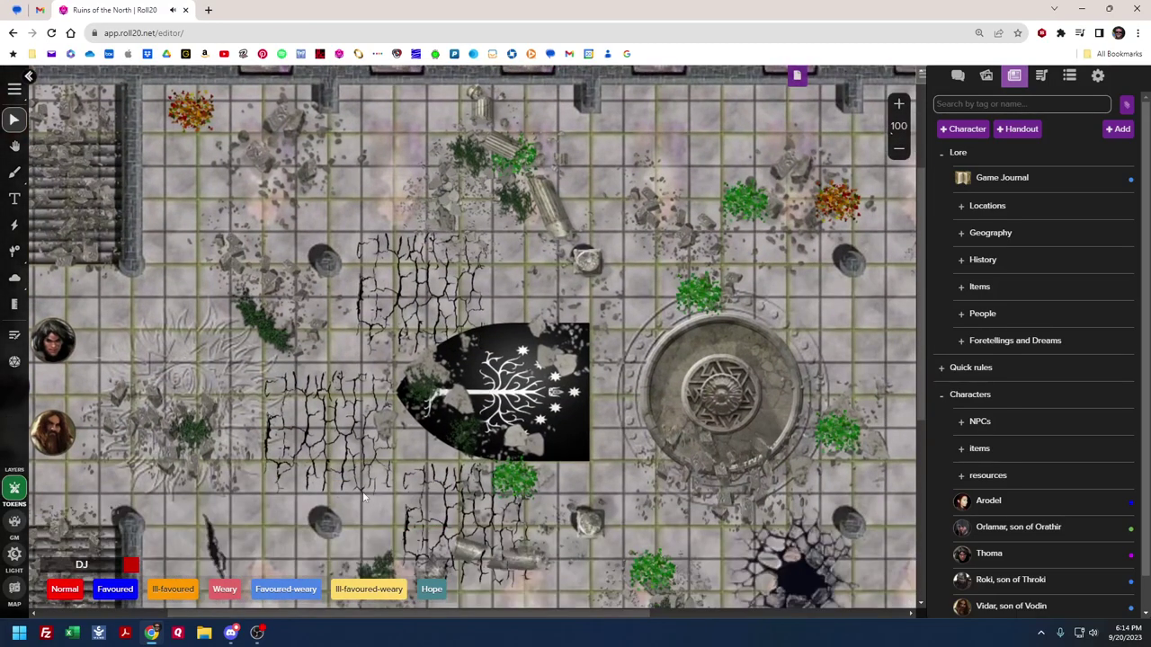
{"action": "left_click_drag", "start_coordinate": [57, 431], "coordinate": [284, 436]}
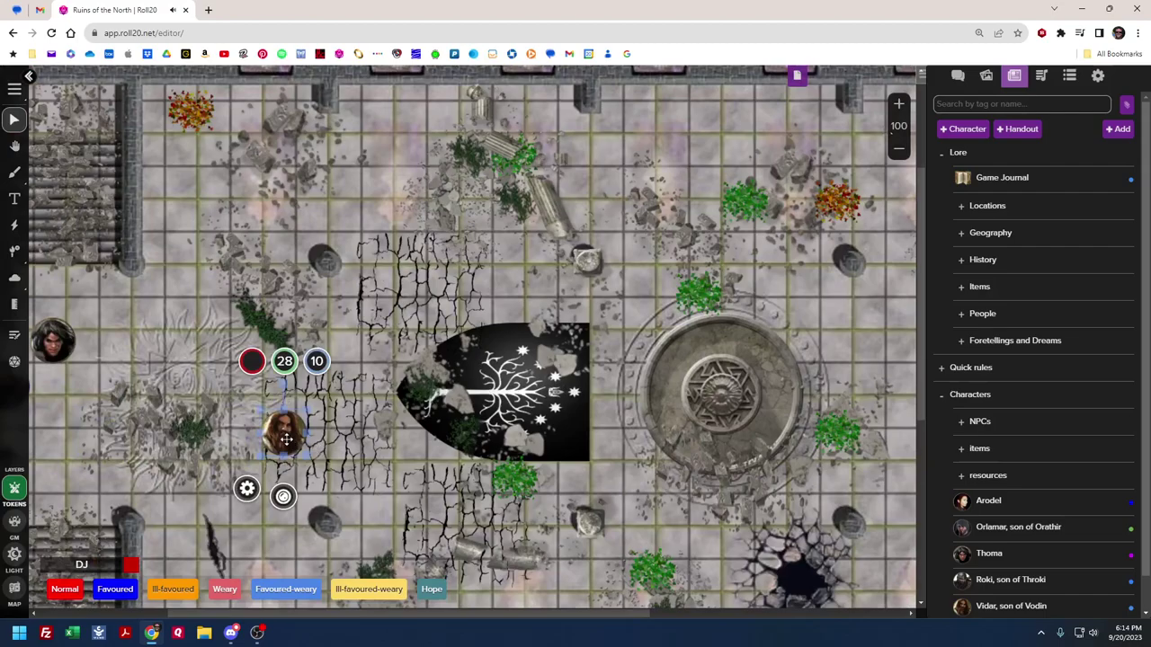
{"action": "left_click_drag", "start_coordinate": [56, 430], "coordinate": [64, 455]}
{"action": "key", "text": "ctrl+z"}
{"action": "scroll", "coordinate": [480, 596], "scroll_direction": "down", "scroll_amount": 3}
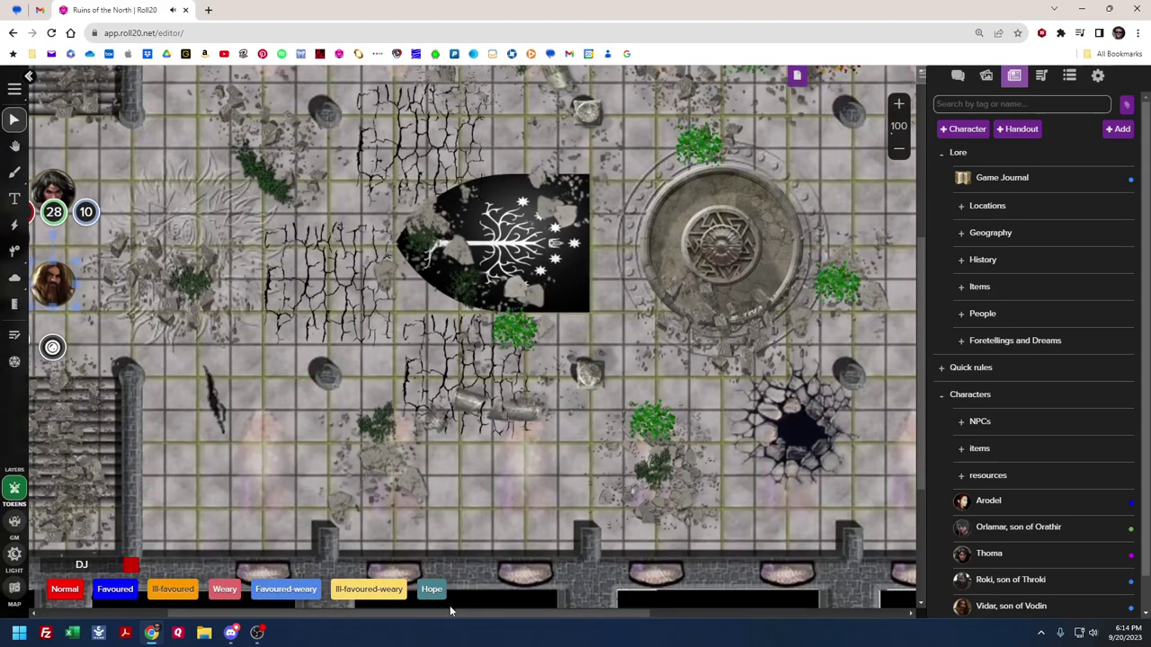
{"action": "left_click_drag", "start_coordinate": [449, 613], "coordinate": [358, 613]}
{"action": "left_click", "coordinate": [225, 286]}
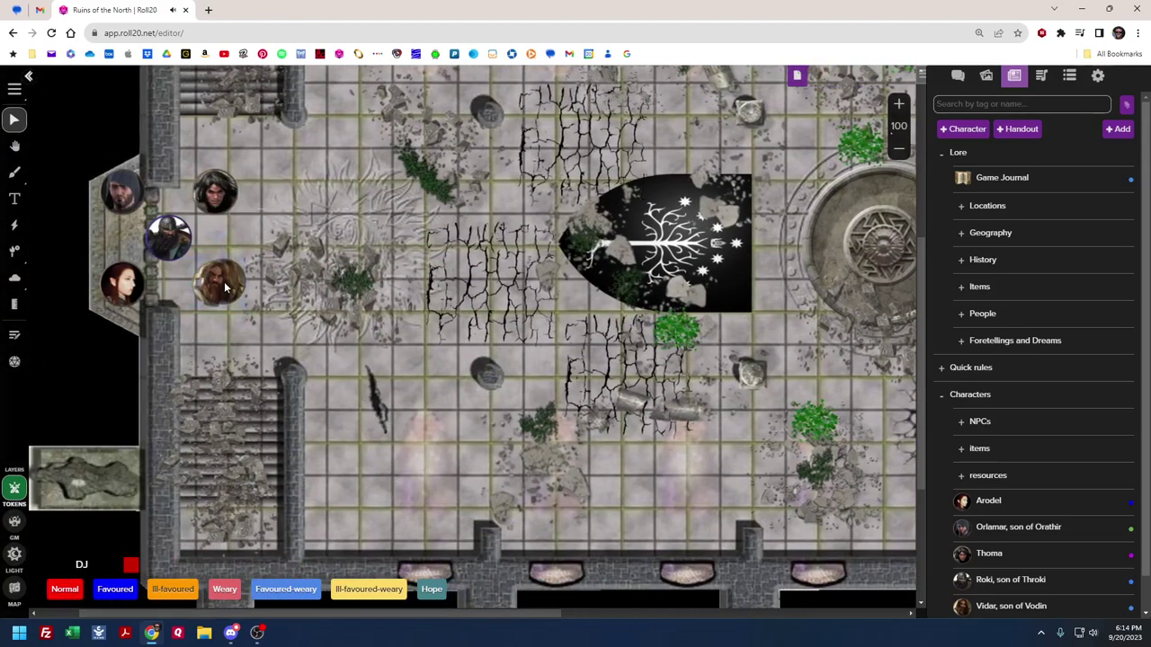
{"action": "left_click_drag", "start_coordinate": [224, 286], "coordinate": [220, 286]}
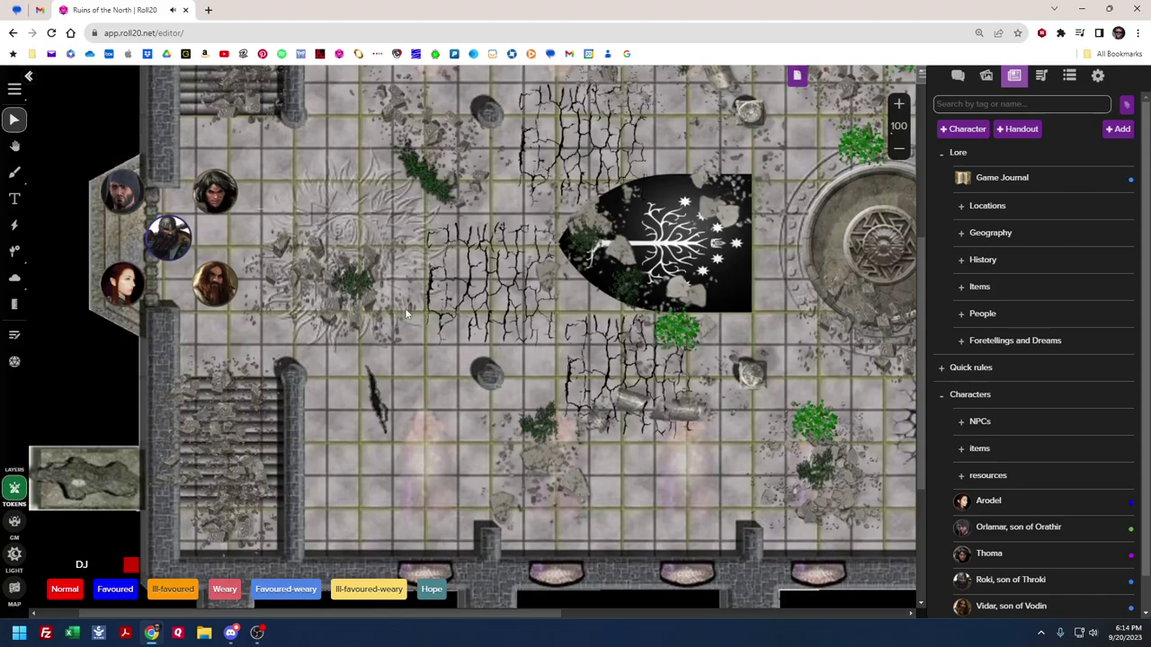
Collapse the Characters and Lore folders in the journal
{"action": "left_click", "coordinate": [941, 396]}
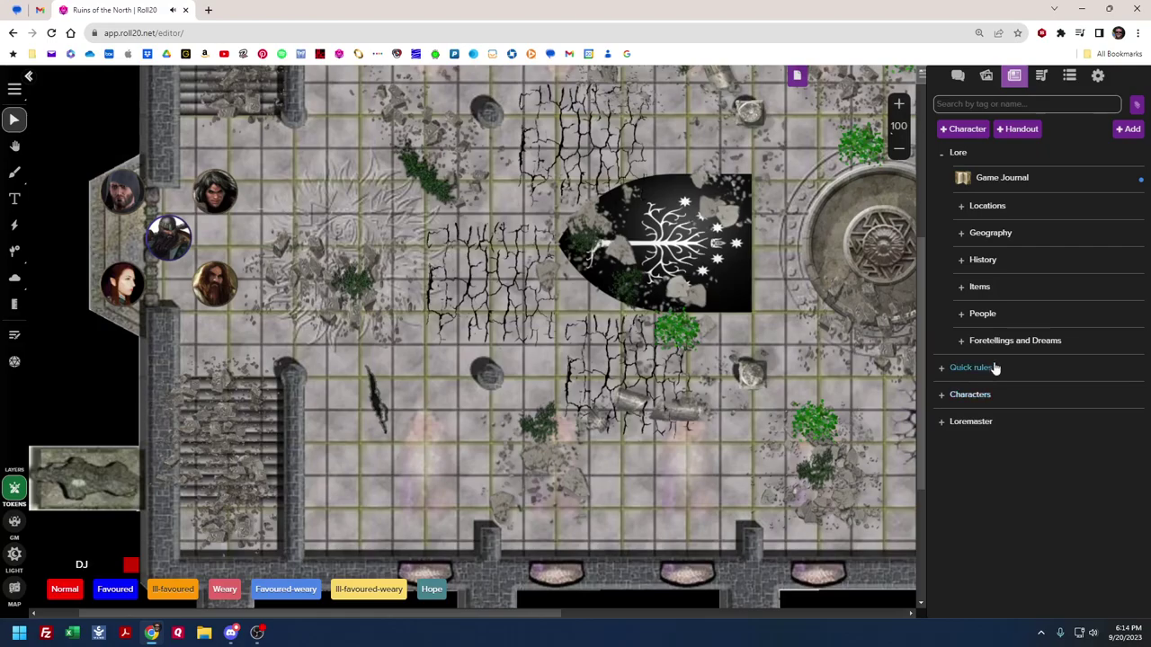
{"action": "left_click", "coordinate": [941, 153]}
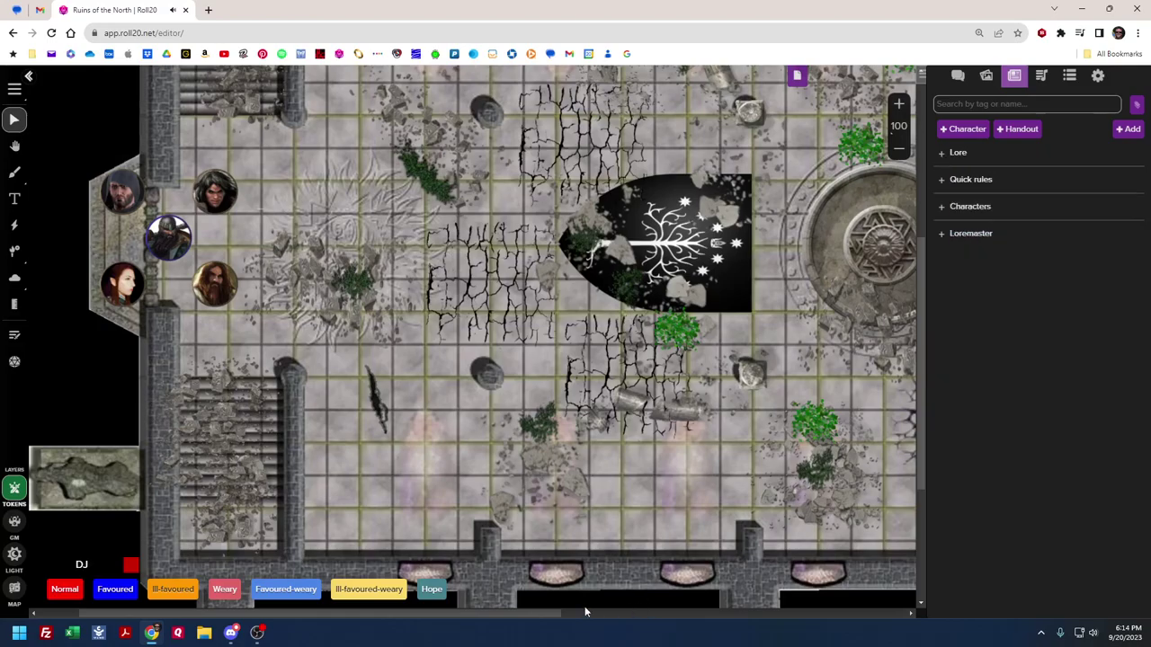
Switch to the GM layer and go through the hidden orc tokens placed above the hall's north wall one by one
{"action": "left_click_drag", "start_coordinate": [508, 611], "coordinate": [590, 497]}
{"action": "scroll", "coordinate": [584, 494], "scroll_direction": "up", "scroll_amount": 3}
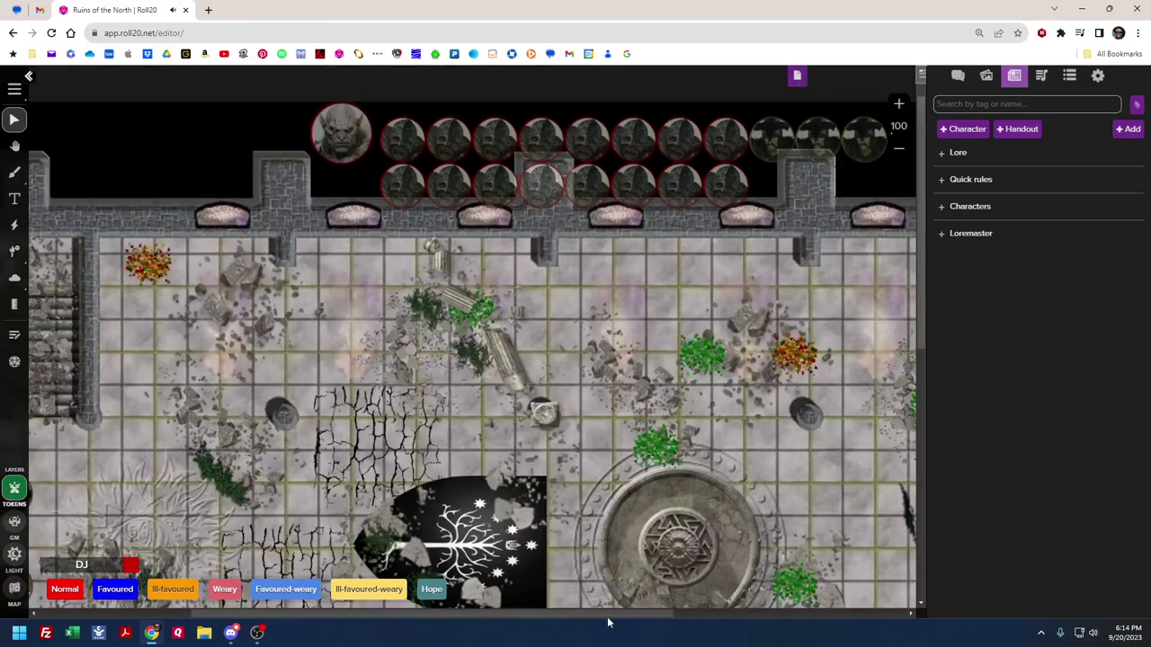
{"action": "left_click_drag", "start_coordinate": [608, 623], "coordinate": [622, 597]}
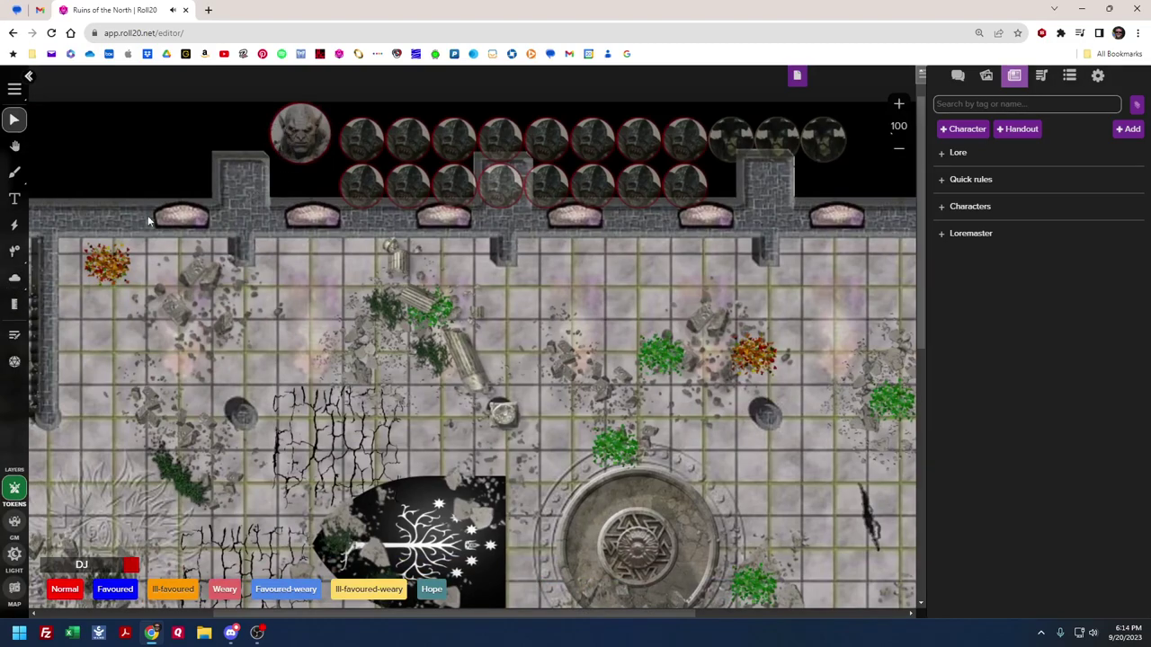
{"action": "left_click", "coordinate": [14, 522]}
{"action": "left_click", "coordinate": [306, 131]}
{"action": "key", "text": "Tab"}
{"action": "key", "text": "Tab"}
{"action": "key", "text": "Tab"}
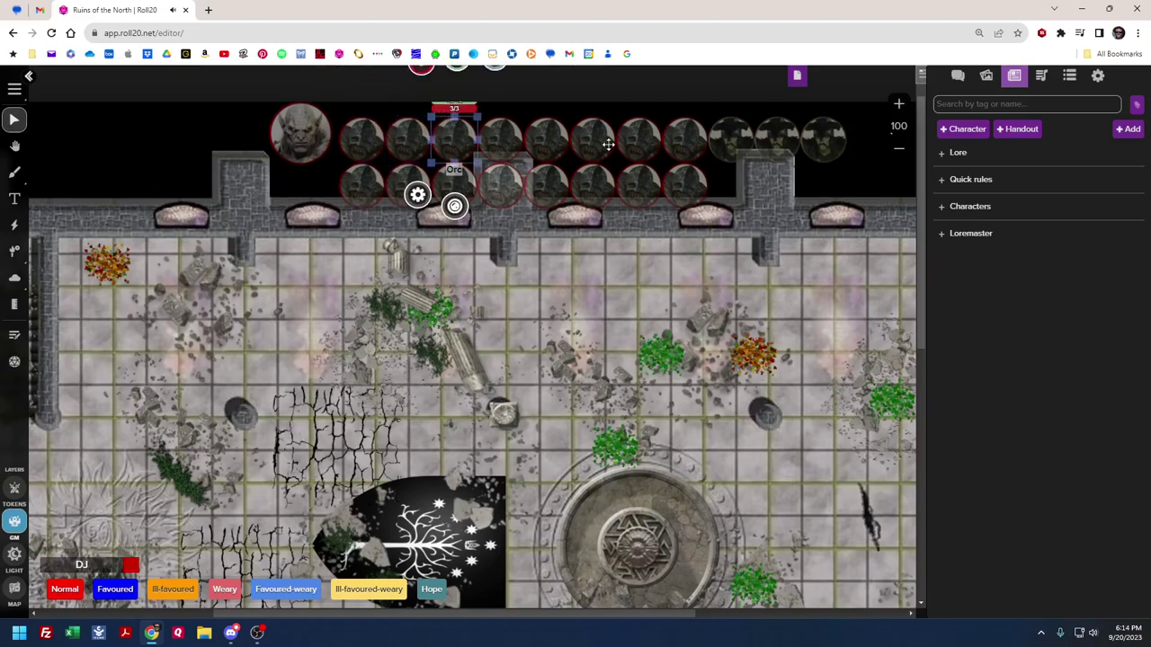
{"action": "key", "text": "Tab"}
{"action": "key", "text": "Tab"}
{"action": "key", "text": "Tab"}
Check the first of the three darker enemy tokens beside the orcs, and return to the token layer
{"action": "left_click", "coordinate": [740, 140]}
{"action": "mouse_move", "coordinate": [740, 140]}
{"action": "left_mouse_down"}
{"action": "mouse_move", "coordinate": [703, 144]}
{"action": "mouse_move", "coordinate": [722, 144]}
{"action": "left_mouse_up"}
{"action": "left_click", "coordinate": [768, 270]}
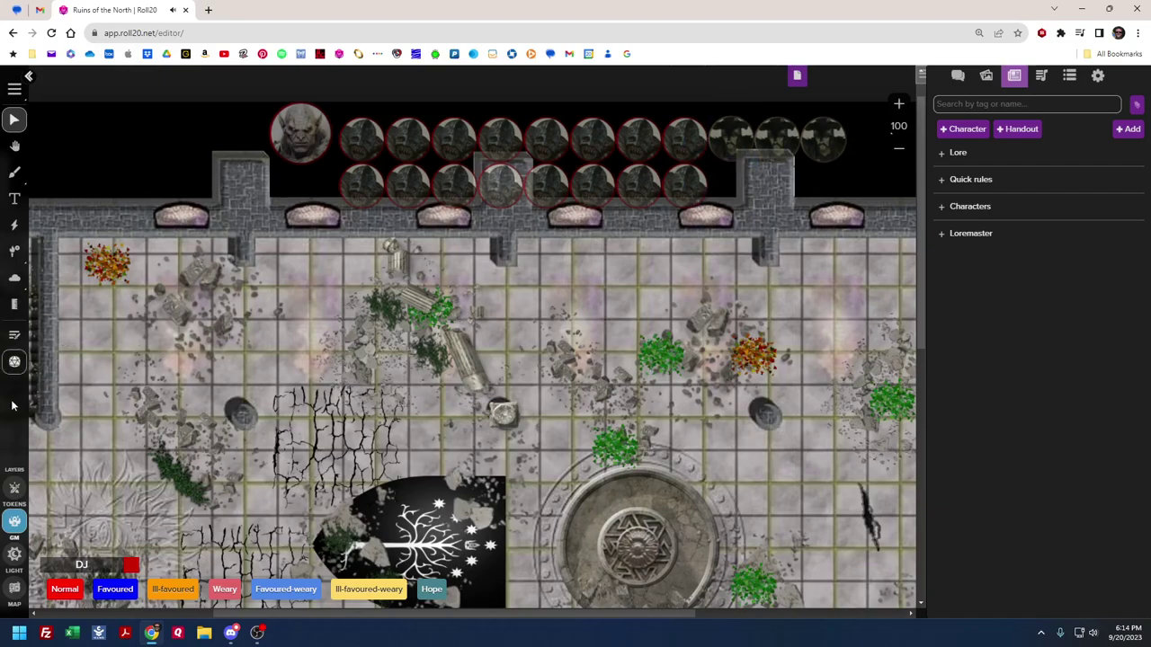
{"action": "left_click", "coordinate": [12, 486]}
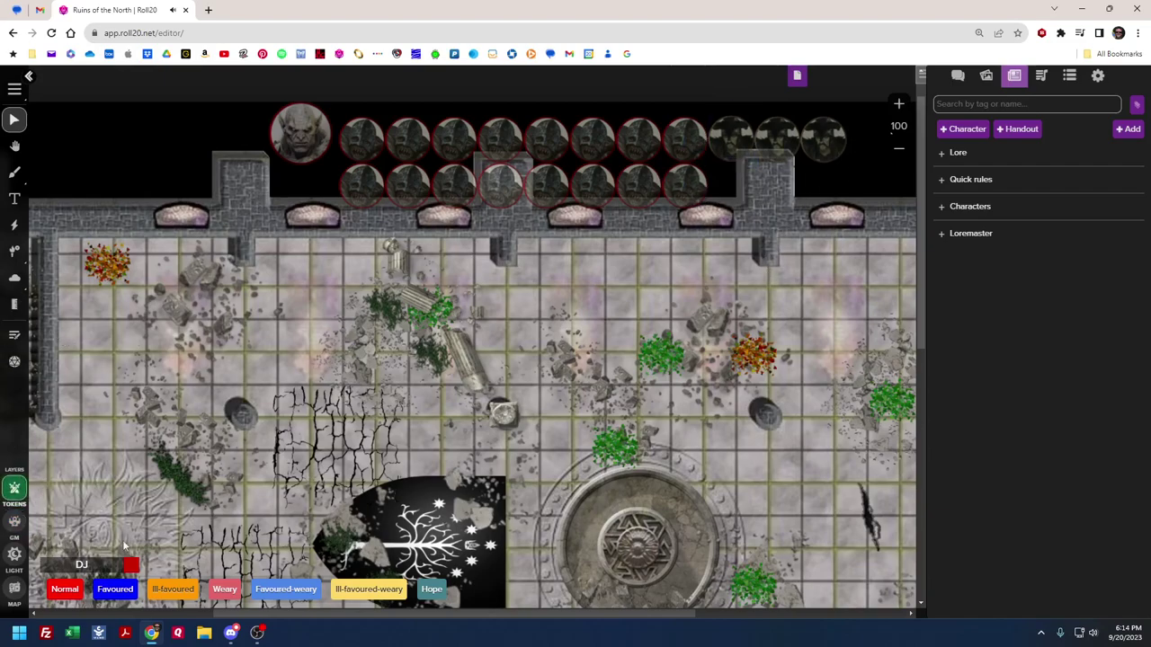
Open the Throne of Arvedui page and examine the hall from the party at the doors to the throne
{"action": "left_click", "coordinate": [796, 76]}
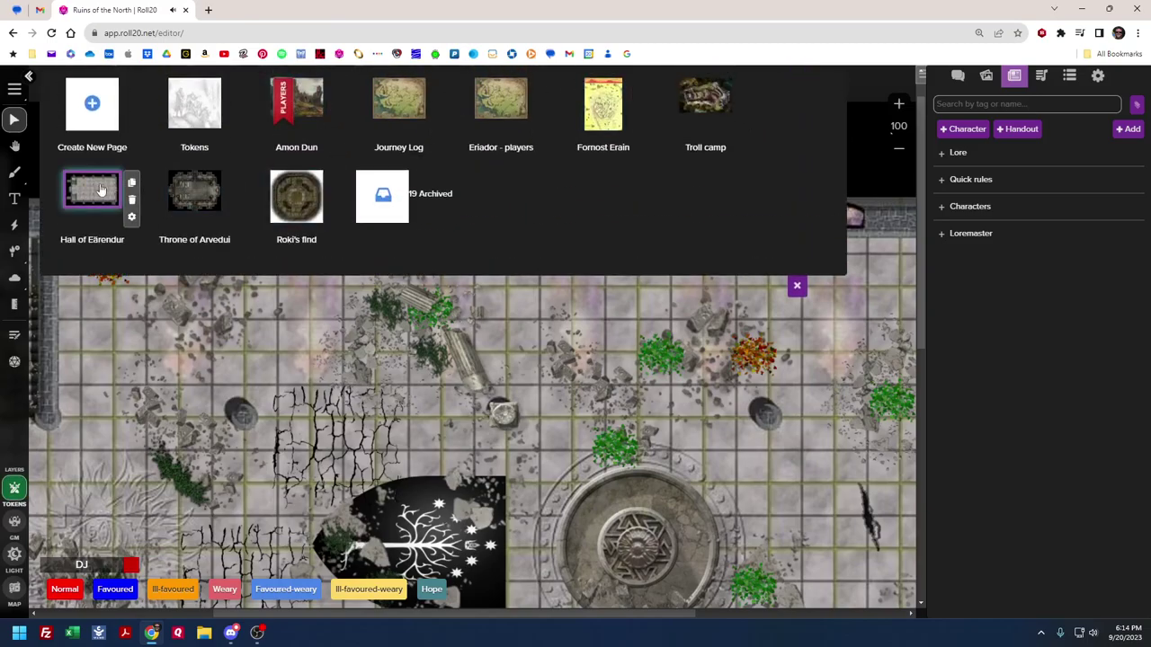
{"action": "left_click", "coordinate": [190, 187]}
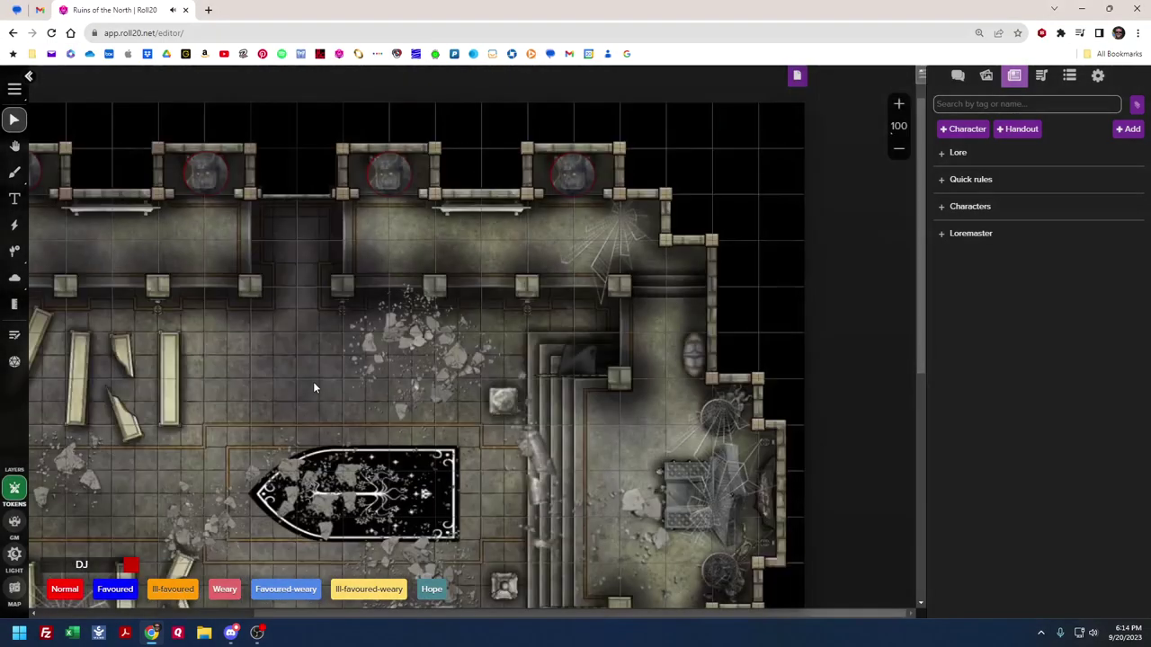
{"action": "scroll", "coordinate": [458, 615], "scroll_direction": "left", "scroll_amount": 5}
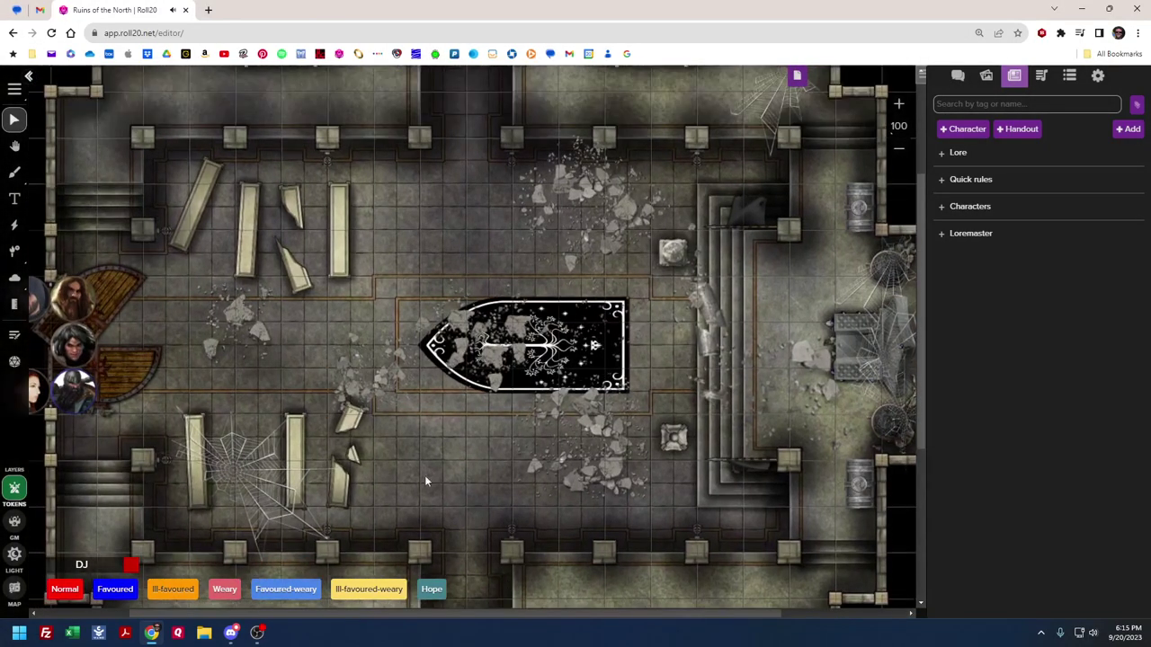
{"action": "scroll", "coordinate": [494, 620], "scroll_direction": "up", "scroll_amount": 5}
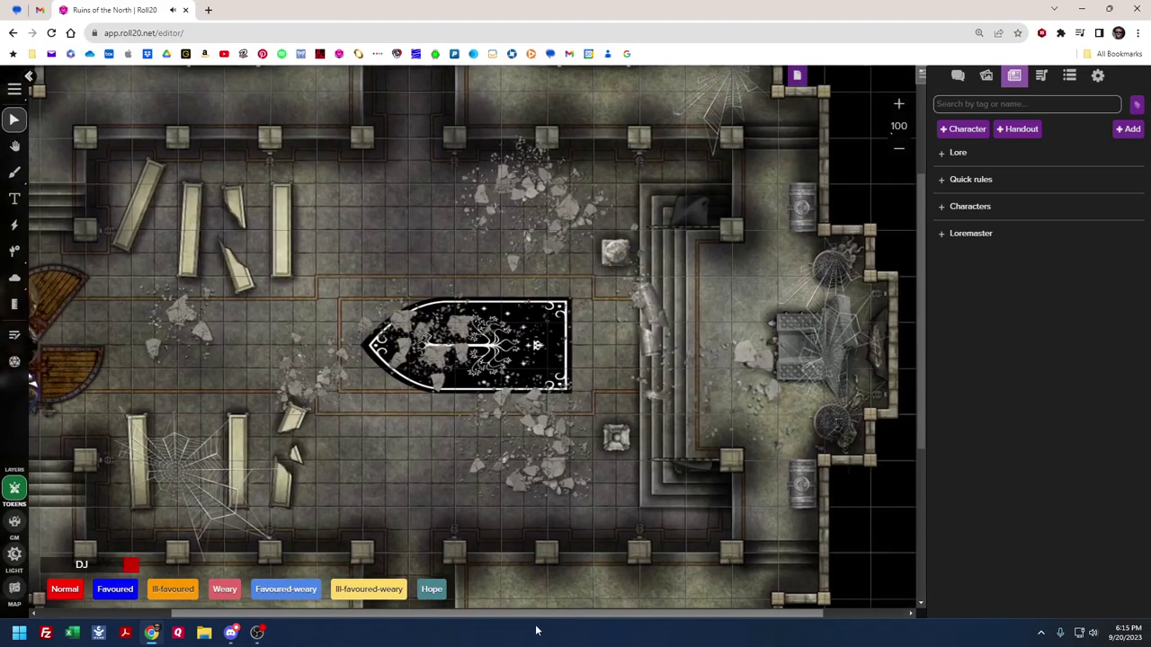
{"action": "scroll", "coordinate": [502, 483], "scroll_direction": "down", "scroll_amount": 5}
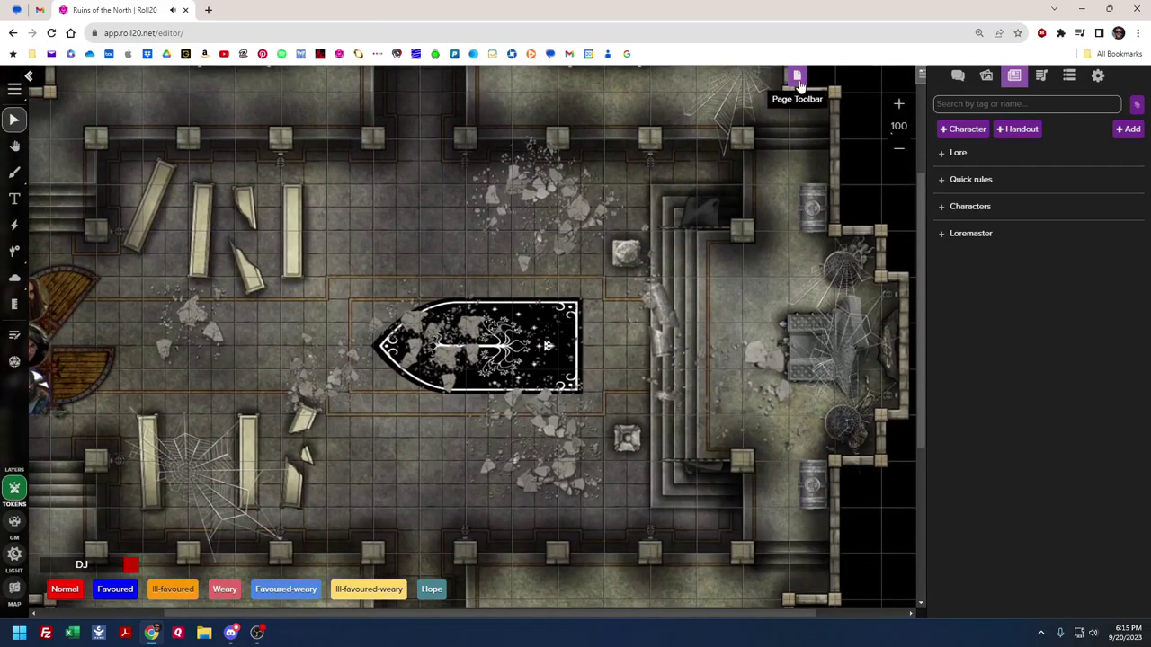
{"action": "scroll", "coordinate": [646, 245], "scroll_direction": "up", "scroll_amount": 5}
{"action": "scroll", "coordinate": [645, 244], "scroll_direction": "down", "scroll_amount": 5}
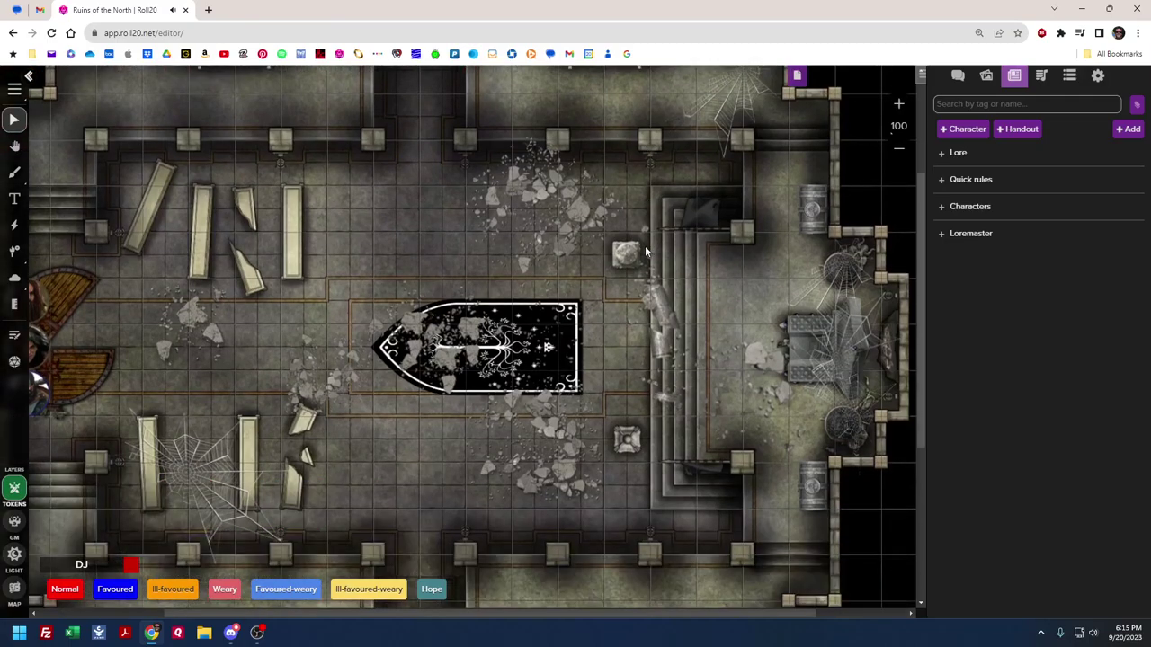
{"action": "scroll", "coordinate": [612, 290], "scroll_direction": "down", "scroll_amount": 2}
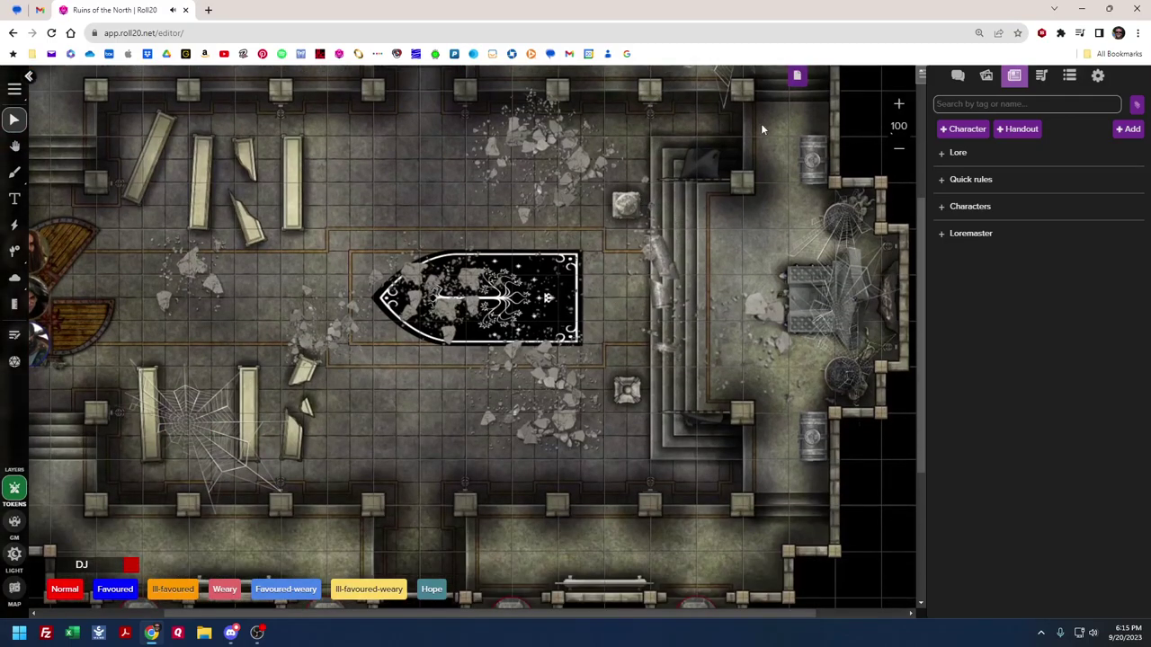
Open the Roki's find page and examine the domed chamber, the sarcophagus room, the corridor and the treasure room
{"action": "left_click", "coordinate": [797, 79]}
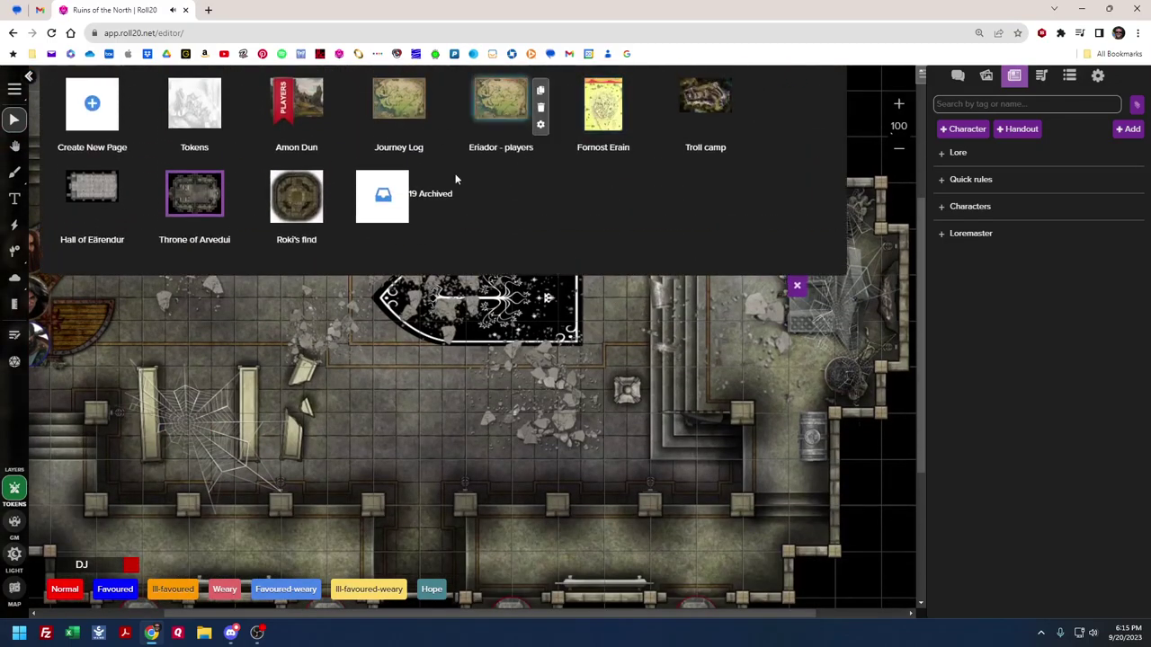
{"action": "left_click", "coordinate": [286, 201]}
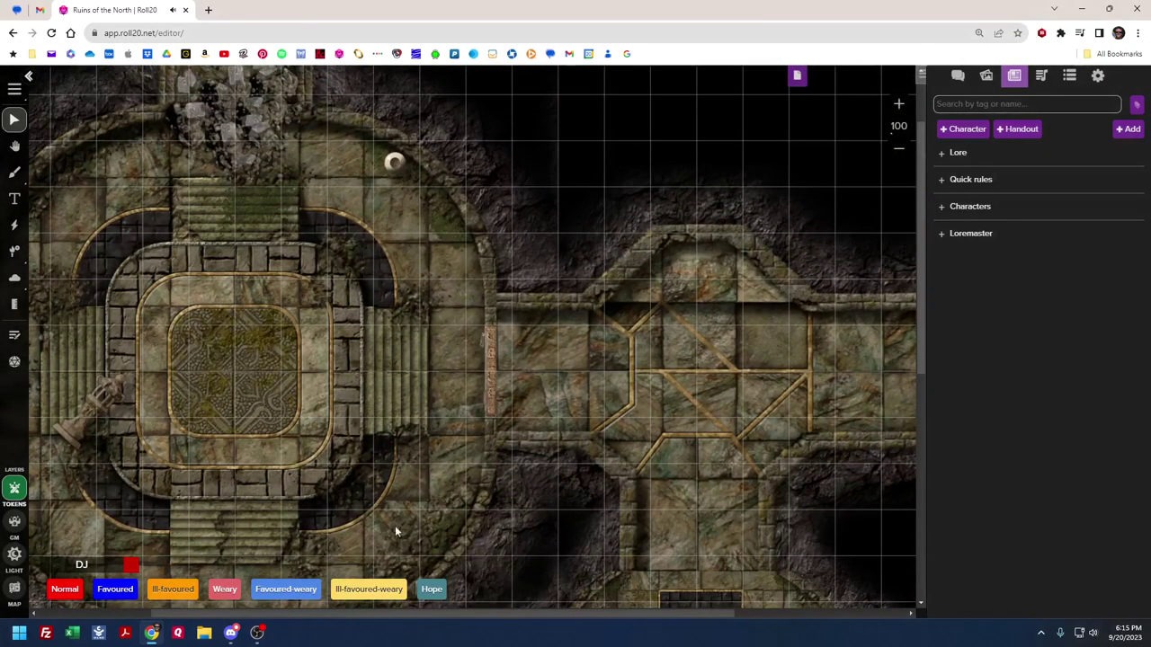
{"action": "mouse_move", "coordinate": [387, 614]}
{"action": "left_mouse_down"}
{"action": "mouse_move", "coordinate": [513, 634]}
{"action": "mouse_move", "coordinate": [399, 608]}
{"action": "left_mouse_up"}
{"action": "scroll", "coordinate": [435, 485], "scroll_direction": "down", "scroll_amount": 5}
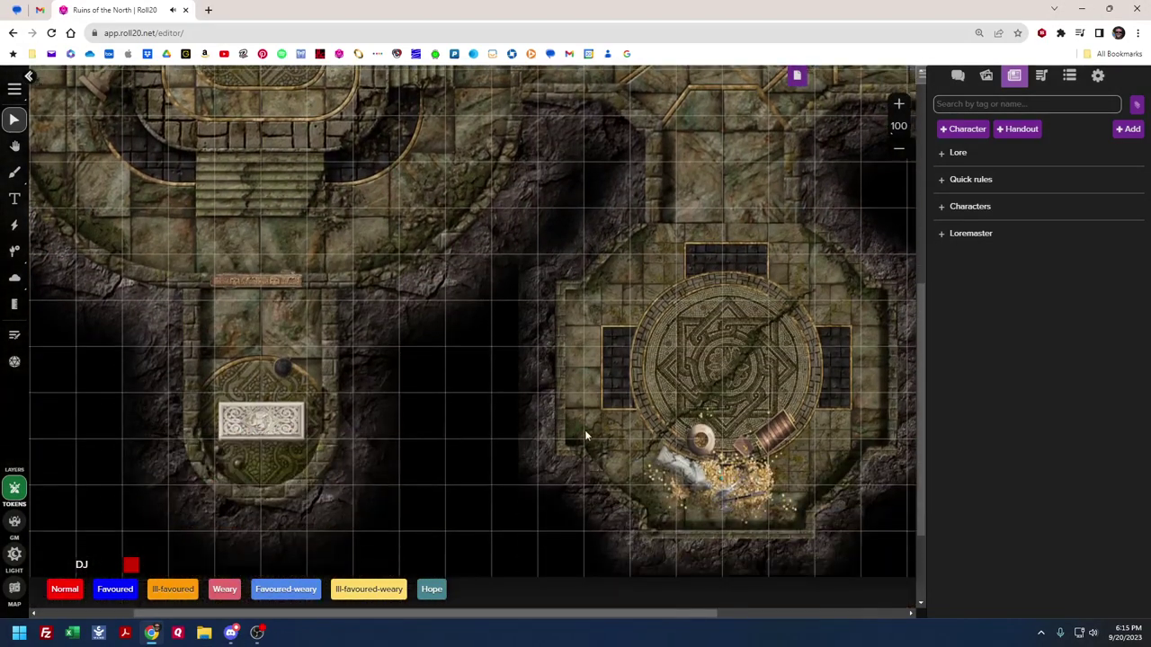
{"action": "scroll", "coordinate": [728, 417], "scroll_direction": "up", "scroll_amount": 4}
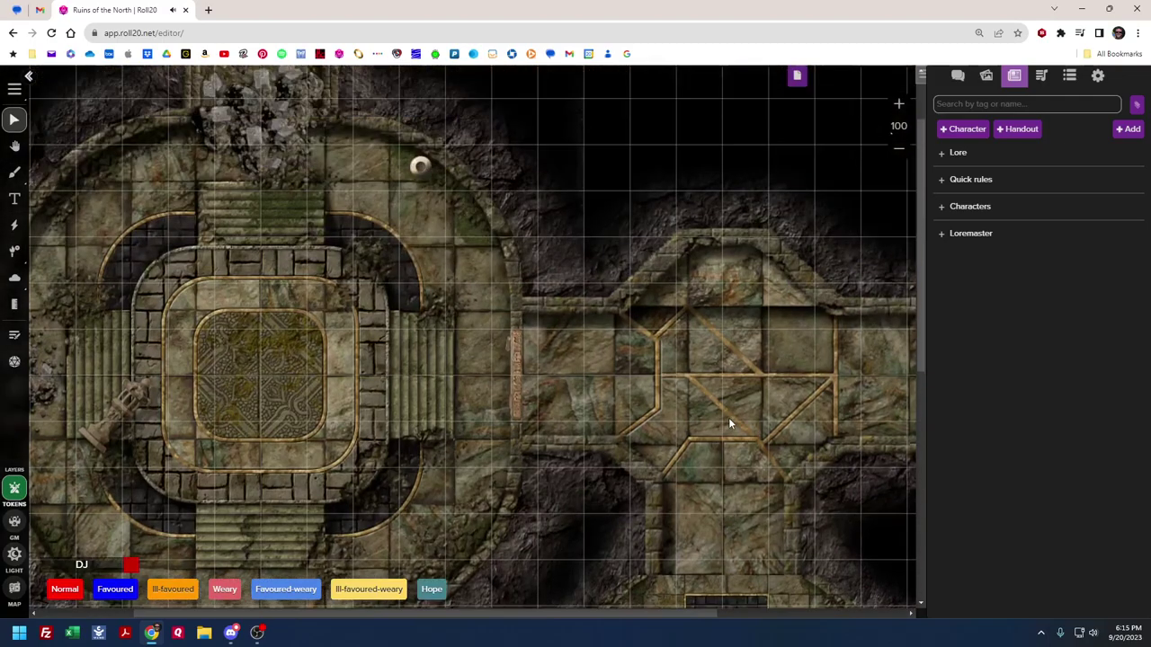
{"action": "scroll", "coordinate": [616, 528], "scroll_direction": "down", "scroll_amount": 1}
{"action": "left_click_drag", "start_coordinate": [569, 619], "coordinate": [699, 619]}
{"action": "scroll", "coordinate": [635, 327], "scroll_direction": "down", "scroll_amount": 2}
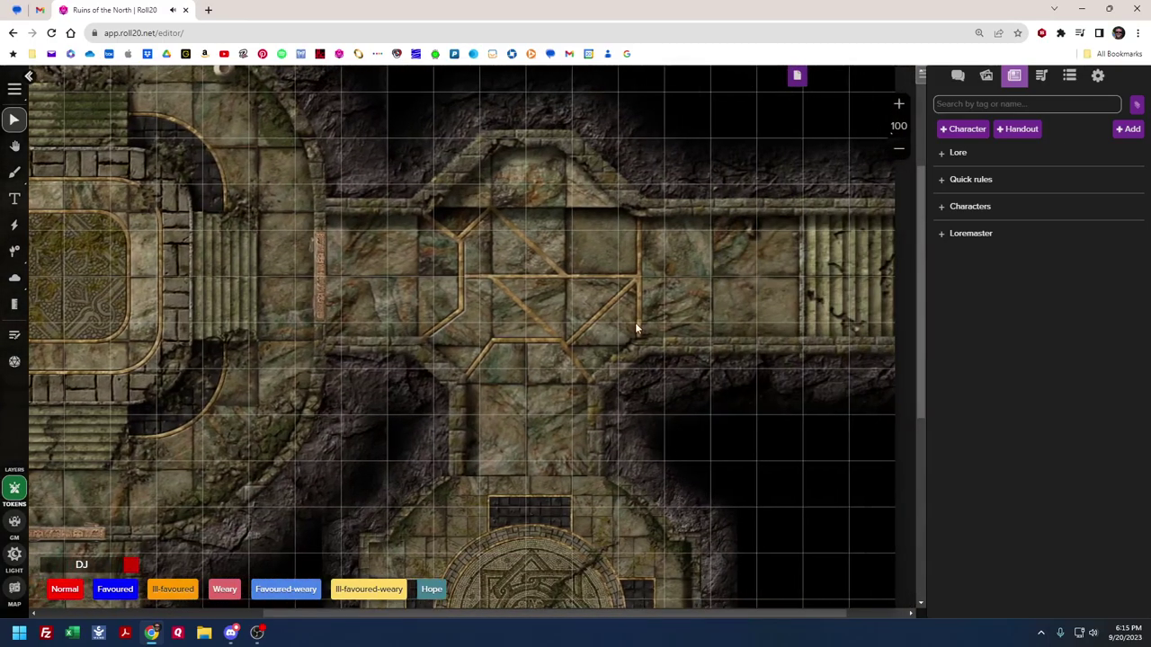
{"action": "scroll", "coordinate": [635, 328], "scroll_direction": "down", "scroll_amount": 2}
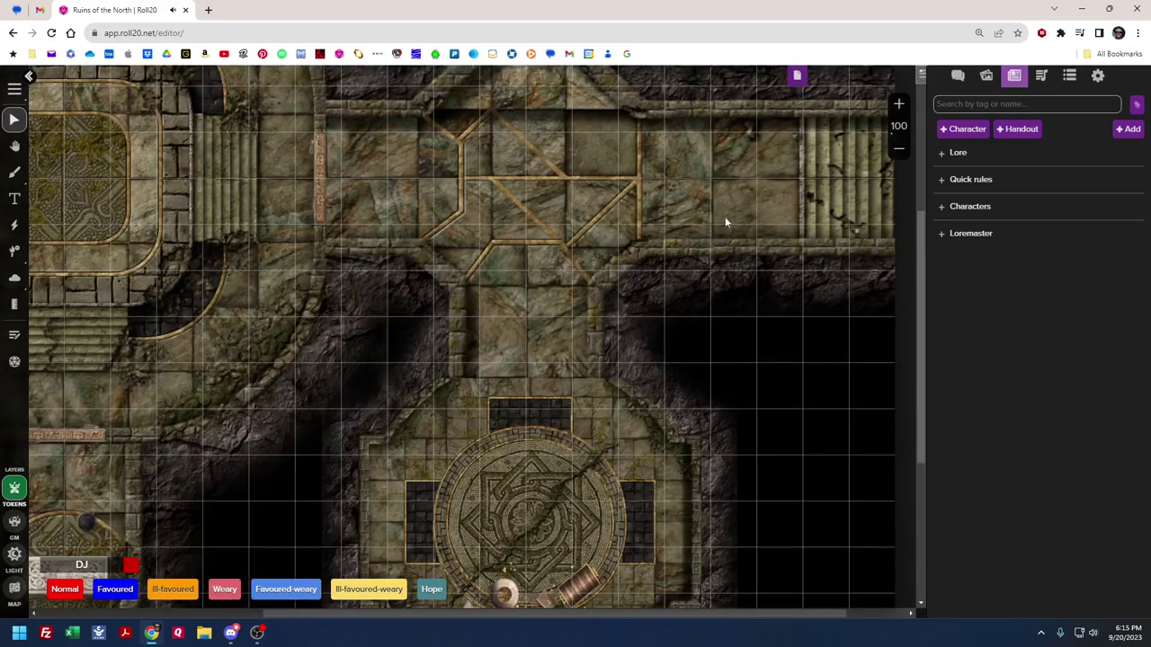
Open the Fornost Erain page and view the city map with the party's tokens
{"action": "left_click", "coordinate": [796, 75]}
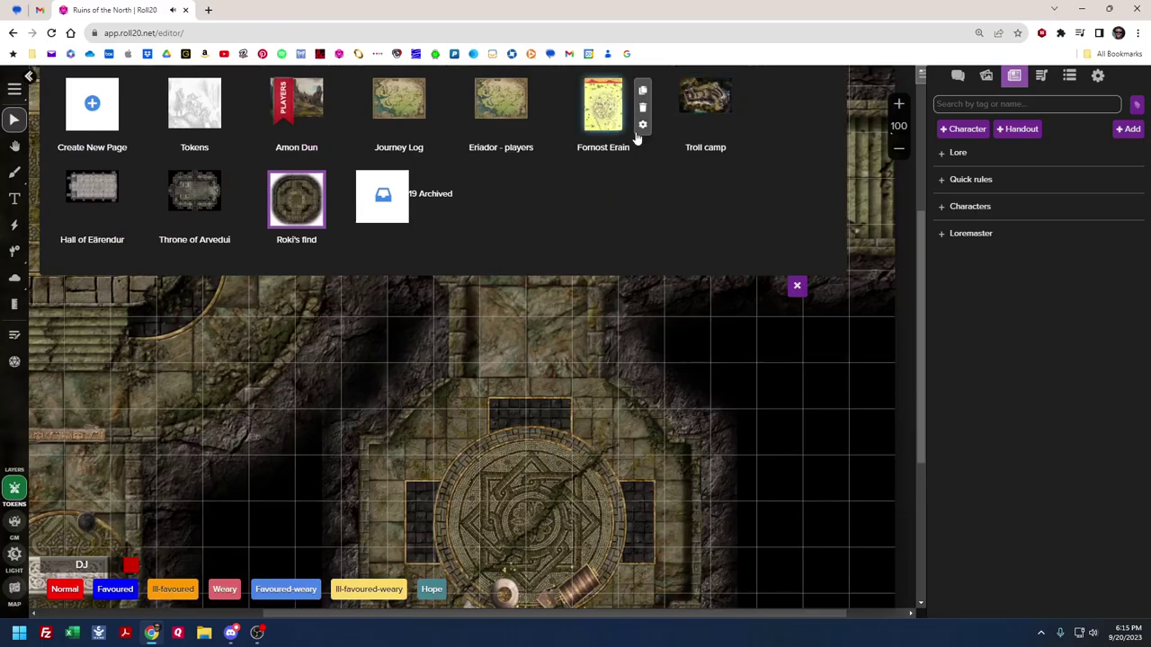
{"action": "left_click", "coordinate": [607, 106]}
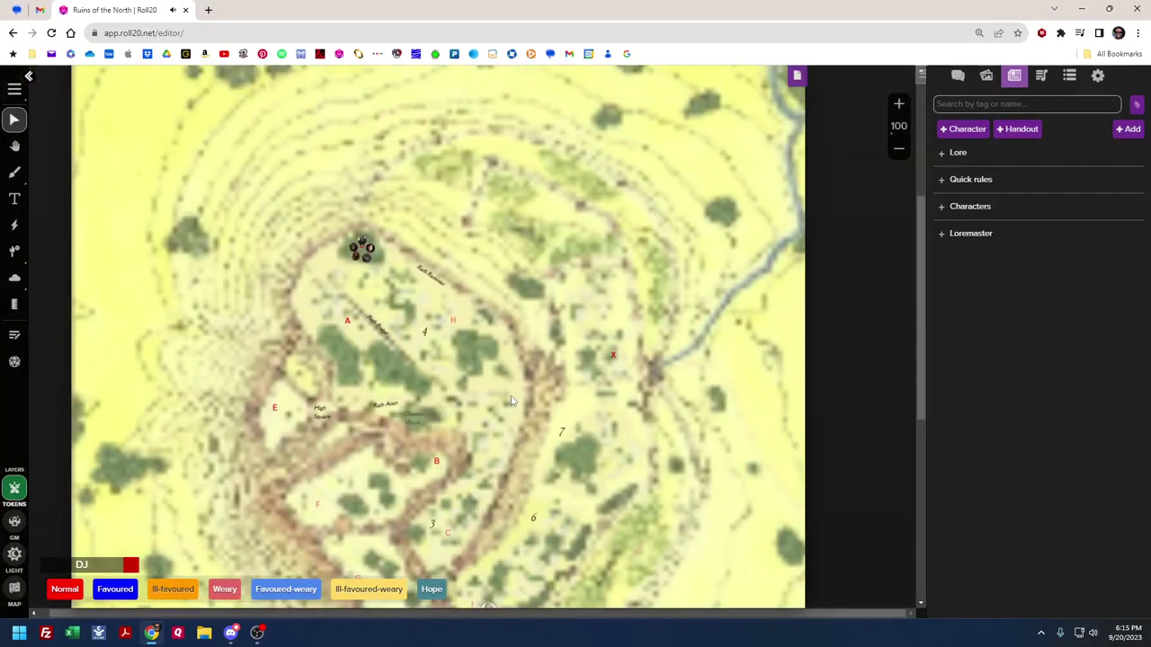
{"action": "scroll", "coordinate": [511, 402], "scroll_direction": "down", "scroll_amount": 1}
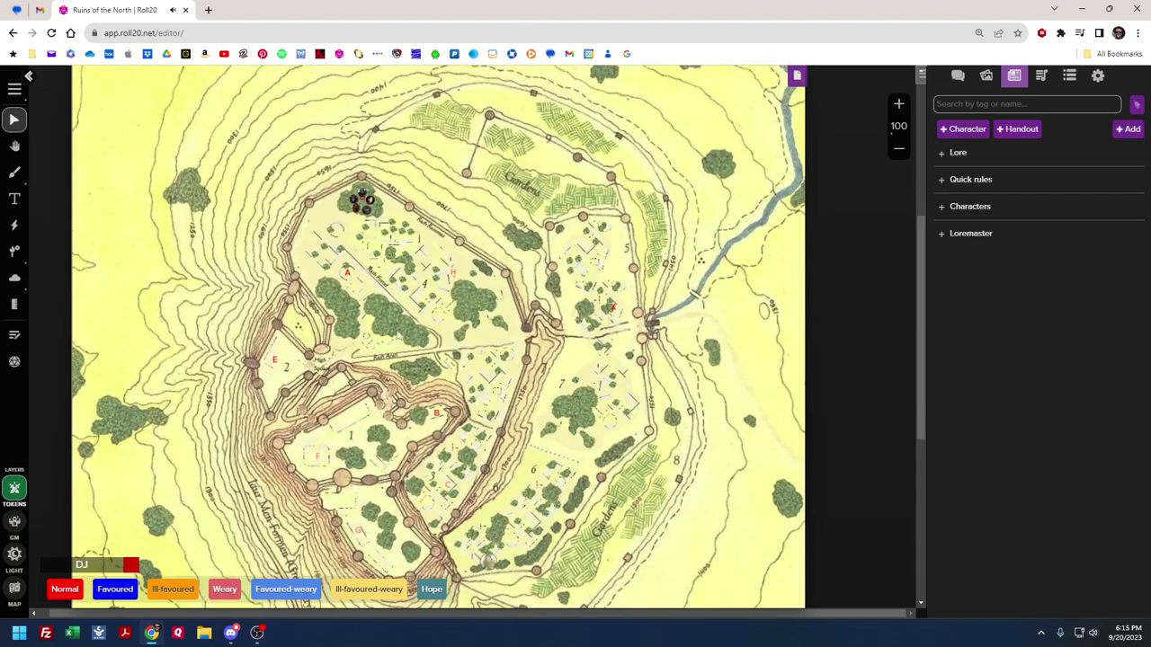
Examine the Fornost Erain city map, from the ring and Eye Awareness tokens through the walled quarters and lettered locations to the numbered legend
{"action": "scroll", "coordinate": [481, 347], "scroll_direction": "down", "scroll_amount": 2}
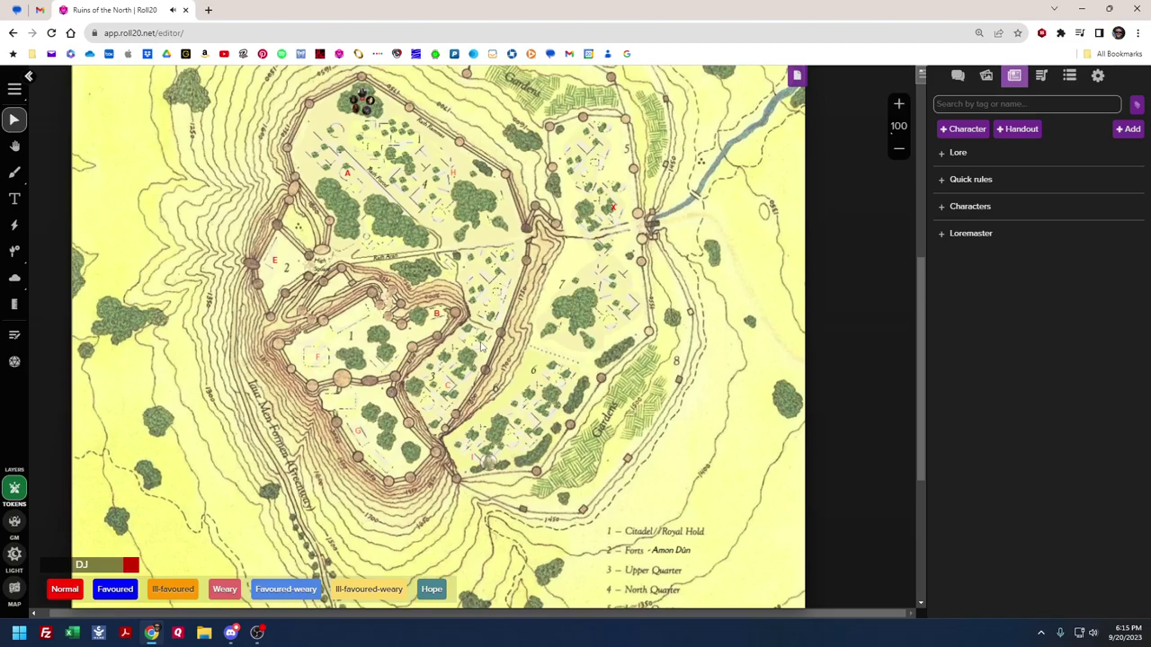
{"action": "scroll", "coordinate": [459, 330], "scroll_direction": "down", "scroll_amount": 2}
{"action": "scroll", "coordinate": [454, 333], "scroll_direction": "up", "scroll_amount": 2}
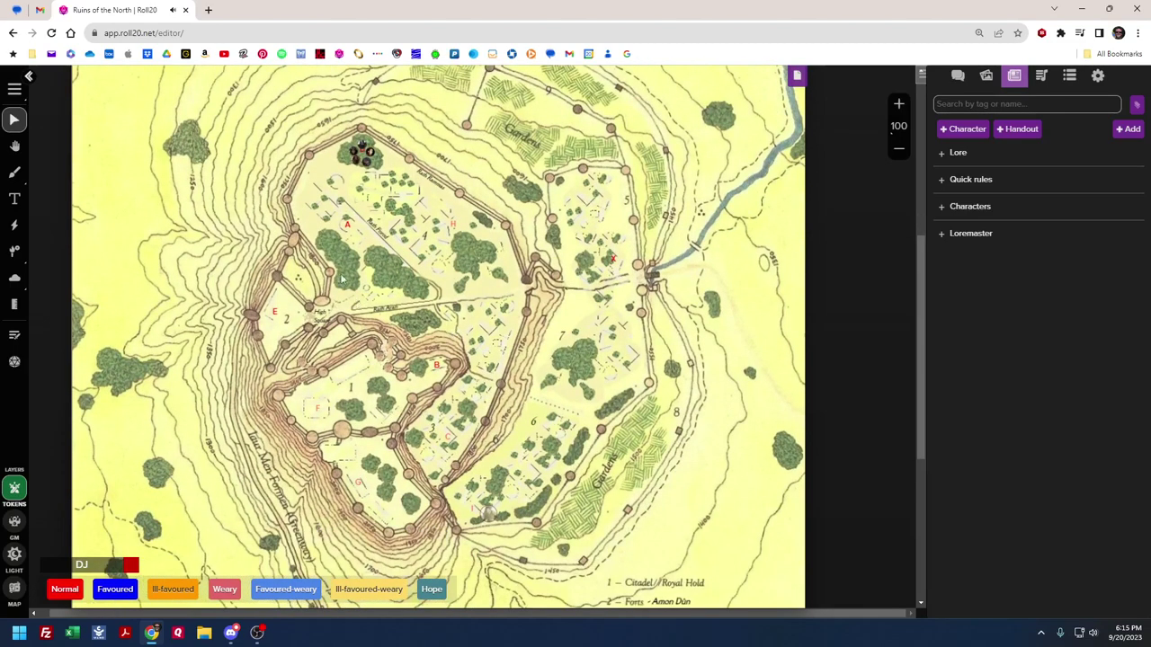
{"action": "scroll", "coordinate": [312, 276], "scroll_direction": "down", "scroll_amount": 5}
{"action": "scroll", "coordinate": [312, 276], "scroll_direction": "up", "scroll_amount": 5}
{"action": "scroll", "coordinate": [312, 276], "scroll_direction": "up", "scroll_amount": 5}
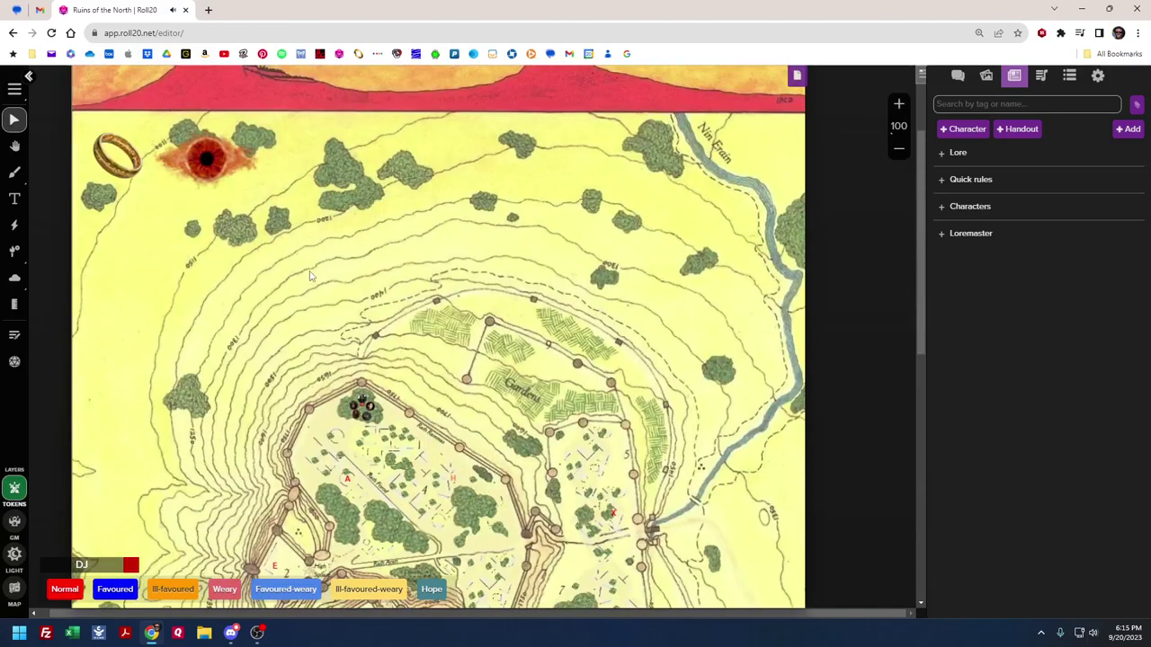
{"action": "scroll", "coordinate": [340, 245], "scroll_direction": "down", "scroll_amount": 1}
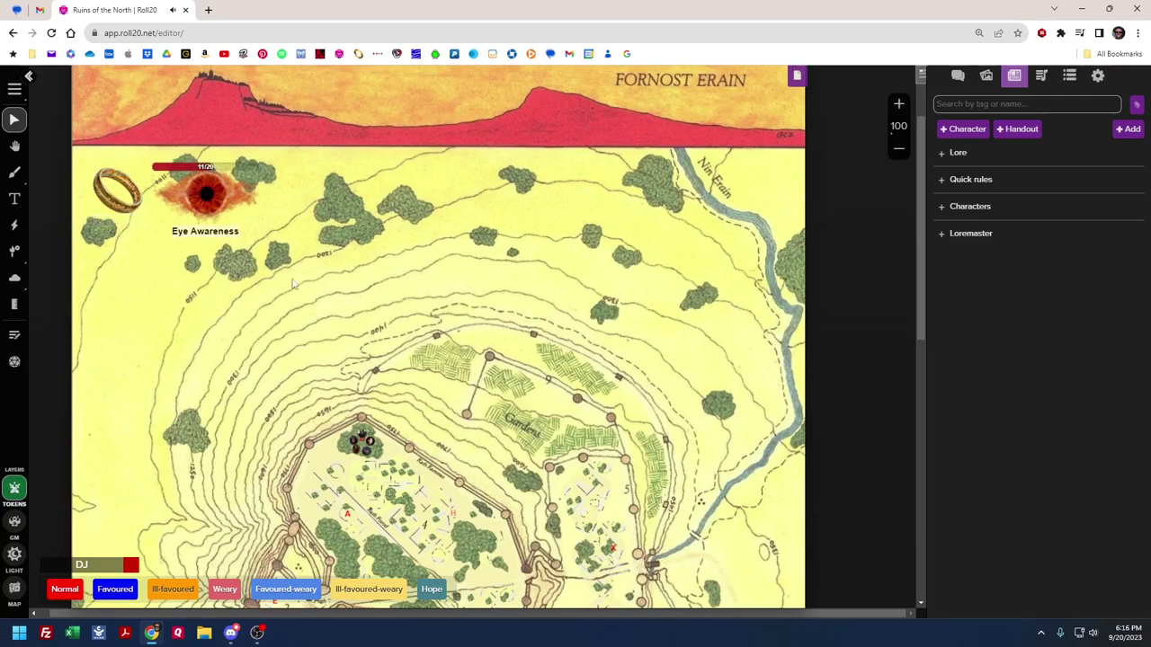
{"action": "scroll", "coordinate": [429, 396], "scroll_direction": "down", "scroll_amount": 3}
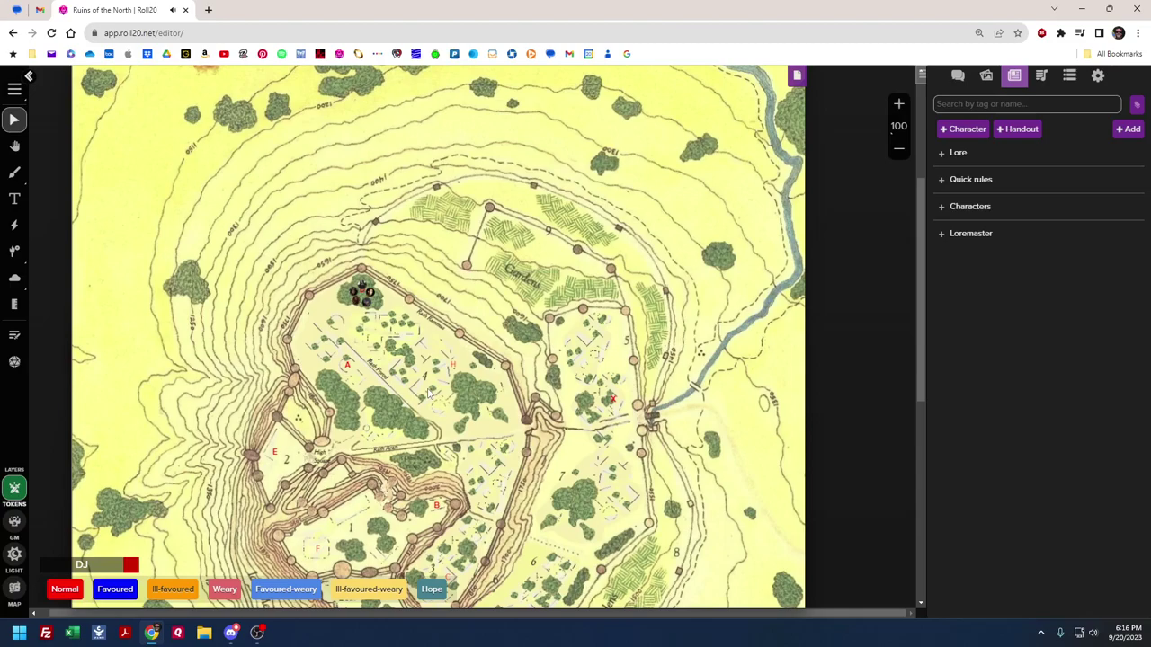
{"action": "scroll", "coordinate": [167, 353], "scroll_direction": "down", "scroll_amount": 5}
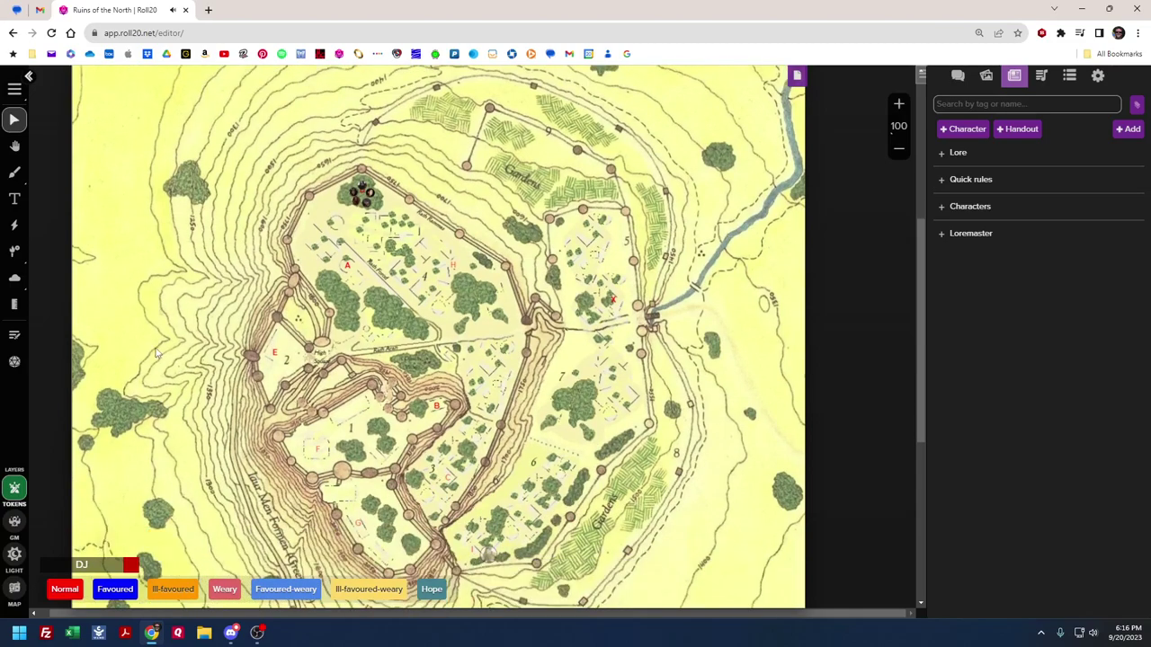
{"action": "scroll", "coordinate": [290, 358], "scroll_direction": "up", "scroll_amount": 8}
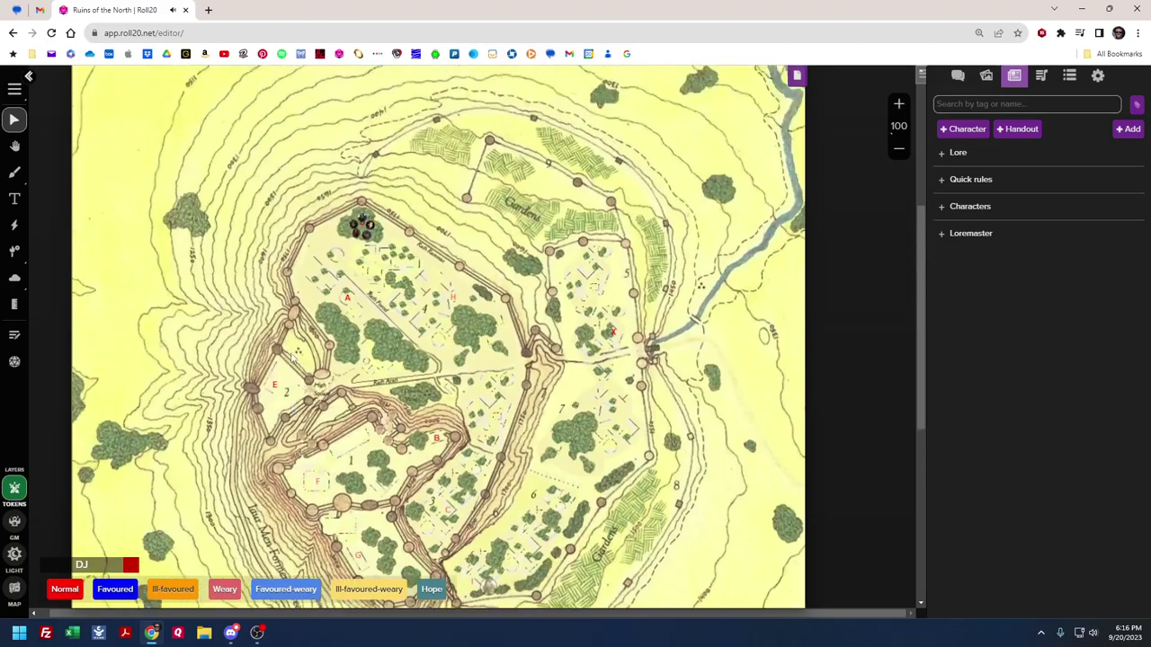
{"action": "scroll", "coordinate": [290, 358], "scroll_direction": "down", "scroll_amount": 7}
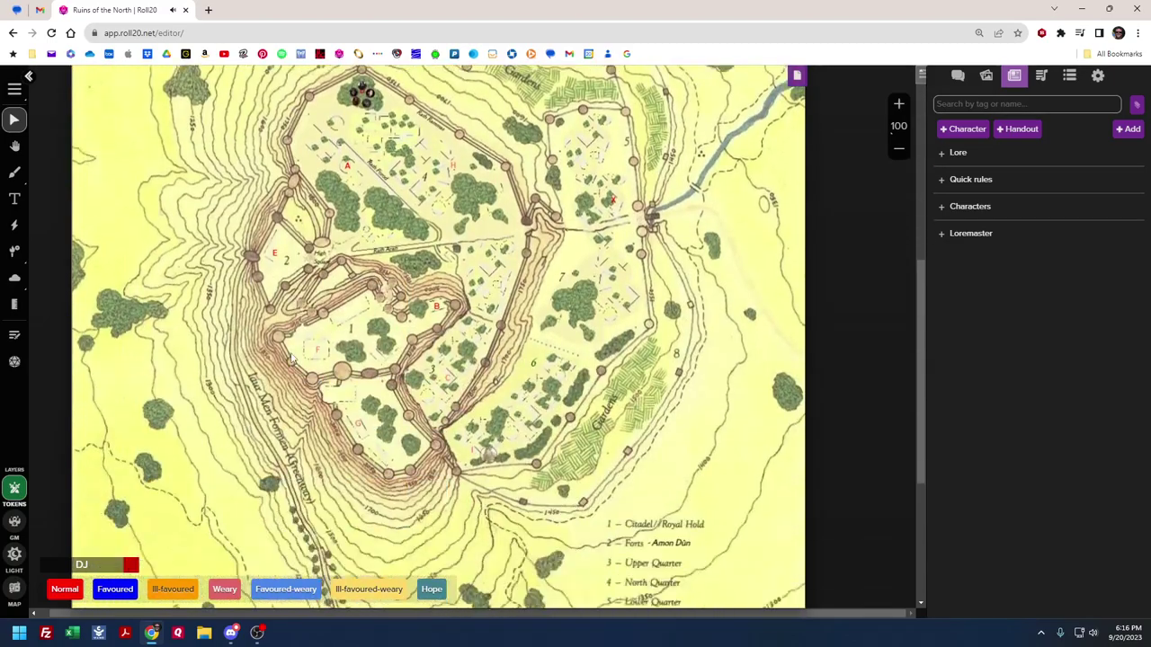
{"action": "scroll", "coordinate": [291, 358], "scroll_direction": "up", "scroll_amount": 1}
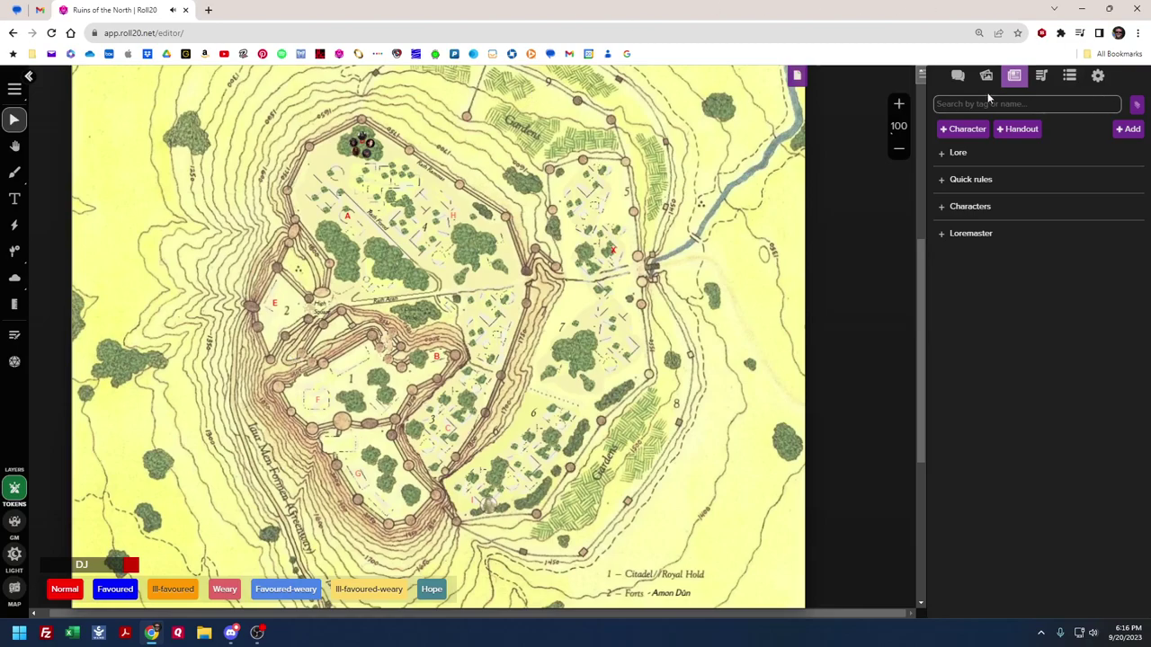
Collapse the sidebar and look over the city map again, from the Eye Awareness token to the citadel area
{"action": "left_click", "coordinate": [917, 77]}
{"action": "scroll", "coordinate": [656, 243], "scroll_direction": "up", "scroll_amount": 5}
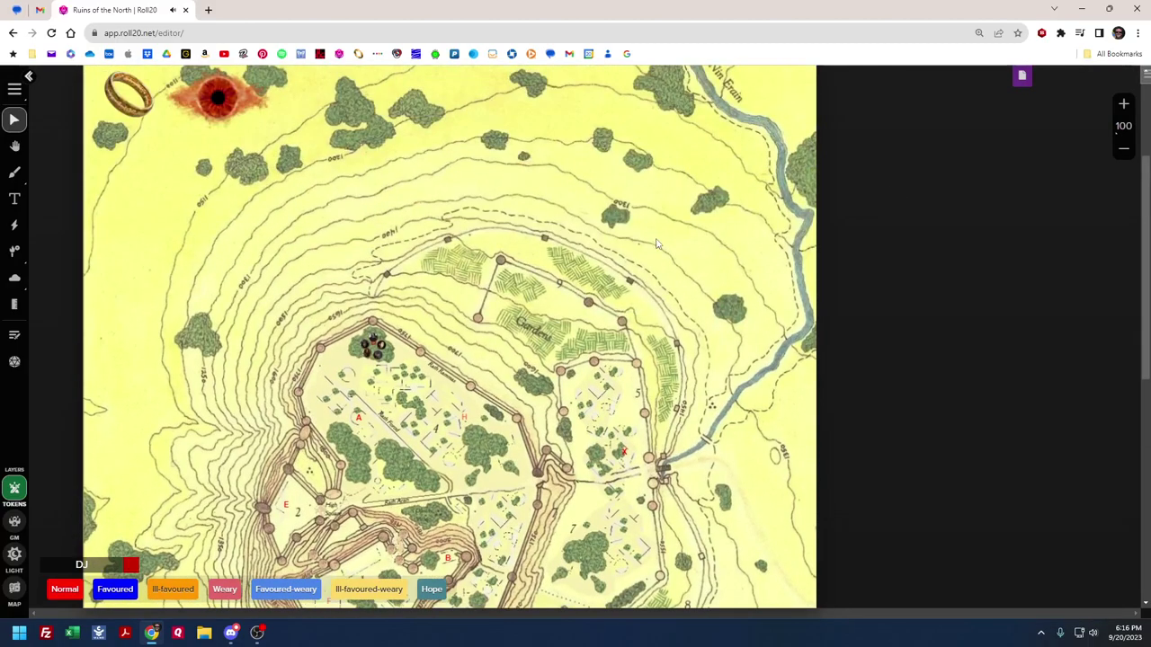
{"action": "scroll", "coordinate": [656, 243], "scroll_direction": "down", "scroll_amount": 2}
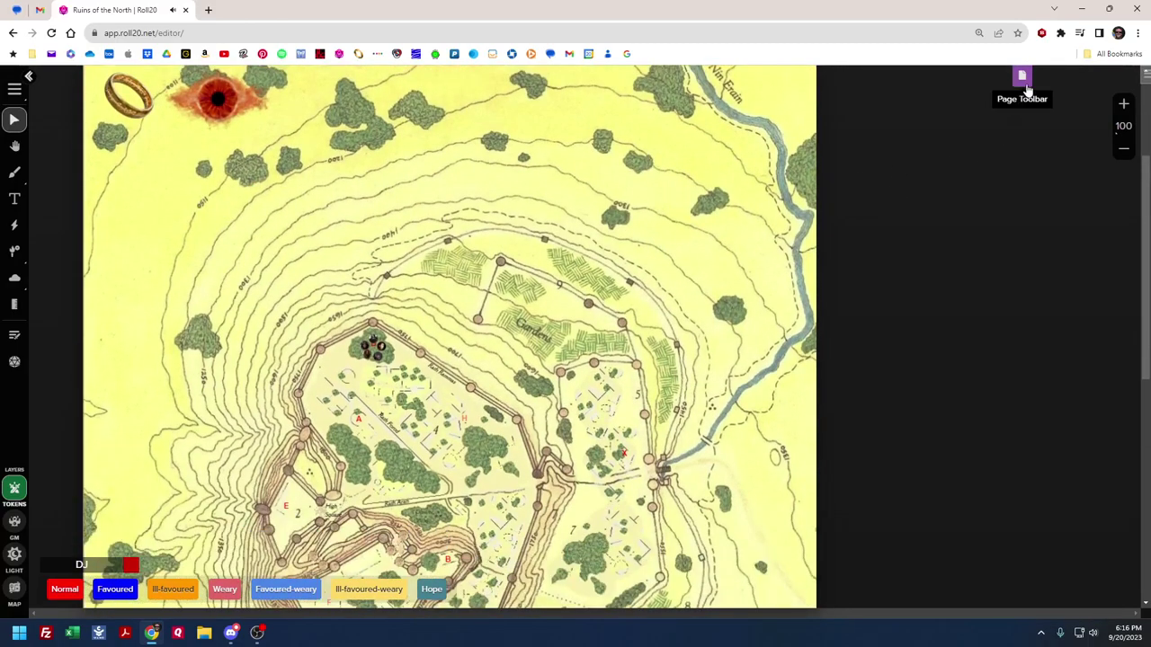
{"action": "scroll", "coordinate": [609, 323], "scroll_direction": "down", "scroll_amount": 2}
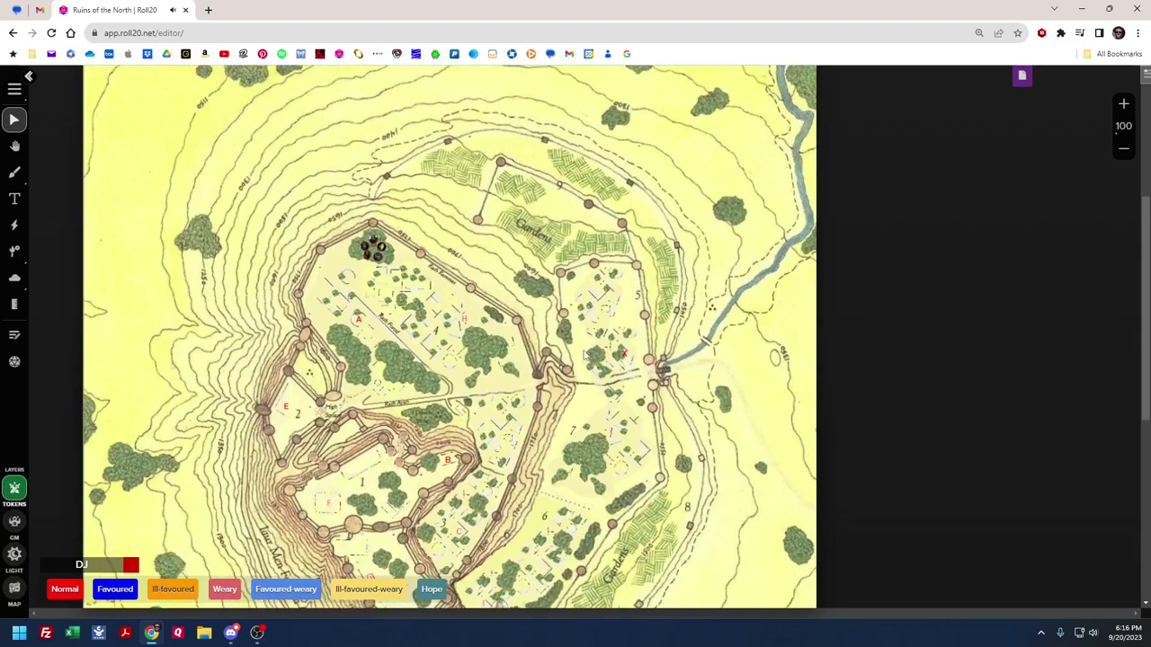
{"action": "scroll", "coordinate": [370, 367], "scroll_direction": "down", "scroll_amount": 1}
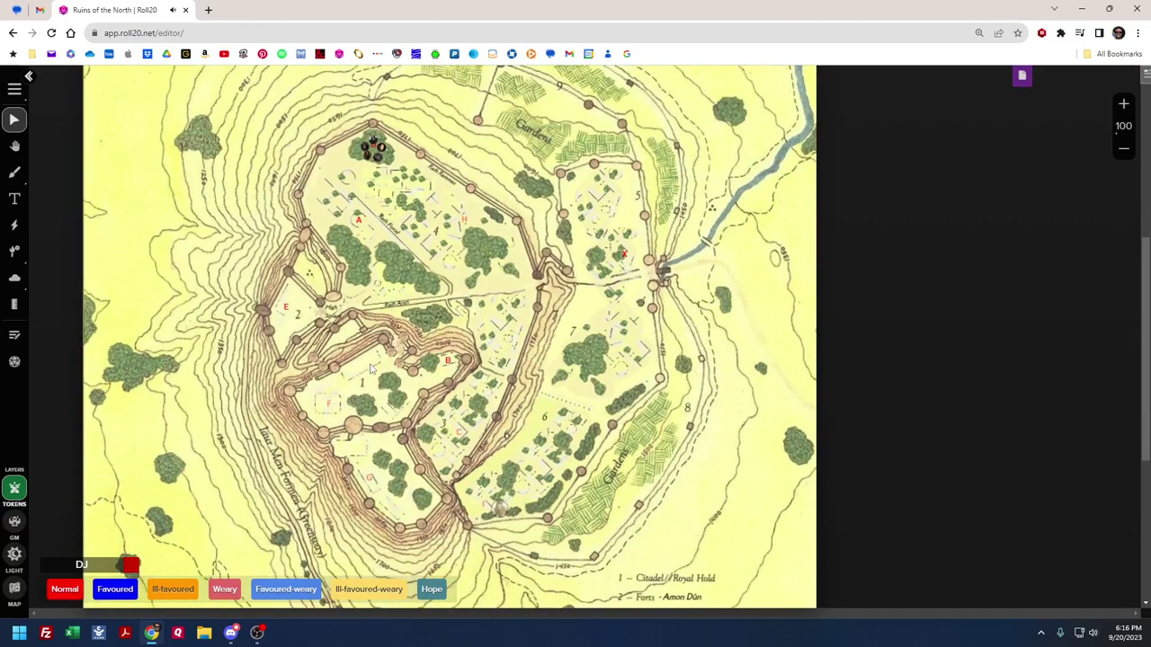